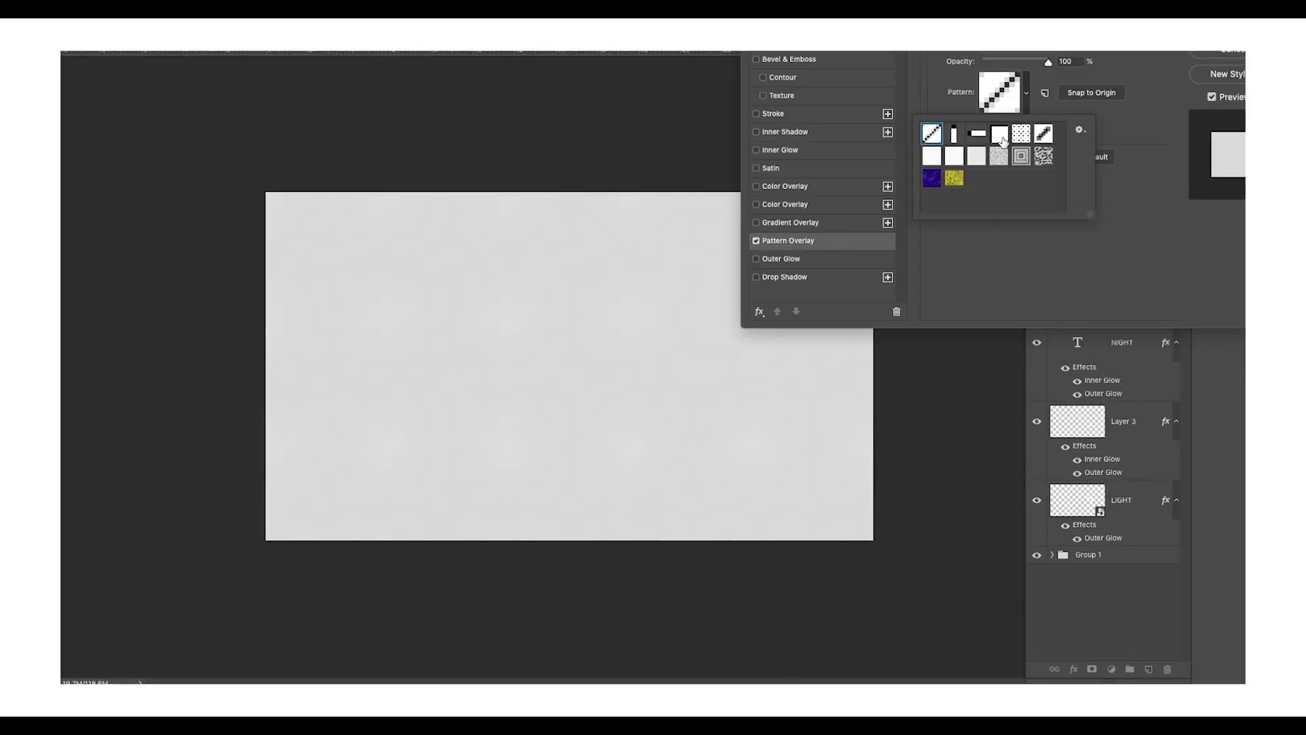
{"action": "double_click", "coordinate": [1002, 141]}
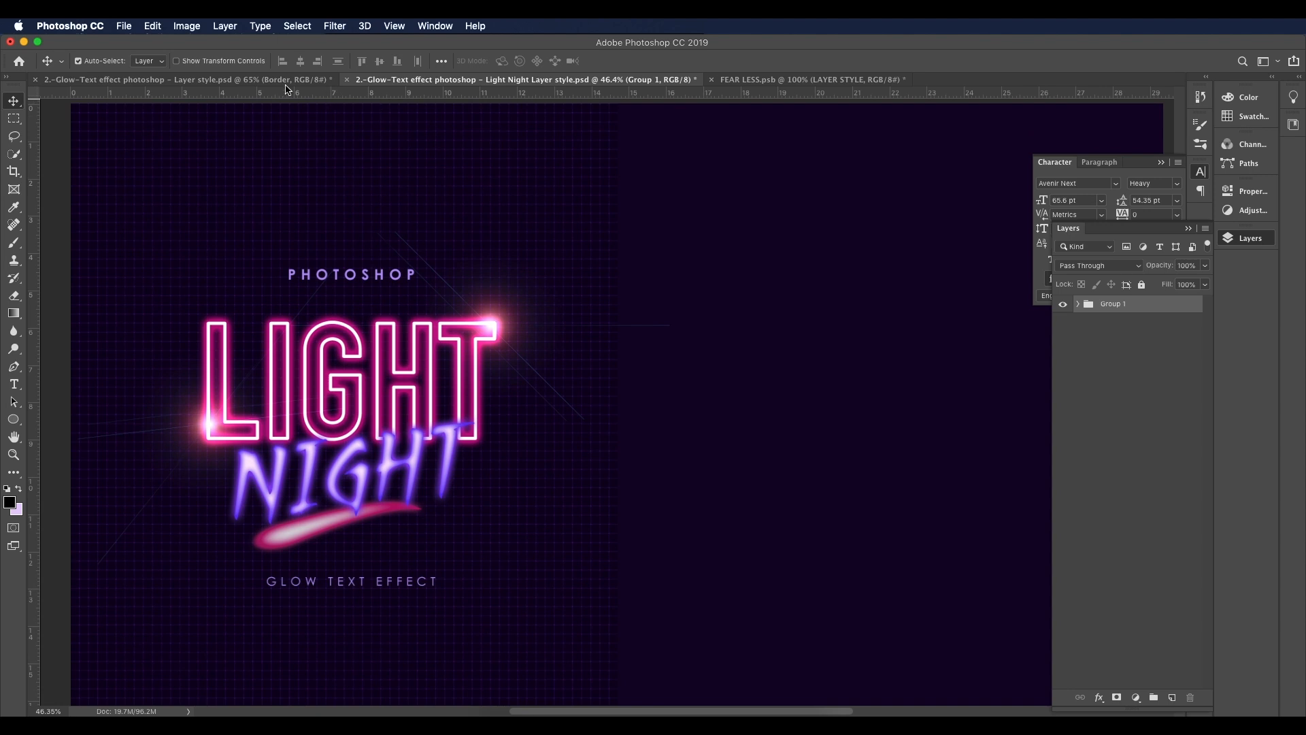
Step: Switch to the 2.-Glow-Text effect photoshop - Layer style.psd document and collapse the Character settings
{"action": "left_click", "coordinate": [286, 81]}
{"action": "scroll", "coordinate": [483, 372], "scroll_direction": "up", "scroll_amount": 2}
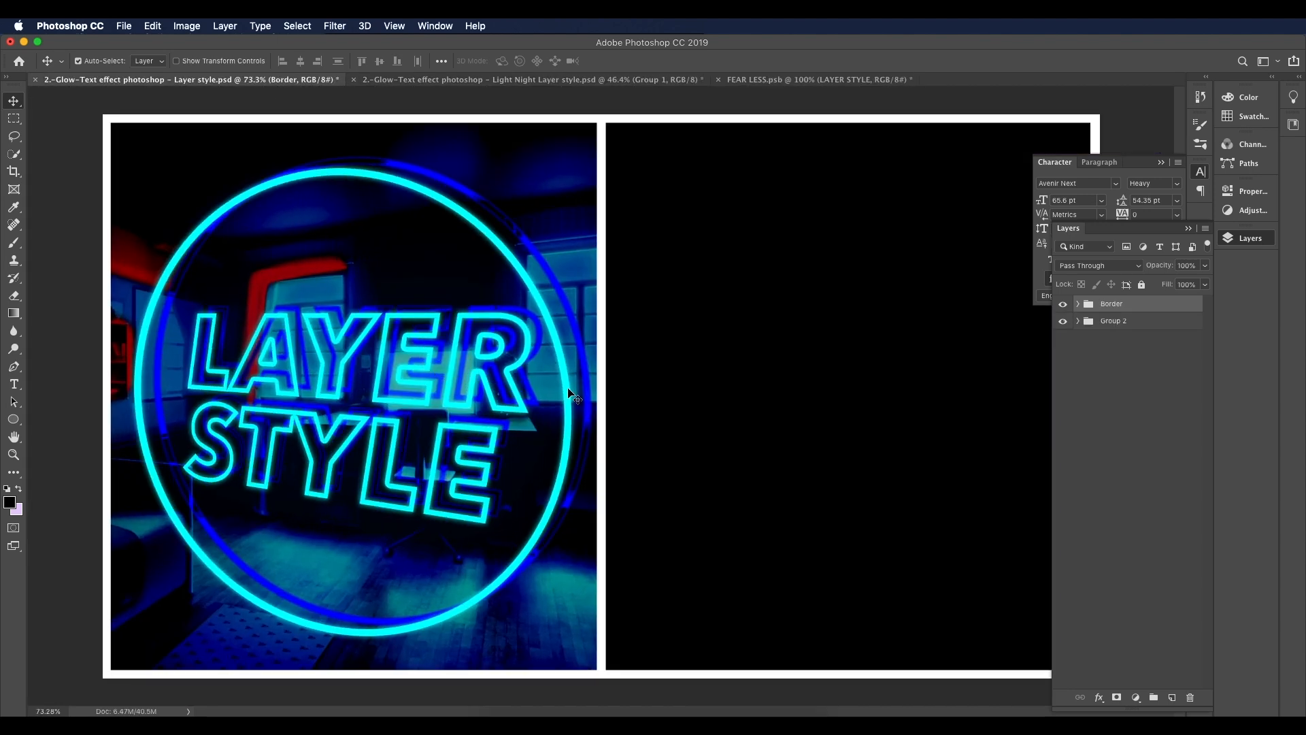
{"action": "left_click", "coordinate": [1163, 164]}
Step: Inspect Group 2 by expanding and collapsing its contents and toggling its visibility off and on
{"action": "left_click", "coordinate": [1090, 323]}
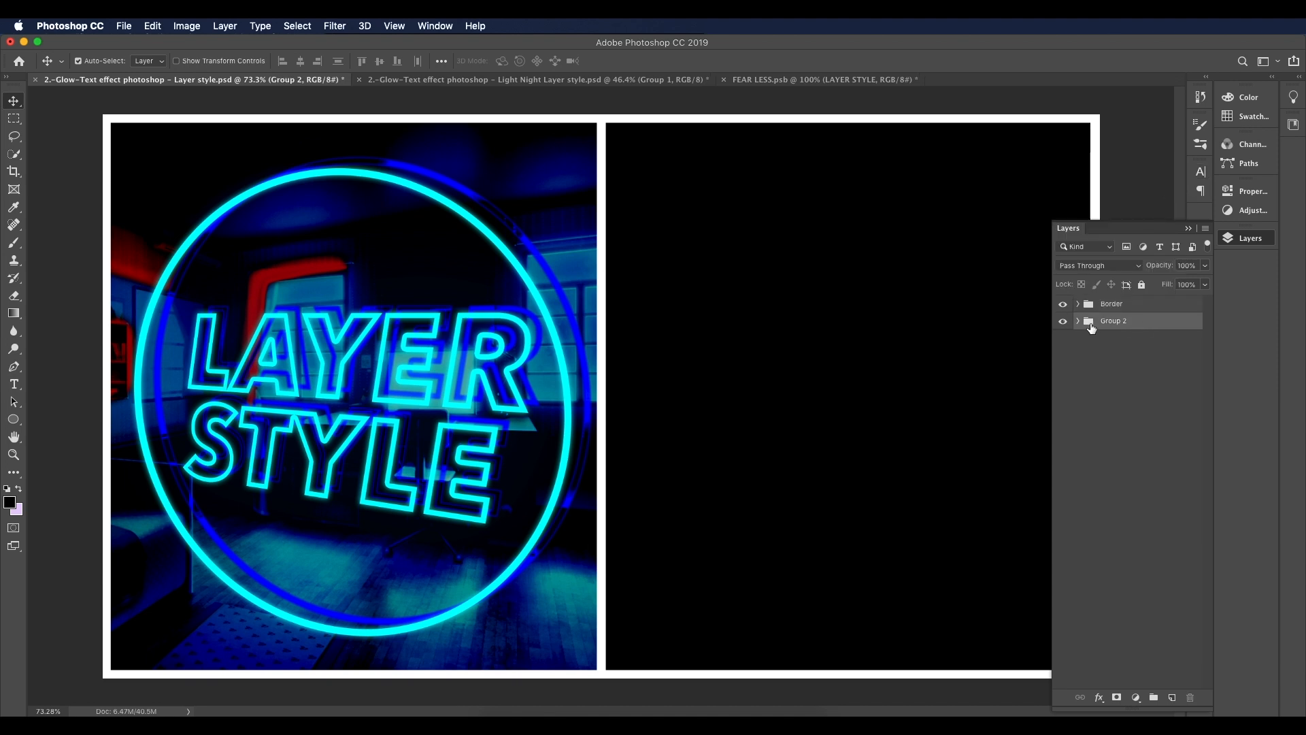
{"action": "left_click", "coordinate": [1078, 321]}
{"action": "left_click_drag", "start_coordinate": [1208, 361], "coordinate": [1113, 298]}
{"action": "left_click", "coordinate": [1079, 322]}
{"action": "left_click", "coordinate": [1063, 322]}
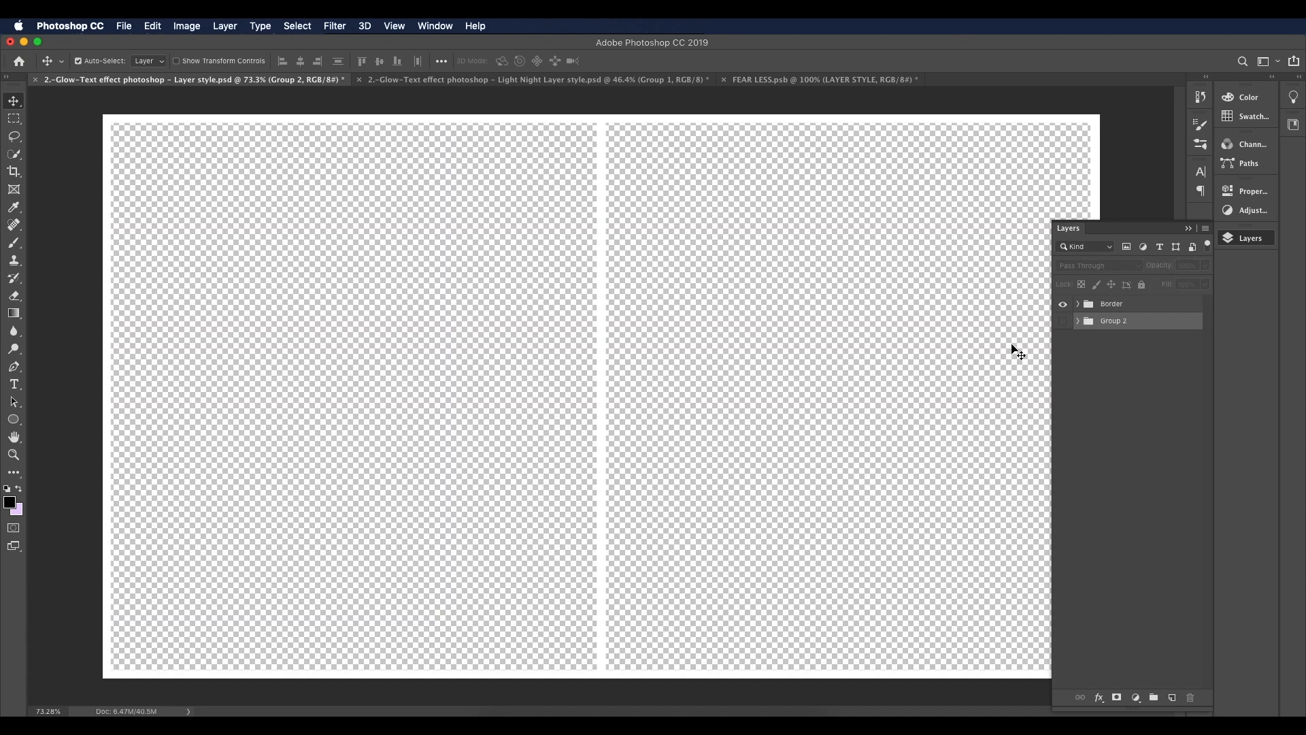
{"action": "left_click", "coordinate": [1063, 322]}
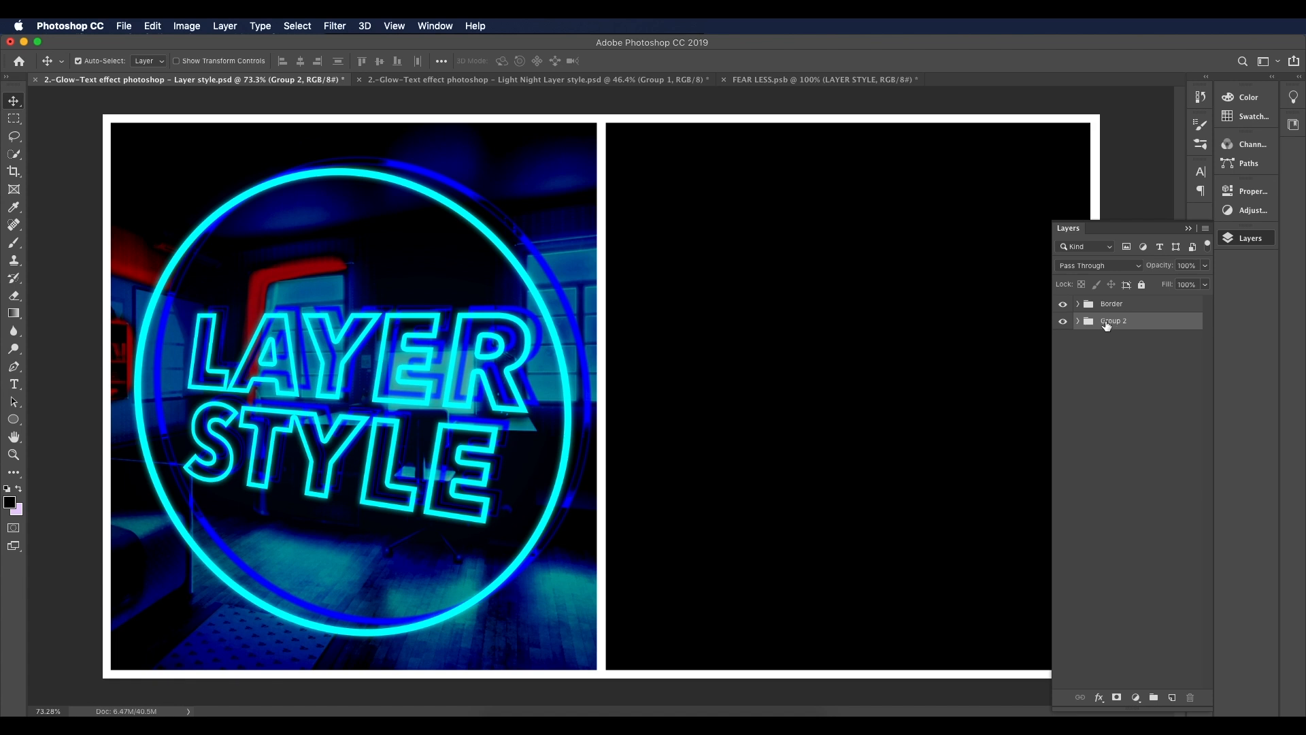
Step: Create a new layer above the Border group and add the text "LAYER" on the empty black half
{"action": "left_click", "coordinate": [1149, 304]}
{"action": "left_click", "coordinate": [1170, 698]}
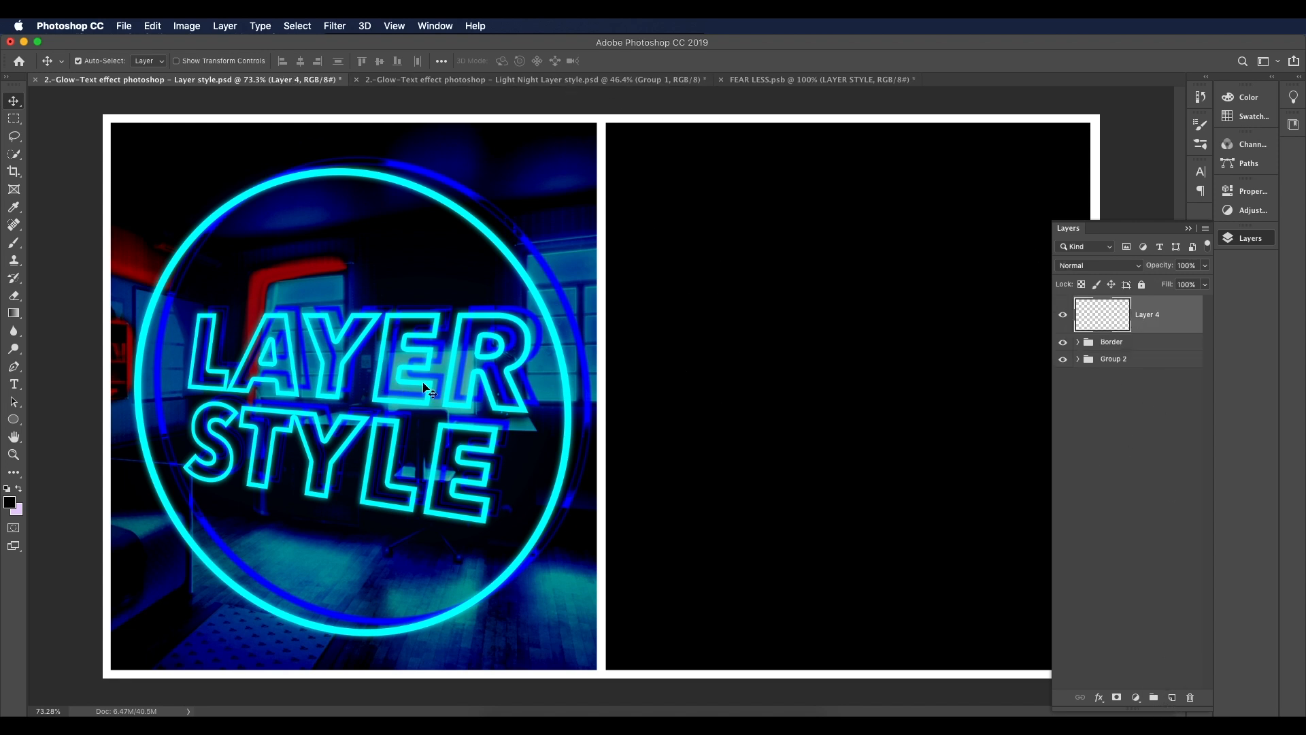
{"action": "key", "text": "t"}
{"action": "left_click", "coordinate": [764, 331]}
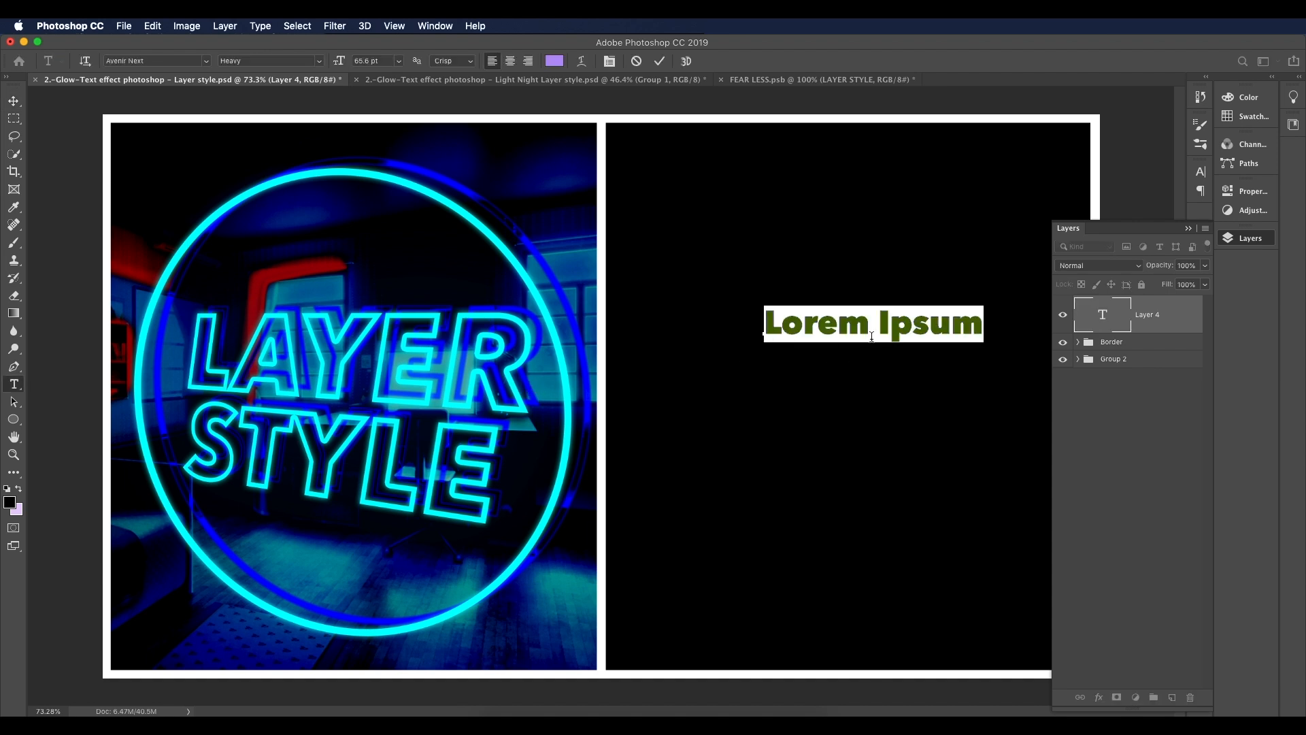
{"action": "type", "text": "LAYER"}
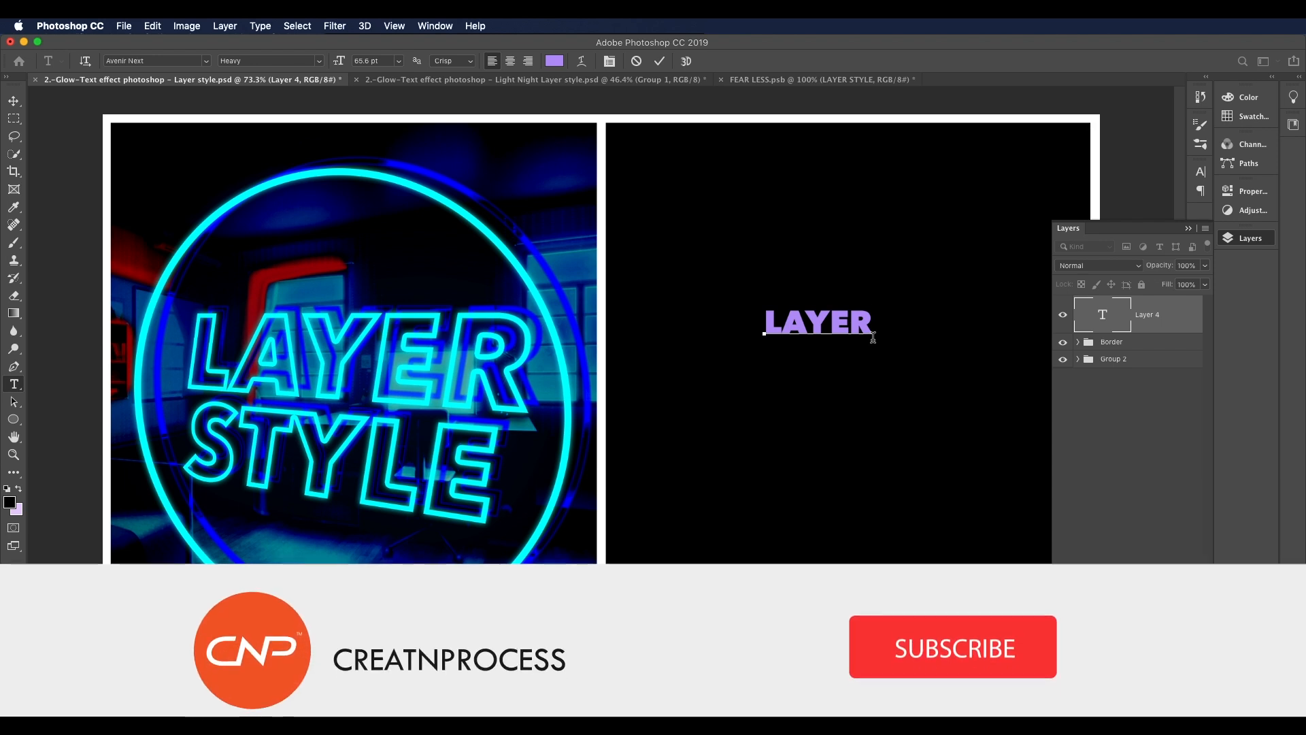
{"action": "key", "text": "super+Return"}
{"action": "key", "text": "v"}
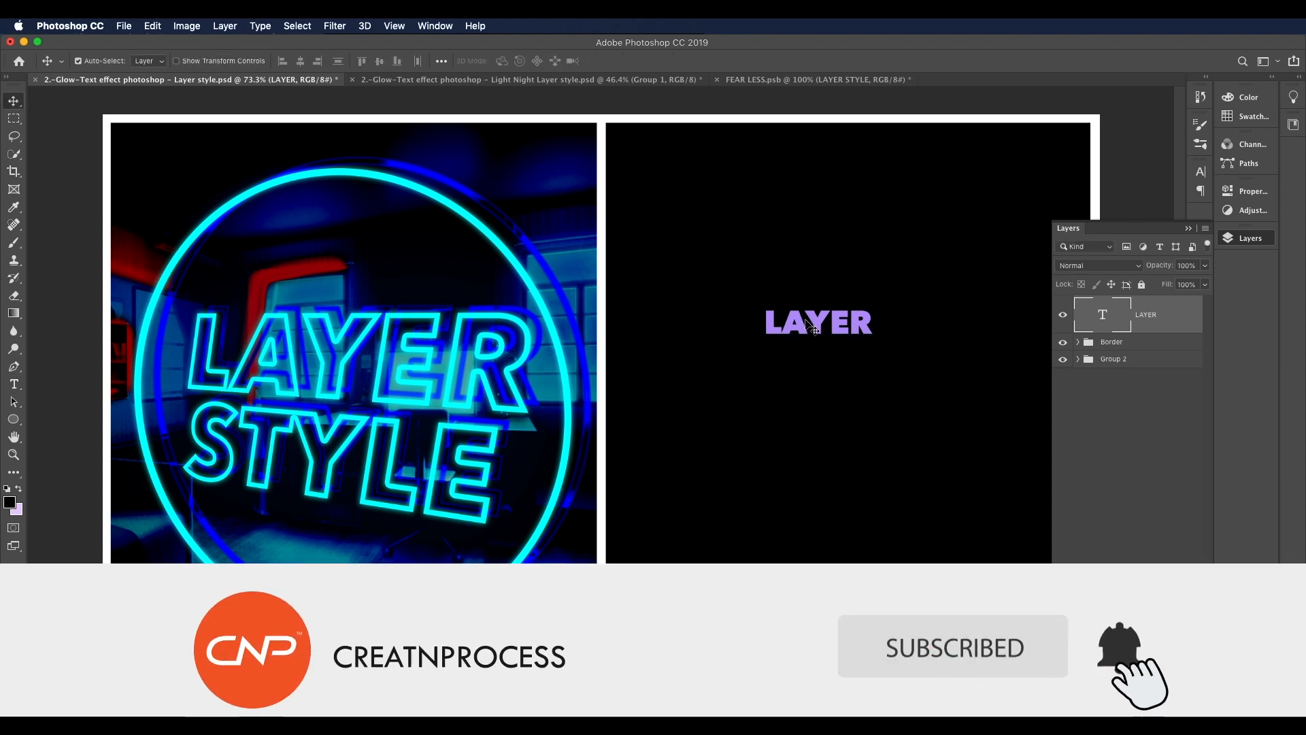
Step: Set the LAYER text's Avenir Next font style to Heavy Italic
{"action": "key", "text": "t"}
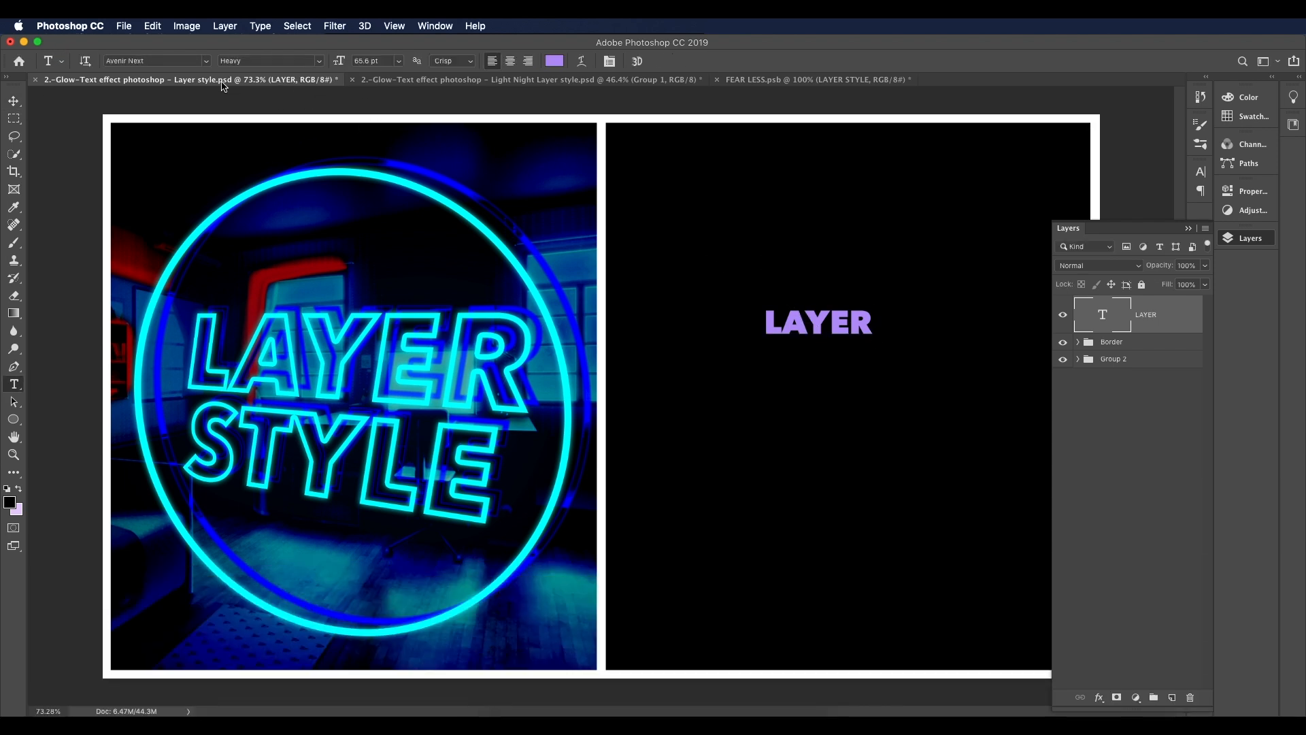
{"action": "left_click", "coordinate": [155, 61]}
{"action": "left_click", "coordinate": [321, 62]}
{"action": "left_click", "coordinate": [336, 191]}
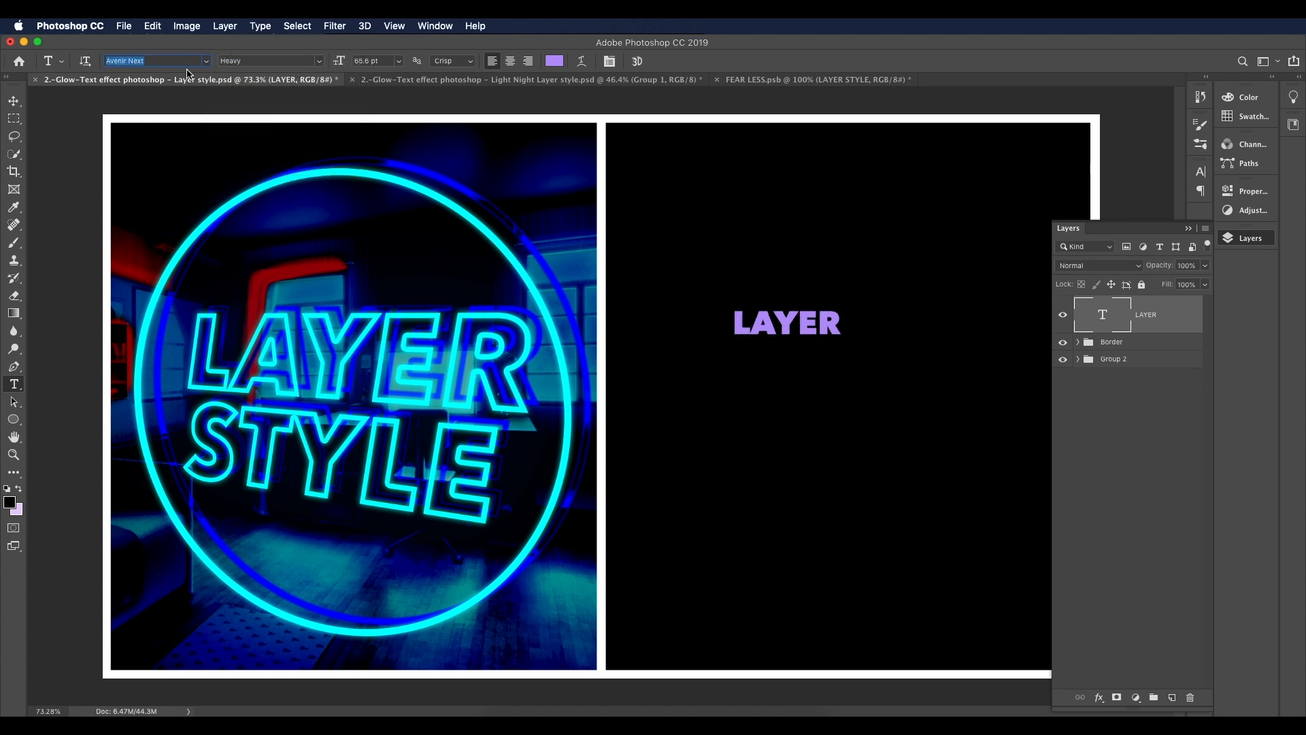
{"action": "left_click", "coordinate": [182, 62]}
{"action": "left_click", "coordinate": [271, 62]}
{"action": "key", "text": "Down"}
{"action": "key", "text": "Up"}
{"action": "key", "text": "Up"}
{"action": "key", "text": "Up"}
{"action": "key", "text": "Down"}
{"action": "key", "text": "Down"}
{"action": "key", "text": "Down"}
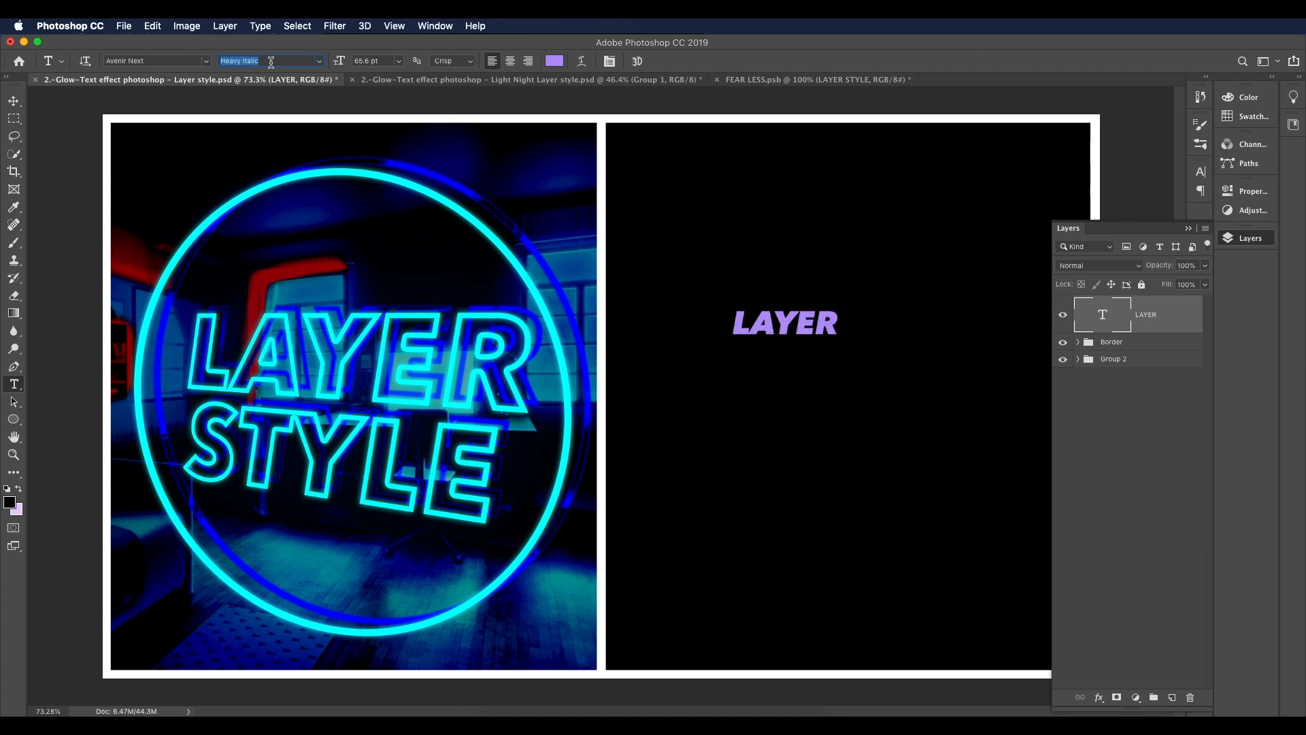
{"action": "left_click", "coordinate": [13, 100]}
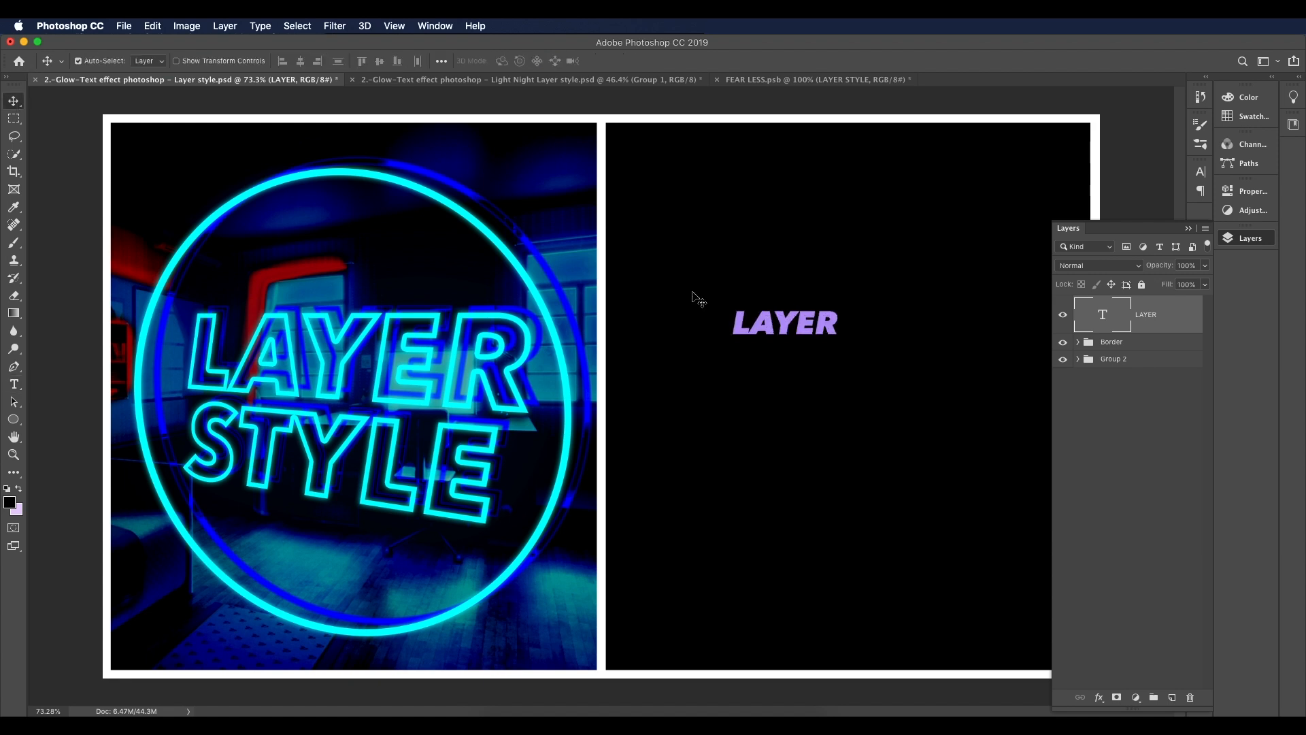
Step: Scale the LAYER text up to about 241% and reposition it around the middle of the black half
{"action": "key", "text": "super+t"}
{"action": "left_click_drag", "start_coordinate": [840, 346], "coordinate": [987, 454]}
{"action": "left_click_drag", "start_coordinate": [939, 362], "coordinate": [888, 368]}
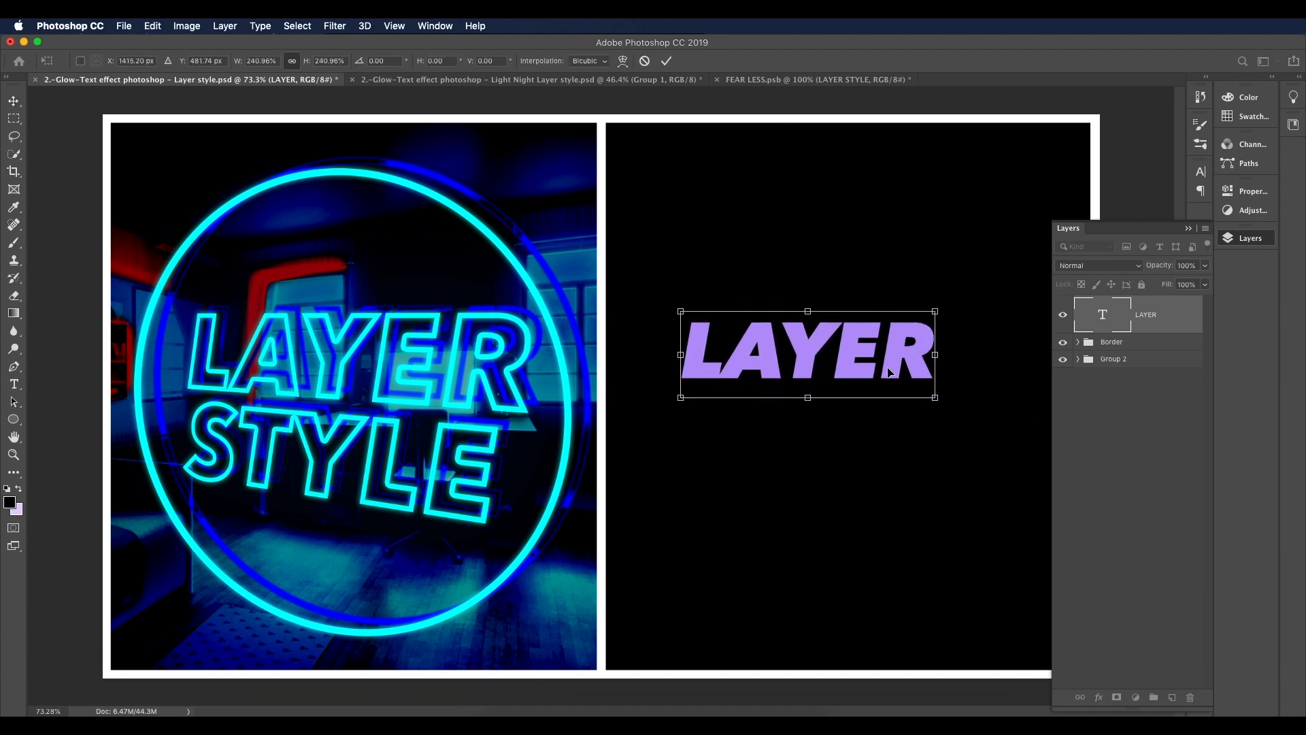
{"action": "key", "text": "Return"}
Step: Add a second line reading "STYLE" below LAYER in the same text layer
{"action": "key", "text": "t"}
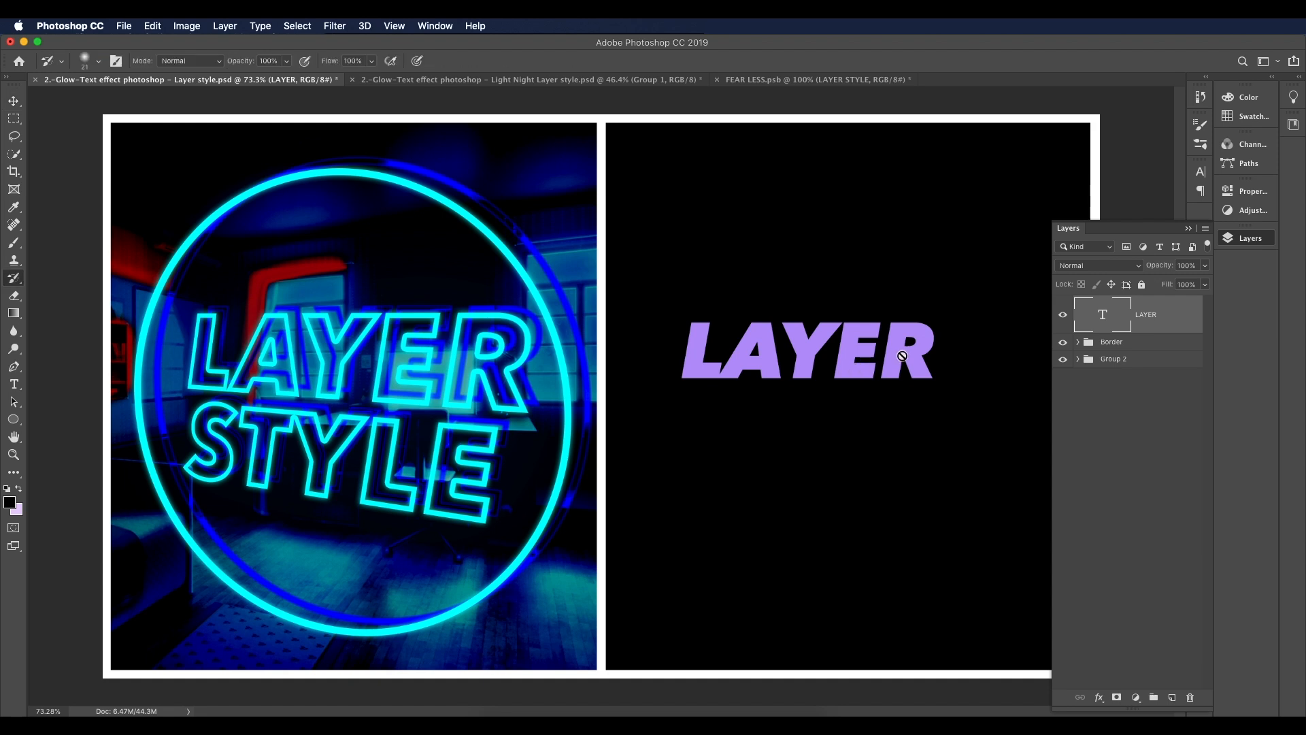
{"action": "left_click", "coordinate": [923, 349]}
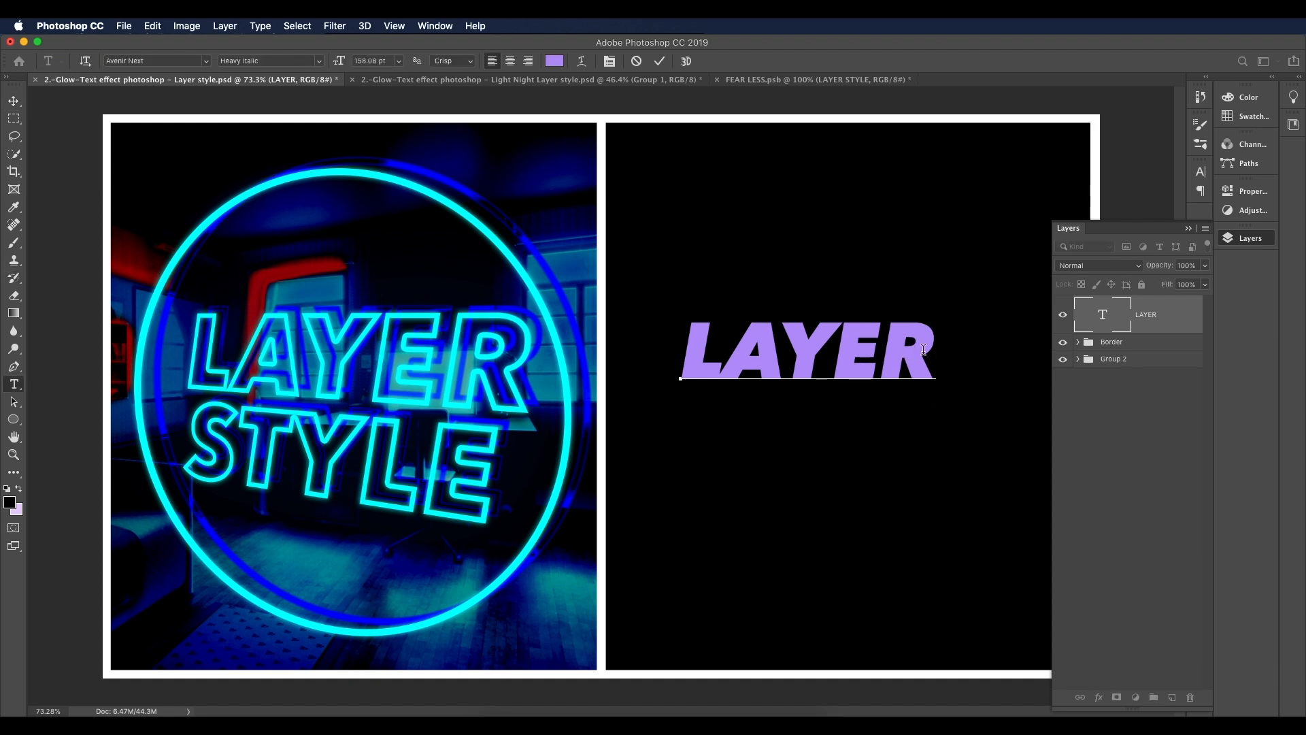
{"action": "key", "text": "Return"}
{"action": "type", "text": "STYLE"}
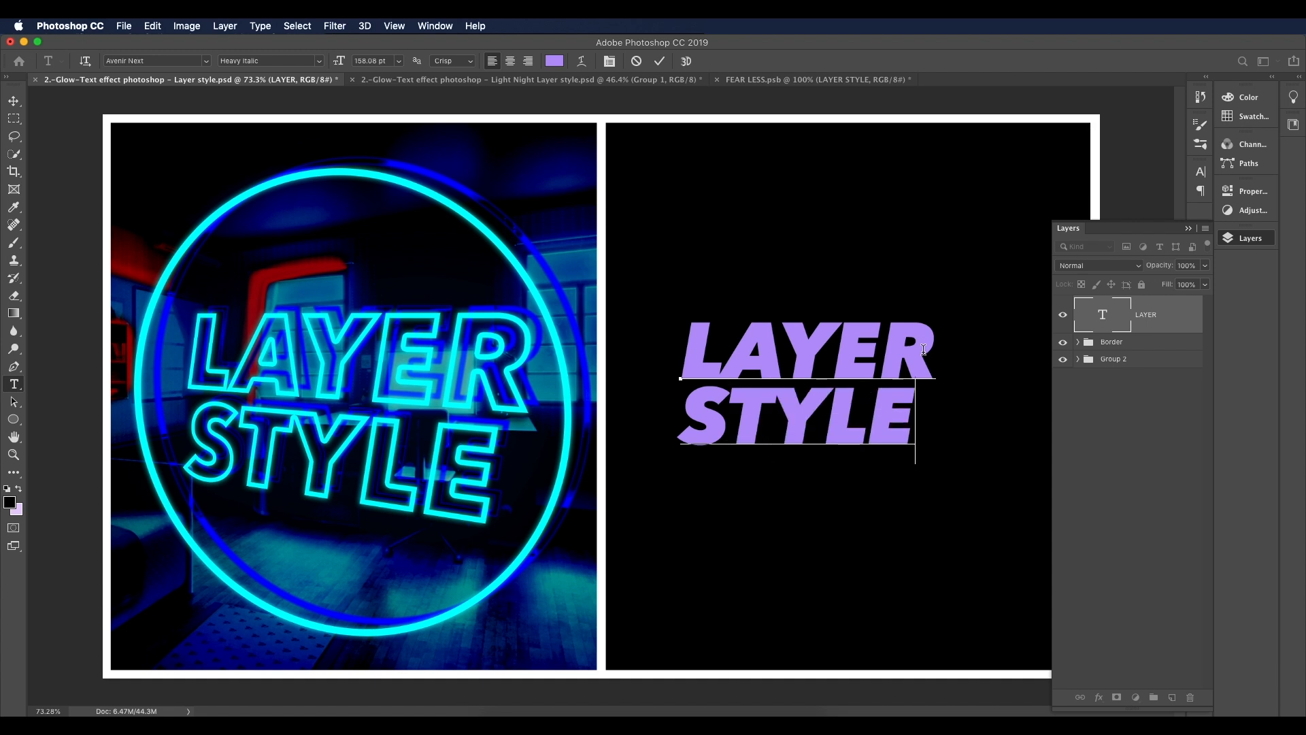
{"action": "left_click", "coordinate": [14, 101]}
{"action": "scroll", "coordinate": [327, 433], "scroll_direction": "up", "scroll_amount": 1}
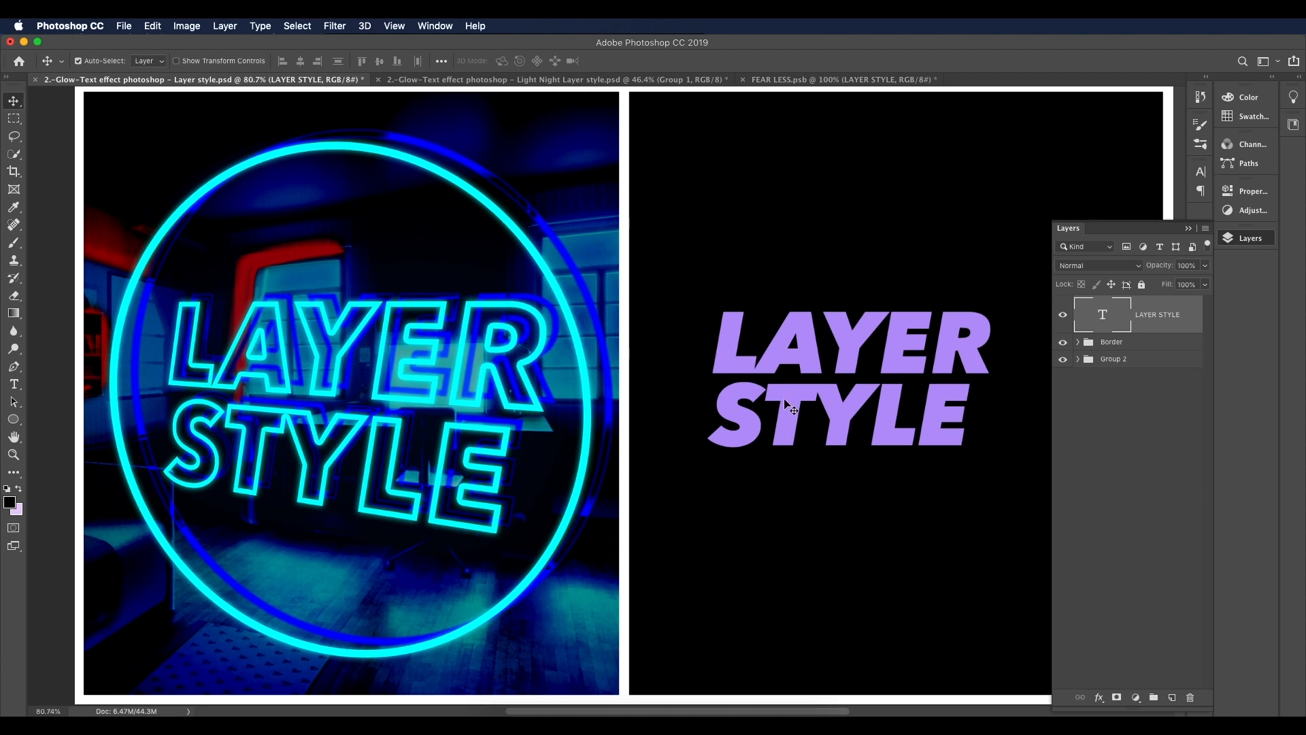
Step: Set the tracking of the LAYER STYLE text to 25
{"action": "key", "text": "t"}
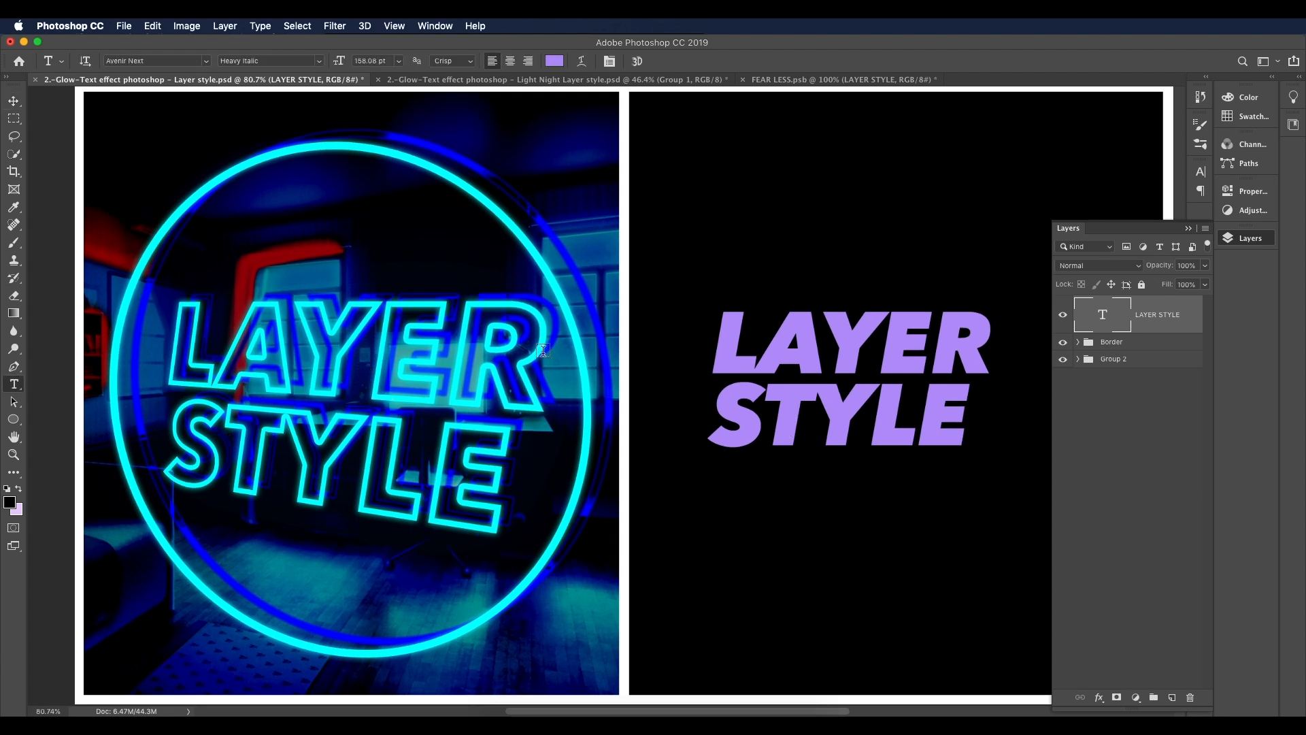
{"action": "left_click", "coordinate": [610, 62]}
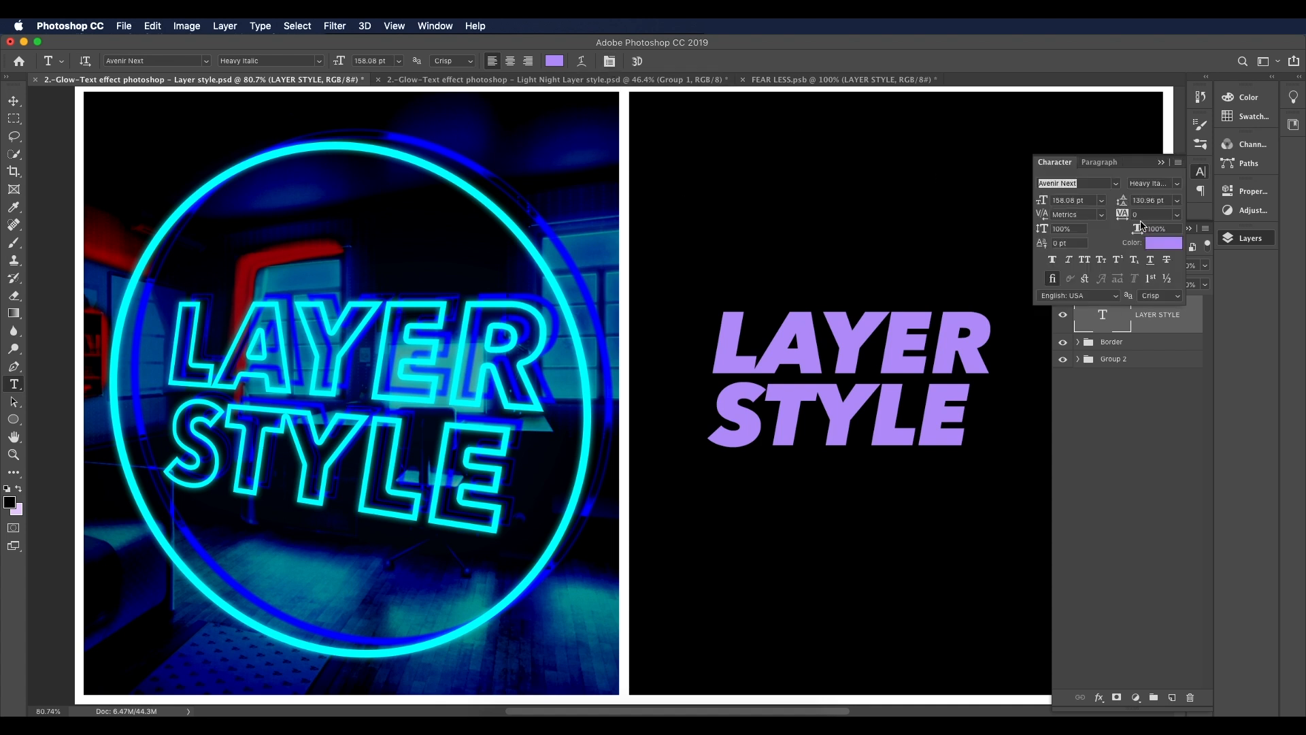
{"action": "left_click_drag", "start_coordinate": [1119, 221], "coordinate": [1121, 219]}
{"action": "type", "text": "3"}
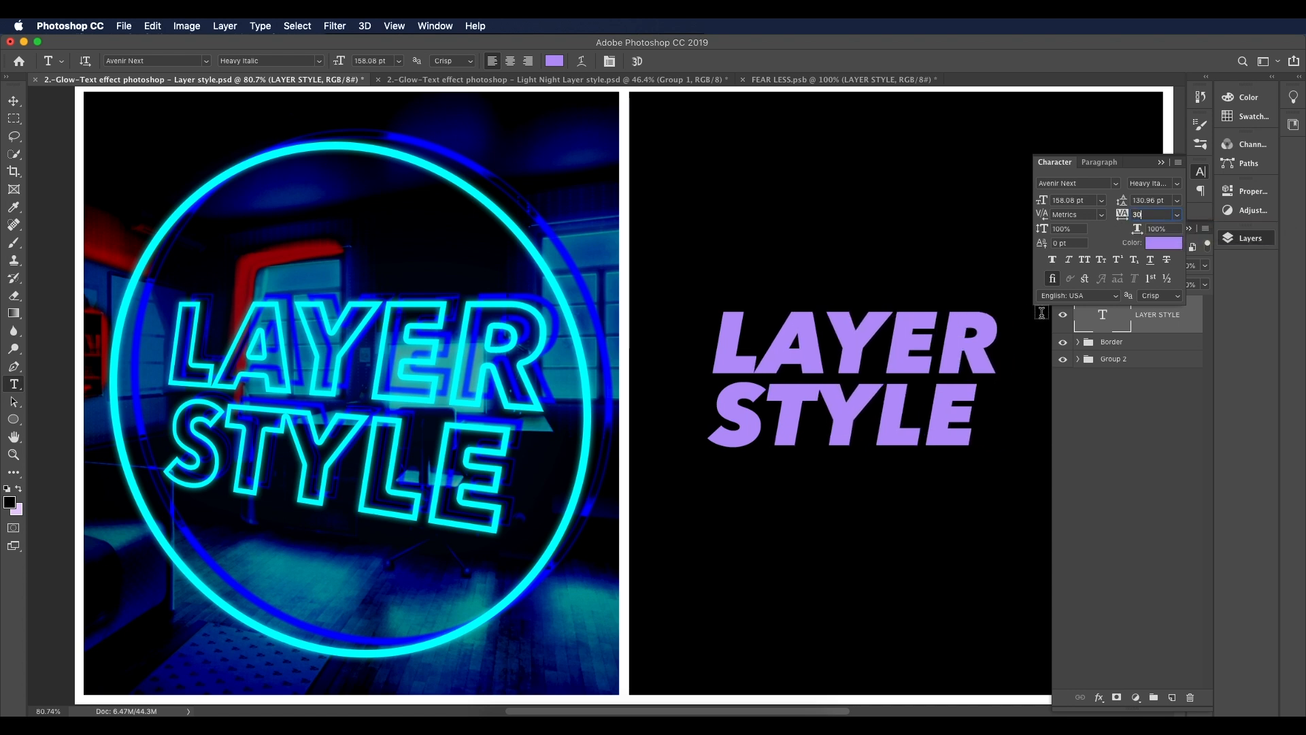
{"action": "type", "text": "0"}
{"action": "key", "text": "Return"}
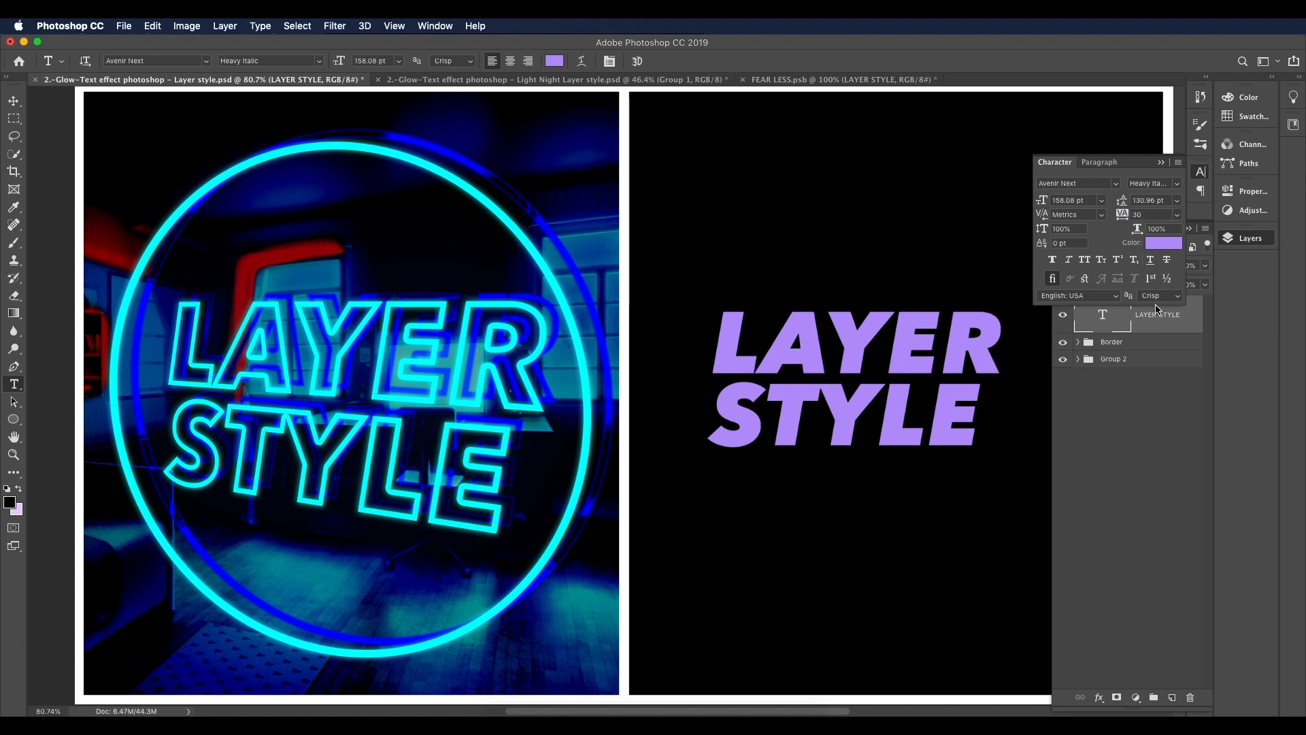
{"action": "type", "text": "25"}
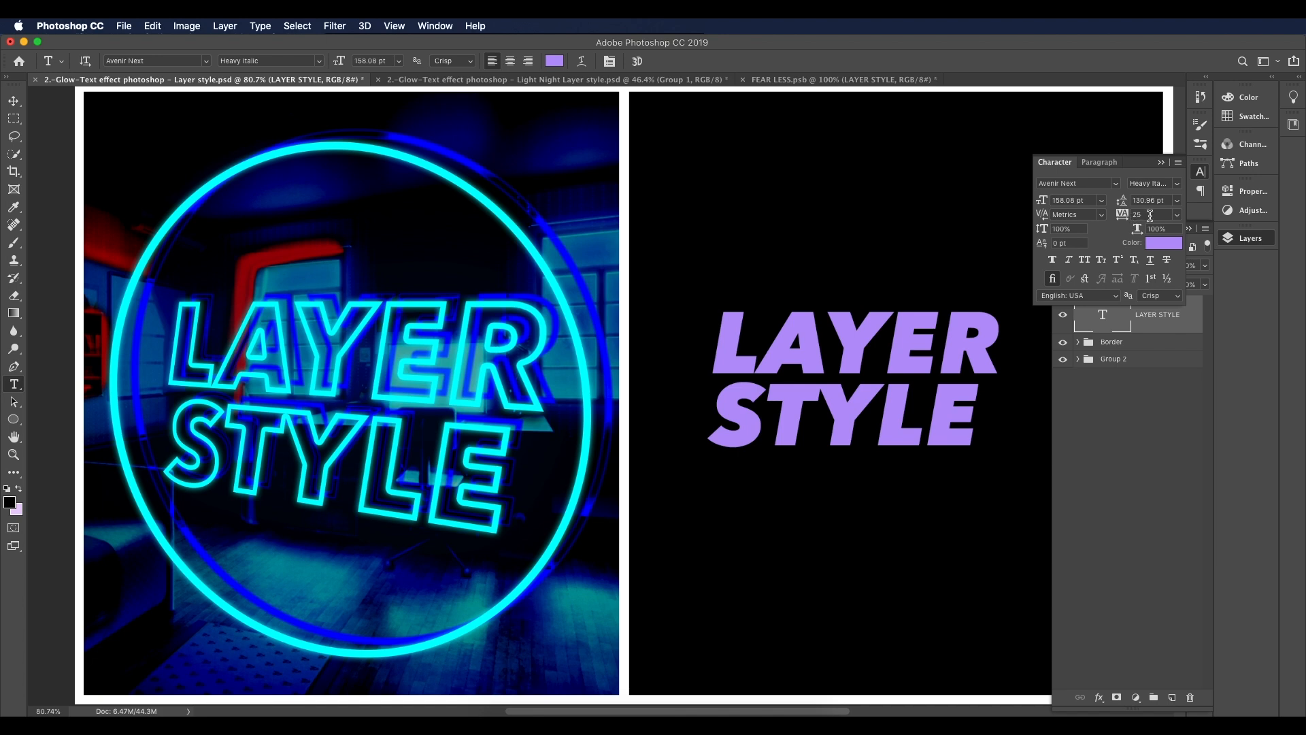
Step: Enlarge the LAYER STYLE text to about 181.57 pt and reposition it in the middle of the black half
{"action": "left_click", "coordinate": [13, 101]}
{"action": "scroll", "coordinate": [788, 349], "scroll_direction": "down", "scroll_amount": 3}
{"action": "left_click_drag", "start_coordinate": [825, 374], "coordinate": [842, 379]}
{"action": "key", "text": "super+t"}
{"action": "left_click_drag", "start_coordinate": [919, 327], "coordinate": [956, 309]}
{"action": "left_click_drag", "start_coordinate": [883, 357], "coordinate": [891, 372]}
{"action": "key", "text": "Return"}
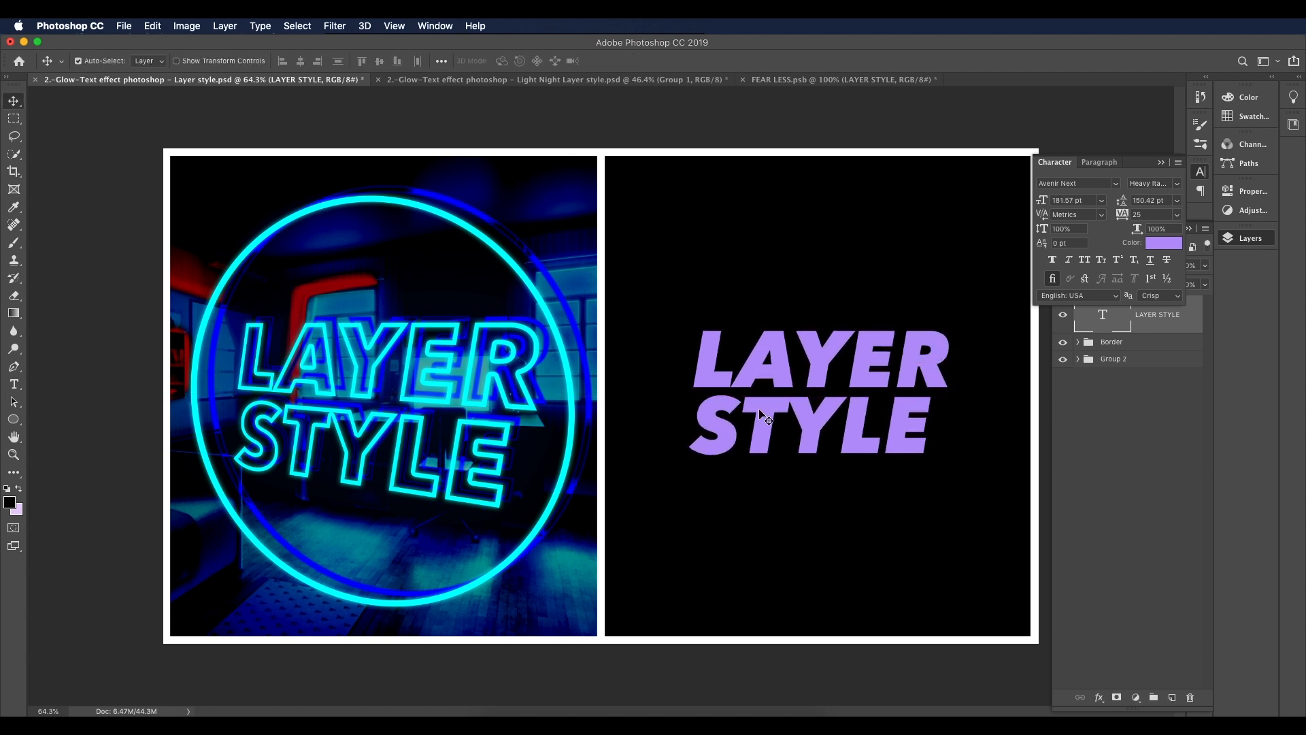
Step: Collapse the Character settings and lower the LAYER STYLE layer's Fill to 0%
{"action": "scroll", "coordinate": [409, 416], "scroll_direction": "up", "scroll_amount": 2}
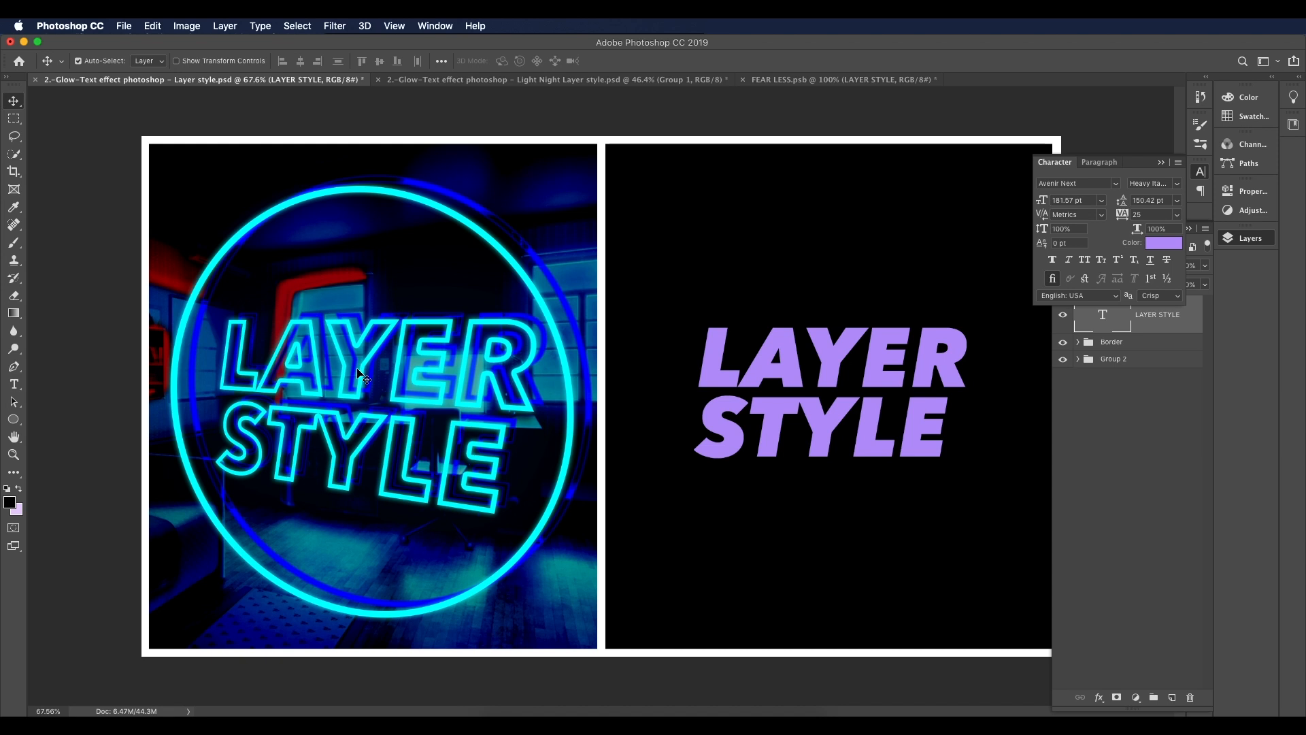
{"action": "left_click", "coordinate": [1163, 164]}
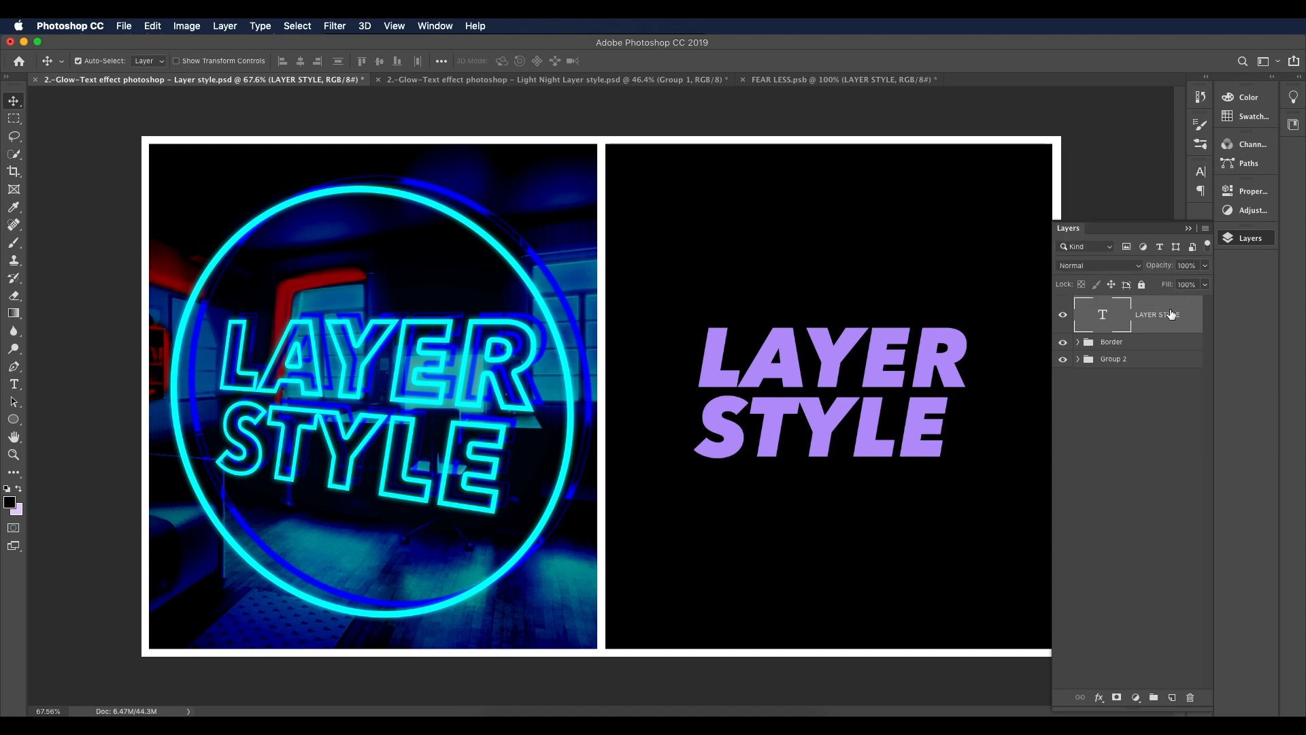
{"action": "left_click", "coordinate": [1208, 286]}
{"action": "left_click_drag", "start_coordinate": [1206, 301], "coordinate": [1122, 303]}
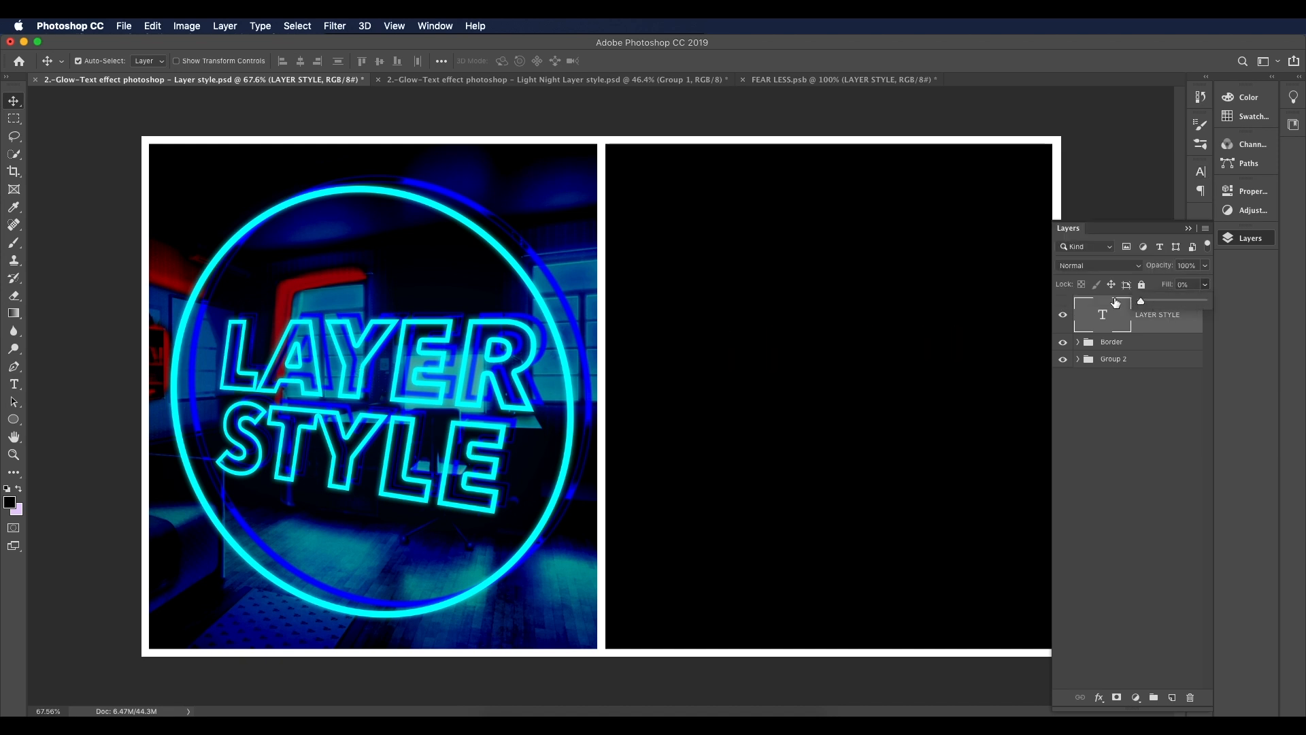
Step: Add a white Stroke effect to the LAYER STYLE text layer with its position set to Center
{"action": "double_click", "coordinate": [1196, 332]}
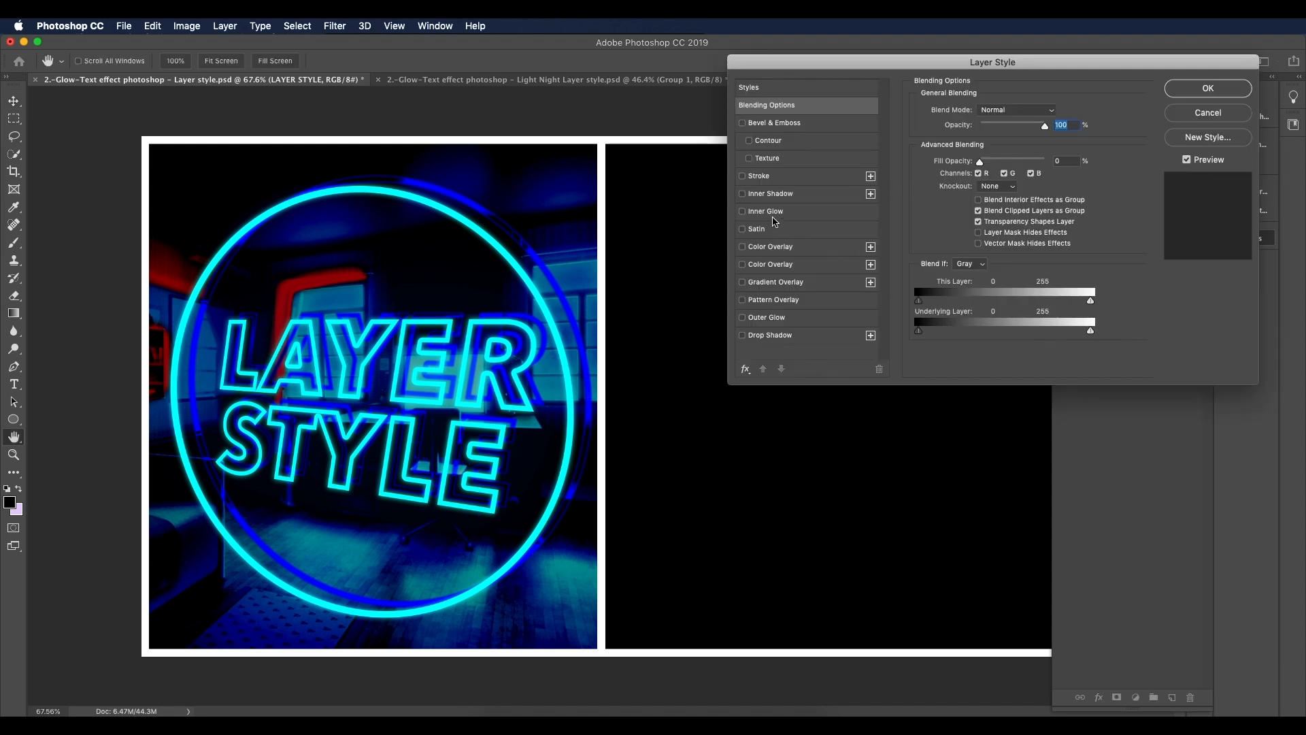
{"action": "left_click", "coordinate": [753, 177]}
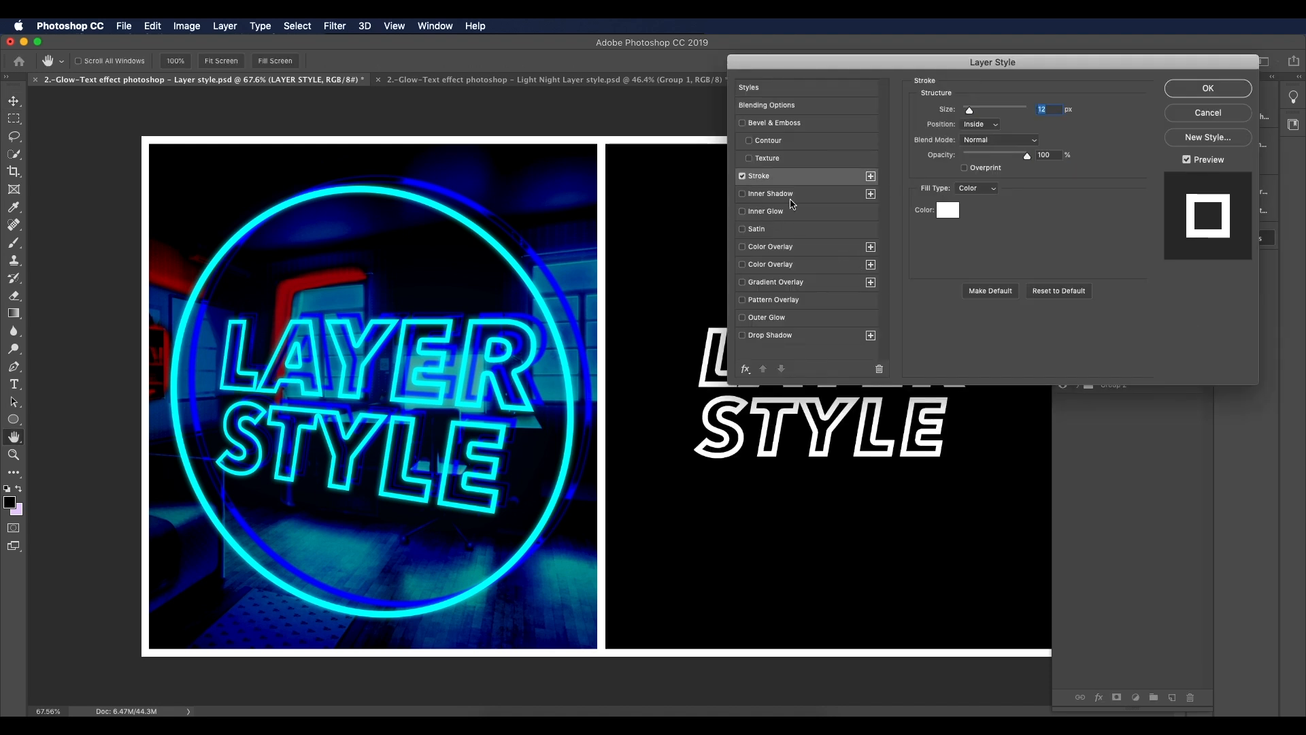
{"action": "left_click", "coordinate": [990, 126]}
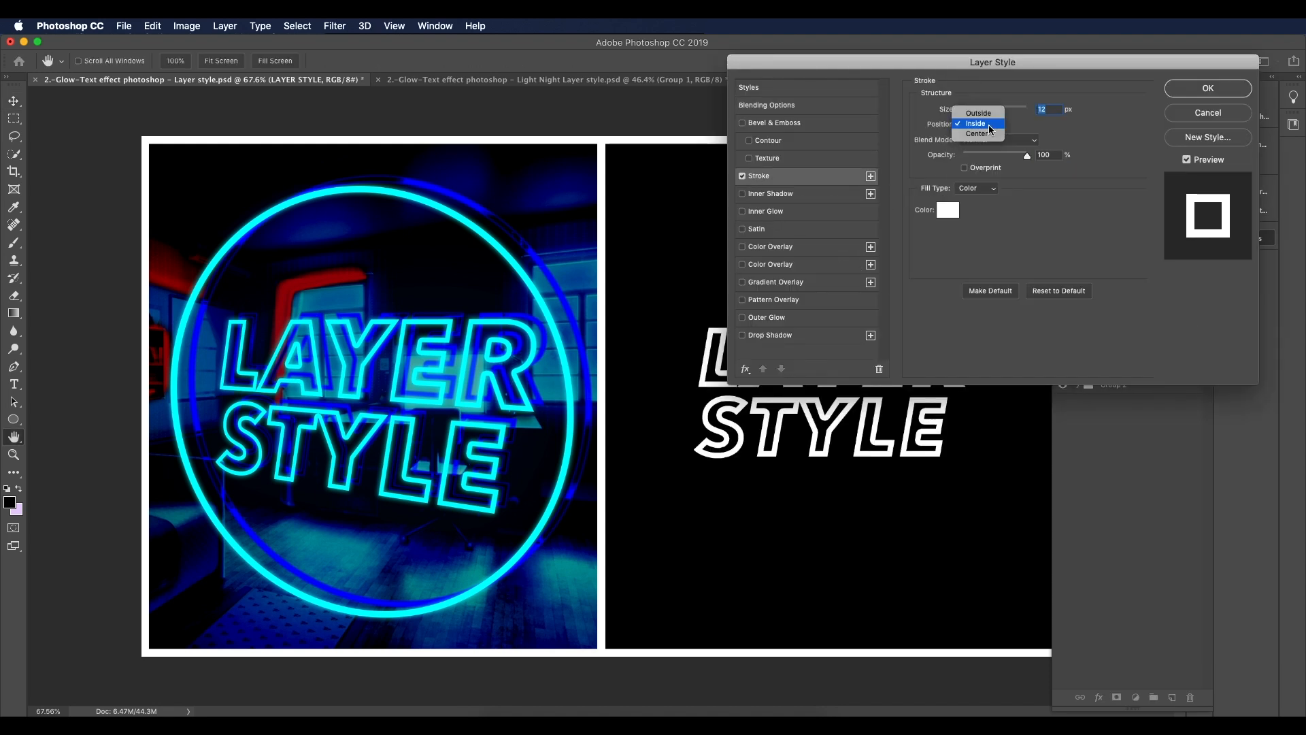
{"action": "left_click", "coordinate": [985, 134]}
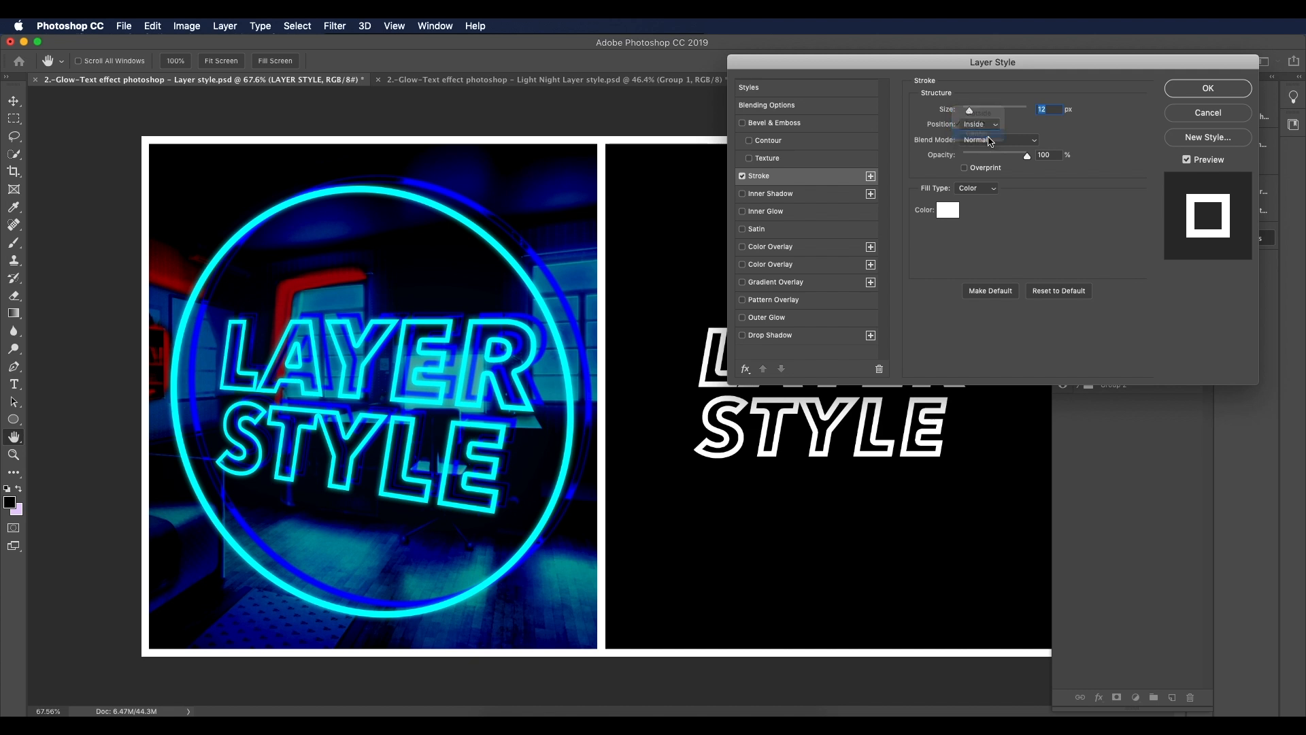
{"action": "left_click_drag", "start_coordinate": [1030, 71], "coordinate": [1108, 63]}
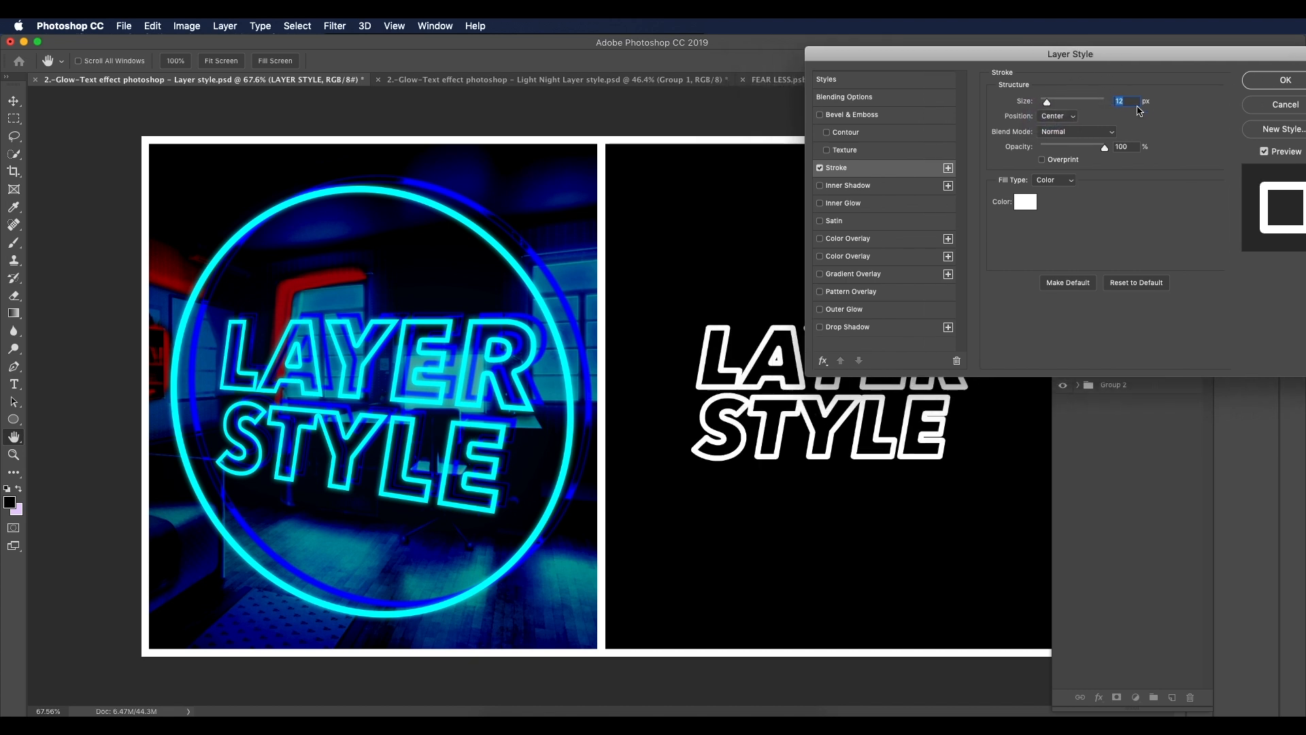
Step: Reduce the stroke's size to 6 px and set its position to Inside
{"action": "key", "text": "Down"}
{"action": "key", "text": "Down"}
{"action": "key", "text": "Down"}
{"action": "key", "text": "Down"}
{"action": "left_click", "coordinate": [1060, 118]}
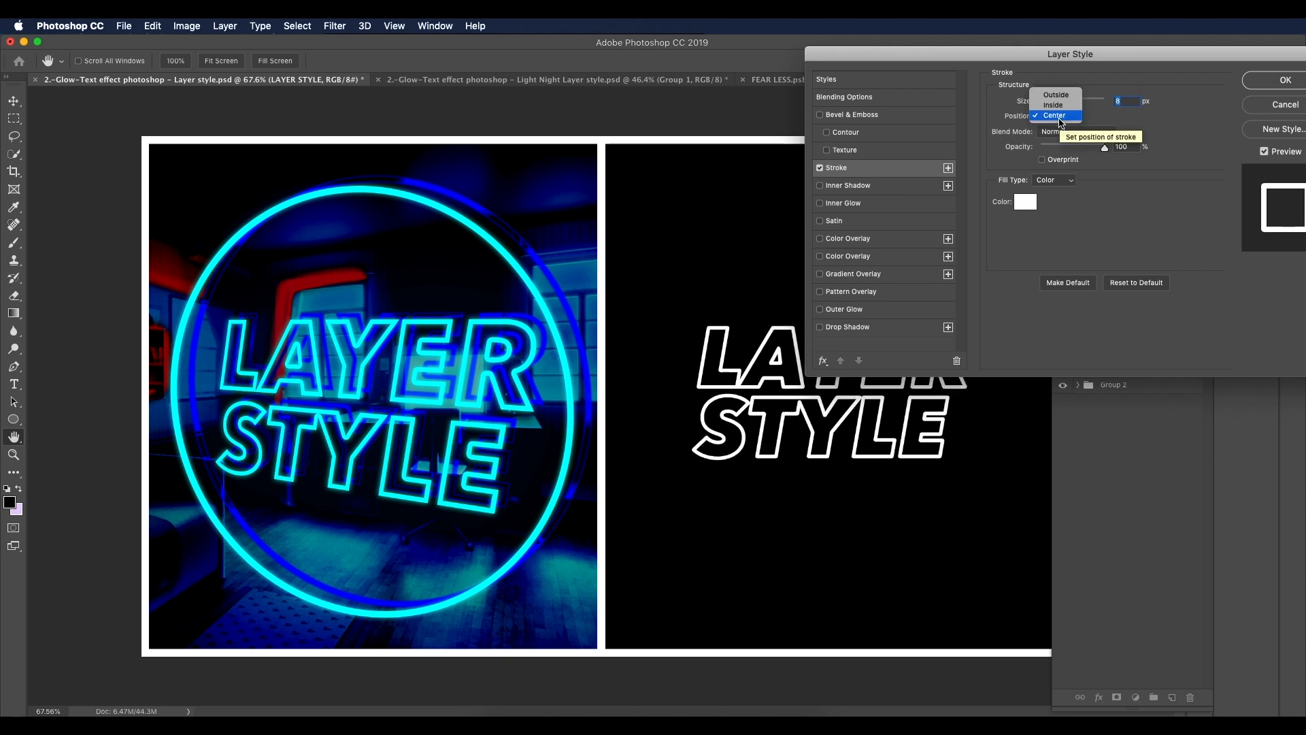
{"action": "left_click", "coordinate": [1053, 105]}
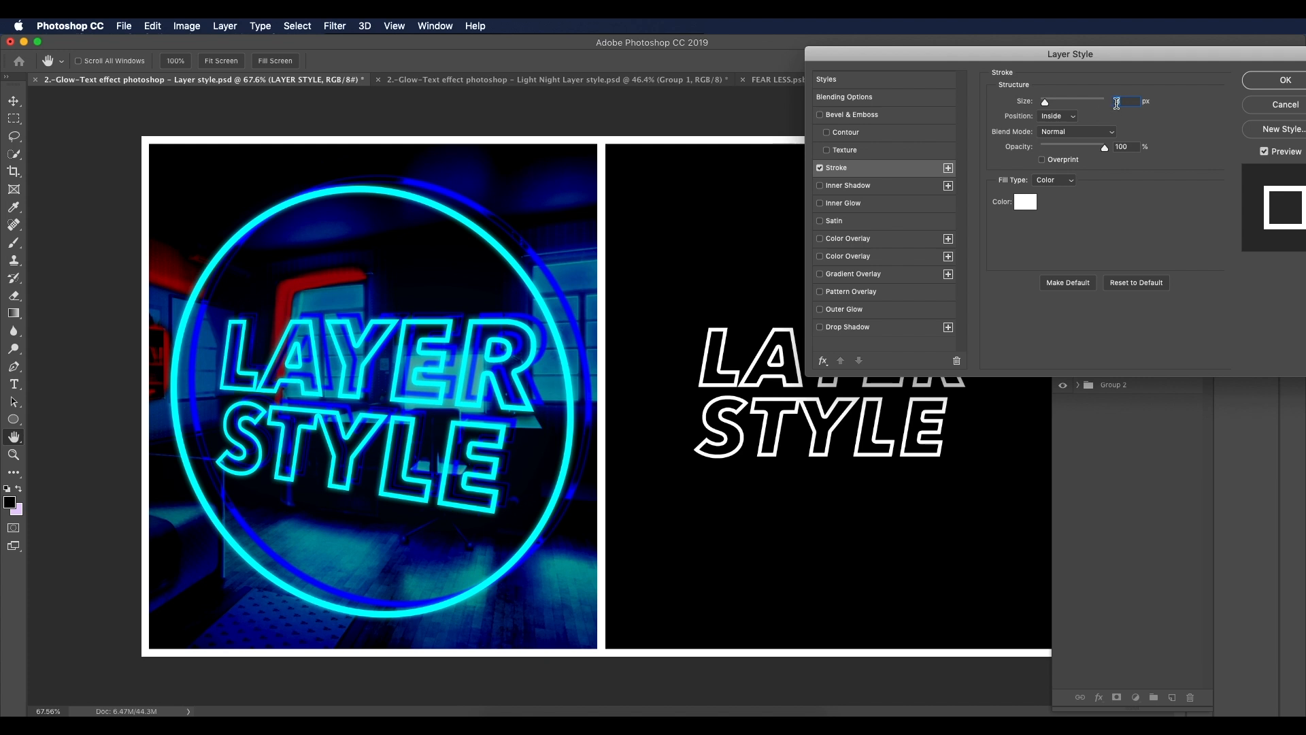
{"action": "key", "text": "Down"}
{"action": "key", "text": "Down"}
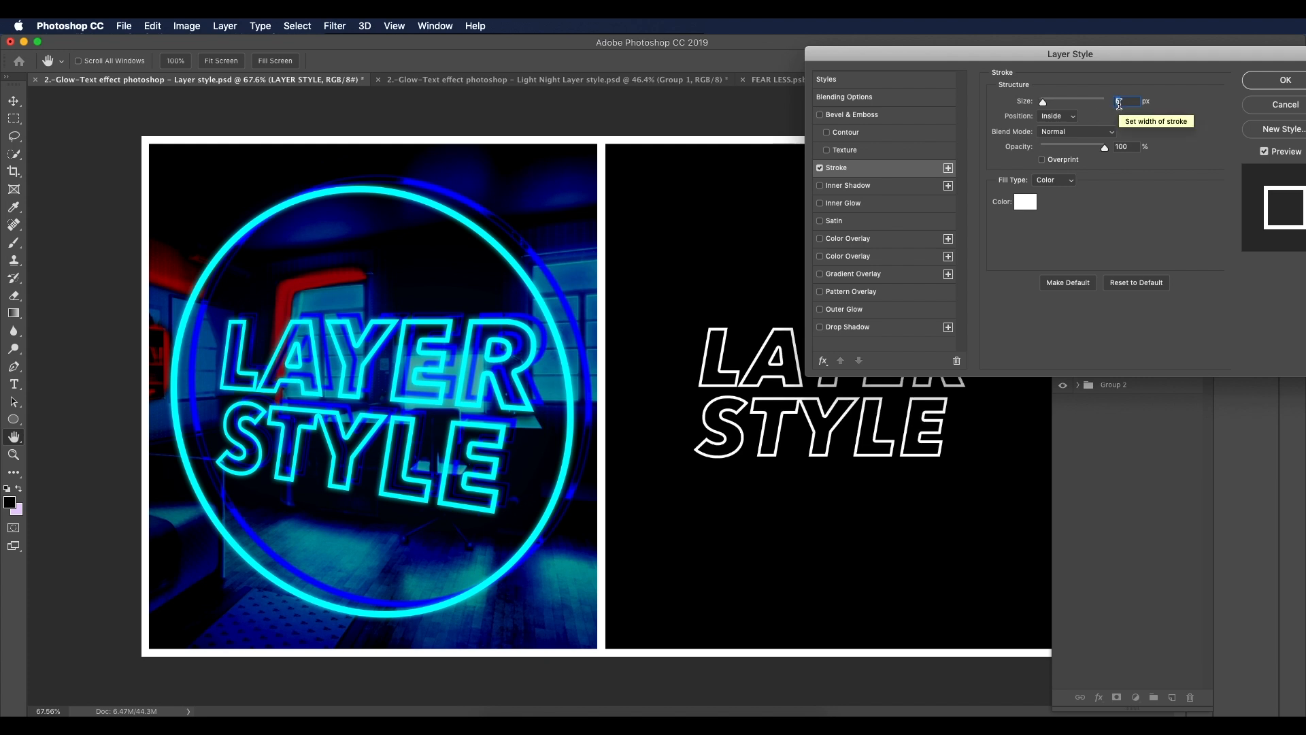
Step: Set the LAYER STYLE text's stroke size to 7 px and apply the effect
{"action": "key", "text": "Up"}
{"action": "left_click_drag", "start_coordinate": [1214, 56], "coordinate": [982, 76]}
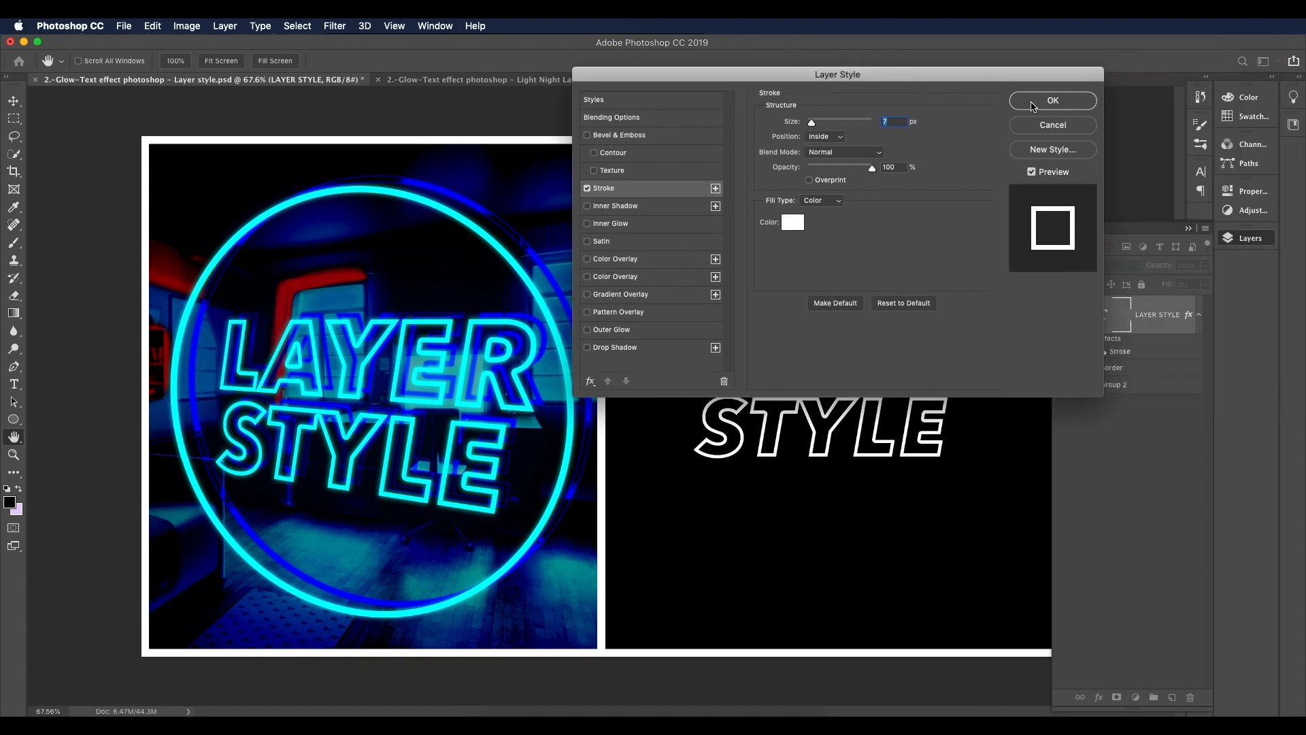
{"action": "left_click", "coordinate": [1053, 101]}
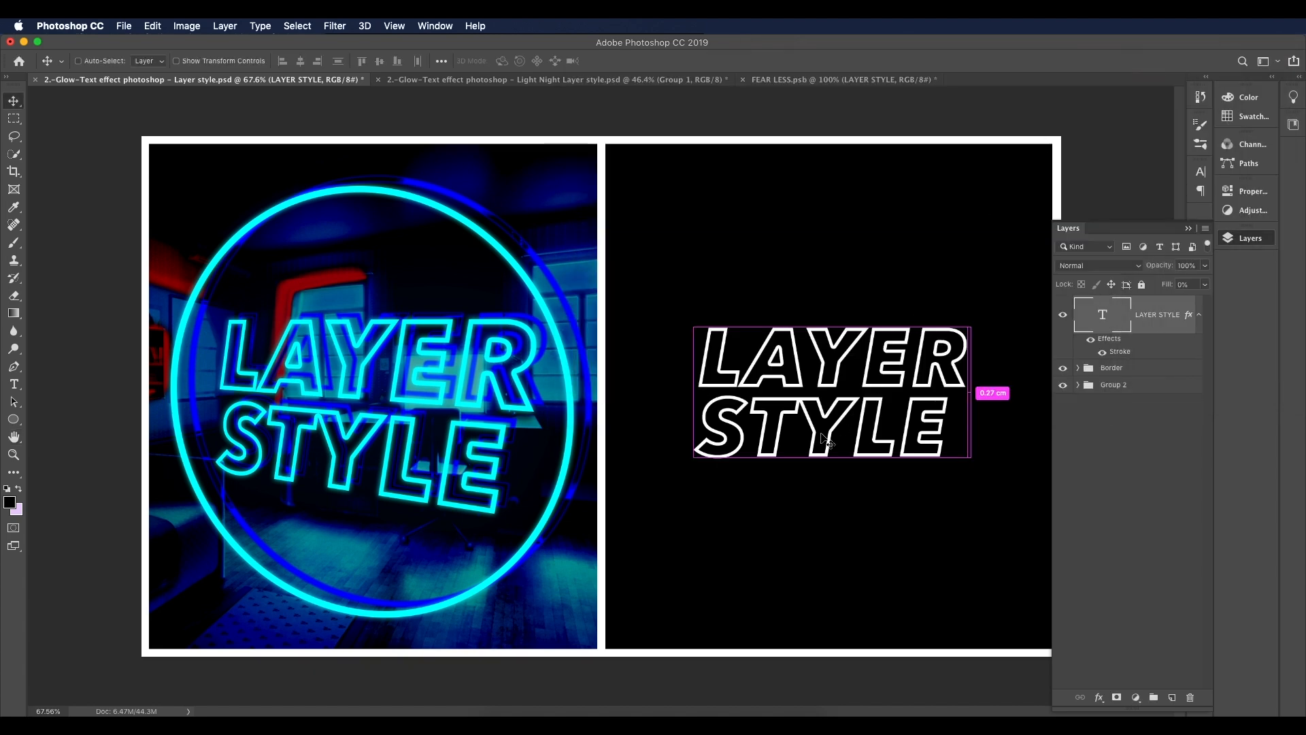
Step: Scale up the LAYER STYLE text slightly and recentre it in the black half
{"action": "key", "text": "ctrl+t"}
{"action": "scroll", "coordinate": [829, 449], "scroll_direction": "down", "scroll_amount": 2}
{"action": "left_click_drag", "start_coordinate": [914, 327], "coordinate": [956, 299]}
{"action": "left_click_drag", "start_coordinate": [917, 359], "coordinate": [898, 377]}
{"action": "key", "text": "Return"}
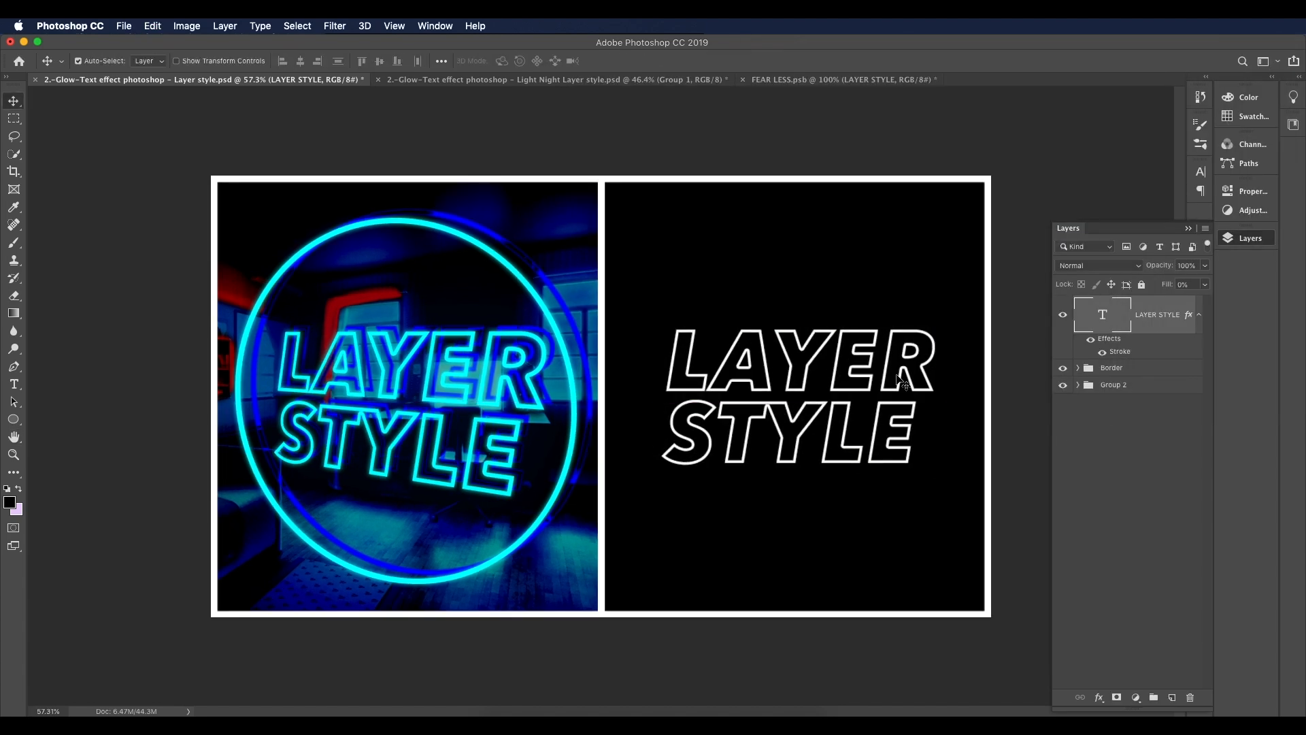
Step: Reopen the text's Stroke effect and set its size to 8 px
{"action": "double_click", "coordinate": [1116, 351]}
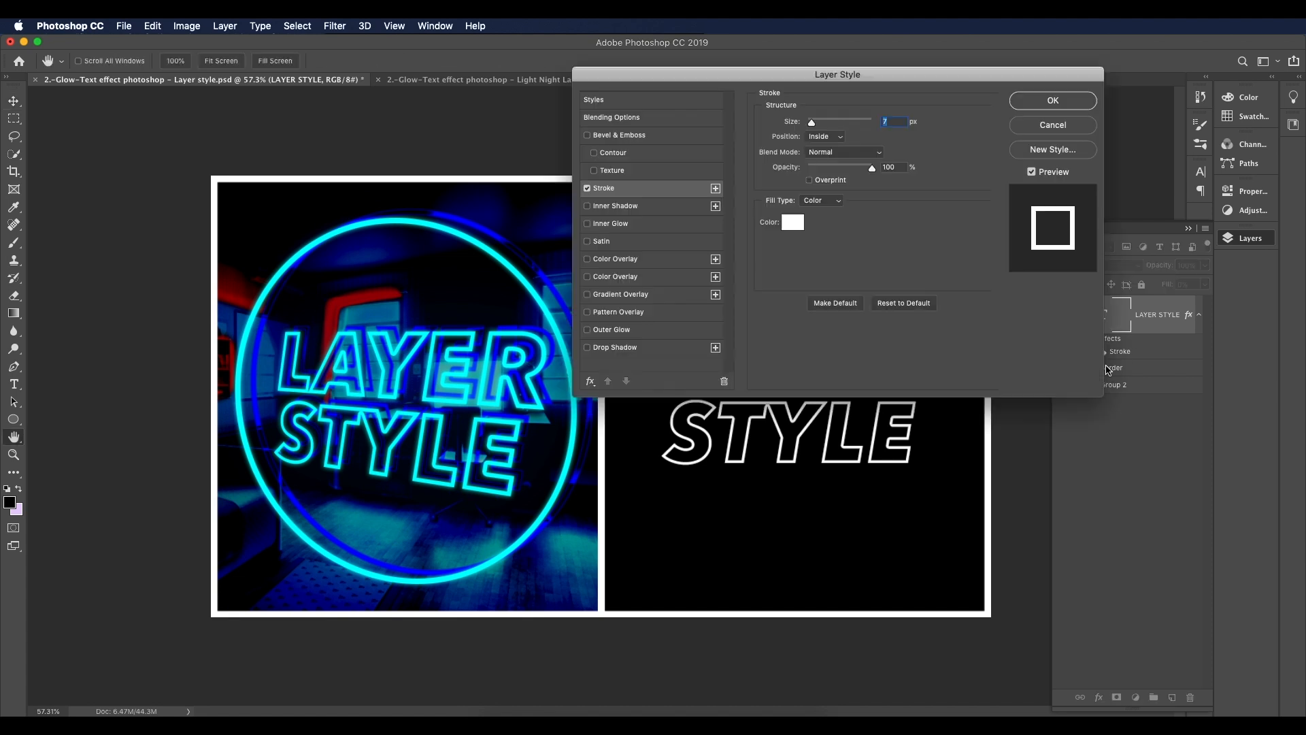
{"action": "key", "text": "Up"}
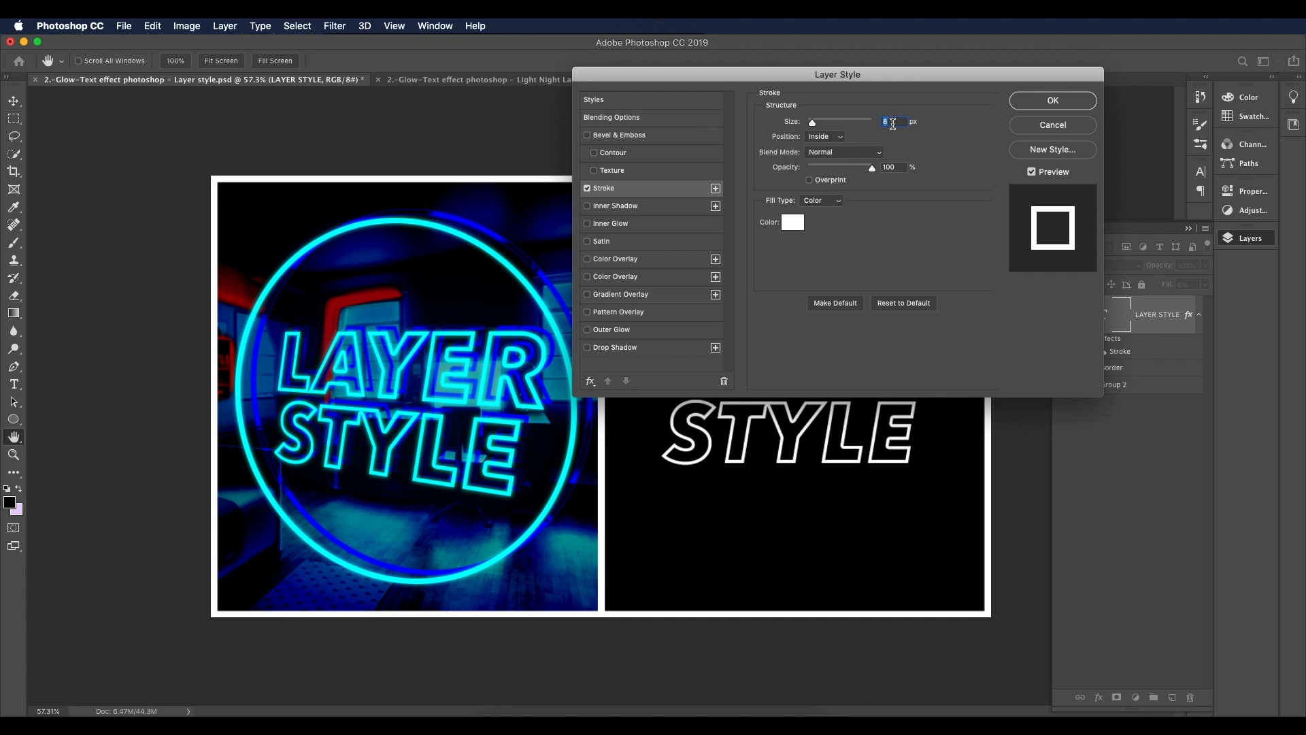
{"action": "left_click", "coordinate": [1030, 101]}
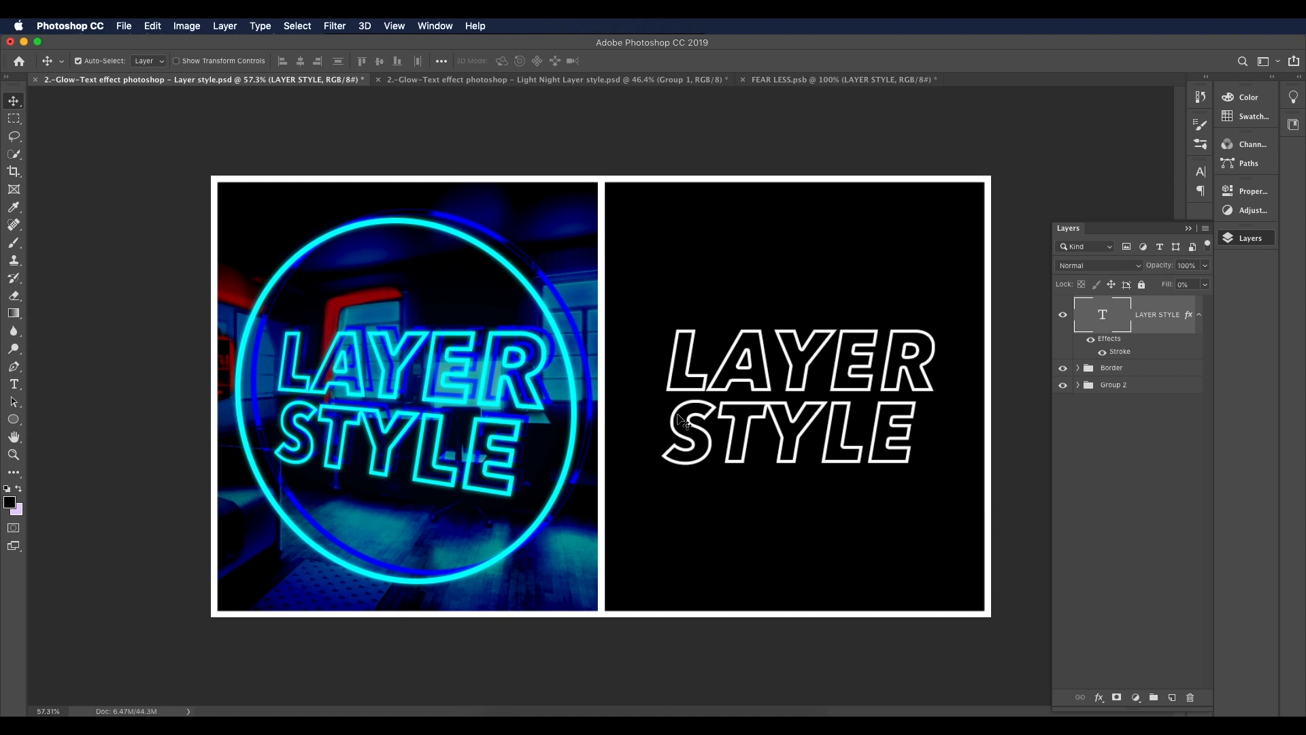
Step: Draw a circle about 888 px wide around the white text, with no fill and a white stroke
{"action": "left_click_drag", "start_coordinate": [13, 419], "coordinate": [54, 445]}
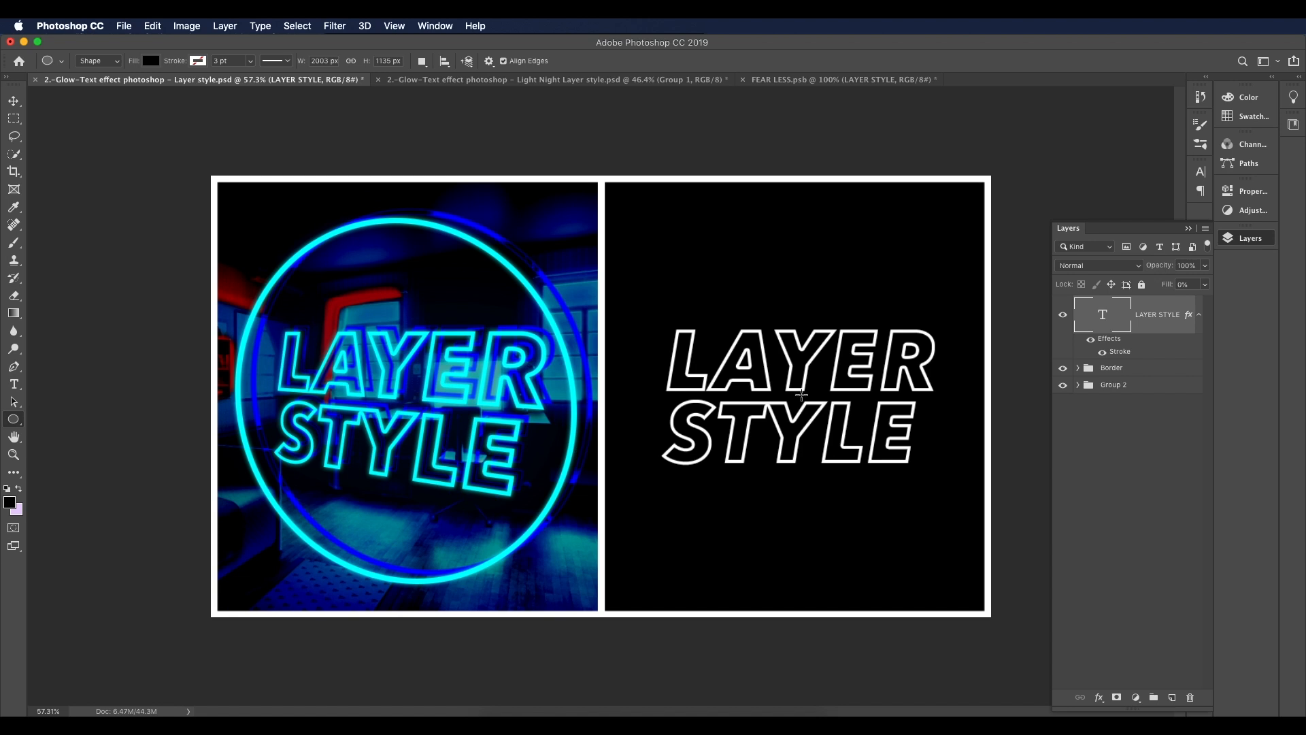
{"action": "mouse_move", "coordinate": [793, 398]}
{"action": "left_mouse_down"}
{"action": "mouse_move", "coordinate": [875, 532]}
{"action": "mouse_move", "coordinate": [972, 613]}
{"action": "mouse_move", "coordinate": [963, 594]}
{"action": "mouse_move", "coordinate": [980, 585]}
{"action": "mouse_move", "coordinate": [965, 583]}
{"action": "mouse_move", "coordinate": [969, 593]}
{"action": "left_mouse_up"}
{"action": "left_click", "coordinate": [1035, 283]}
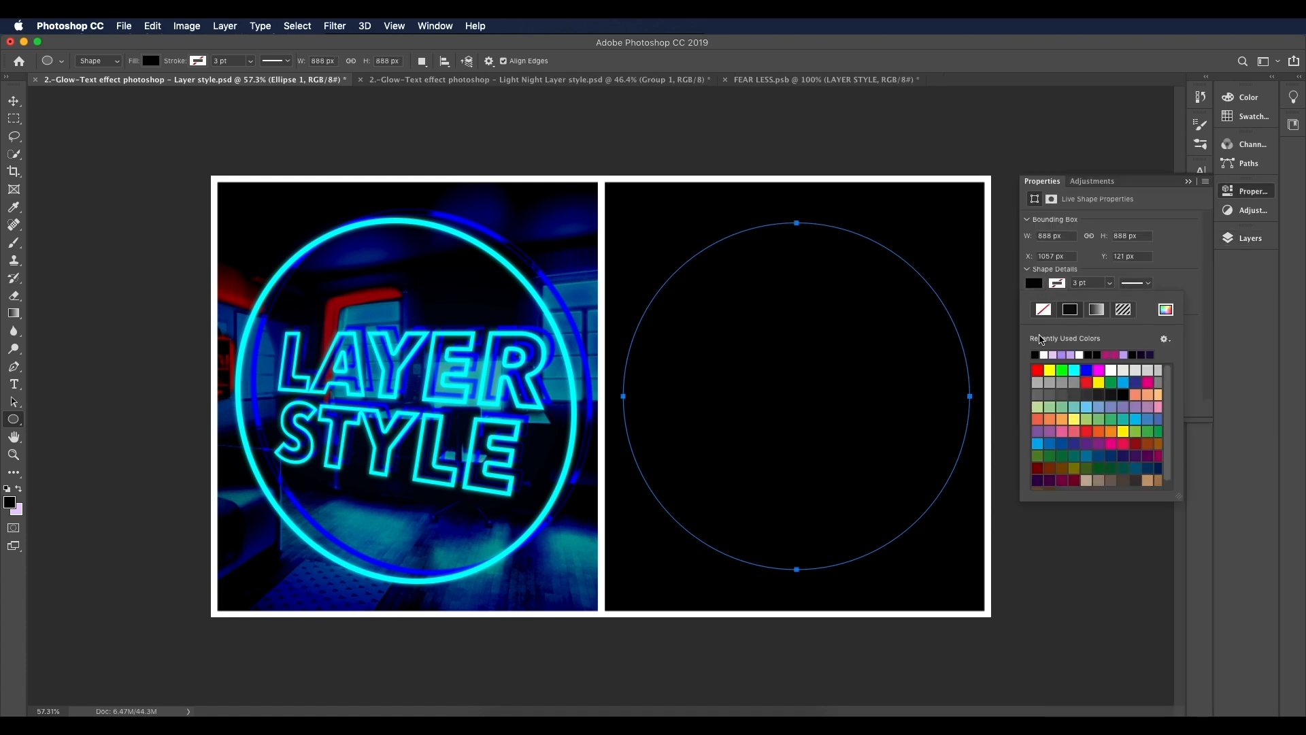
{"action": "left_click", "coordinate": [1043, 311]}
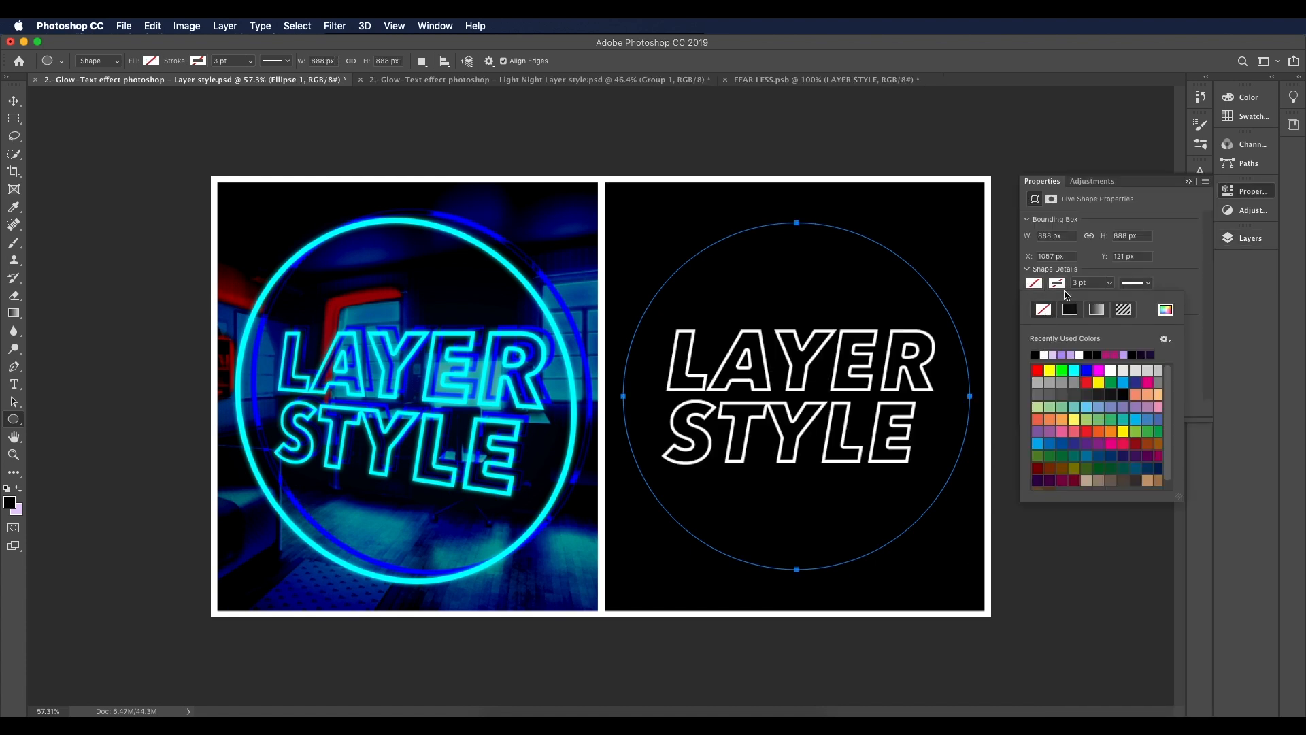
{"action": "left_click", "coordinate": [1049, 354]}
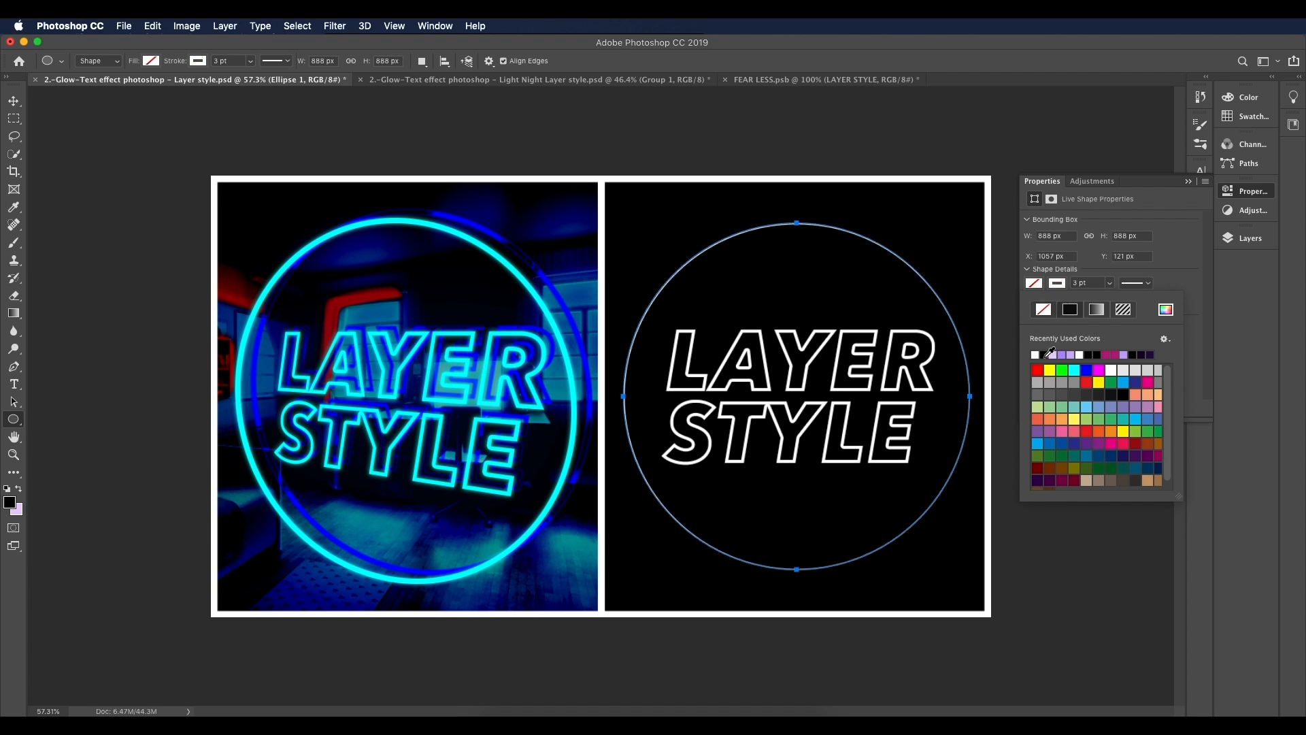
Step: Try thicker outlines on the circle and settle its stroke width at 14 pt
{"action": "left_click", "coordinate": [1087, 286]}
{"action": "key", "text": "Up"}
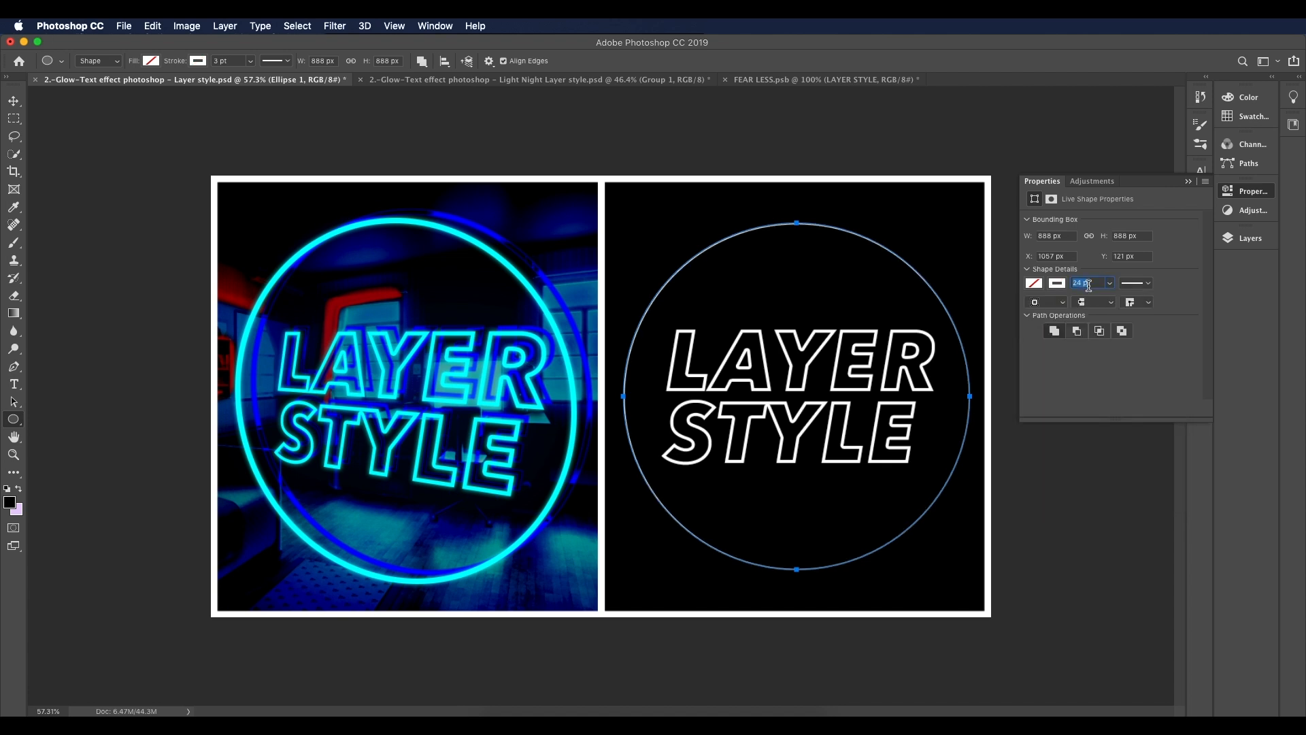
{"action": "type", "text": "17"}
{"action": "key", "text": "Return"}
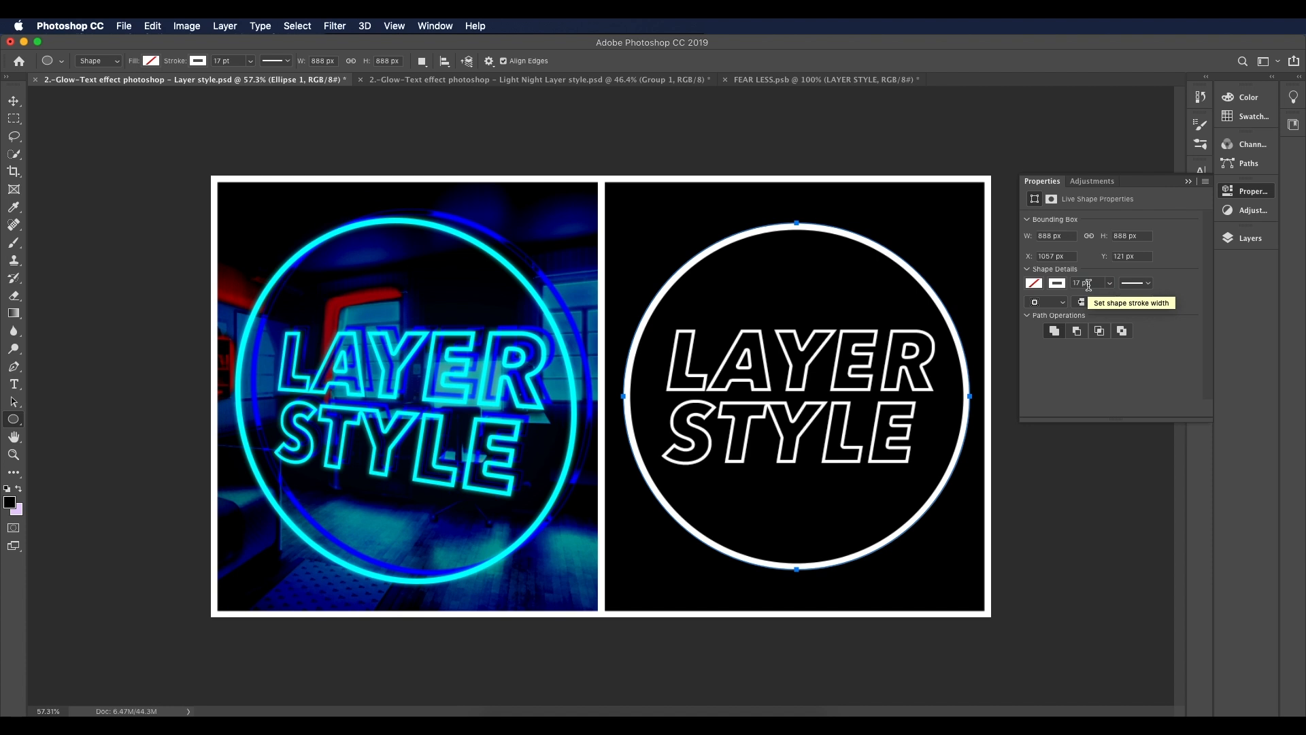
{"action": "key", "text": "Return"}
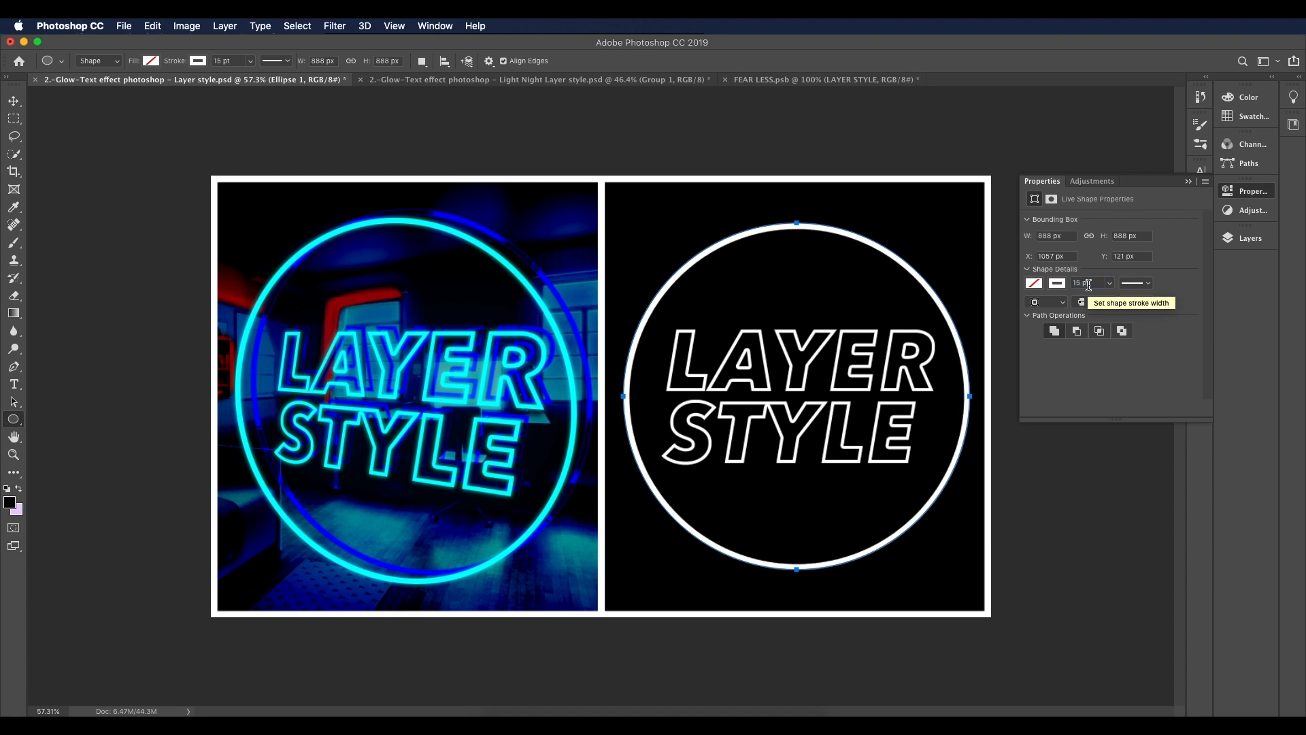
{"action": "type", "text": "14"}
{"action": "key", "text": "Return"}
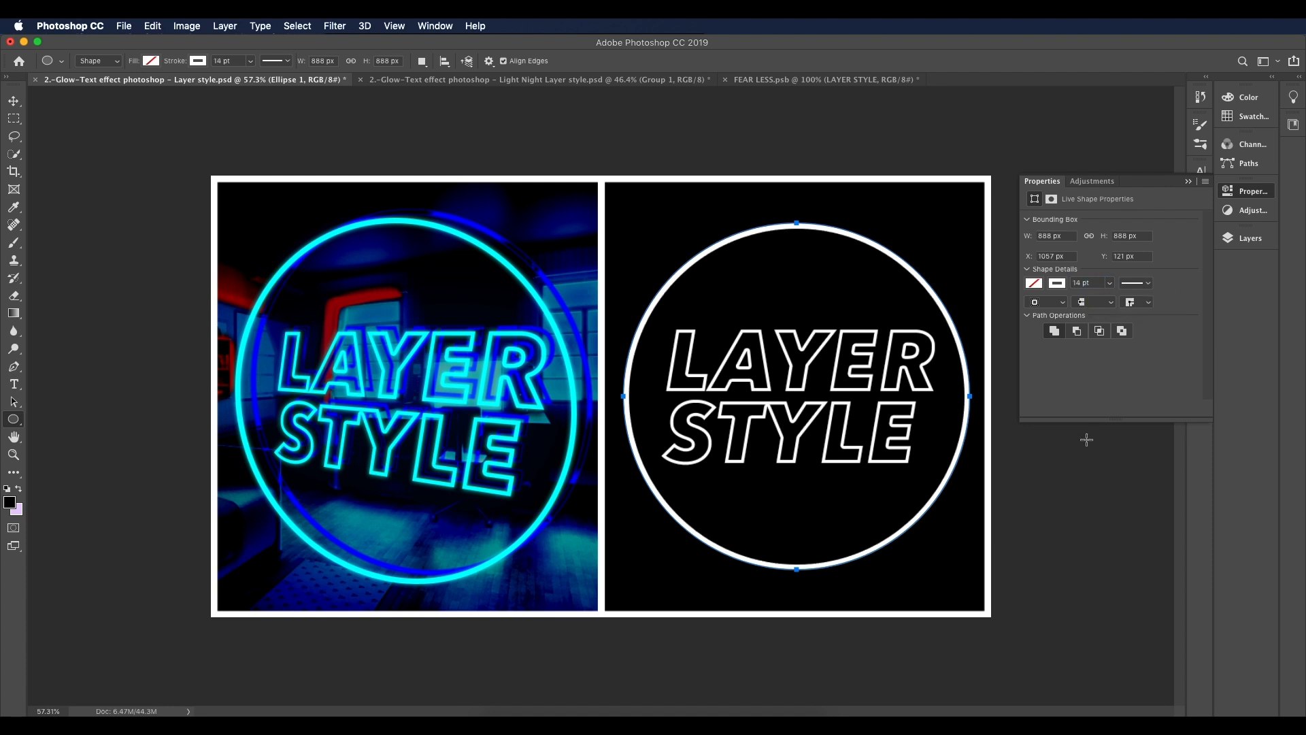
Step: Scale the circle down around its centre to about 861 px
{"action": "scroll", "coordinate": [790, 449], "scroll_direction": "up", "scroll_amount": 5}
{"action": "scroll", "coordinate": [792, 446], "scroll_direction": "down", "scroll_amount": 8}
{"action": "scroll", "coordinate": [796, 442], "scroll_direction": "up", "scroll_amount": 6}
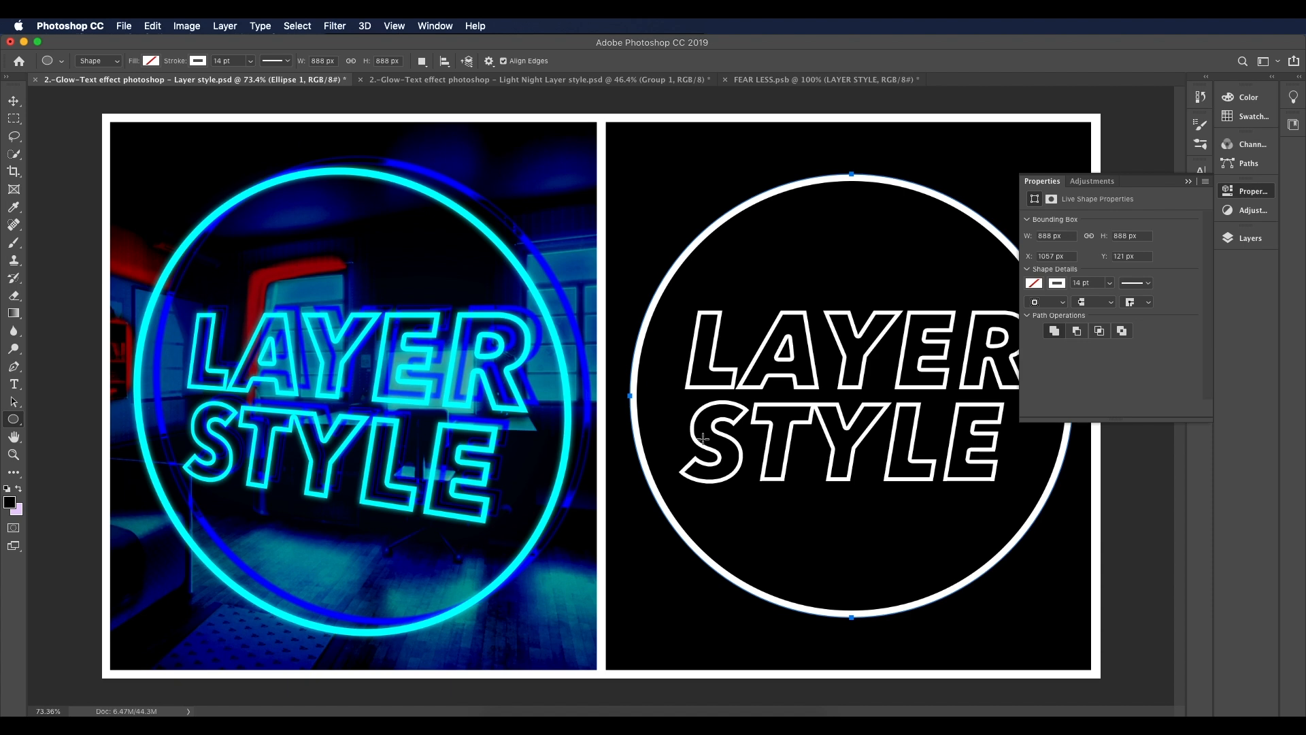
{"action": "scroll", "coordinate": [940, 356], "scroll_direction": "down", "scroll_amount": 2}
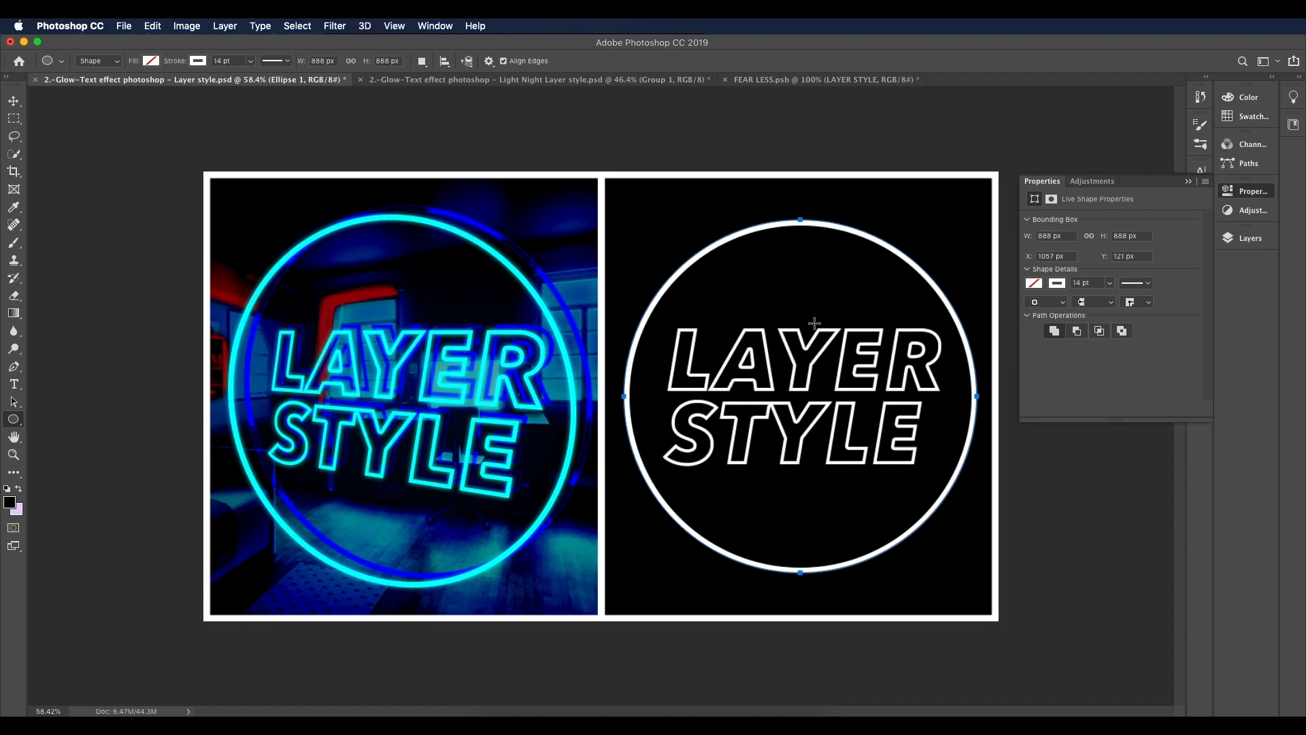
{"action": "key", "text": "super+t"}
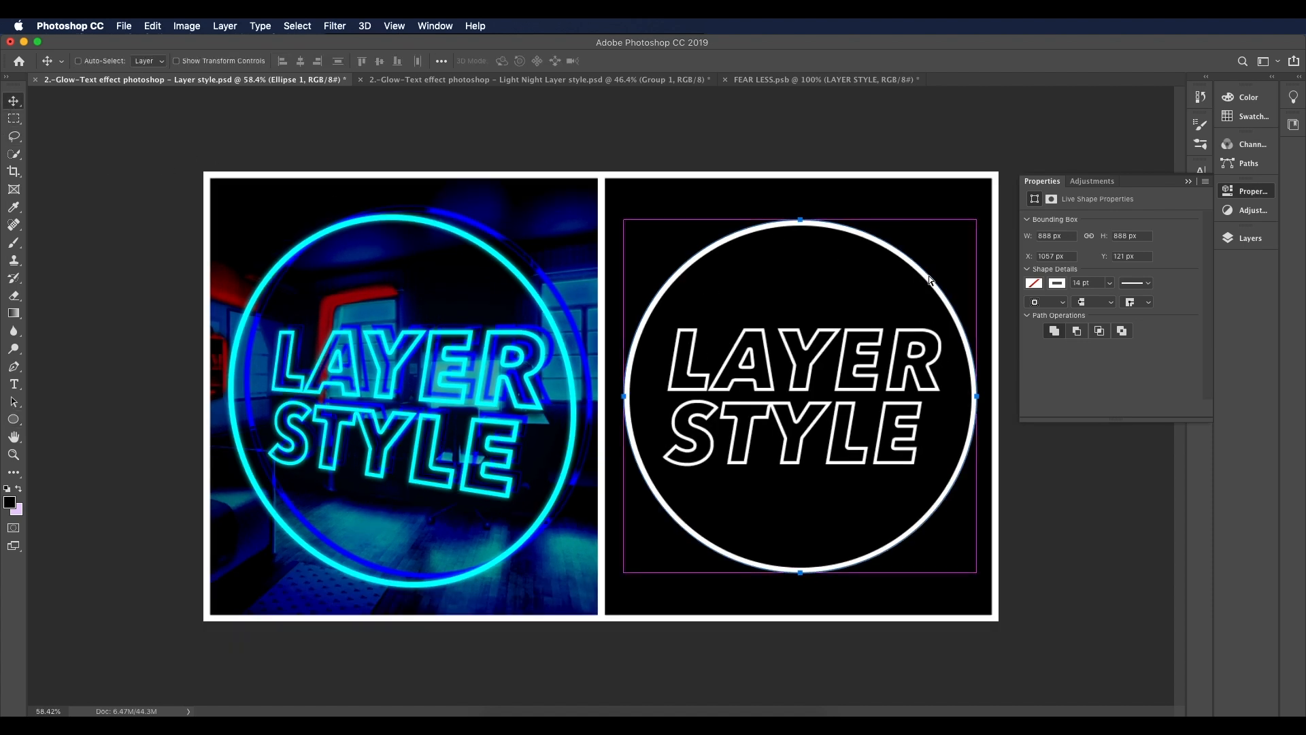
{"action": "left_click_drag", "start_coordinate": [979, 222], "coordinate": [974, 228]}
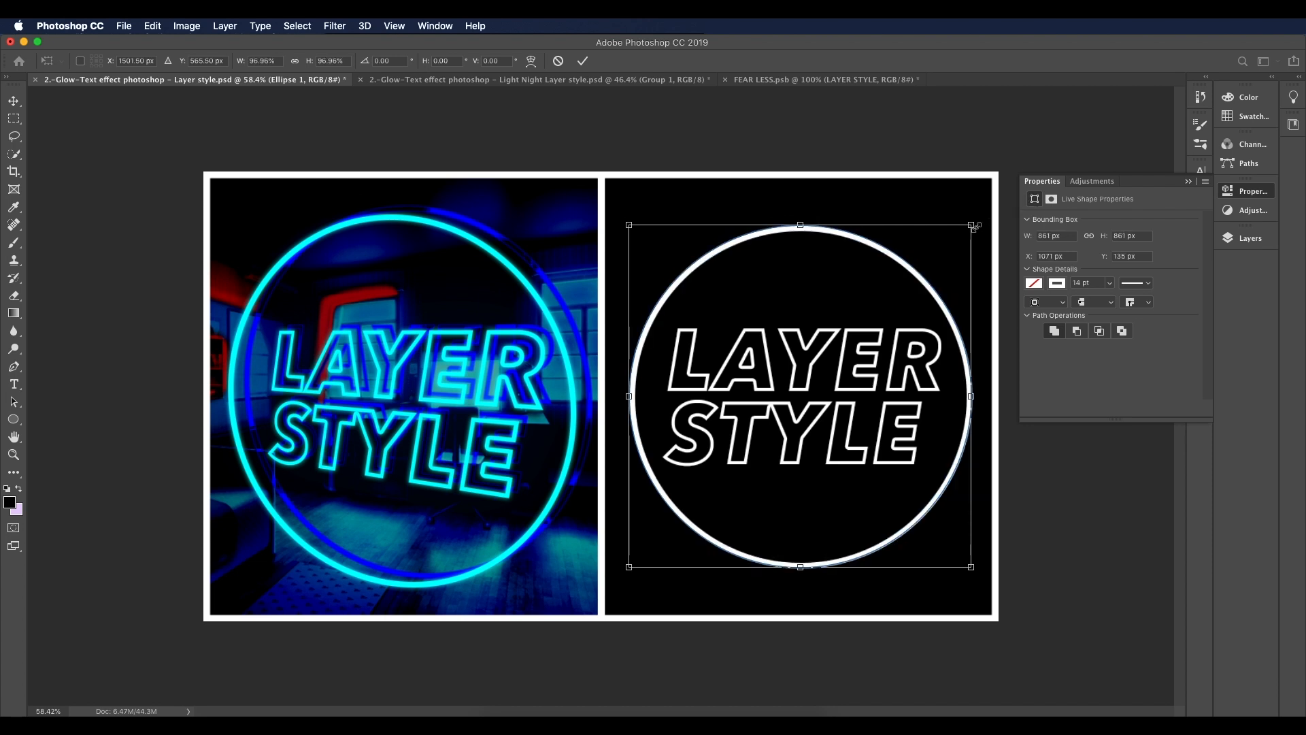
{"action": "key", "text": "Return"}
{"action": "key", "text": "v"}
Step: Reduce the circle's stroke width to 12 pt
{"action": "left_click", "coordinate": [14, 421]}
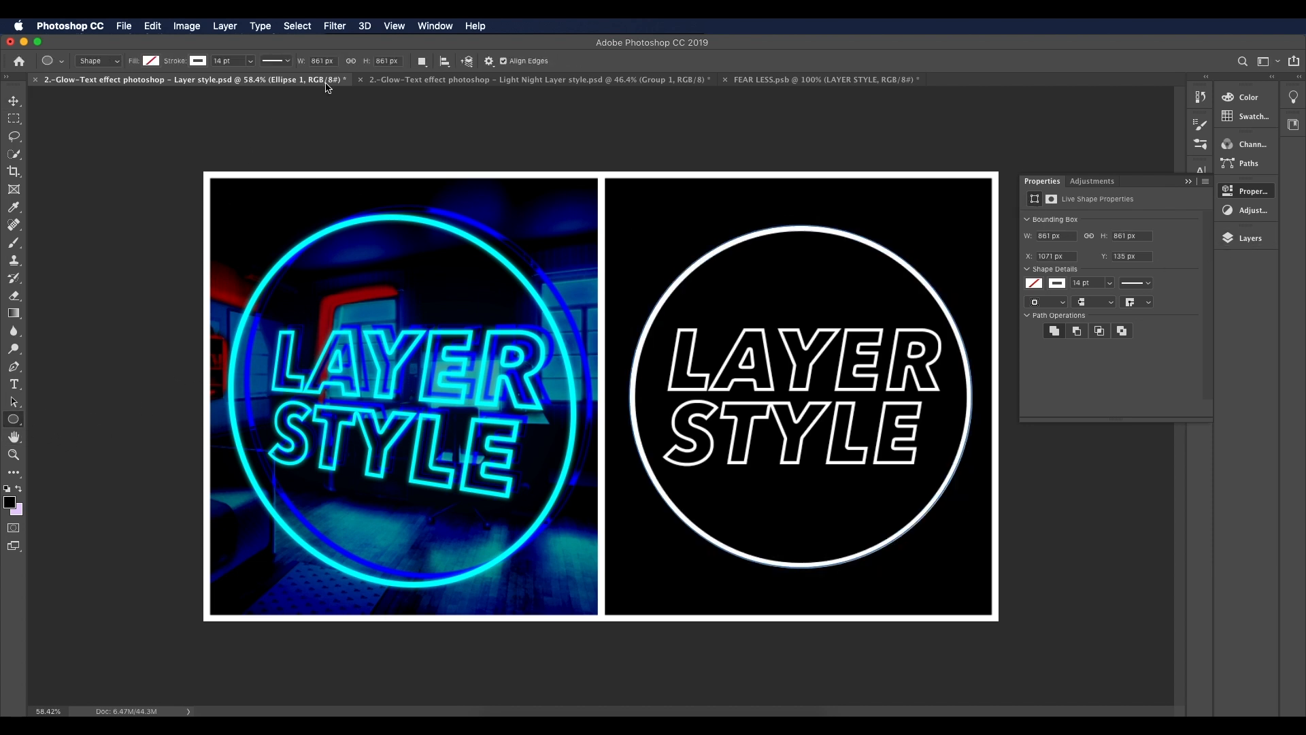
{"action": "key", "text": "Up"}
{"action": "key", "text": "Down"}
{"action": "key", "text": "Return"}
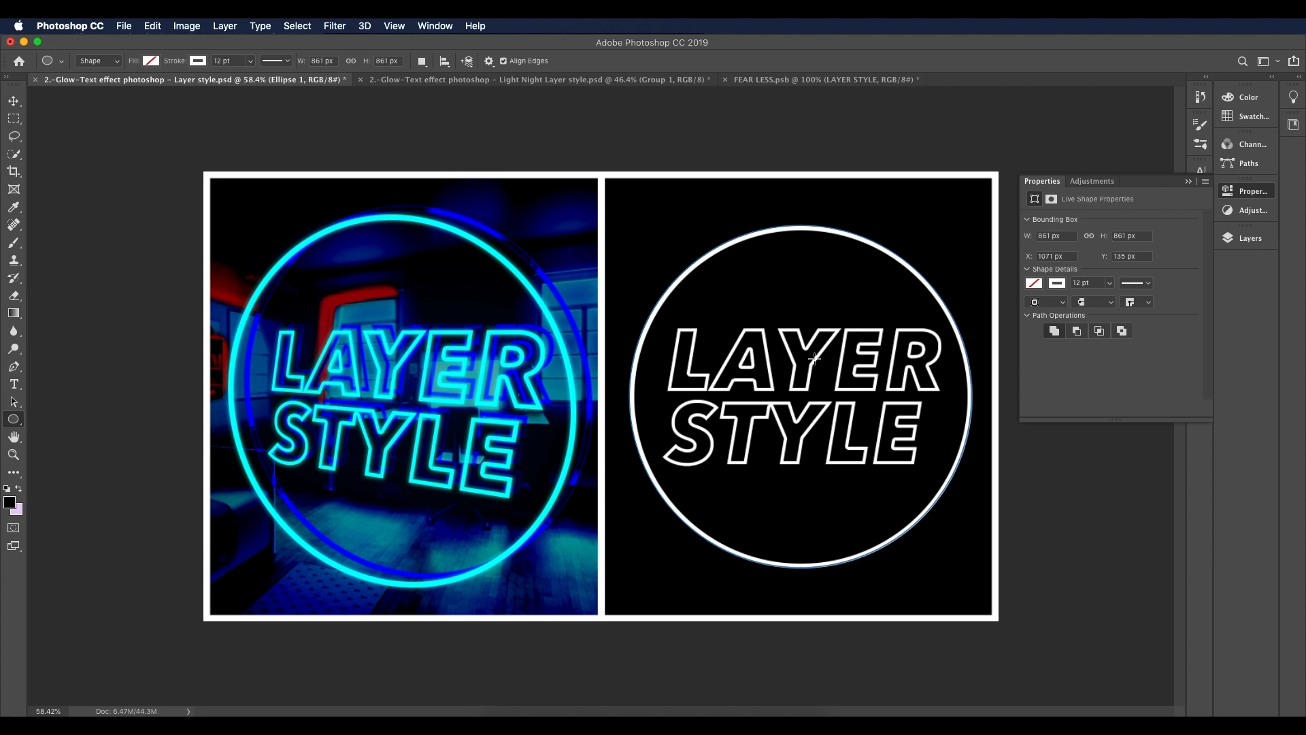
Step: Select the LAYER STYLE text layer and set its Stroke effect's size to 9 px
{"action": "key", "text": "v"}
{"action": "left_click", "coordinate": [1245, 238]}
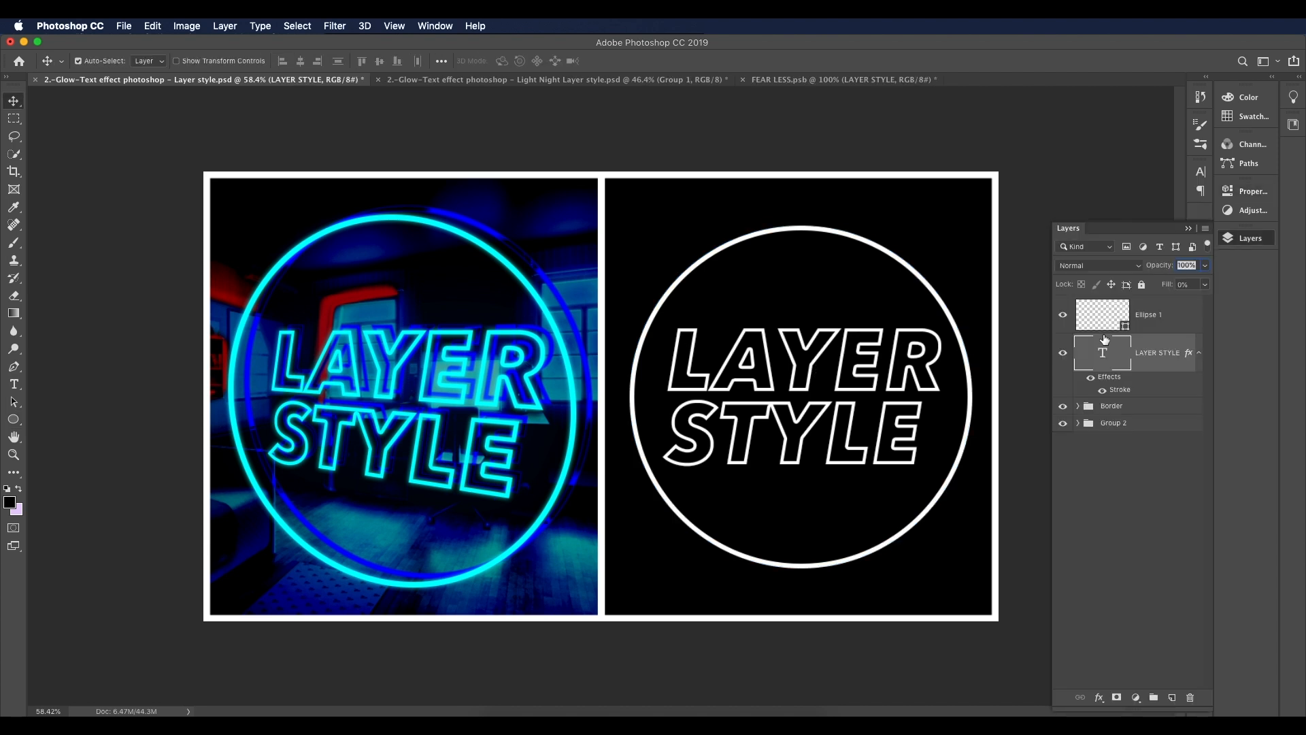
{"action": "double_click", "coordinate": [1116, 391]}
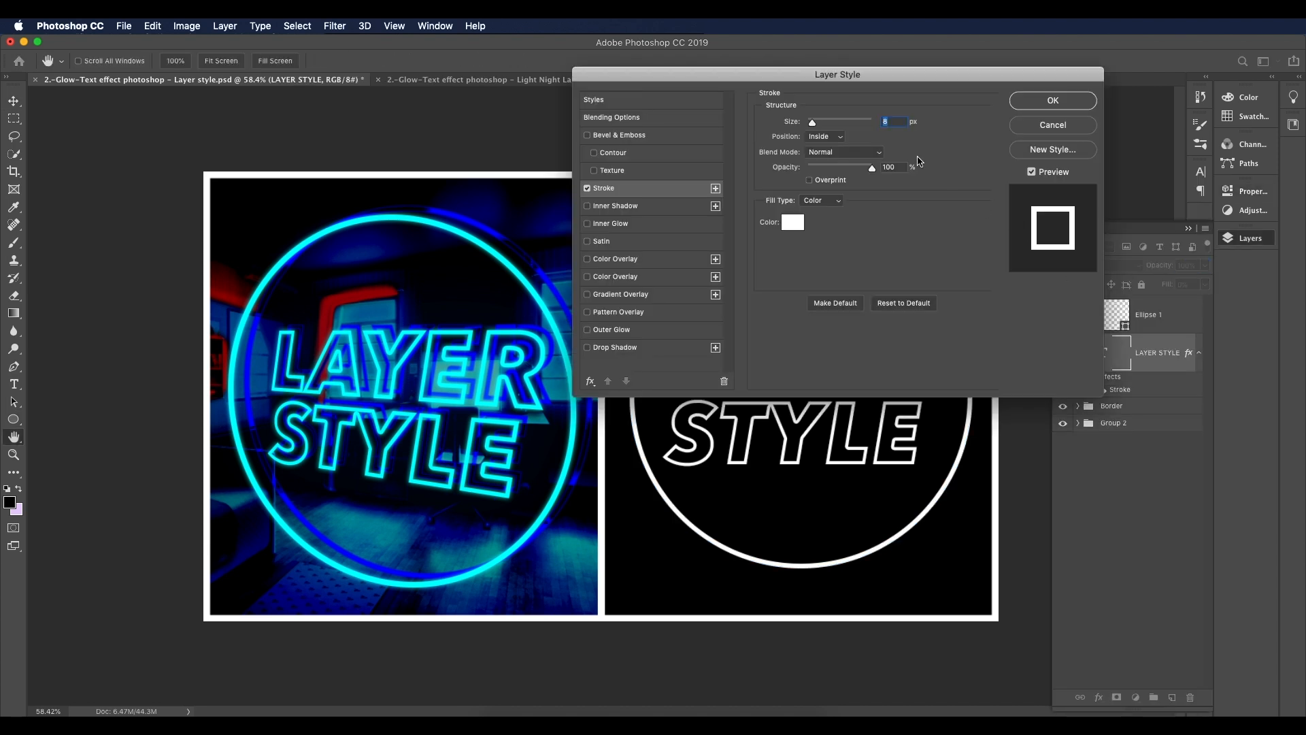
{"action": "left_click_drag", "start_coordinate": [944, 83], "coordinate": [1170, 77]}
{"action": "key", "text": "Up"}
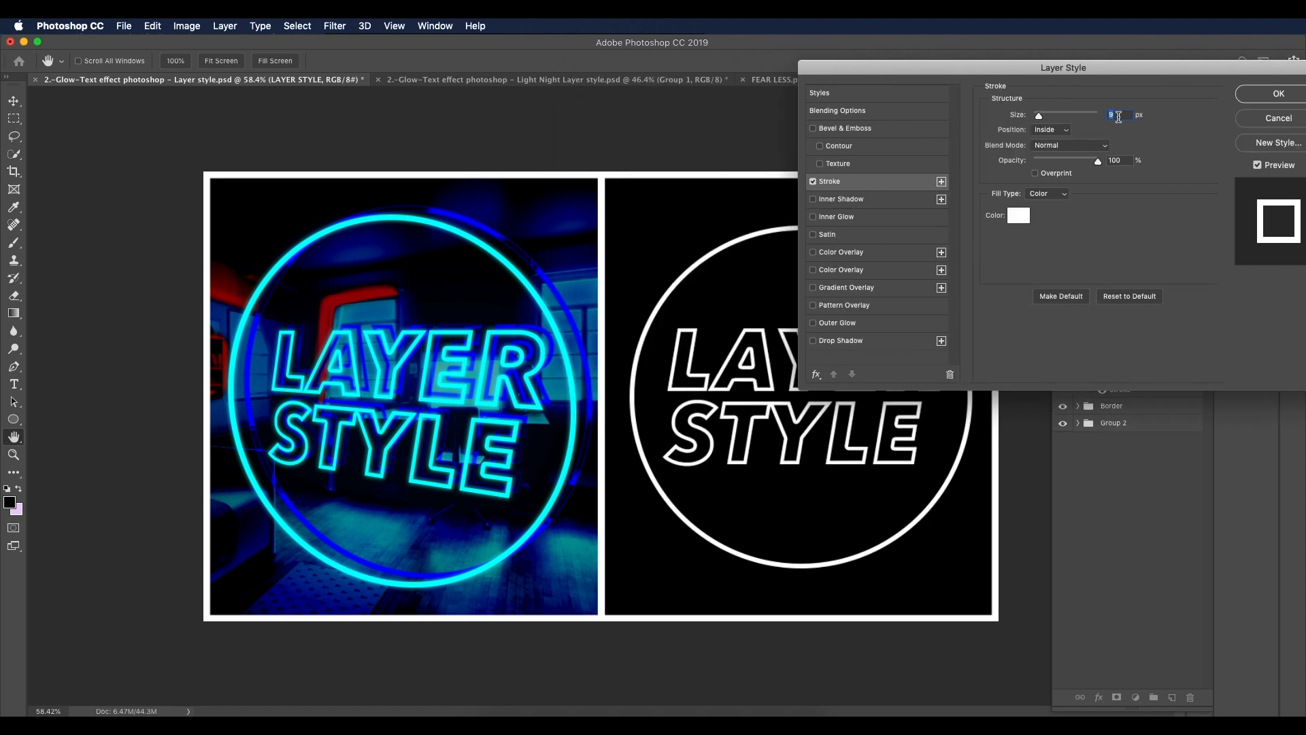
{"action": "left_click", "coordinate": [1260, 101]}
Step: Convert the LAYER STYLE text layer to a Smart Object
{"action": "key", "text": "super+0"}
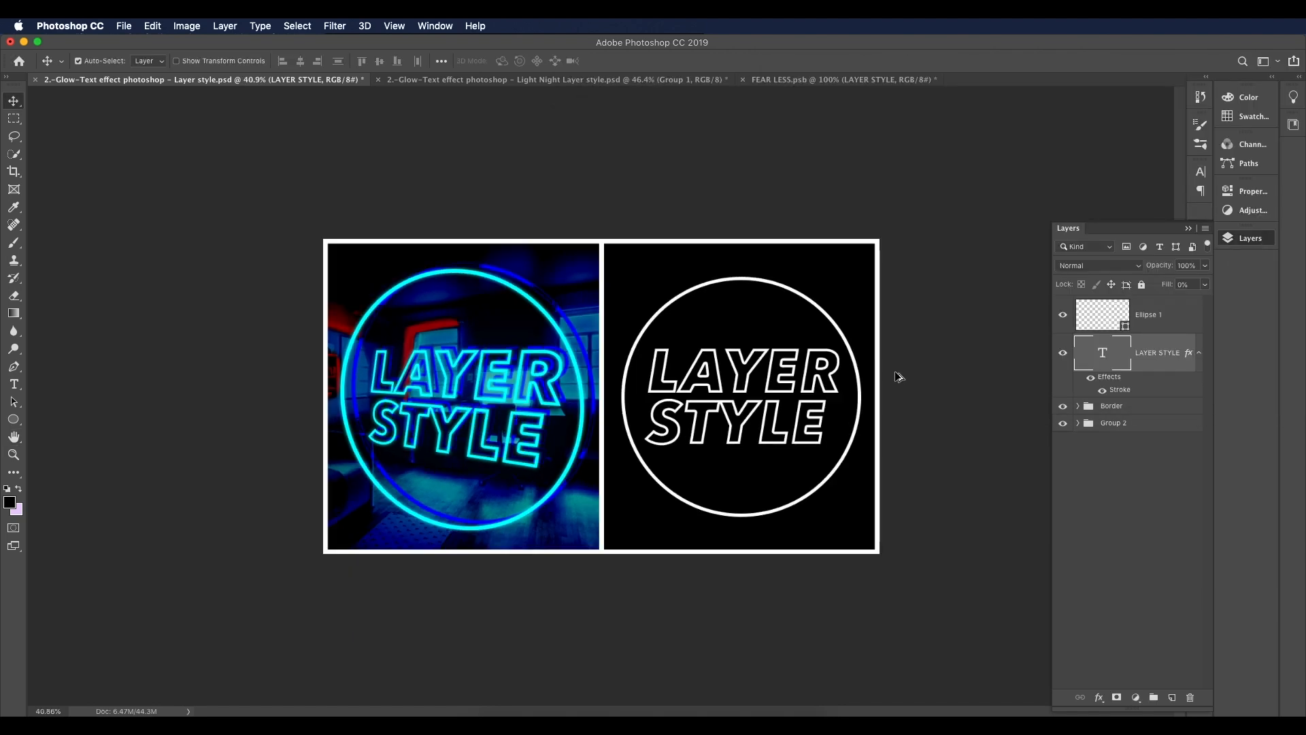
{"action": "scroll", "coordinate": [895, 367], "scroll_direction": "up", "scroll_amount": 4}
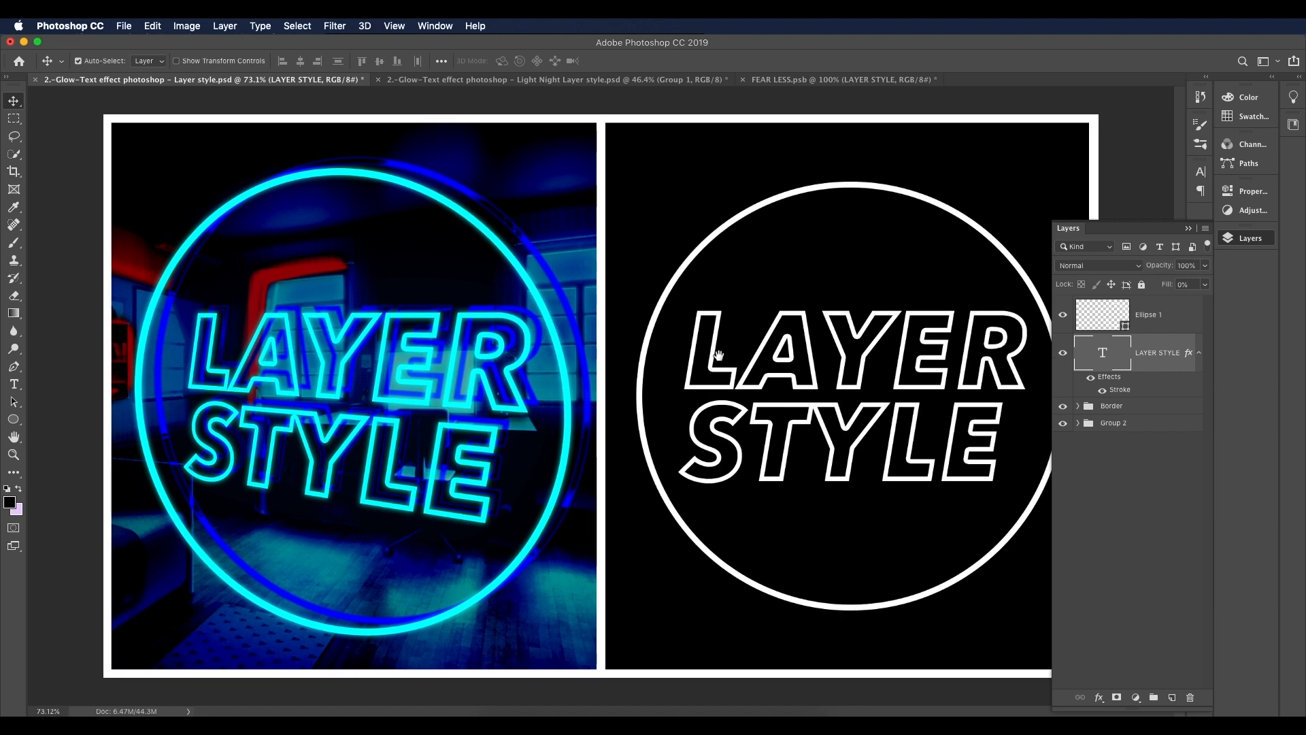
{"action": "scroll", "coordinate": [804, 379], "scroll_direction": "down", "scroll_amount": 2}
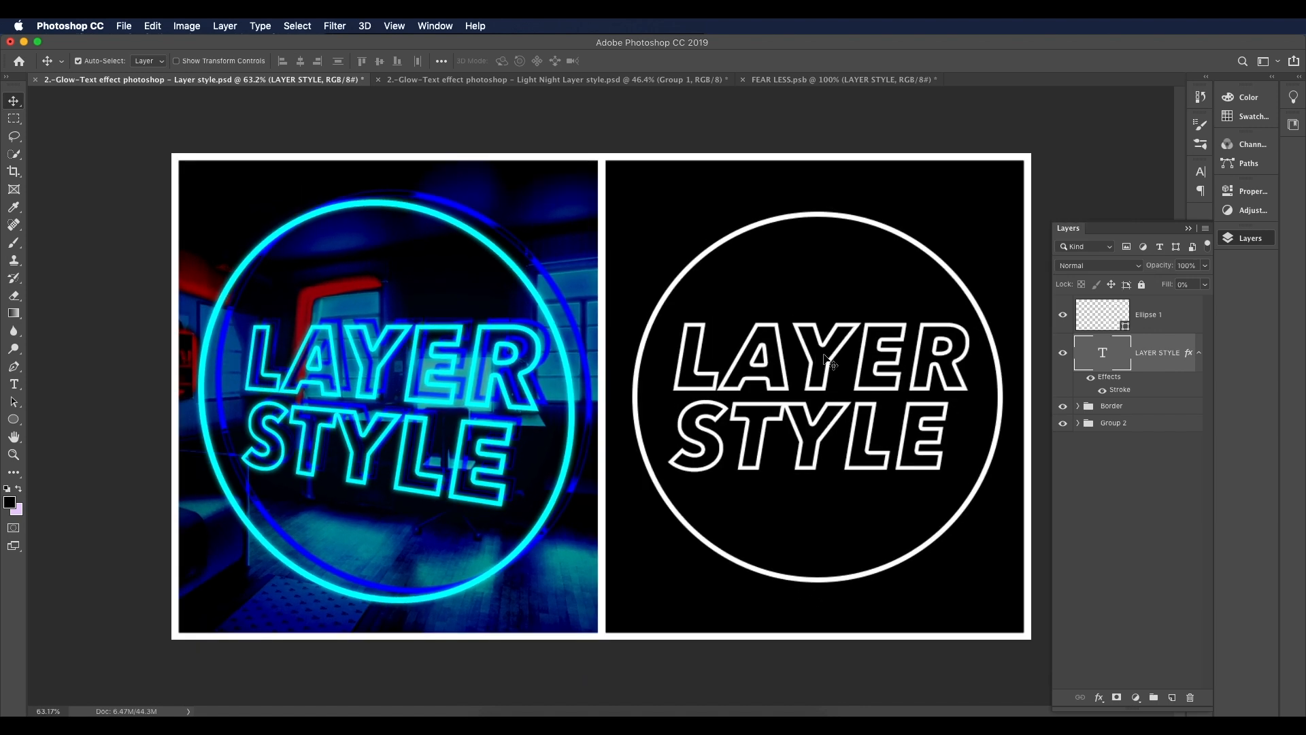
{"action": "right_click", "coordinate": [1162, 366]}
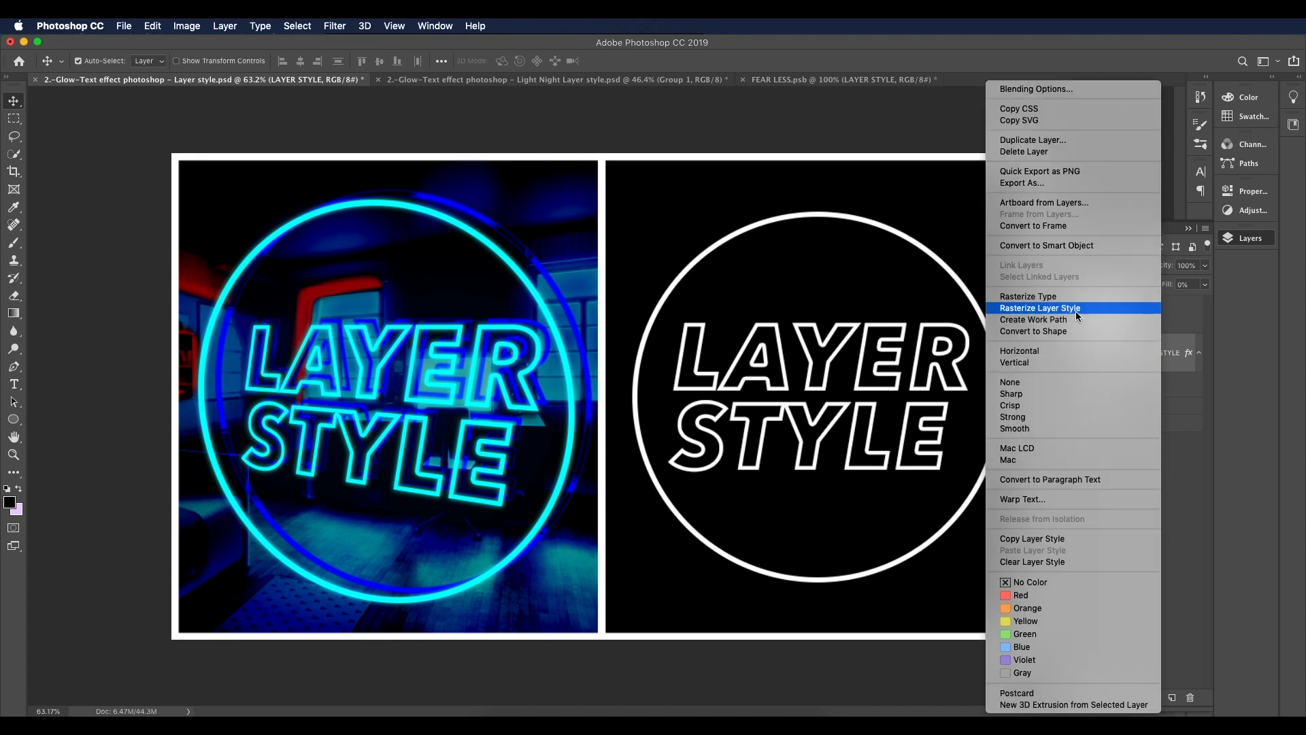
{"action": "left_click", "coordinate": [1046, 246]}
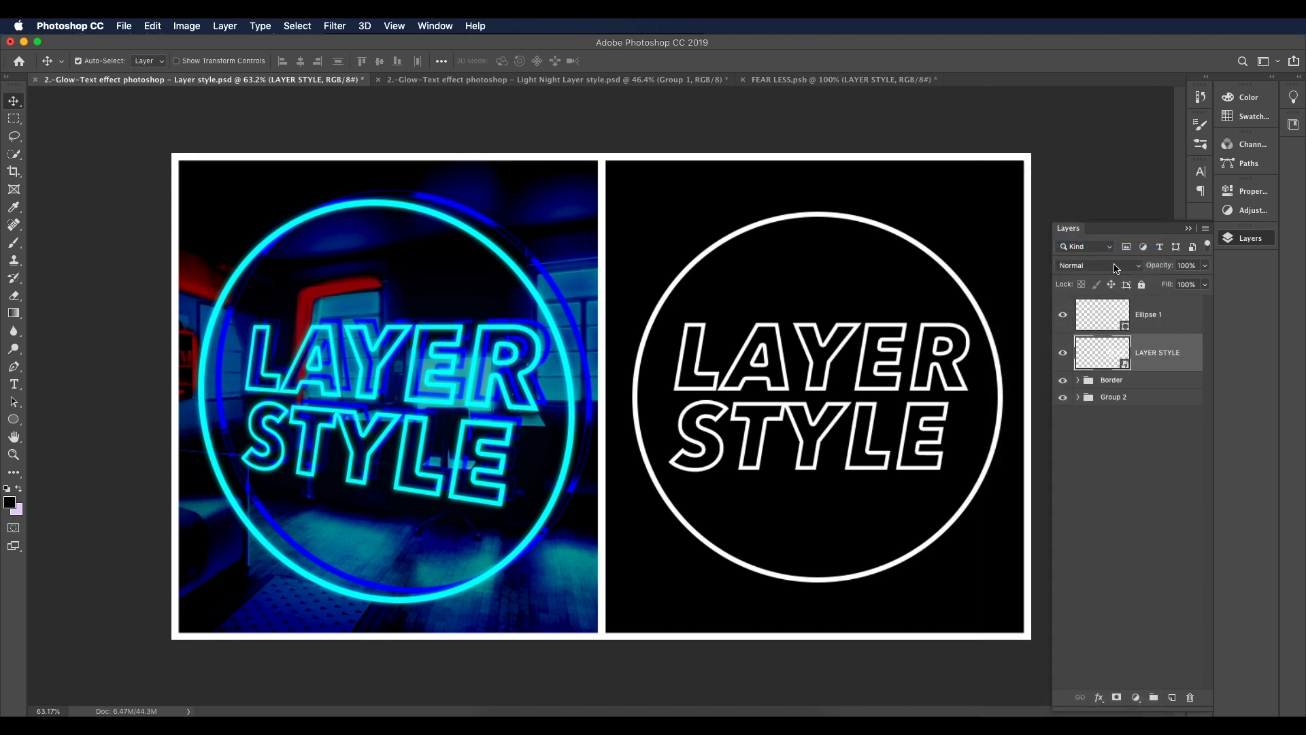
Step: Rename the LAYER STYLE Smart Object layer as "text"
{"action": "left_click", "coordinate": [1146, 314], "text": "shift"}
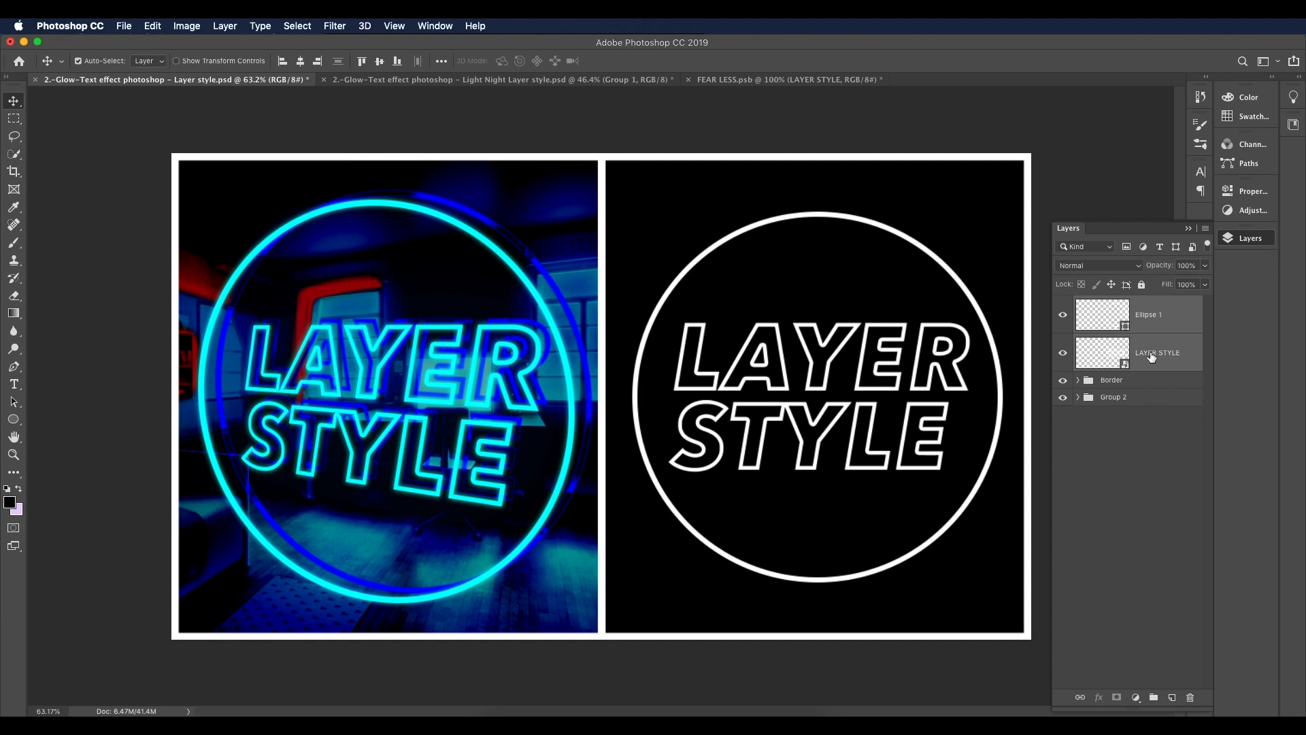
{"action": "double_click", "coordinate": [1151, 353]}
{"action": "type", "text": "text"}
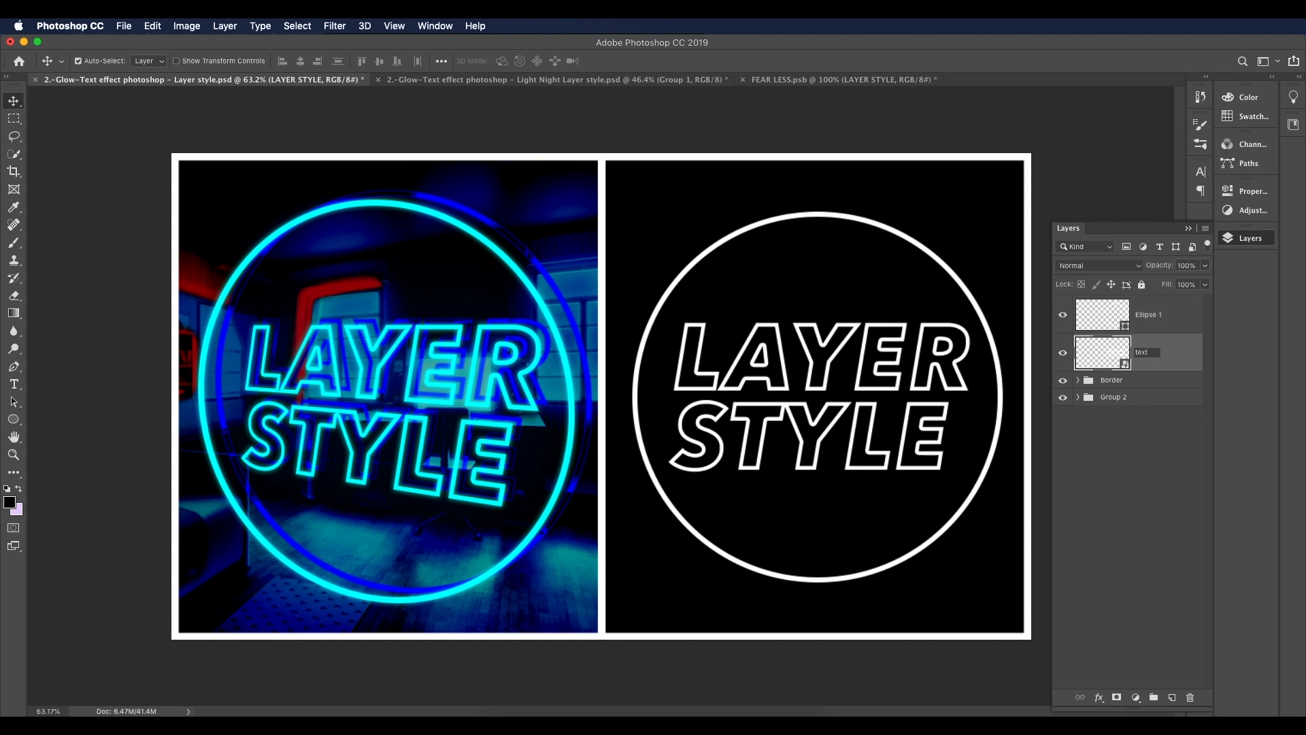
{"action": "key", "text": "Return"}
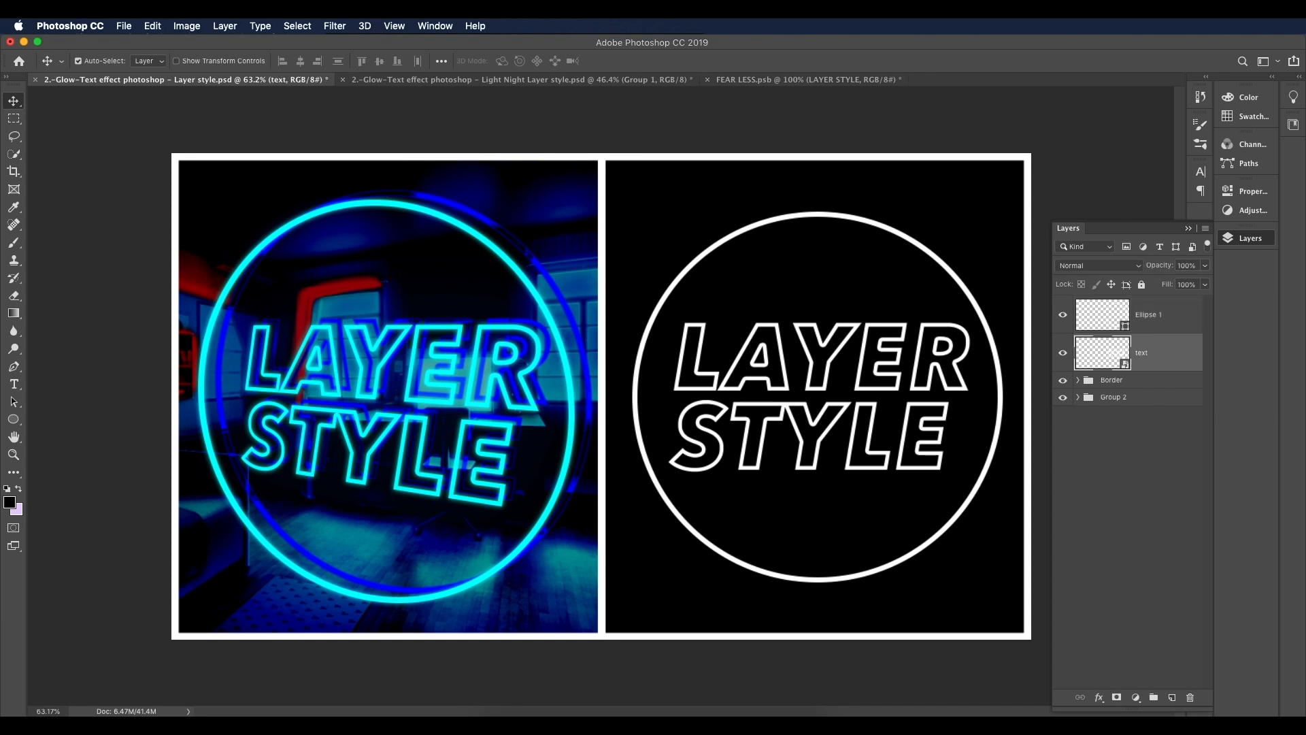
Step: Transform the text and Ellipse 1 layers together in perspective, shortening the left edge and lengthening the right edge
{"action": "left_click", "coordinate": [1165, 331], "text": "shift"}
{"action": "key", "text": "super+t"}
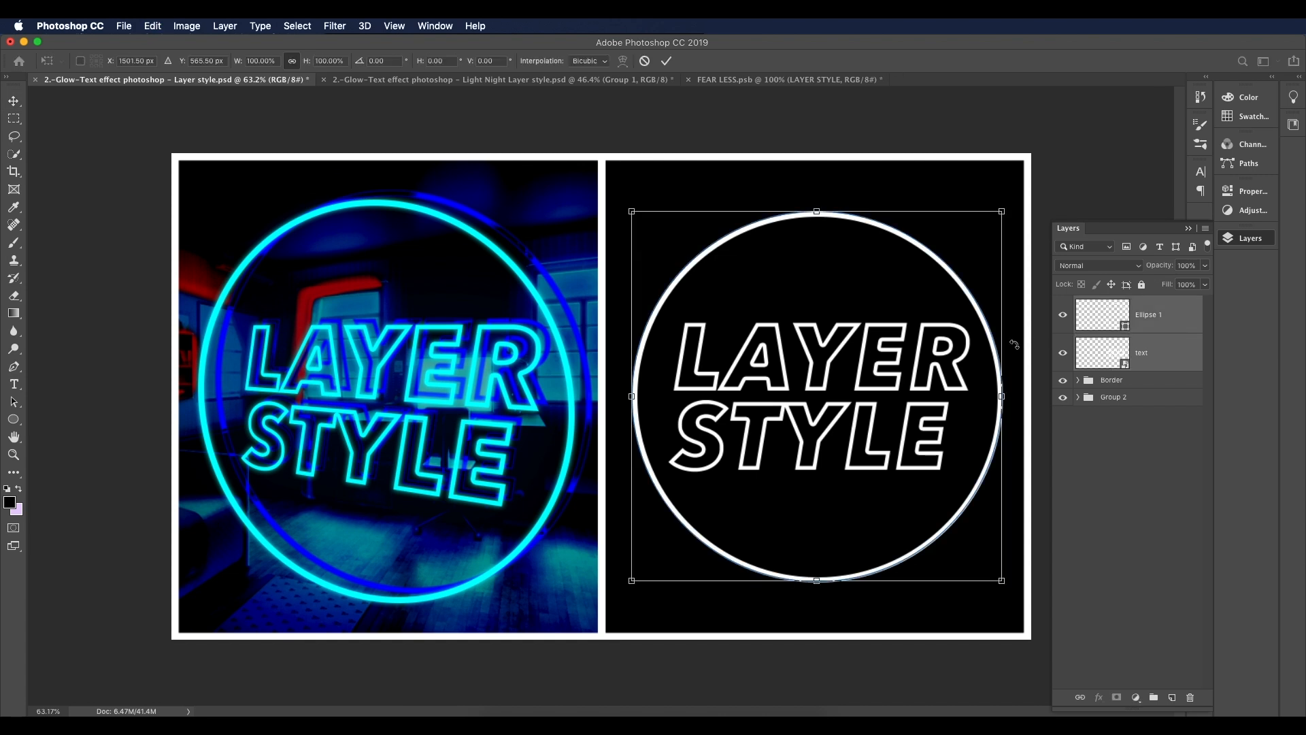
{"action": "right_click", "coordinate": [901, 345]}
{"action": "left_click", "coordinate": [919, 416]}
{"action": "left_click_drag", "start_coordinate": [632, 584], "coordinate": [631, 546]}
{"action": "left_click_drag", "start_coordinate": [1004, 588], "coordinate": [1006, 627]}
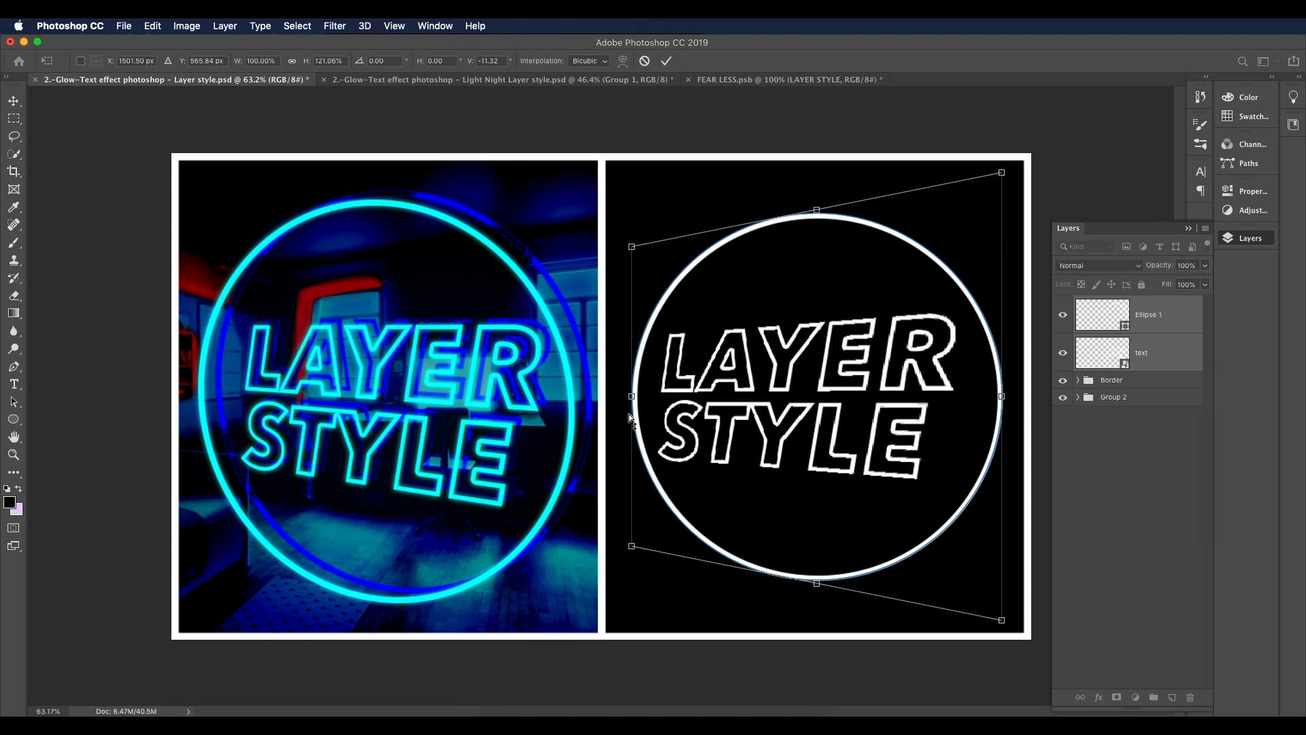
Step: Skew the text and Ellipse 1 layers by raising their left edge, and stretch their right corners further apart vertically
{"action": "left_click_drag", "start_coordinate": [629, 413], "coordinate": [629, 375]}
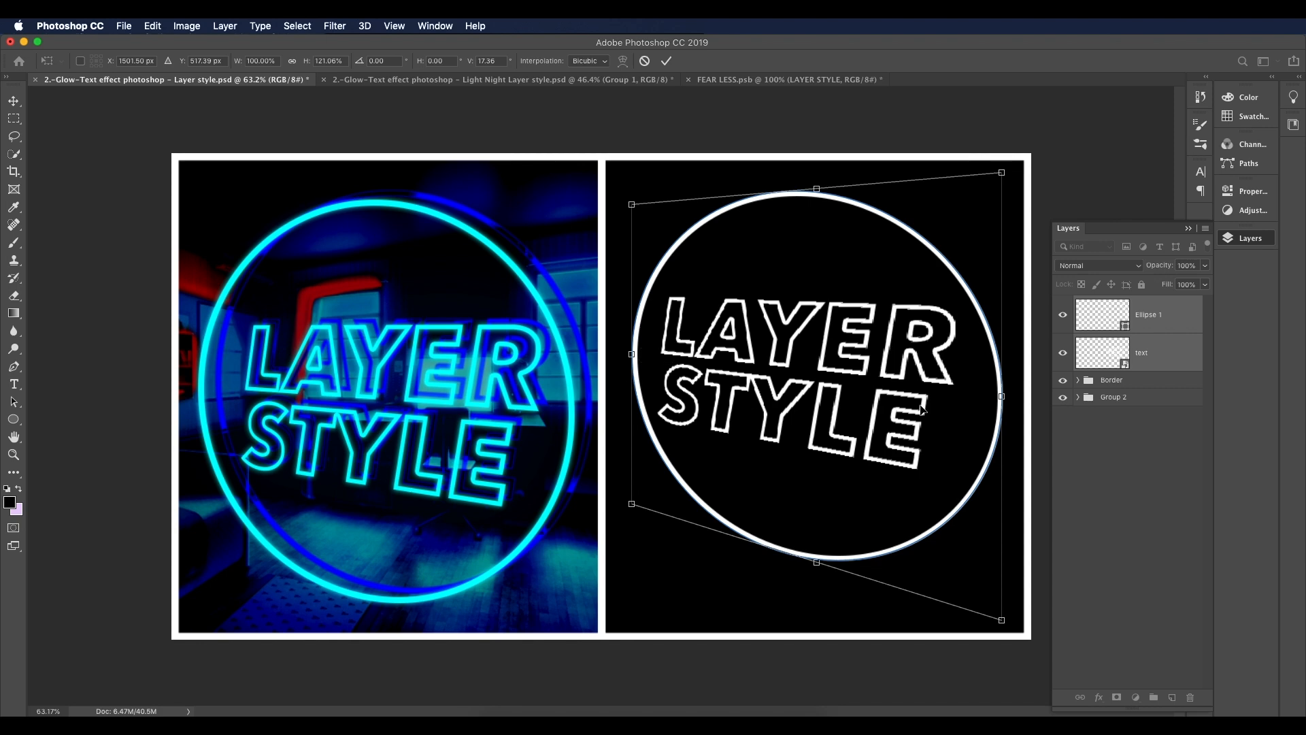
{"action": "left_click_drag", "start_coordinate": [1005, 557], "coordinate": [1001, 554]}
{"action": "left_click_drag", "start_coordinate": [632, 504], "coordinate": [635, 505]}
{"action": "left_click_drag", "start_coordinate": [1001, 618], "coordinate": [998, 643]}
{"action": "left_click_drag", "start_coordinate": [1000, 406], "coordinate": [982, 392]}
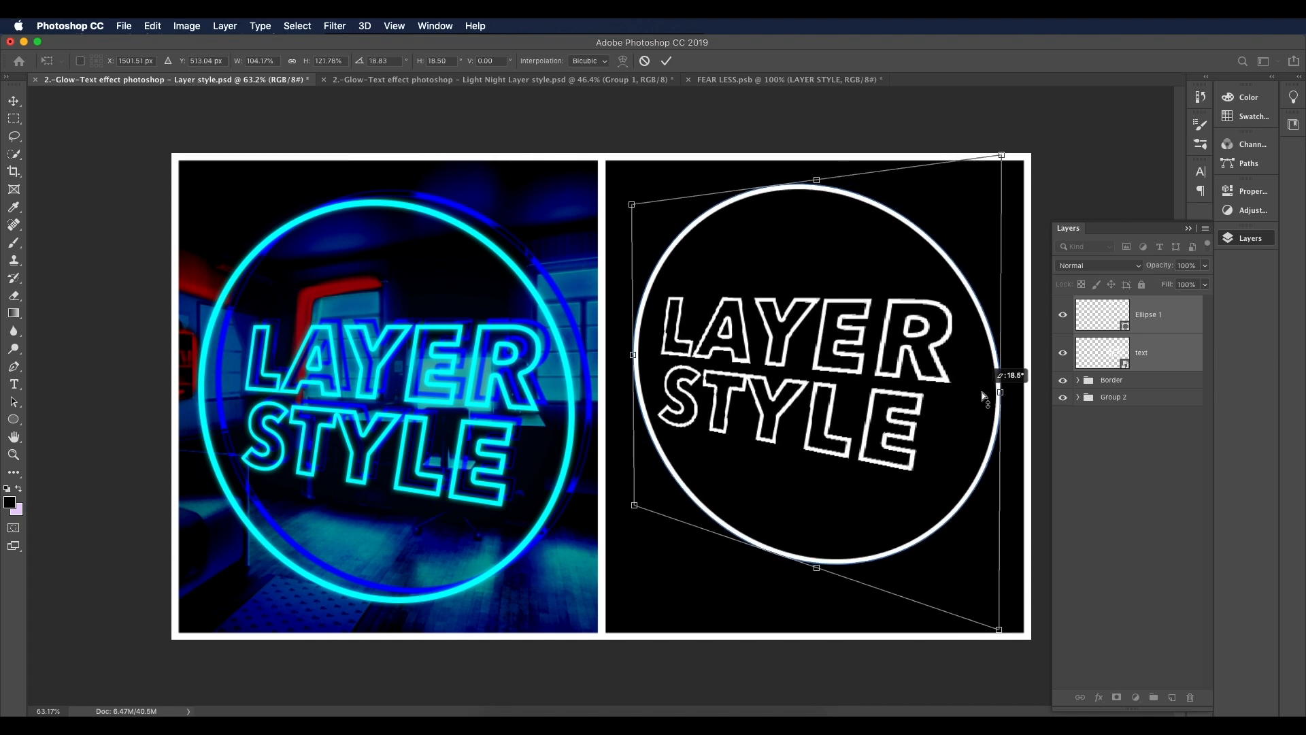
Step: Fine-tune the distortion's upper edge and left side, move the text and circle slightly down, and apply the transform
{"action": "left_click_drag", "start_coordinate": [816, 182], "coordinate": [815, 174]}
{"action": "mouse_move", "coordinate": [634, 348]}
{"action": "left_mouse_down"}
{"action": "mouse_move", "coordinate": [638, 362]}
{"action": "mouse_move", "coordinate": [637, 340]}
{"action": "left_mouse_up"}
{"action": "left_click_drag", "start_coordinate": [635, 500], "coordinate": [636, 514]}
{"action": "mouse_move", "coordinate": [999, 629]}
{"action": "left_mouse_down"}
{"action": "mouse_move", "coordinate": [999, 643]}
{"action": "mouse_move", "coordinate": [998, 629]}
{"action": "left_mouse_up"}
{"action": "left_click_drag", "start_coordinate": [858, 361], "coordinate": [859, 380]}
{"action": "key", "text": "Return"}
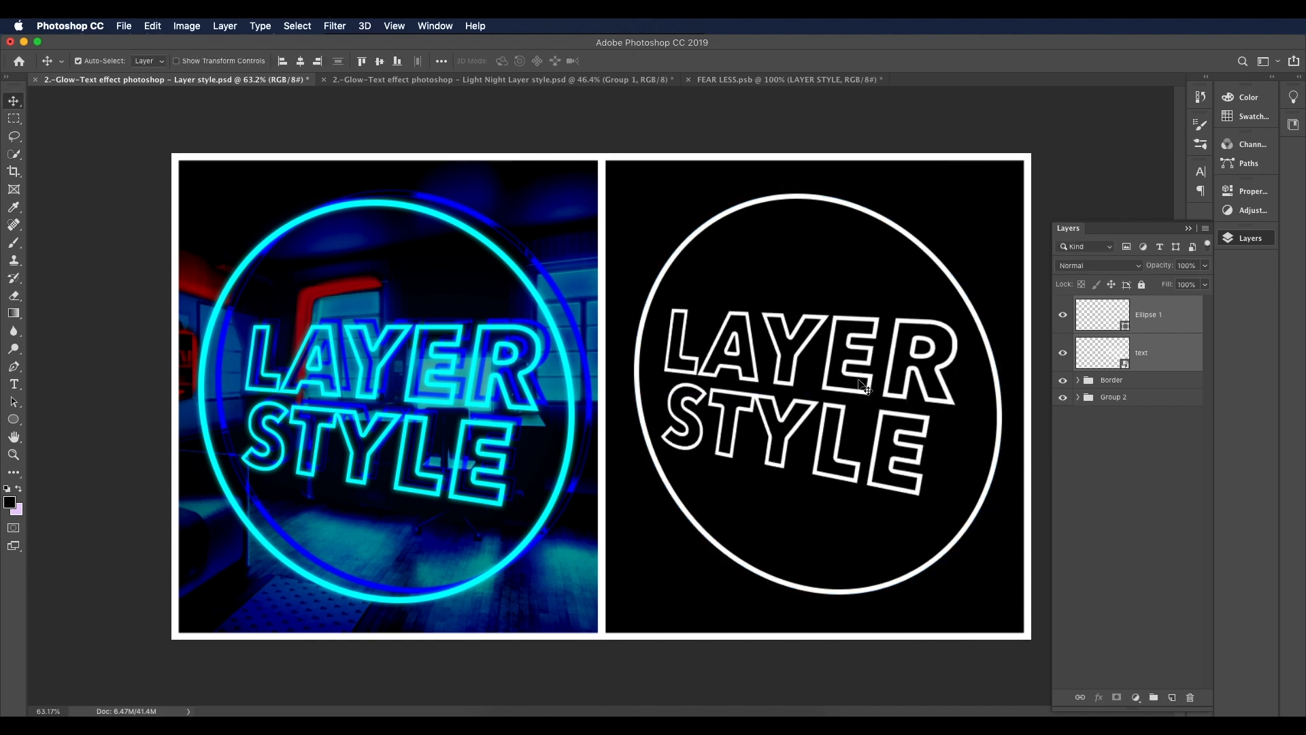
Step: Distort the text layer alone, pulling its lower-right corner slightly outward and its lower-left corner slightly left
{"action": "scroll", "coordinate": [867, 408], "scroll_direction": "down", "scroll_amount": 3}
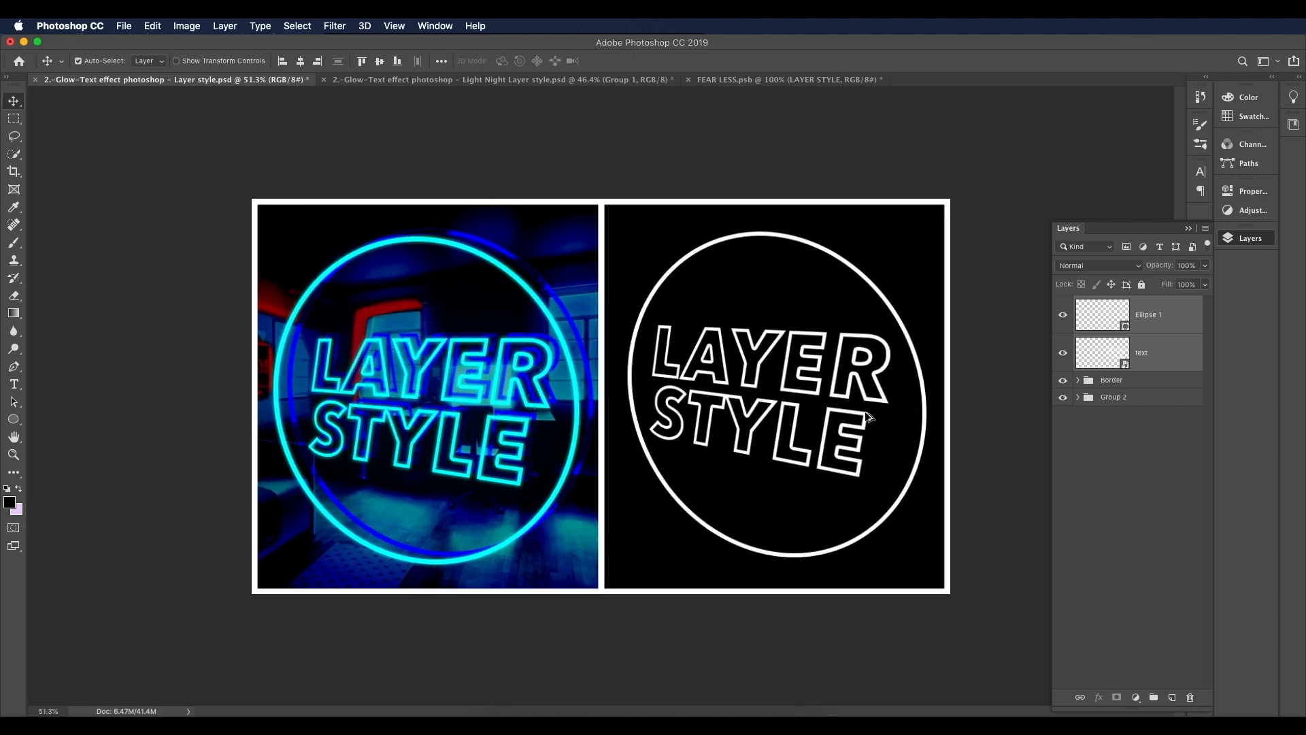
{"action": "left_click", "coordinate": [1094, 458]}
{"action": "left_click", "coordinate": [1156, 352]}
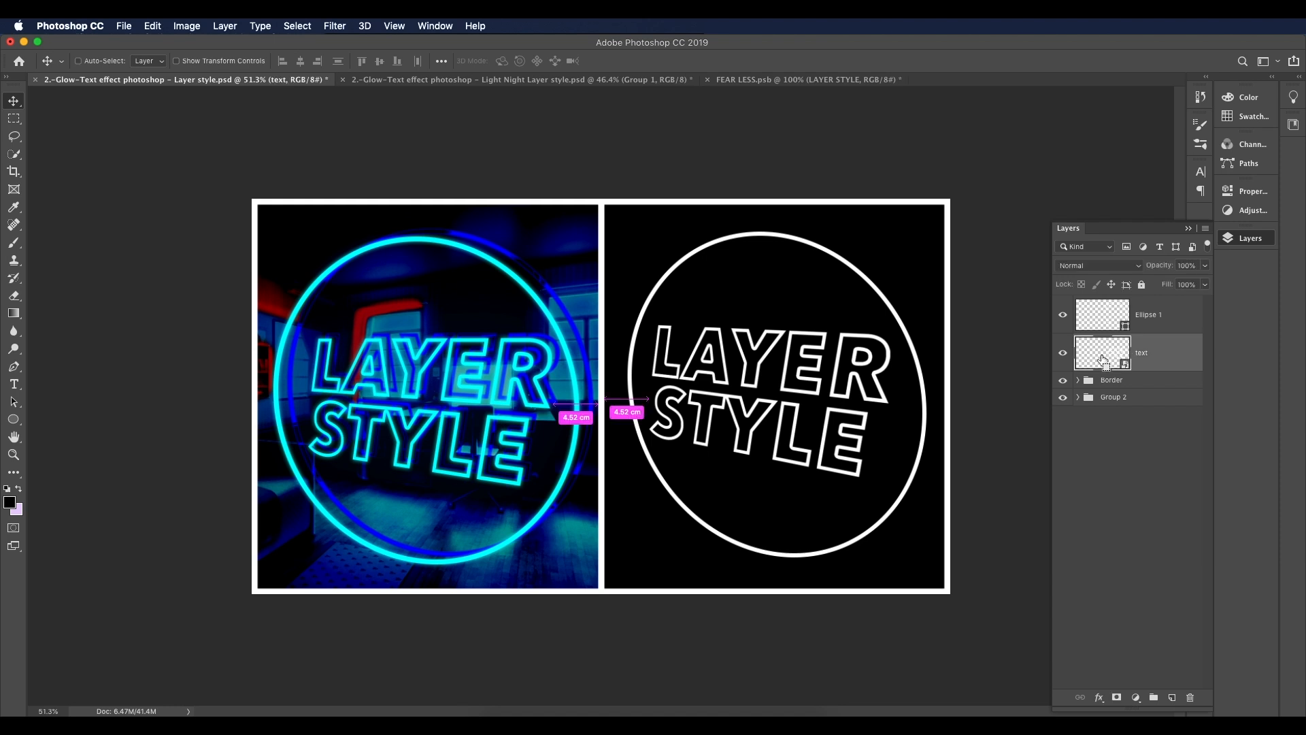
{"action": "key", "text": "super+t"}
{"action": "left_click_drag", "start_coordinate": [891, 486], "coordinate": [898, 491]}
{"action": "key", "text": "Return"}
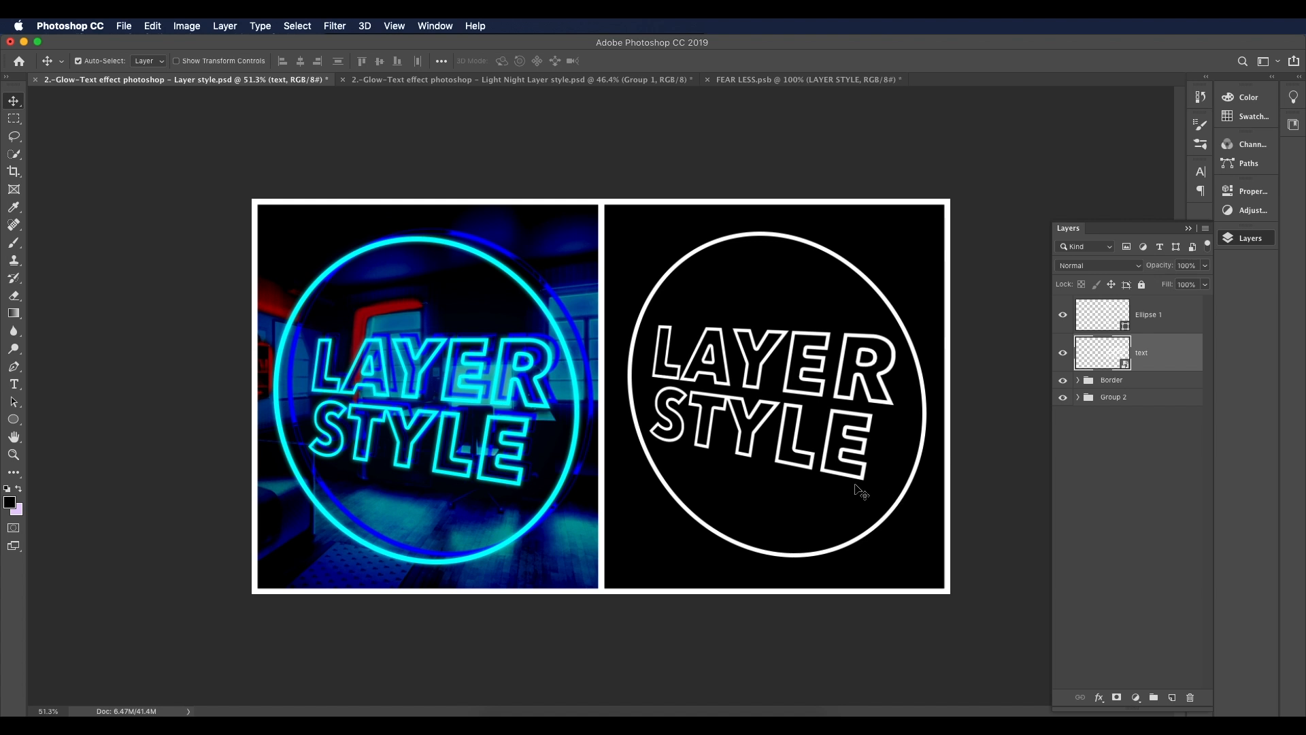
{"action": "key", "text": "super+t"}
{"action": "left_click_drag", "start_coordinate": [649, 437], "coordinate": [647, 438]}
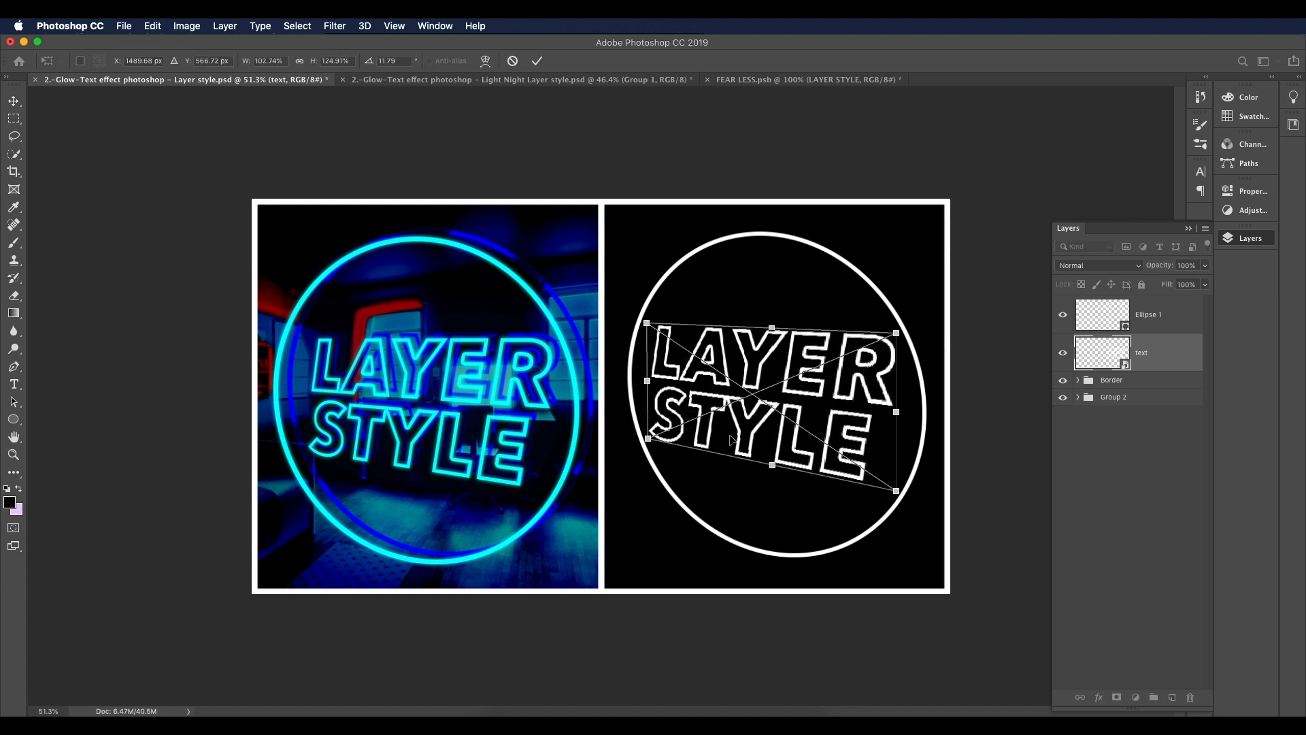
{"action": "key", "text": "Return"}
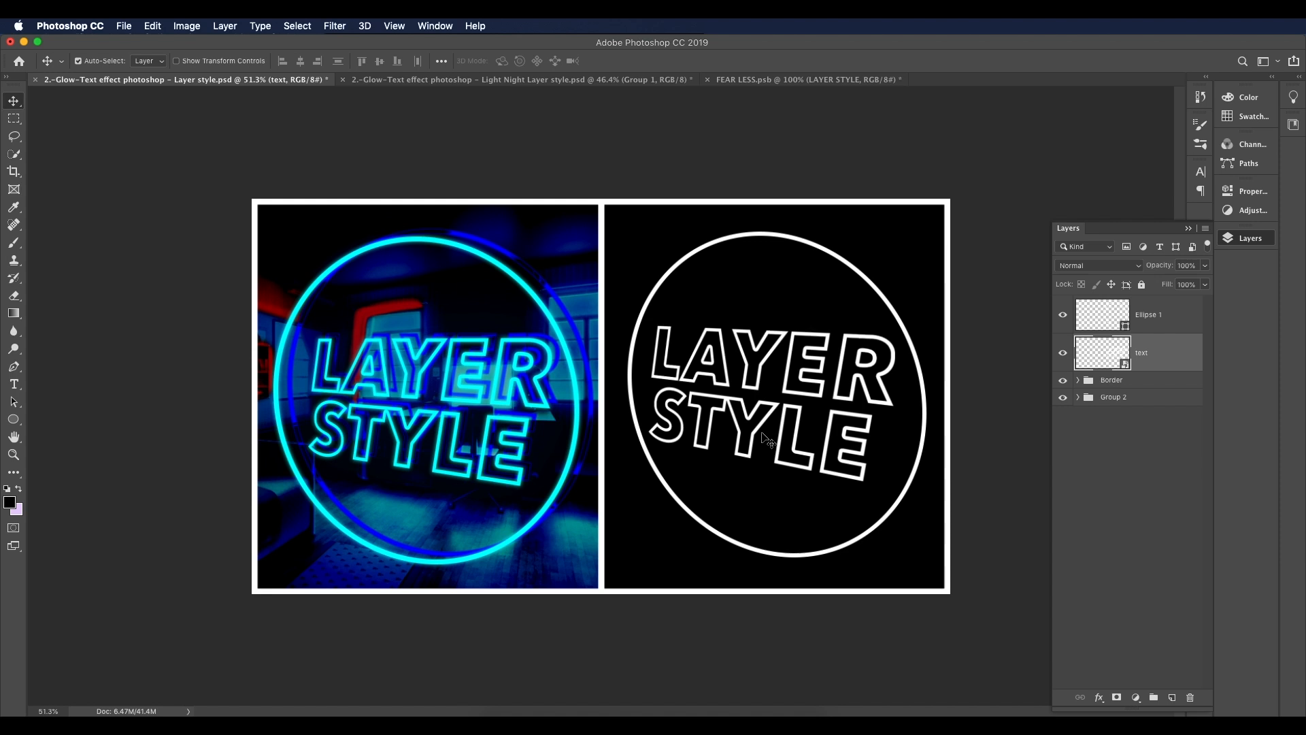
Step: Enable a white Outer Glow effect on the text layer and show its settings
{"action": "key", "text": "super+equal"}
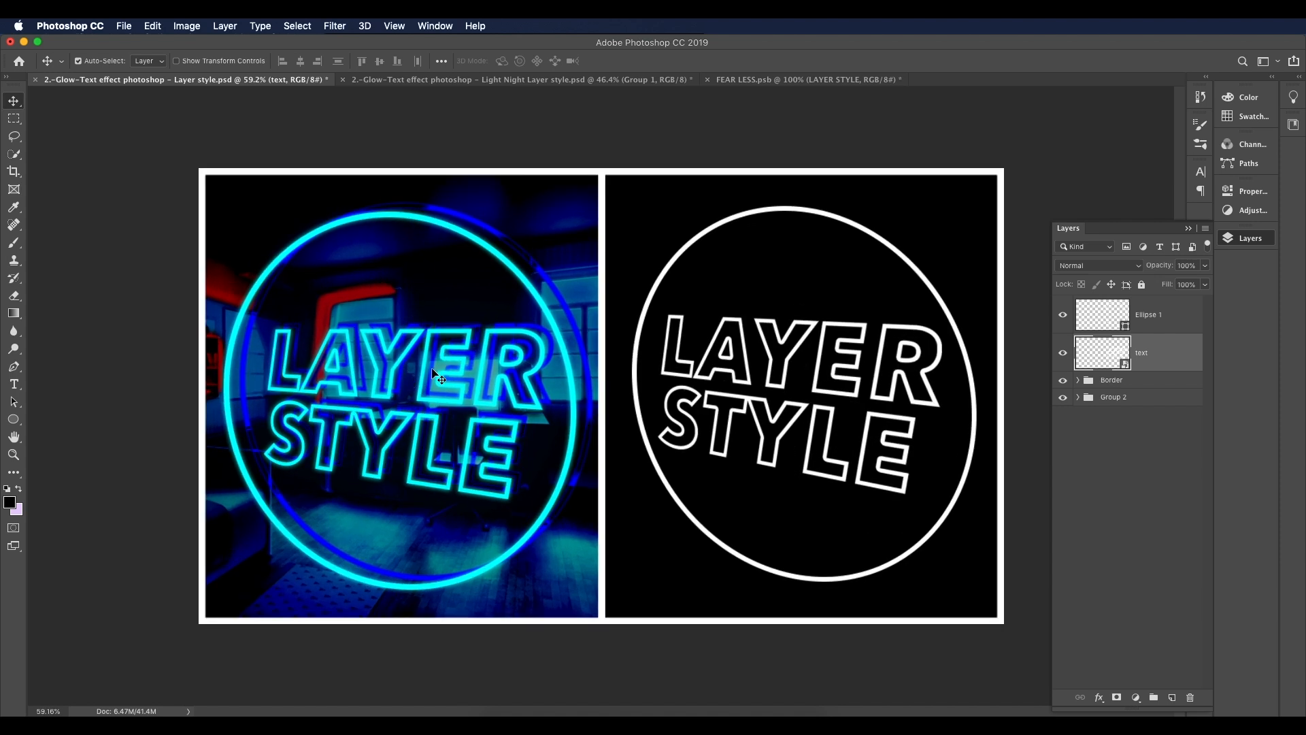
{"action": "scroll", "coordinate": [417, 352], "scroll_direction": "up", "scroll_amount": 1}
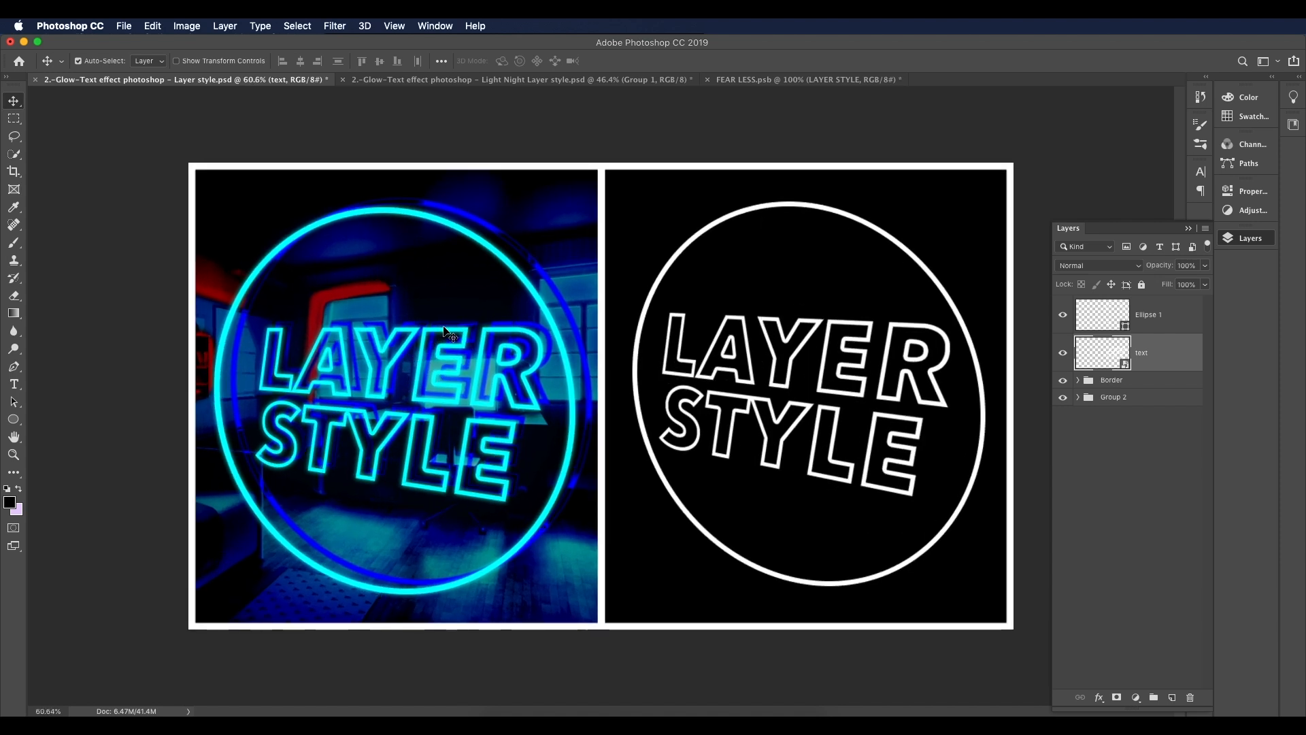
{"action": "double_click", "coordinate": [1185, 361]}
{"action": "left_click_drag", "start_coordinate": [1155, 67], "coordinate": [1195, 155]}
{"action": "left_click", "coordinate": [807, 403]}
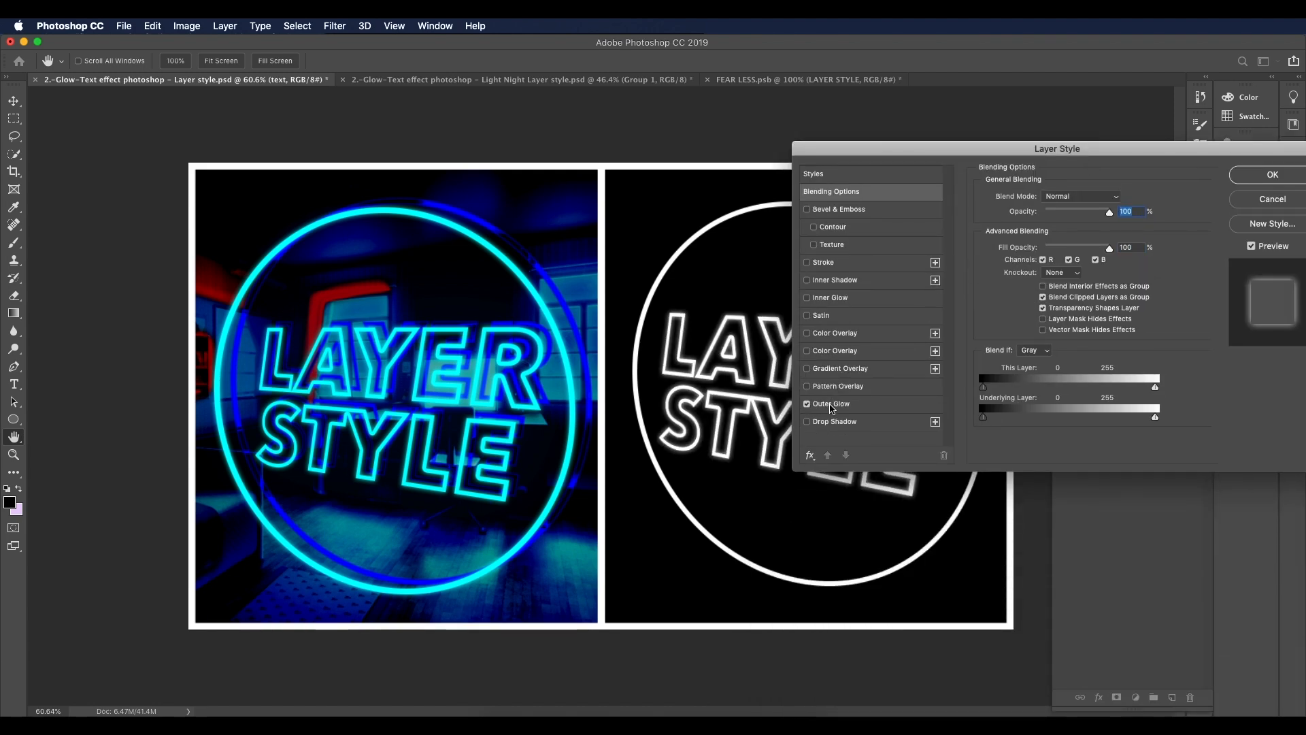
{"action": "left_click", "coordinate": [832, 403]}
{"action": "left_click_drag", "start_coordinate": [1010, 155], "coordinate": [1019, 120]}
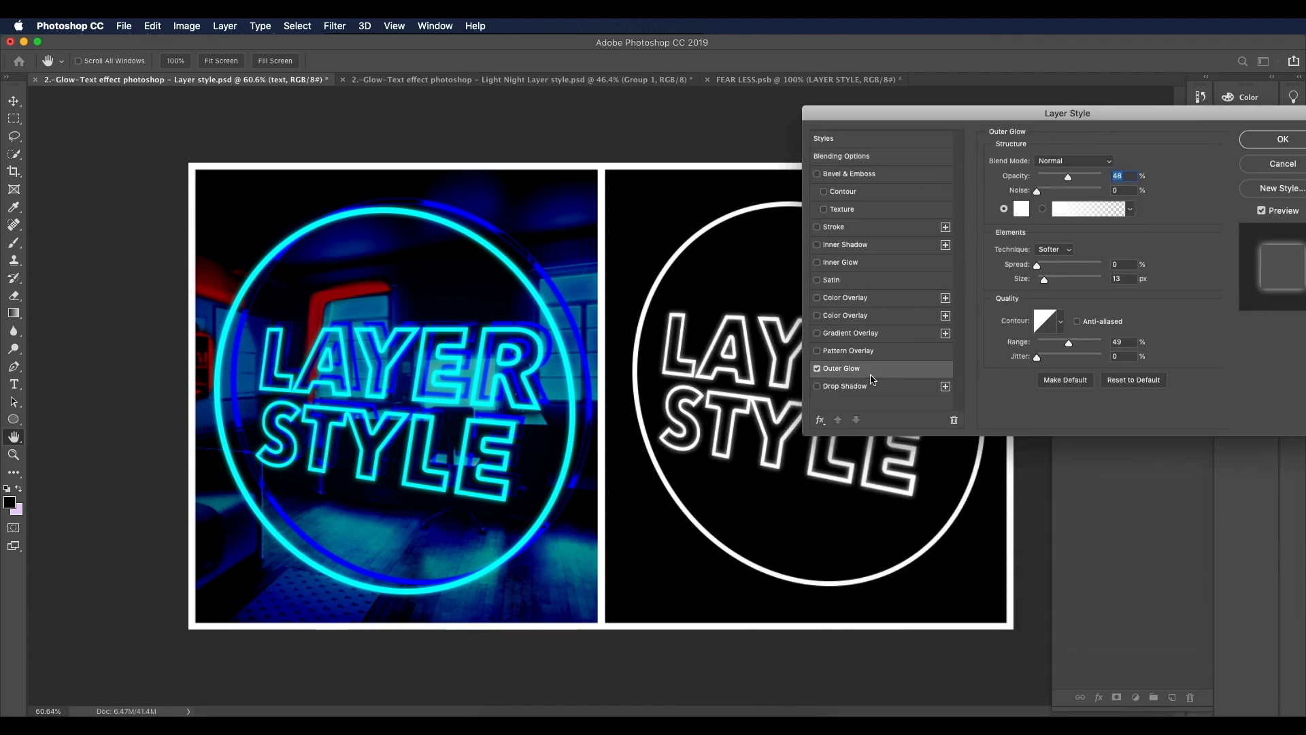
Step: Try the text layer's Outer Glow at 100% opacity with a size of 3 px
{"action": "left_click_drag", "start_coordinate": [1068, 177], "coordinate": [1121, 178]}
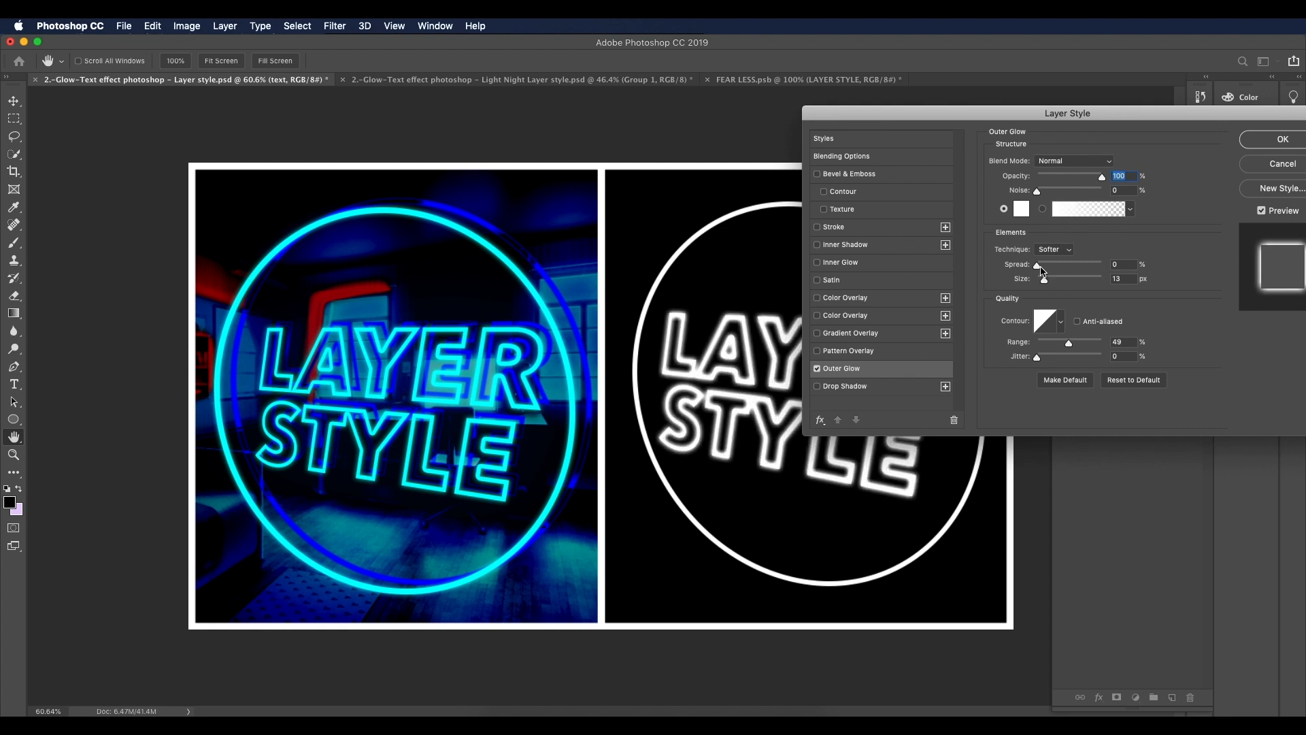
{"action": "left_click_drag", "start_coordinate": [1046, 117], "coordinate": [1095, 107]}
{"action": "mouse_move", "coordinate": [1087, 257]}
{"action": "left_mouse_down"}
{"action": "mouse_move", "coordinate": [1098, 257]}
{"action": "mouse_move", "coordinate": [1087, 273]}
{"action": "left_mouse_up"}
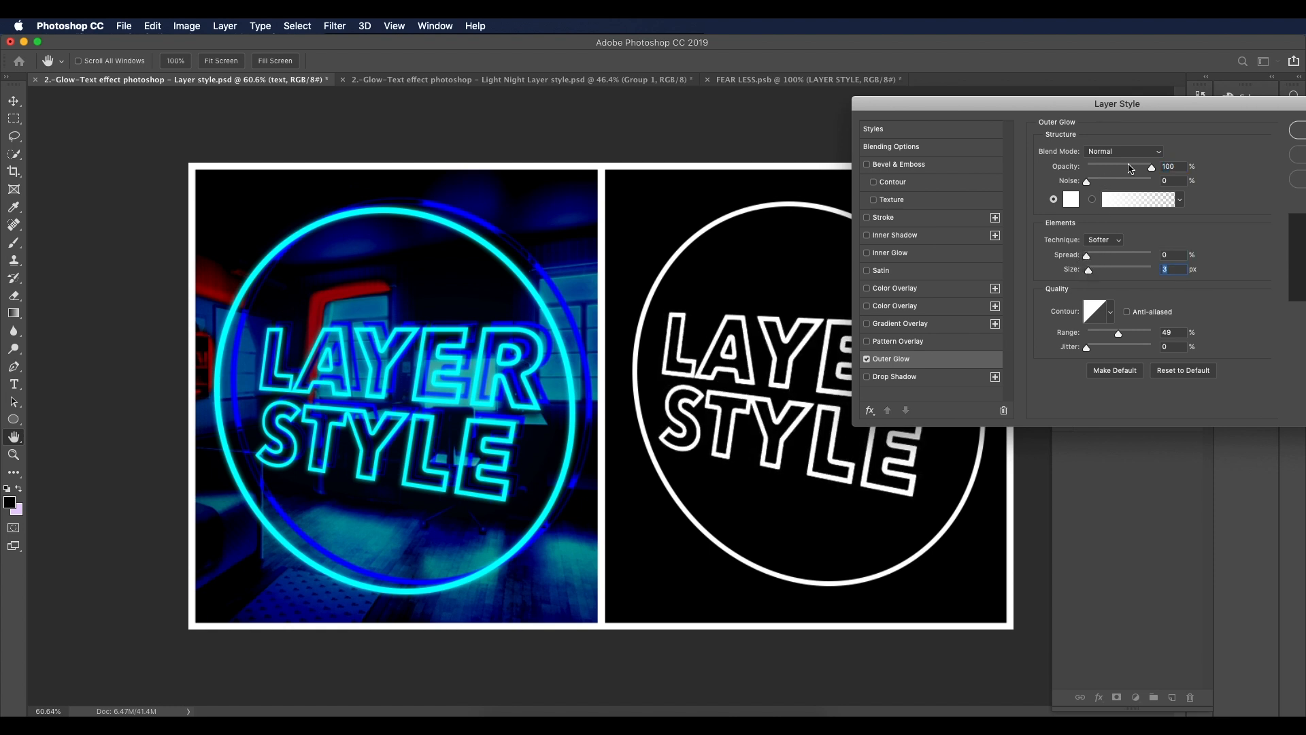
Step: Set the text layer's Outer Glow to 38% opacity and 21 px size, and apply the layer style
{"action": "left_click_drag", "start_coordinate": [1129, 168], "coordinate": [1122, 170]}
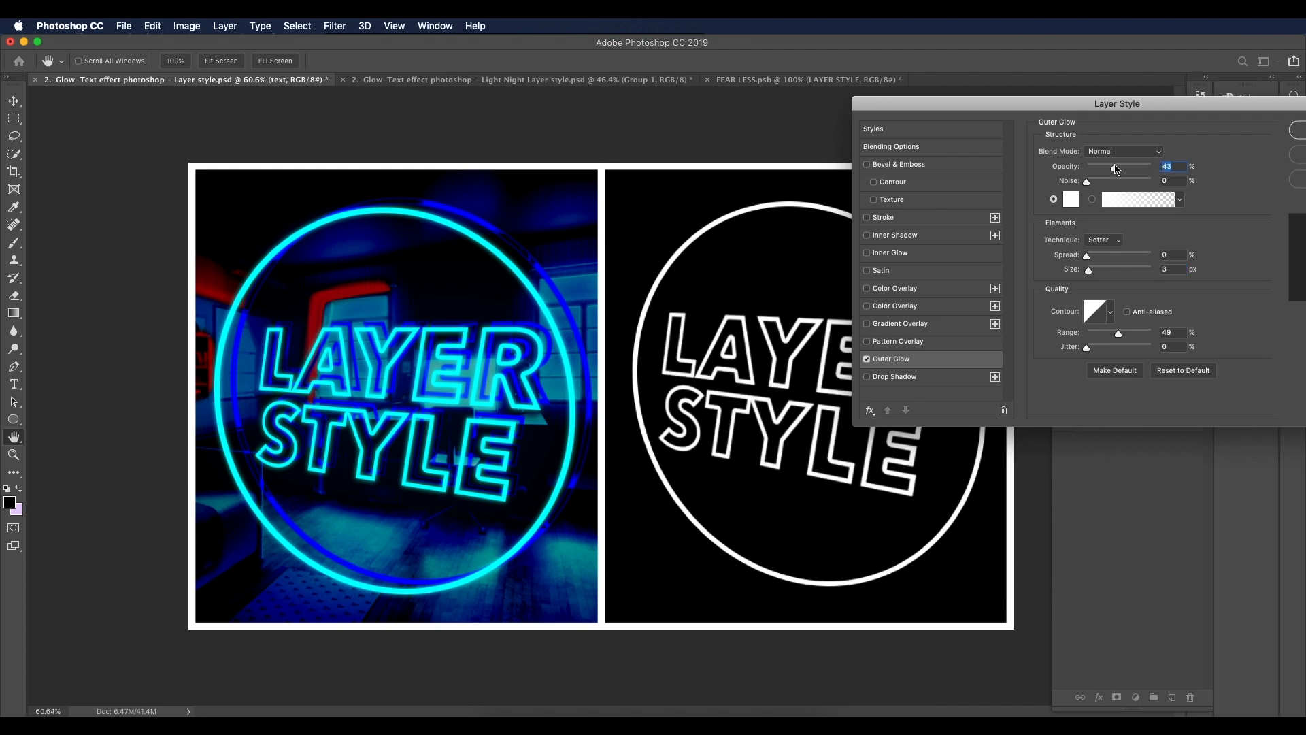
{"action": "left_click_drag", "start_coordinate": [1088, 270], "coordinate": [1094, 271]}
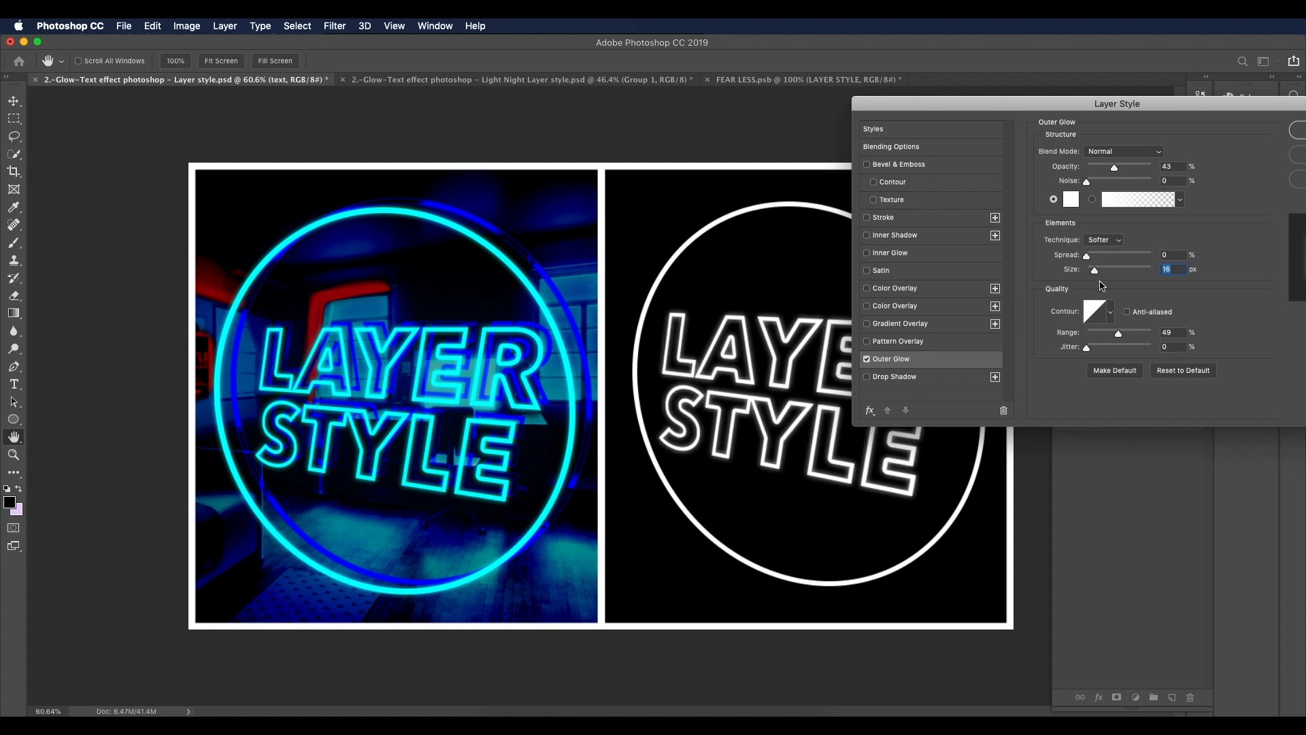
{"action": "left_click_drag", "start_coordinate": [1103, 274], "coordinate": [1098, 276]}
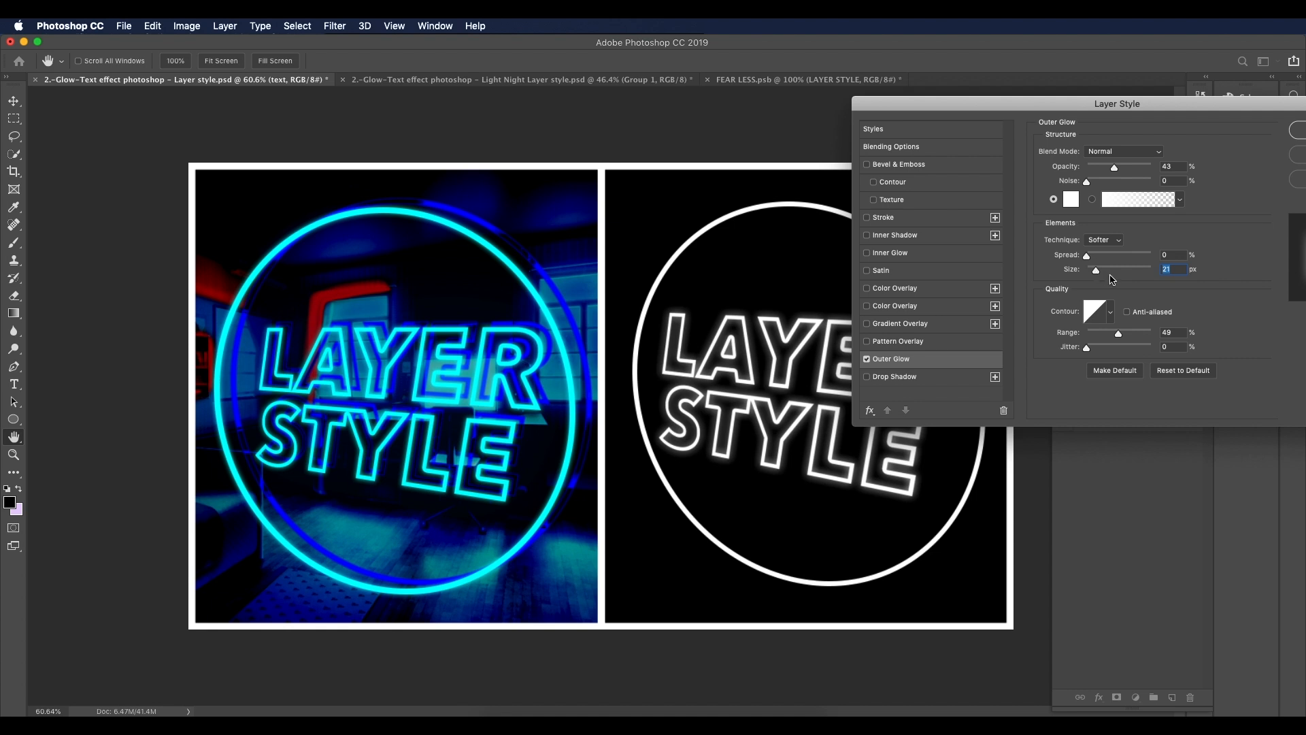
{"action": "mouse_move", "coordinate": [1110, 170]}
{"action": "left_mouse_down"}
{"action": "mouse_move", "coordinate": [1131, 171]}
{"action": "mouse_move", "coordinate": [1099, 175]}
{"action": "mouse_move", "coordinate": [1112, 176]}
{"action": "left_mouse_up"}
{"action": "left_click", "coordinate": [1175, 255]}
{"action": "left_click_drag", "start_coordinate": [1208, 113], "coordinate": [1097, 87]}
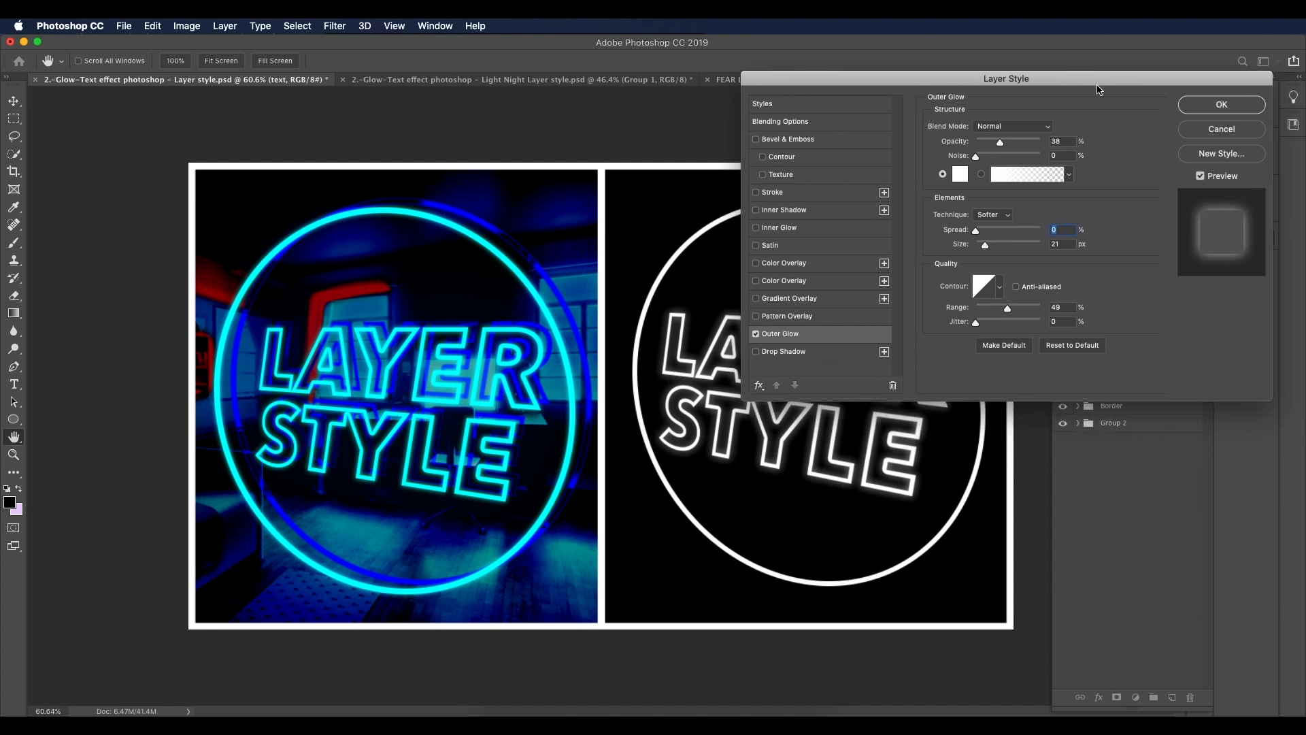
{"action": "left_click", "coordinate": [1201, 109]}
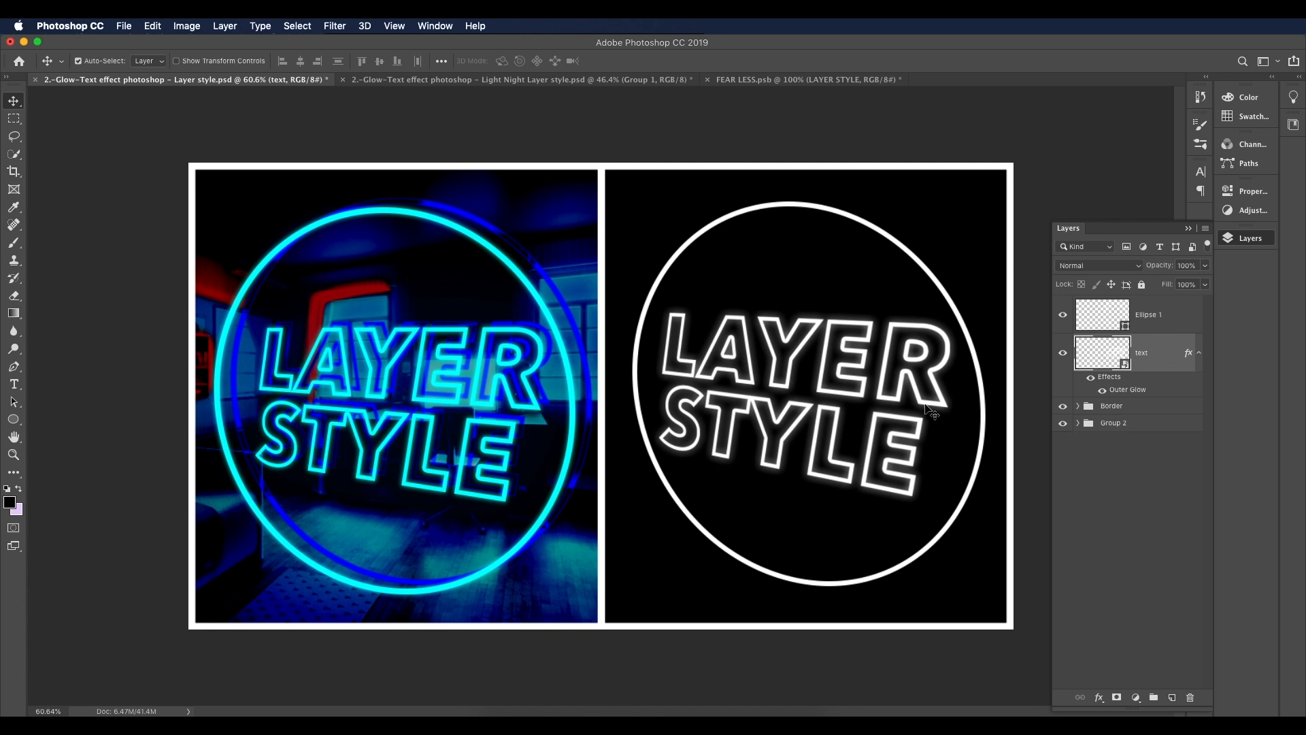
Step: Add a Drop Shadow effect to the text layer and set its distance to 30 px
{"action": "double_click", "coordinate": [1140, 390]}
{"action": "left_click_drag", "start_coordinate": [1044, 85], "coordinate": [1042, 62]}
{"action": "left_click", "coordinate": [755, 329]}
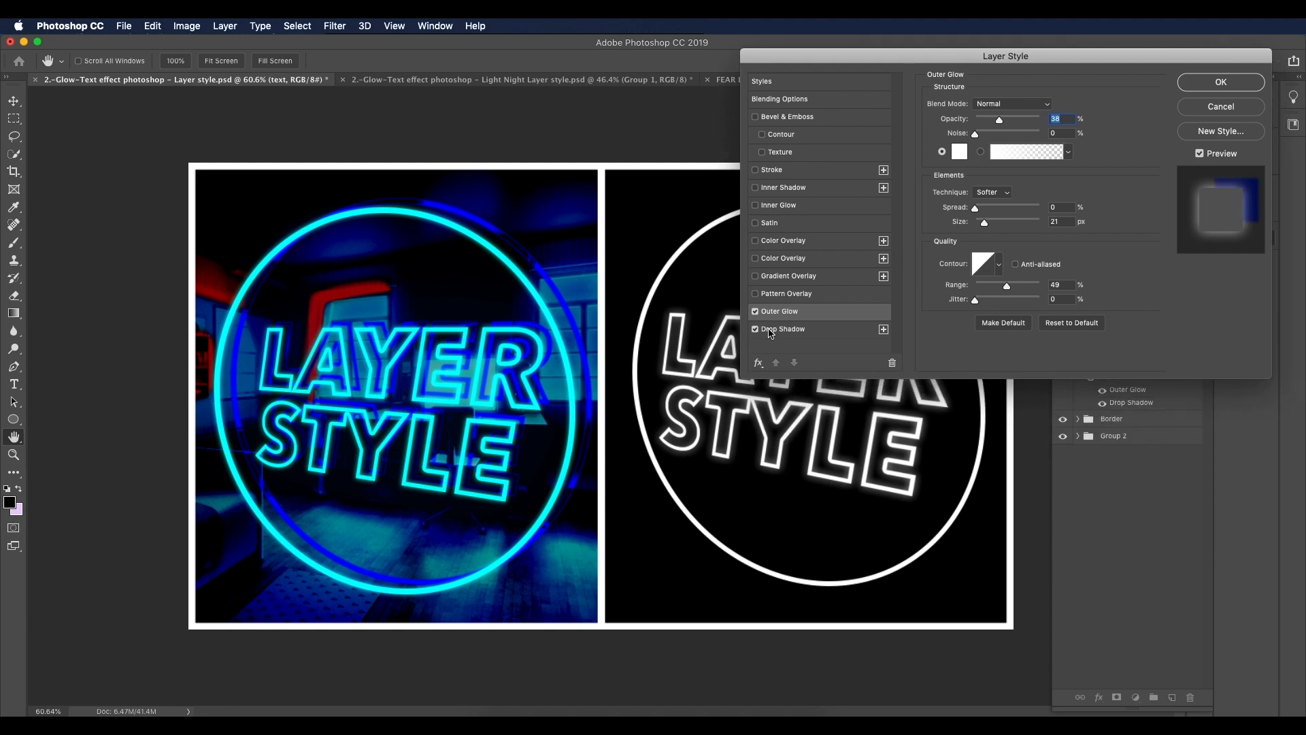
{"action": "left_click", "coordinate": [780, 330]}
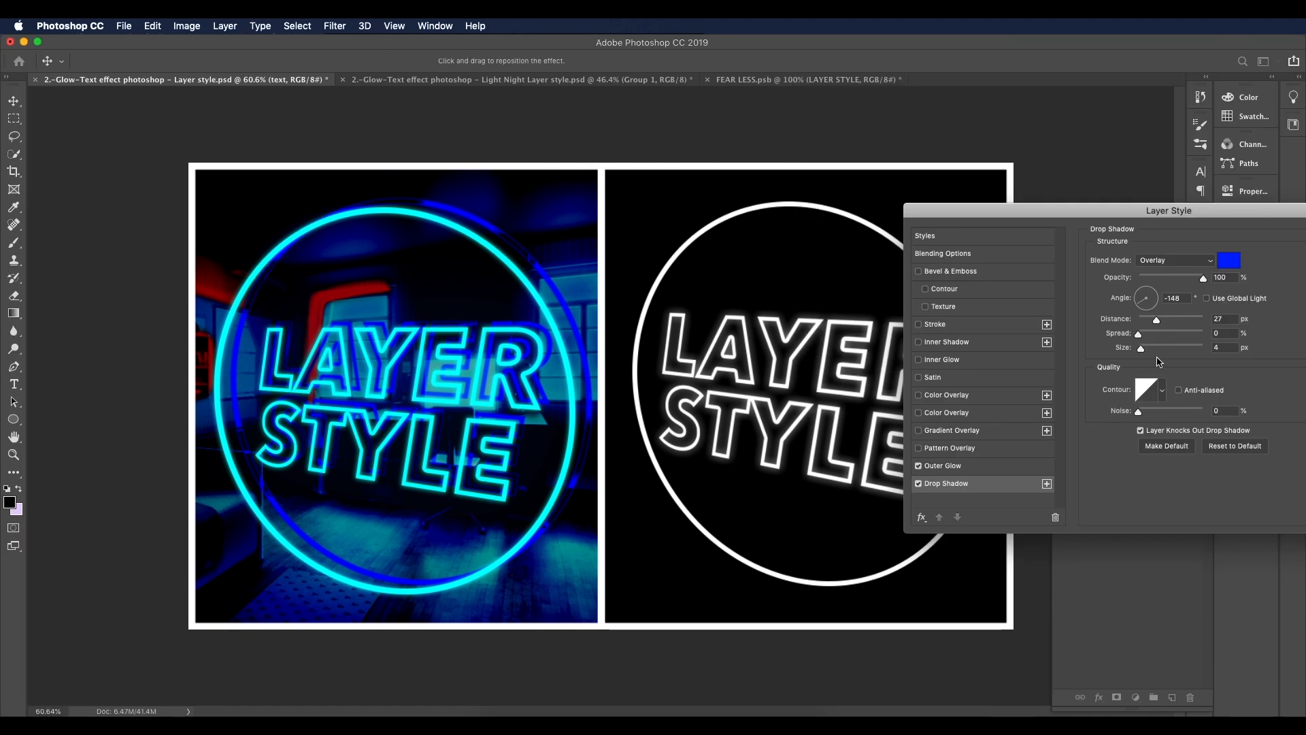
{"action": "mouse_move", "coordinate": [1156, 320]}
{"action": "left_mouse_down"}
{"action": "mouse_move", "coordinate": [1143, 321]}
{"action": "mouse_move", "coordinate": [1162, 321]}
{"action": "left_mouse_up"}
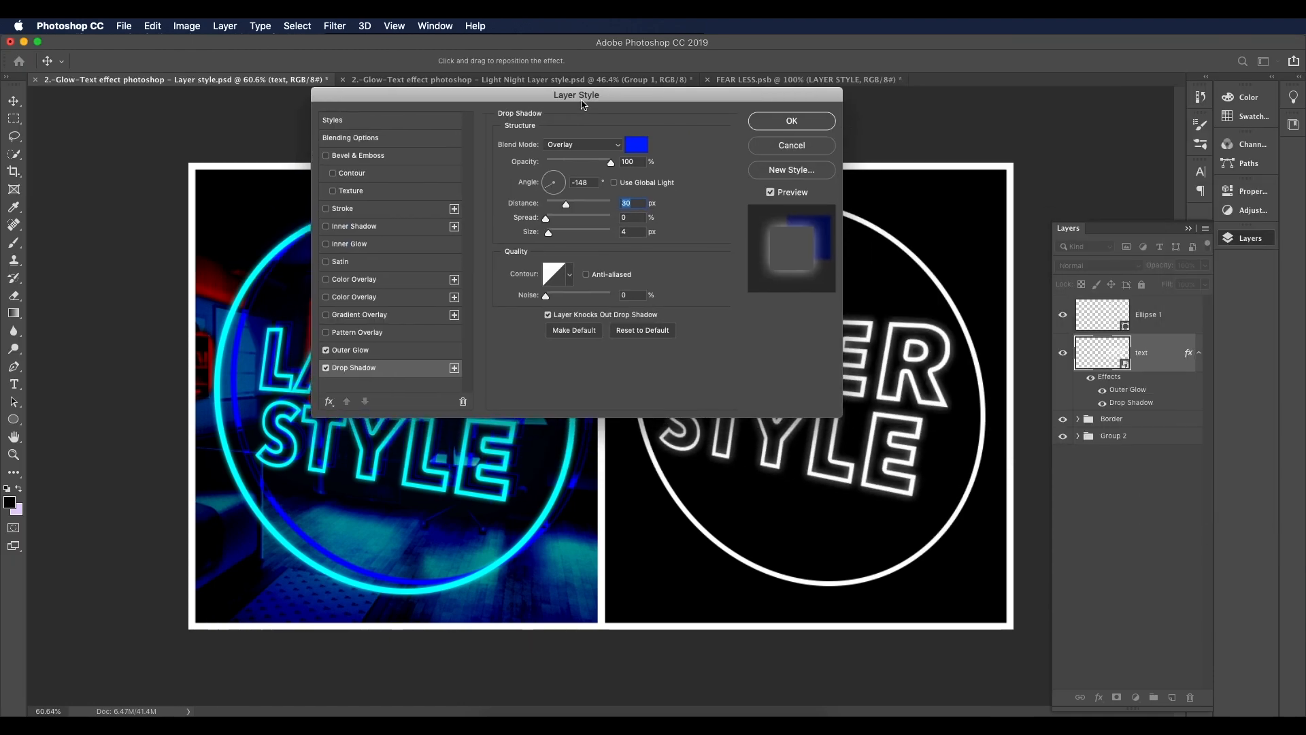
Step: Set the Drop Shadow's blend mode to Normal and its distance to 31 px
{"action": "left_click_drag", "start_coordinate": [601, 103], "coordinate": [999, 102]}
{"action": "left_click", "coordinate": [1012, 129]}
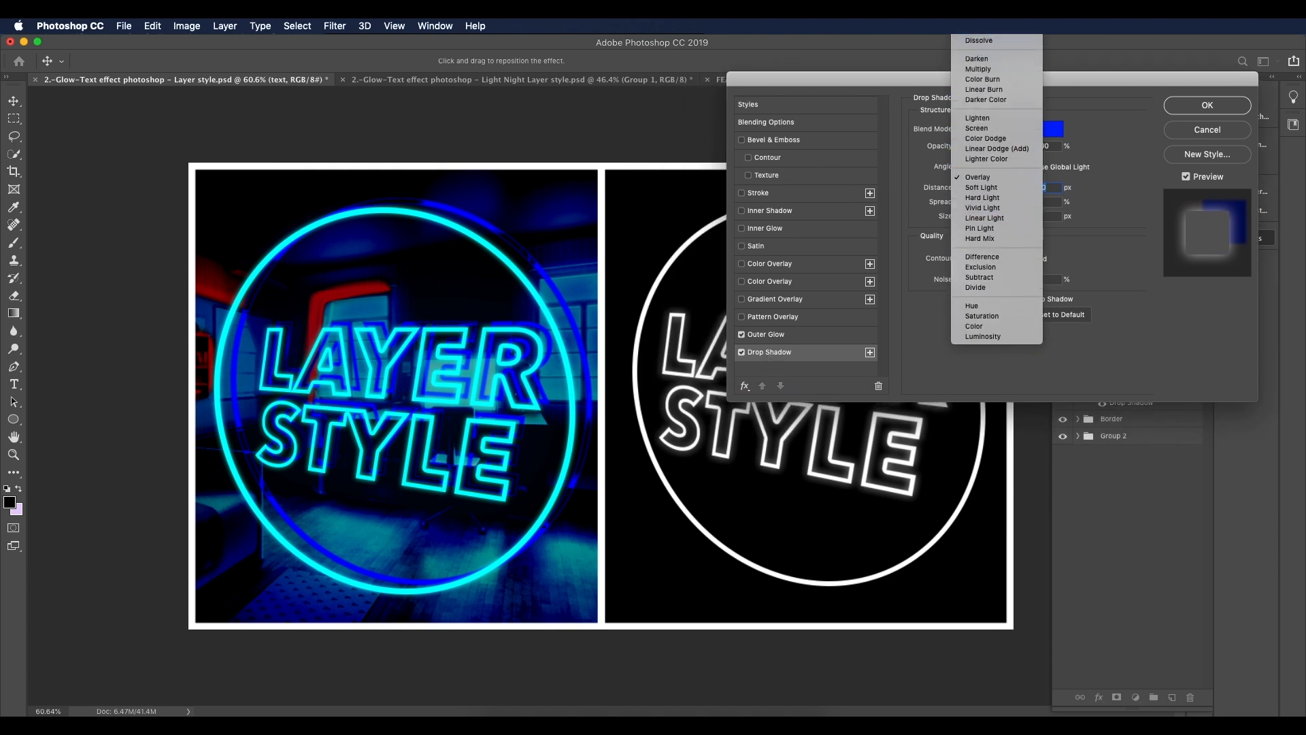
{"action": "left_click", "coordinate": [987, 54]}
{"action": "left_click_drag", "start_coordinate": [985, 83], "coordinate": [504, 385]}
{"action": "mouse_move", "coordinate": [544, 465]}
{"action": "left_mouse_down"}
{"action": "mouse_move", "coordinate": [530, 466]}
{"action": "mouse_move", "coordinate": [550, 467]}
{"action": "left_mouse_up"}
{"action": "left_click_drag", "start_coordinate": [501, 503], "coordinate": [504, 511]}
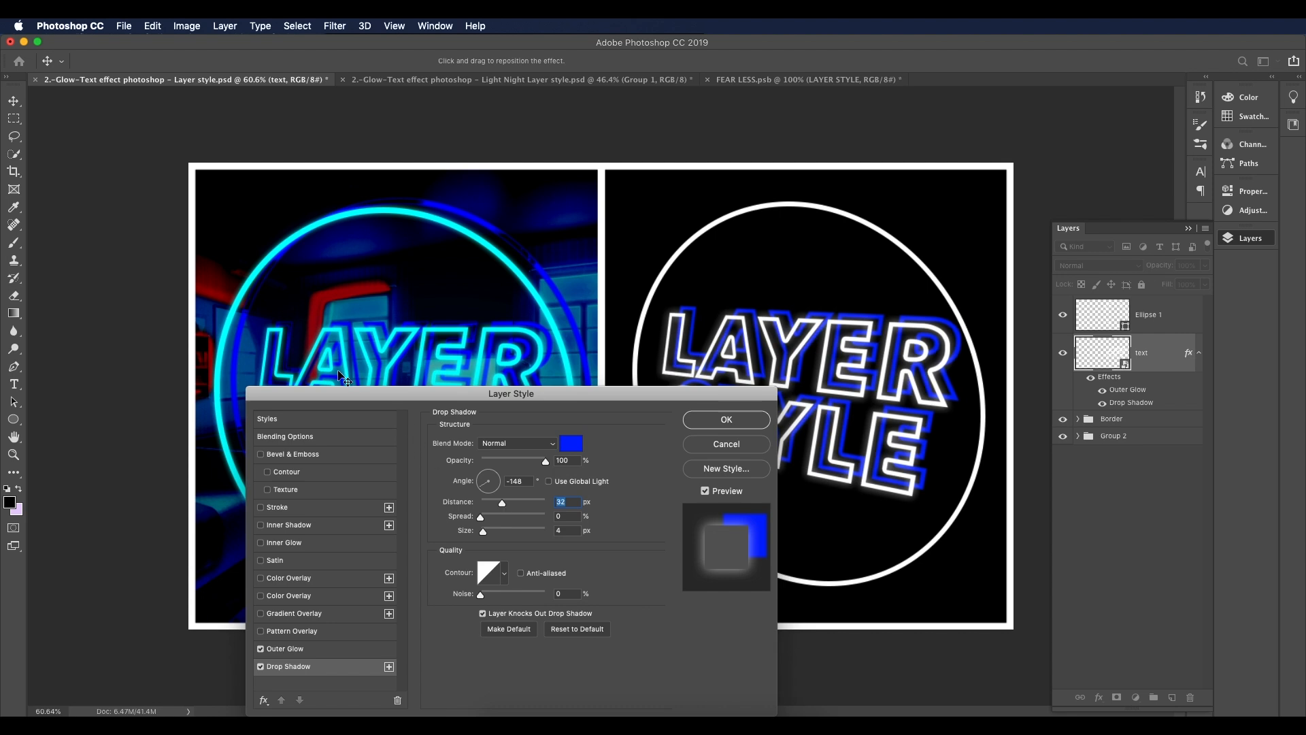
{"action": "left_click", "coordinate": [480, 489]}
{"action": "left_click_drag", "start_coordinate": [505, 506], "coordinate": [503, 507]}
Step: Set the Drop Shadow's color to blue 0012ff and apply the text layer's style
{"action": "left_click", "coordinate": [577, 448]}
{"action": "left_click_drag", "start_coordinate": [898, 312], "coordinate": [638, 185]}
{"action": "left_click_drag", "start_coordinate": [746, 281], "coordinate": [751, 277]}
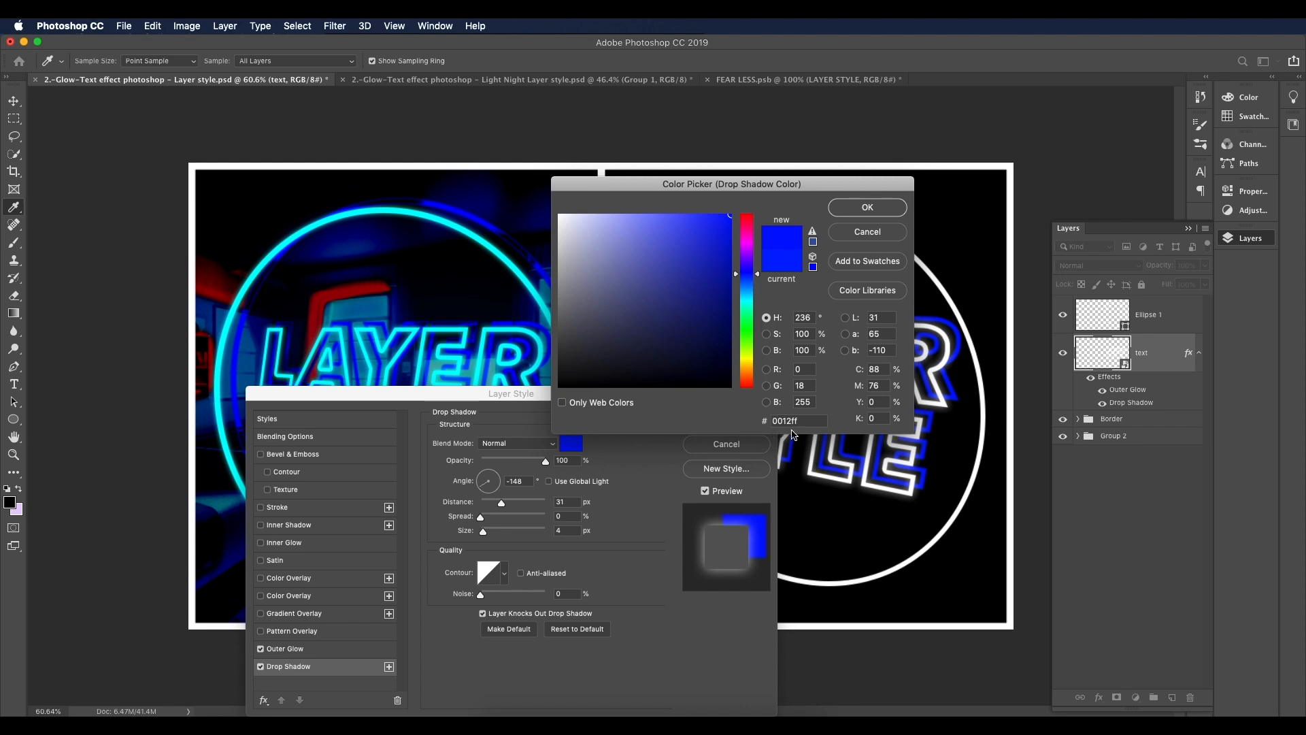
{"action": "left_click_drag", "start_coordinate": [802, 423], "coordinate": [752, 416]}
{"action": "left_click", "coordinate": [861, 210]}
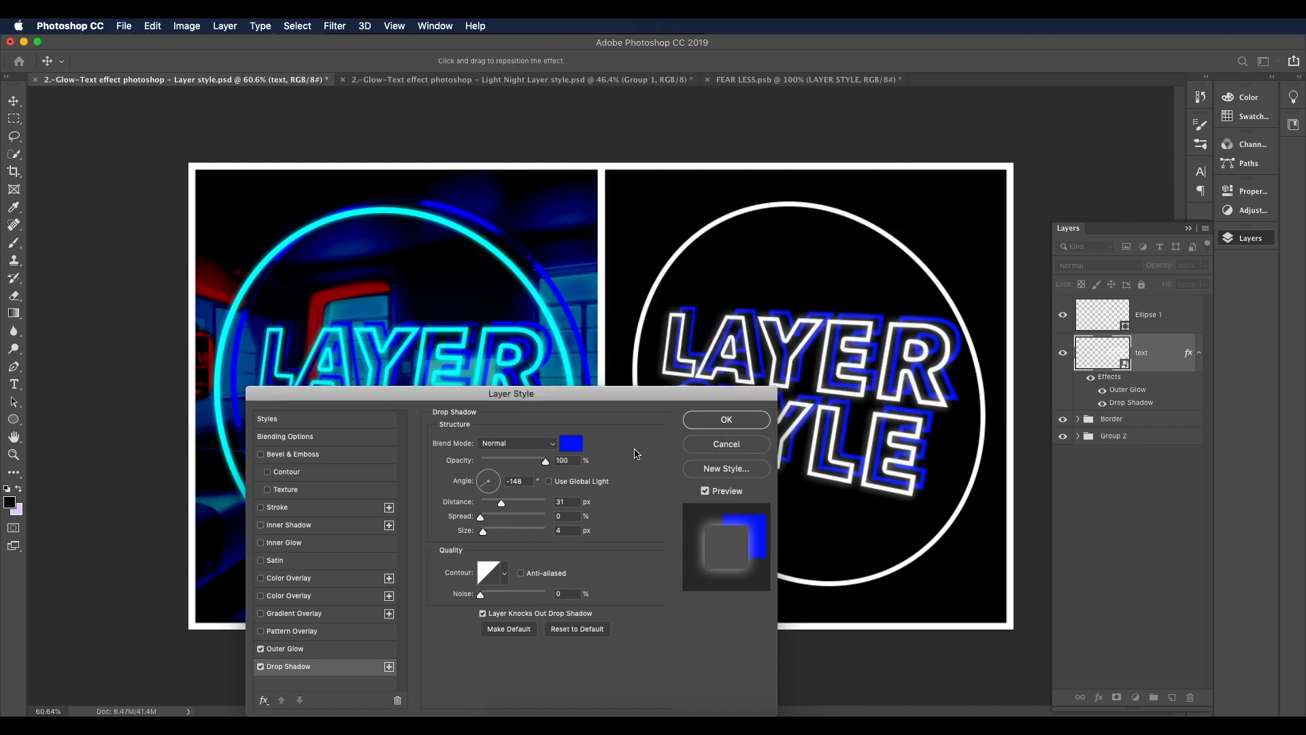
{"action": "left_click_drag", "start_coordinate": [670, 398], "coordinate": [698, 398]}
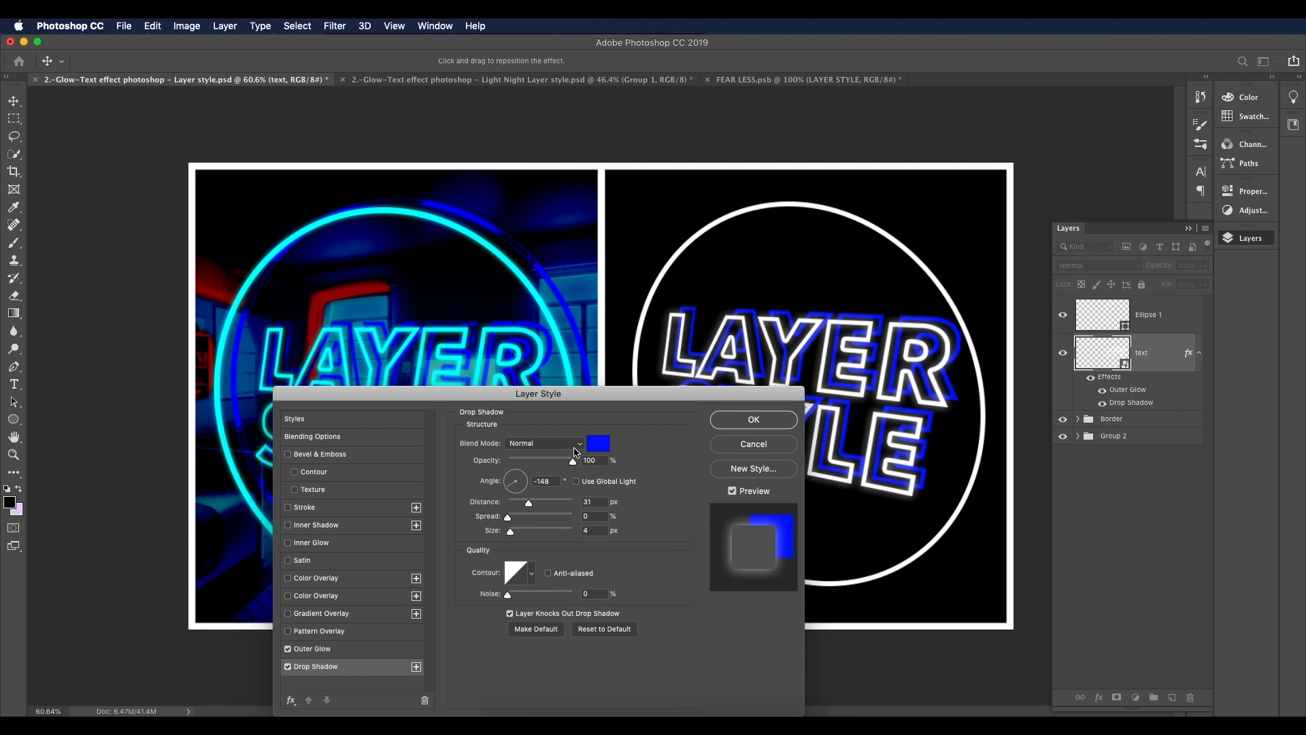
{"action": "left_click", "coordinate": [755, 419]}
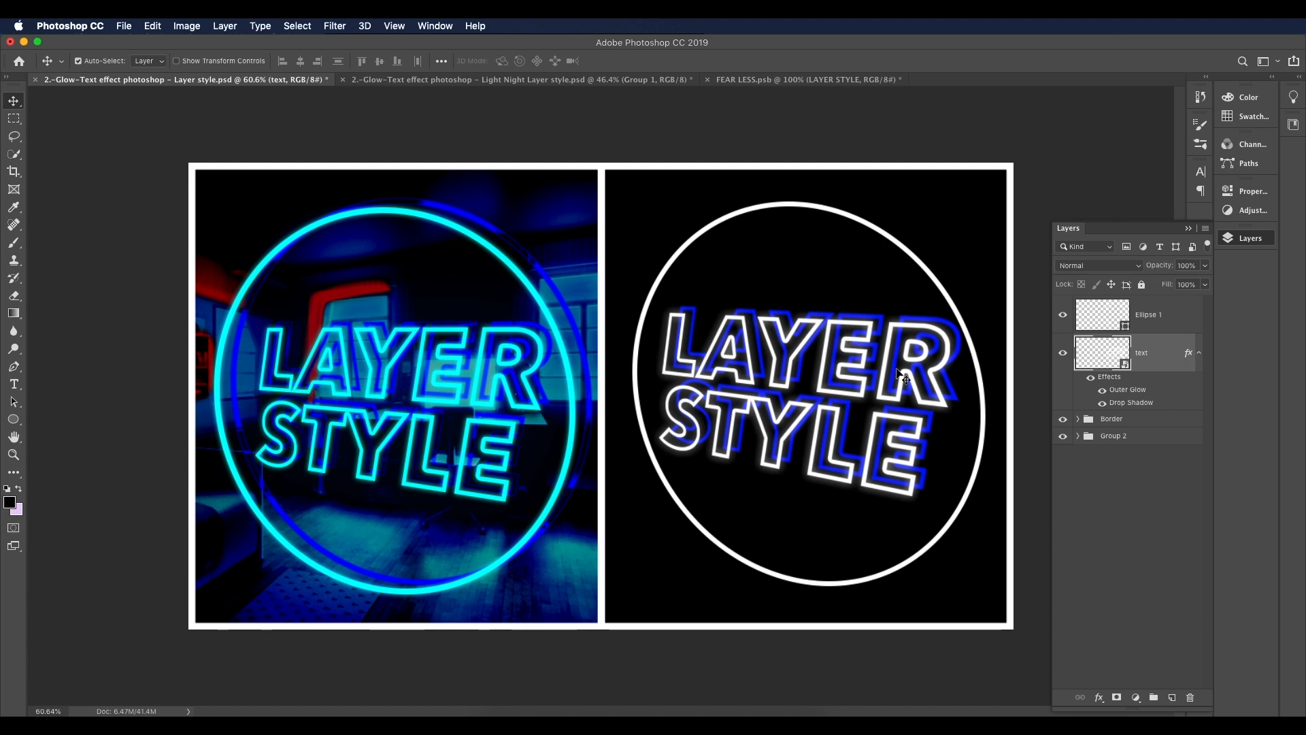
Step: Switch to Finder and preview the blue room image 1061720.jpg
{"action": "left_click", "coordinate": [510, 711]}
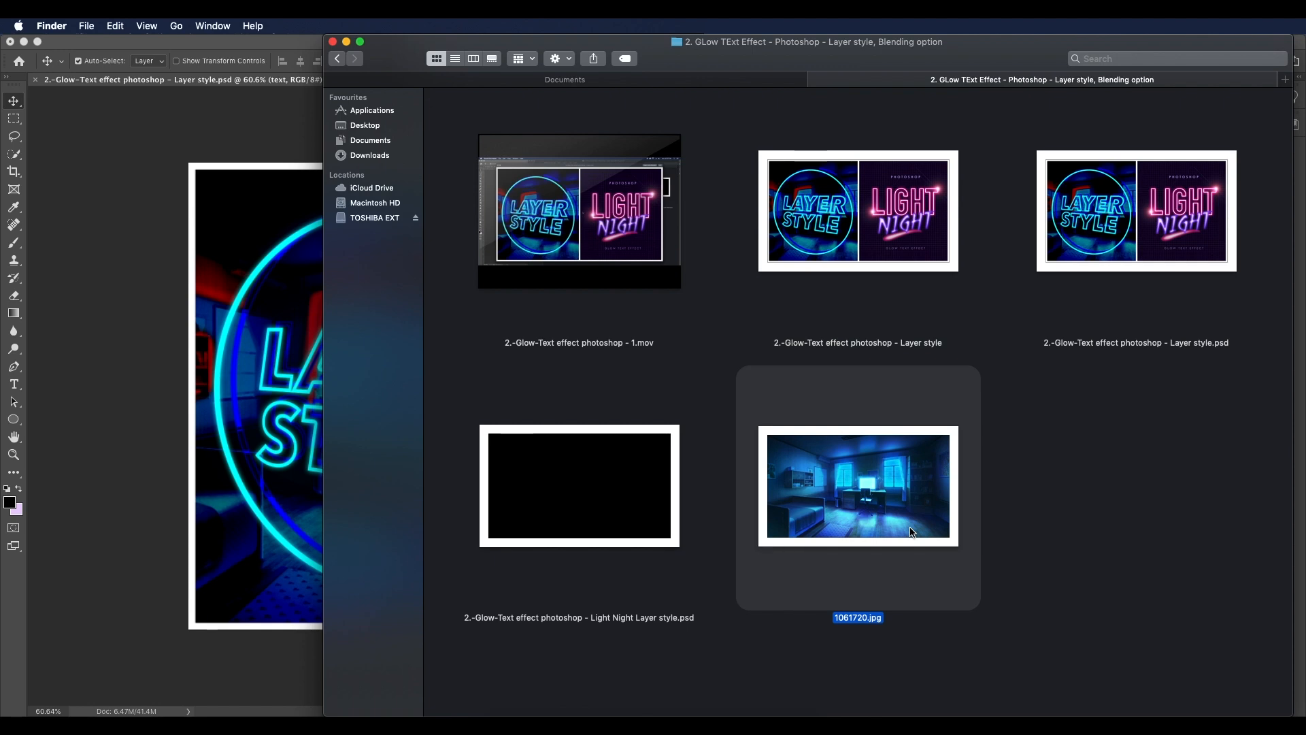
{"action": "key", "text": "space"}
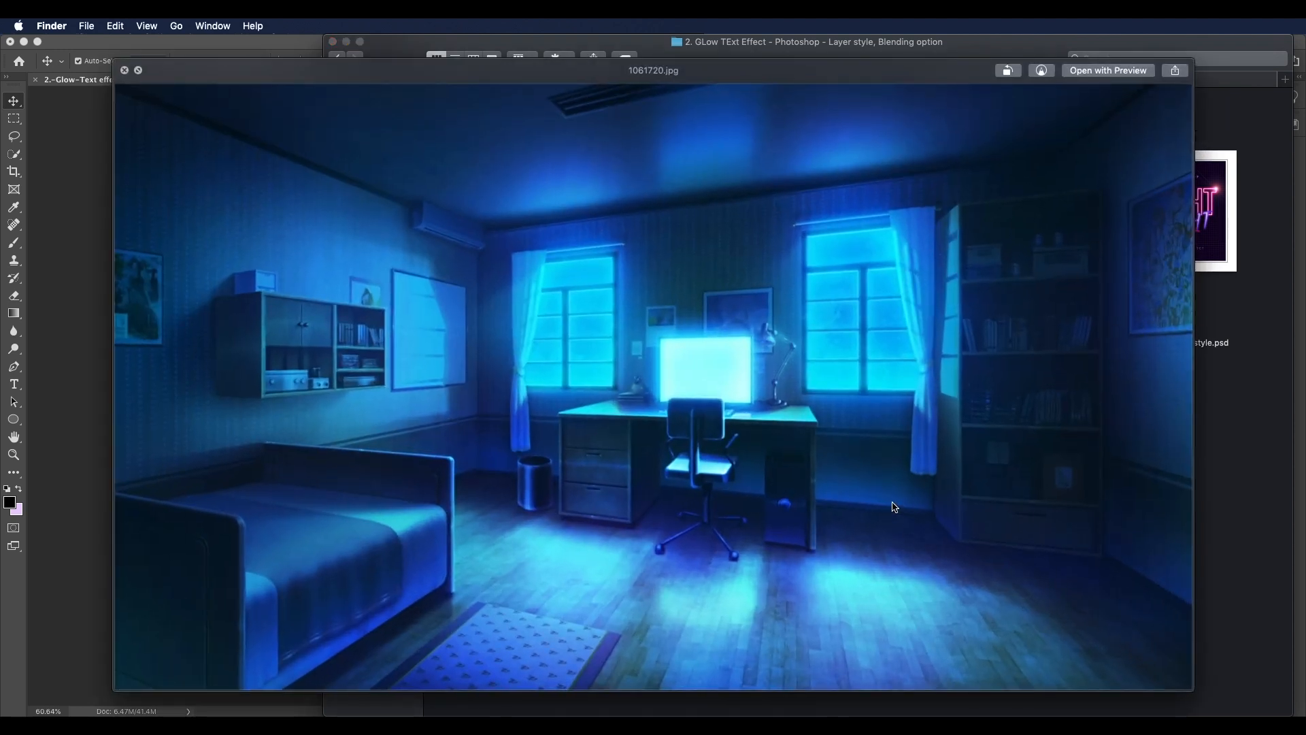
{"action": "key", "text": "space"}
{"action": "key", "text": "space"}
{"action": "key", "text": "space"}
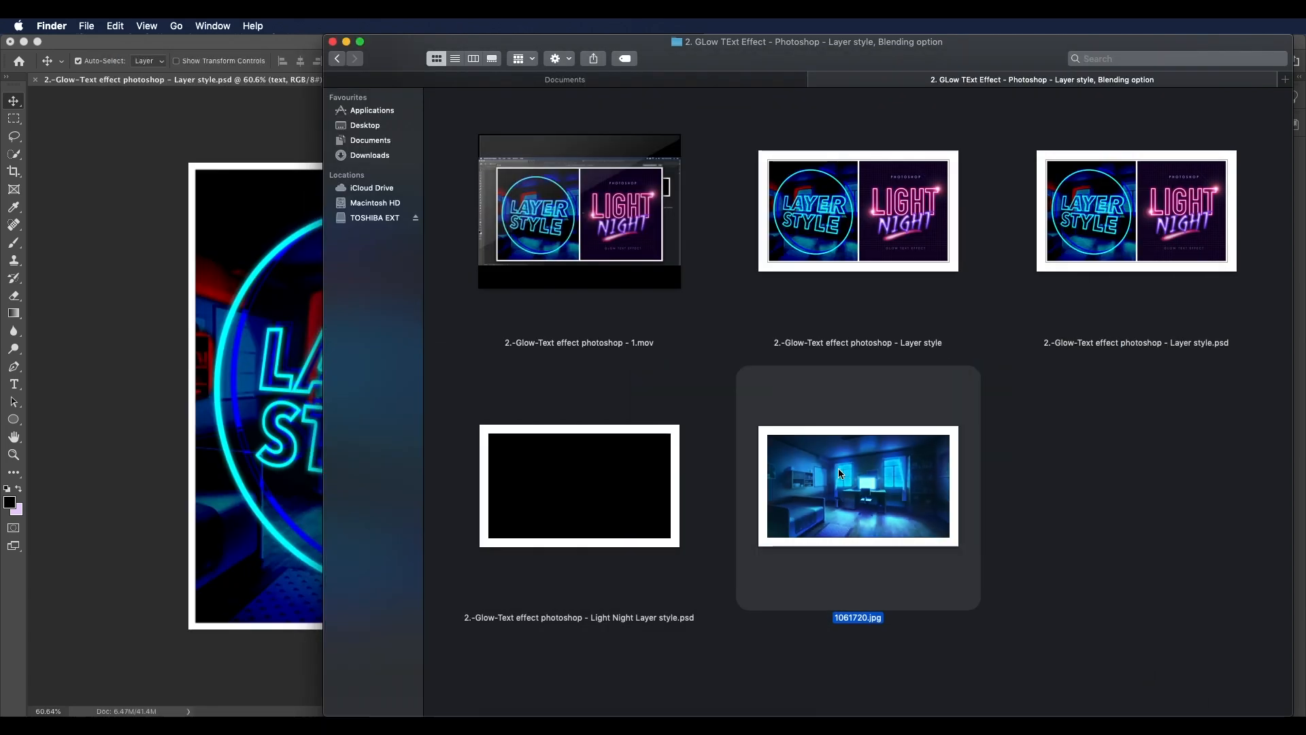
{"action": "key", "text": "space"}
{"action": "key", "text": "space"}
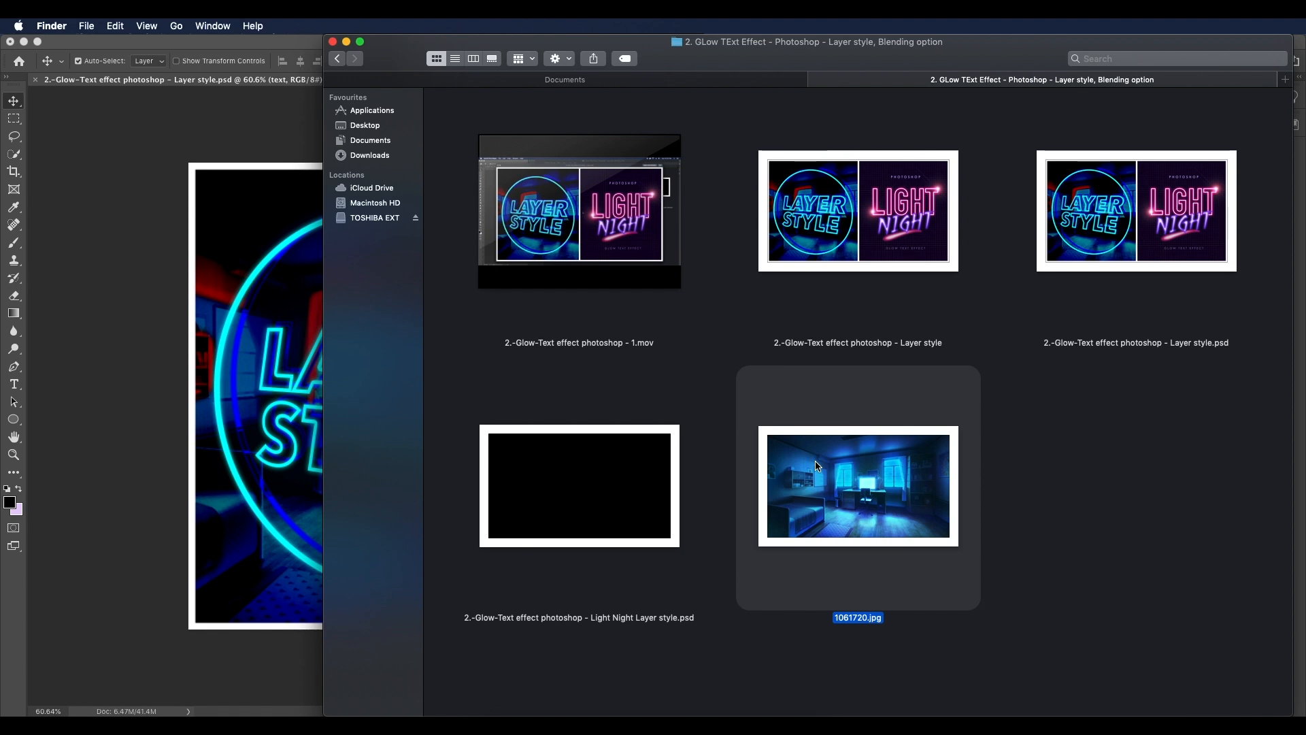
{"action": "key", "text": "space"}
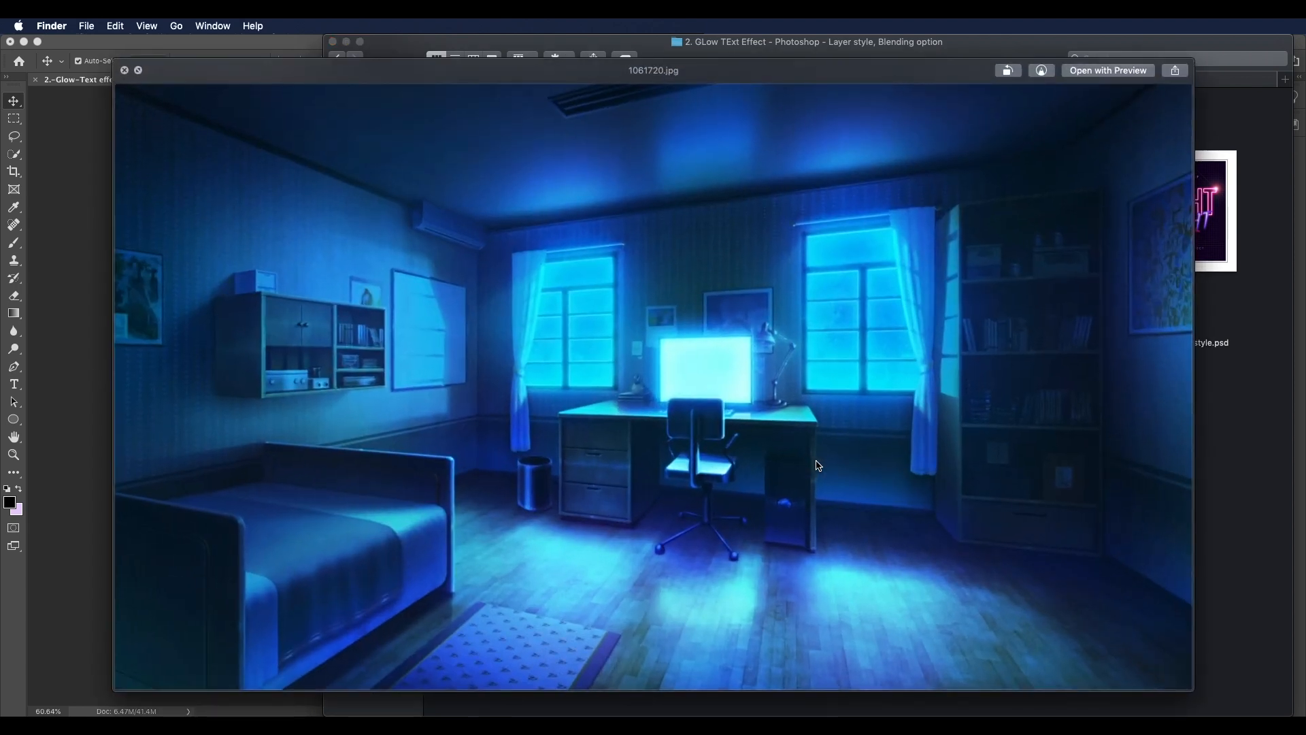
{"action": "key", "text": "space"}
Step: Place 1061720.jpg in the Layer style Photoshop document, scaled to 101.70%, over the canvas's right-hand panel
{"action": "left_click_drag", "start_coordinate": [841, 460], "coordinate": [255, 506]}
{"action": "left_click_drag", "start_coordinate": [605, 445], "coordinate": [1029, 440]}
{"action": "left_click_drag", "start_coordinate": [633, 615], "coordinate": [617, 622]}
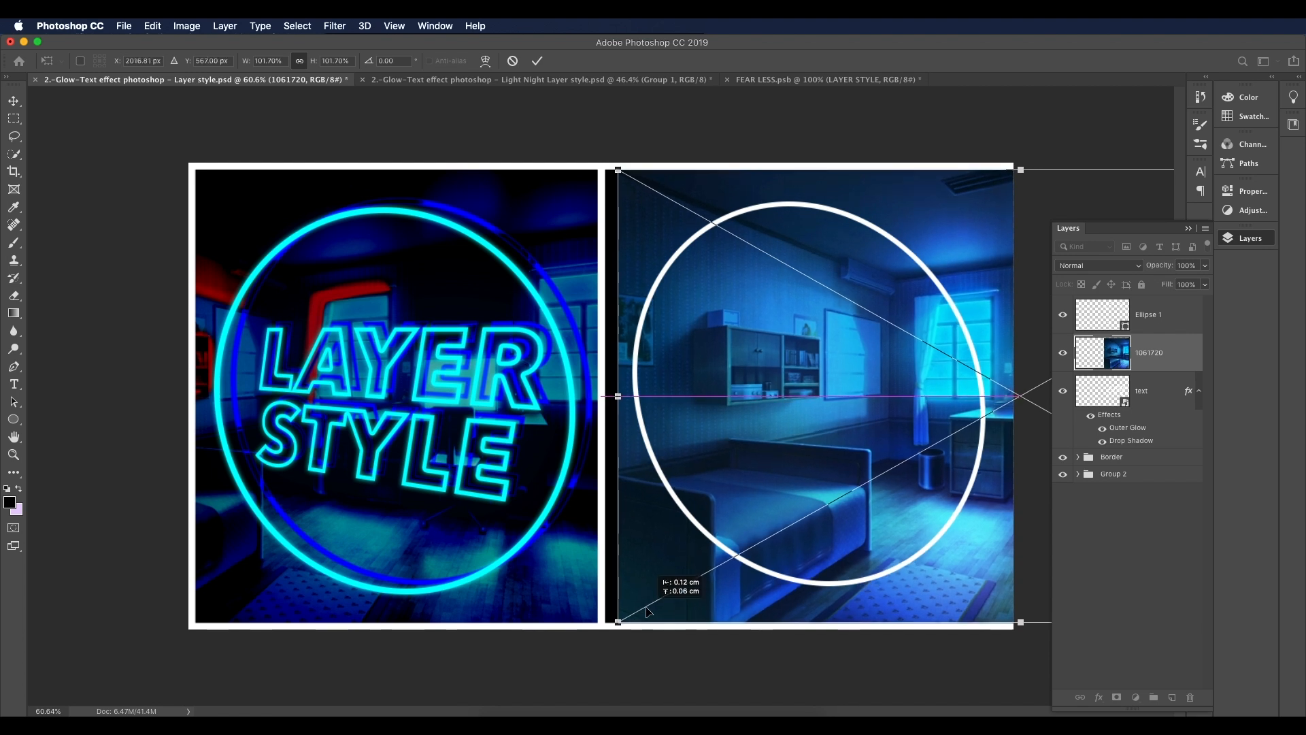
{"action": "key", "text": "Return"}
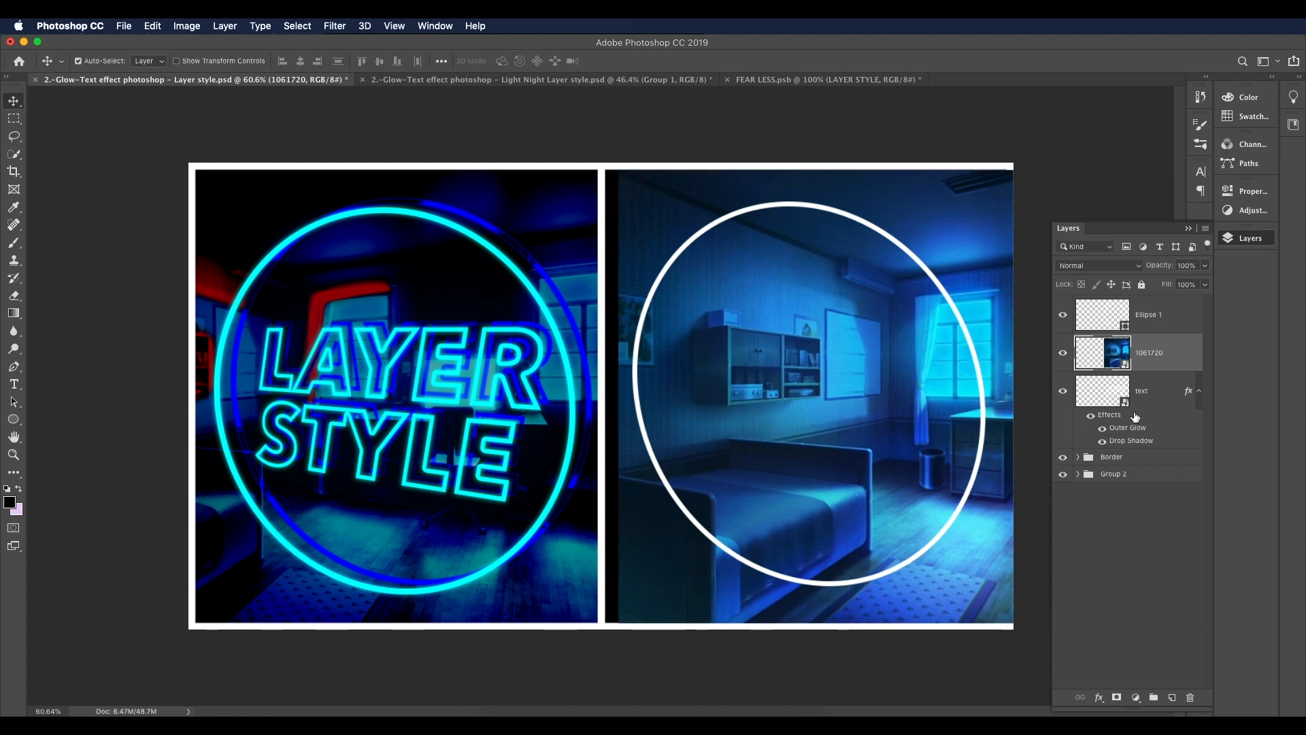
Step: Mask the 1061720 photo layer to the canvas's right-hand panel using a rectangular selection, and move it below the text layer
{"action": "left_click", "coordinate": [16, 122]}
{"action": "left_click_drag", "start_coordinate": [604, 168], "coordinate": [1006, 625]}
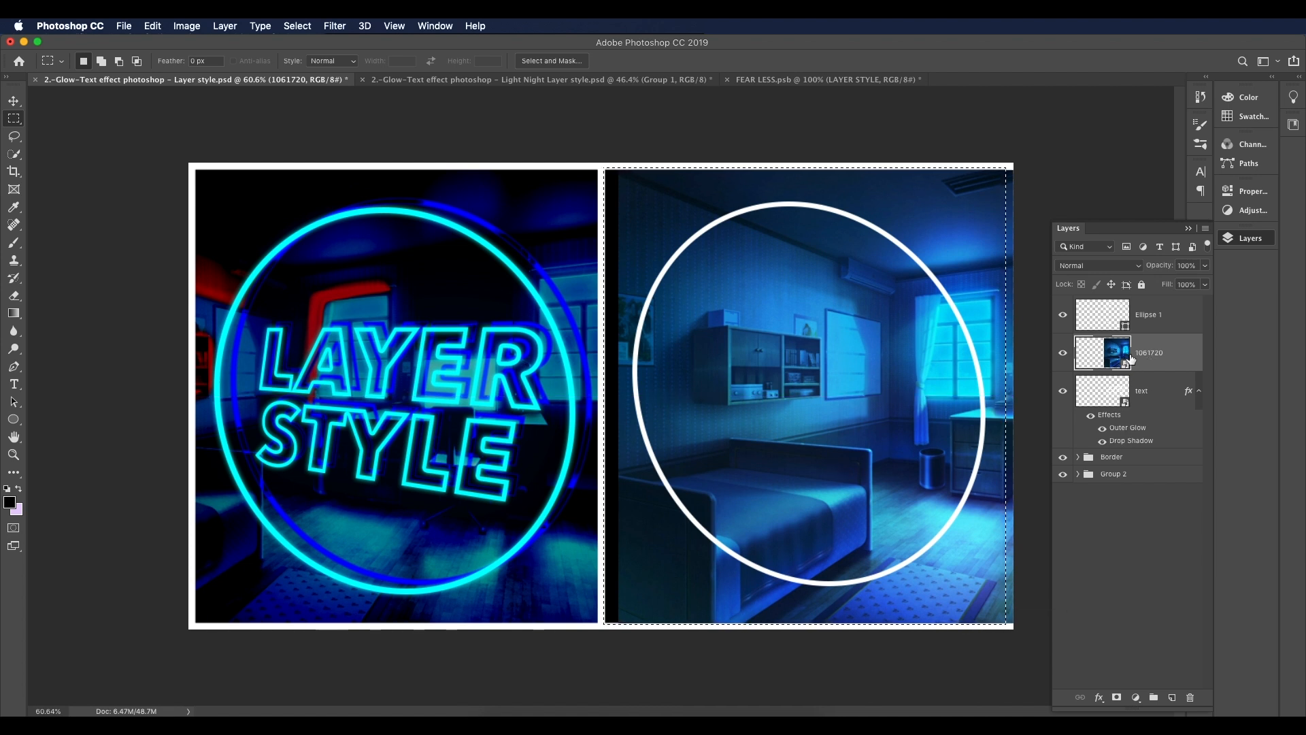
{"action": "left_click", "coordinate": [1116, 697]}
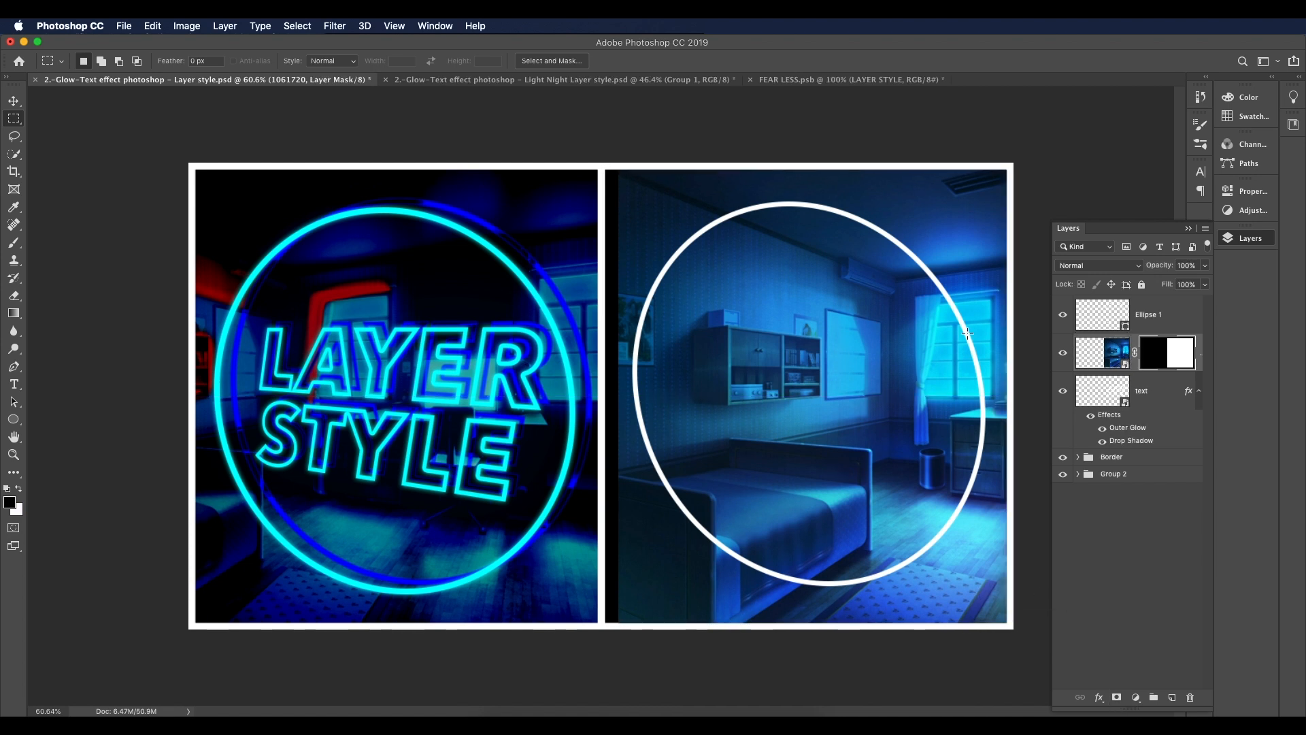
{"action": "left_click_drag", "start_coordinate": [1158, 354], "coordinate": [1115, 451]}
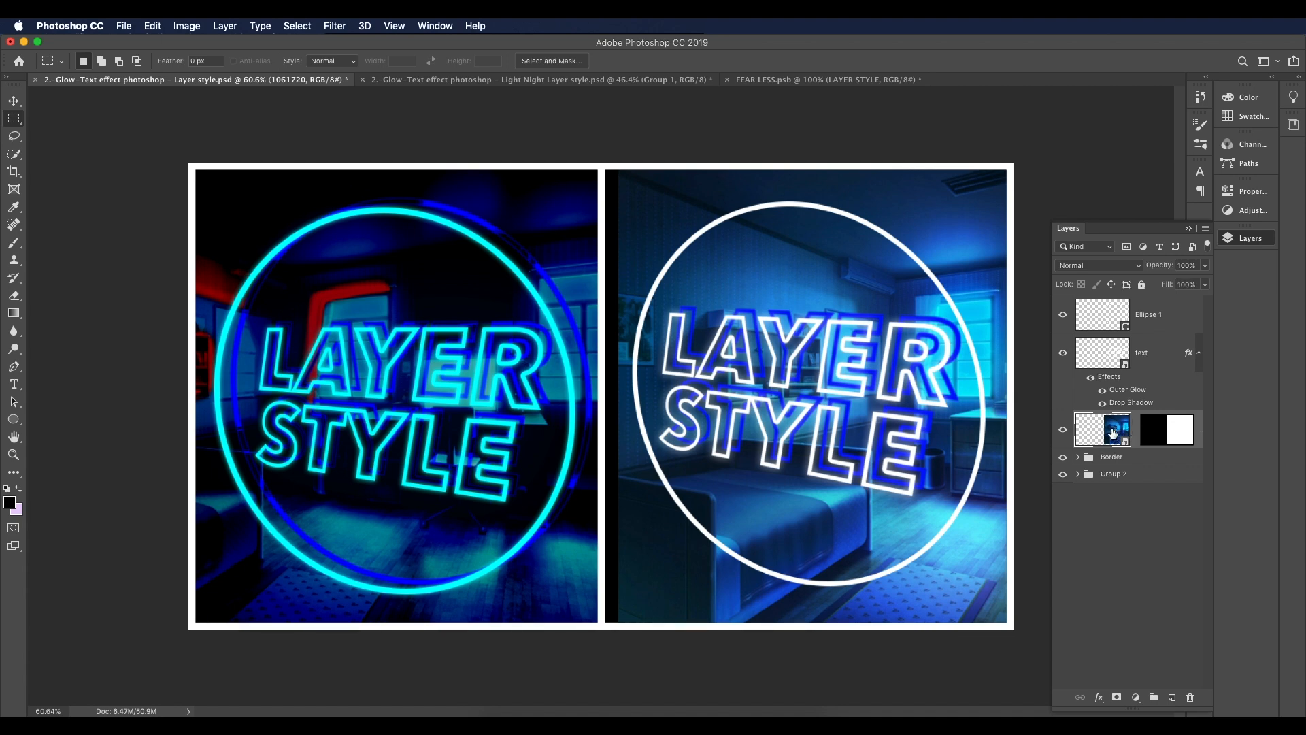
Step: Reposition the room photo so it fills the right-hand panel and shows the same desk and window area as the finished example
{"action": "left_click", "coordinate": [13, 101]}
{"action": "left_click_drag", "start_coordinate": [718, 192], "coordinate": [502, 186]}
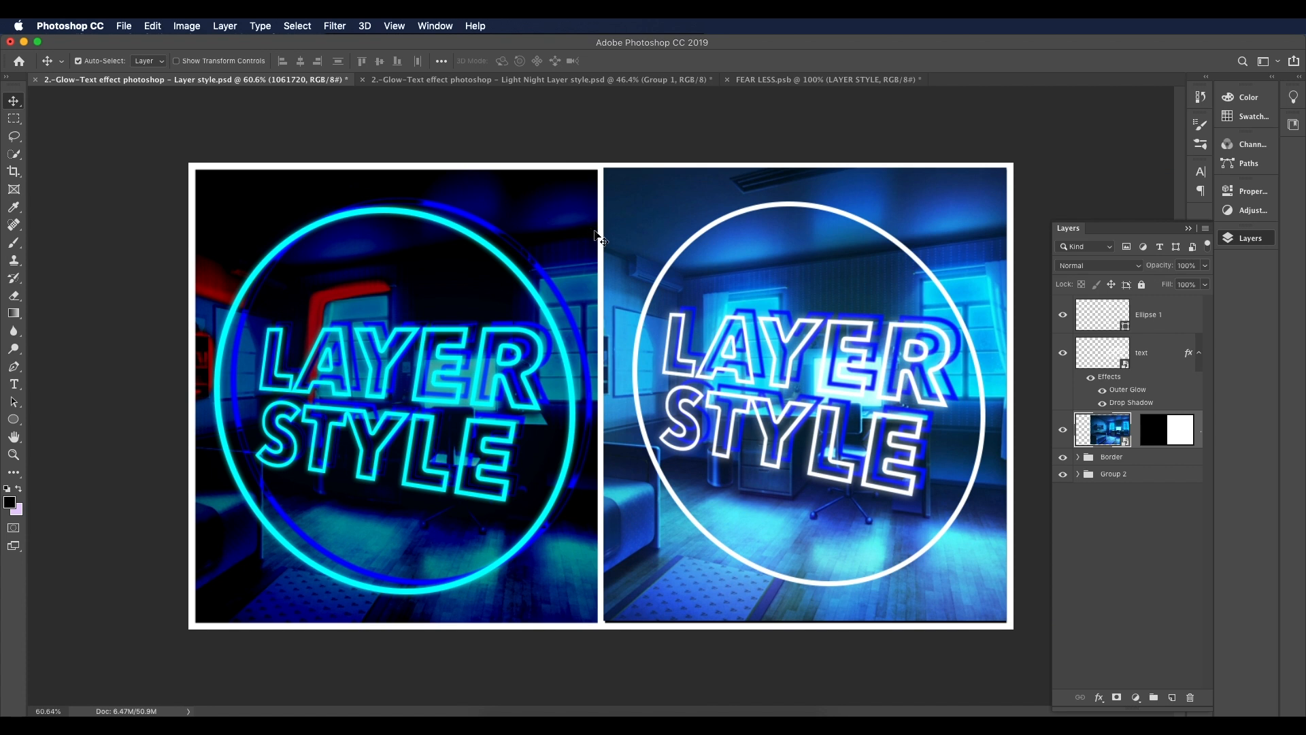
{"action": "left_click_drag", "start_coordinate": [629, 573], "coordinate": [639, 573]}
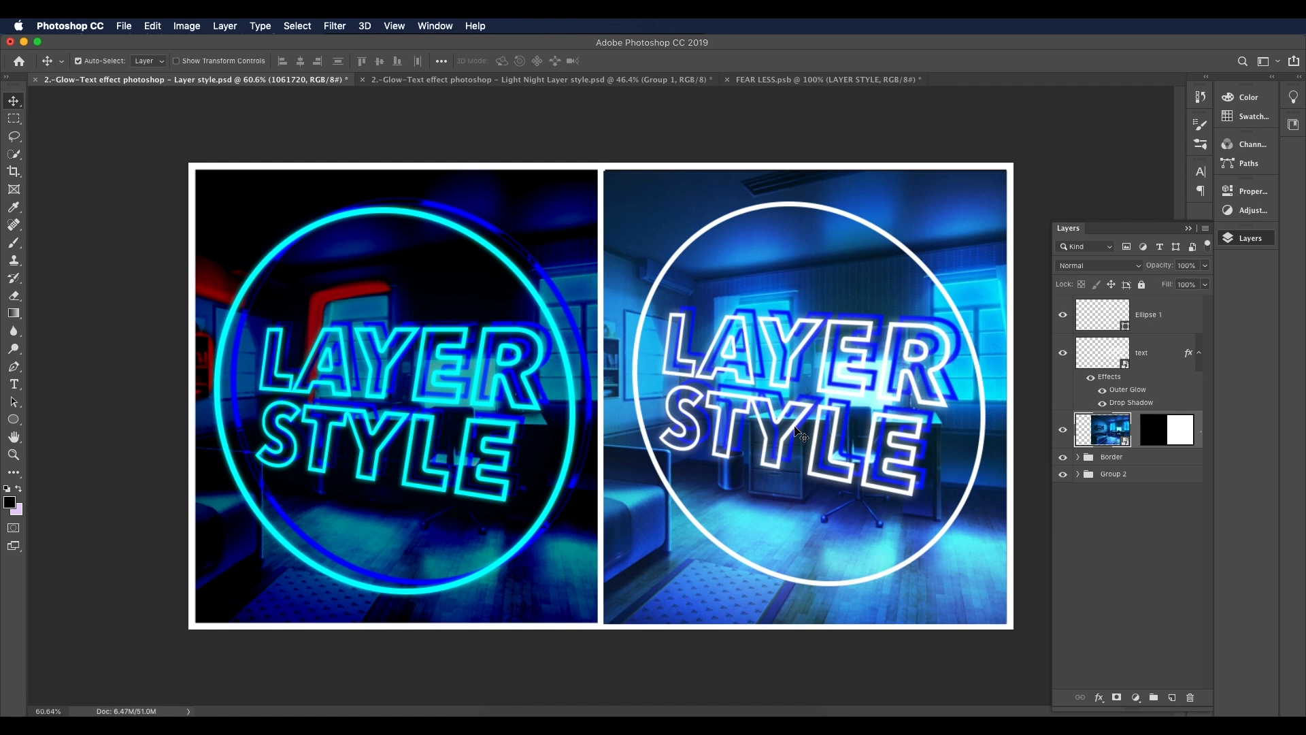
Step: Add a Brightness/Contrast adjustment layer above the room photo with brightness -100 and contrast 24
{"action": "left_click", "coordinate": [1135, 697]}
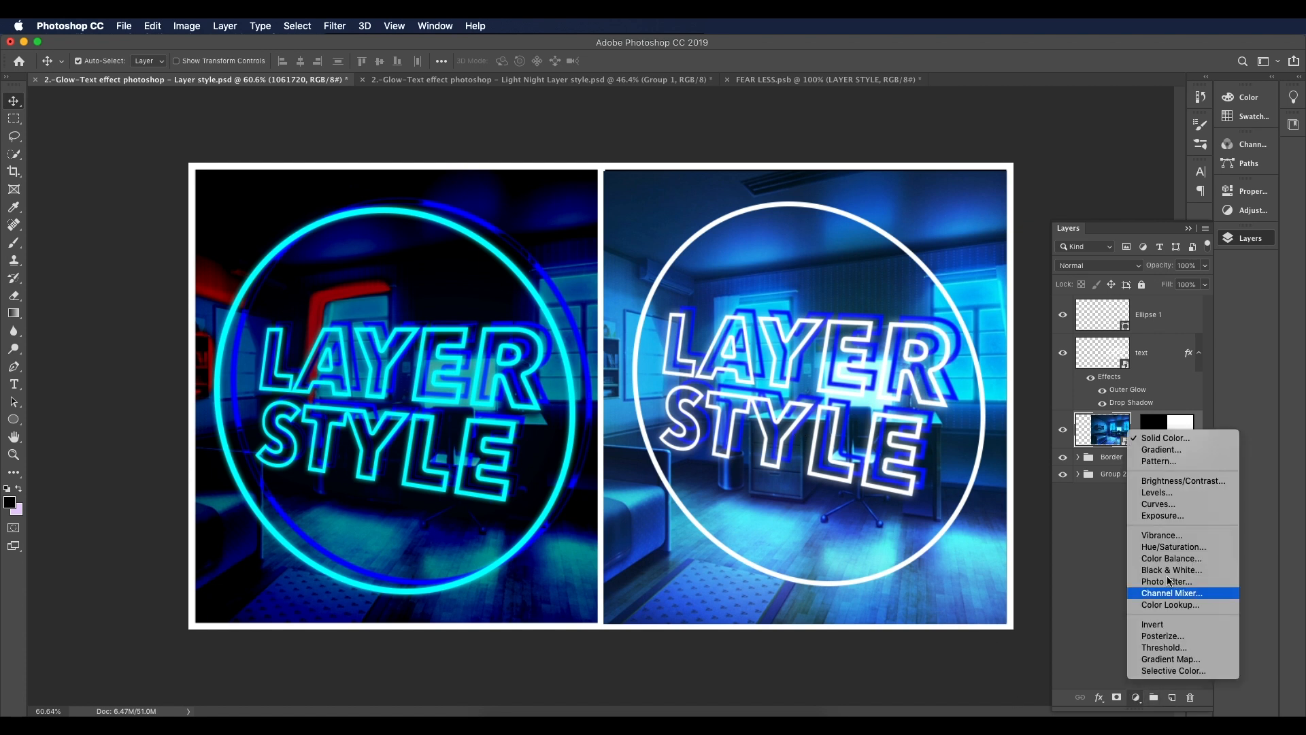
{"action": "left_click", "coordinate": [1173, 481]}
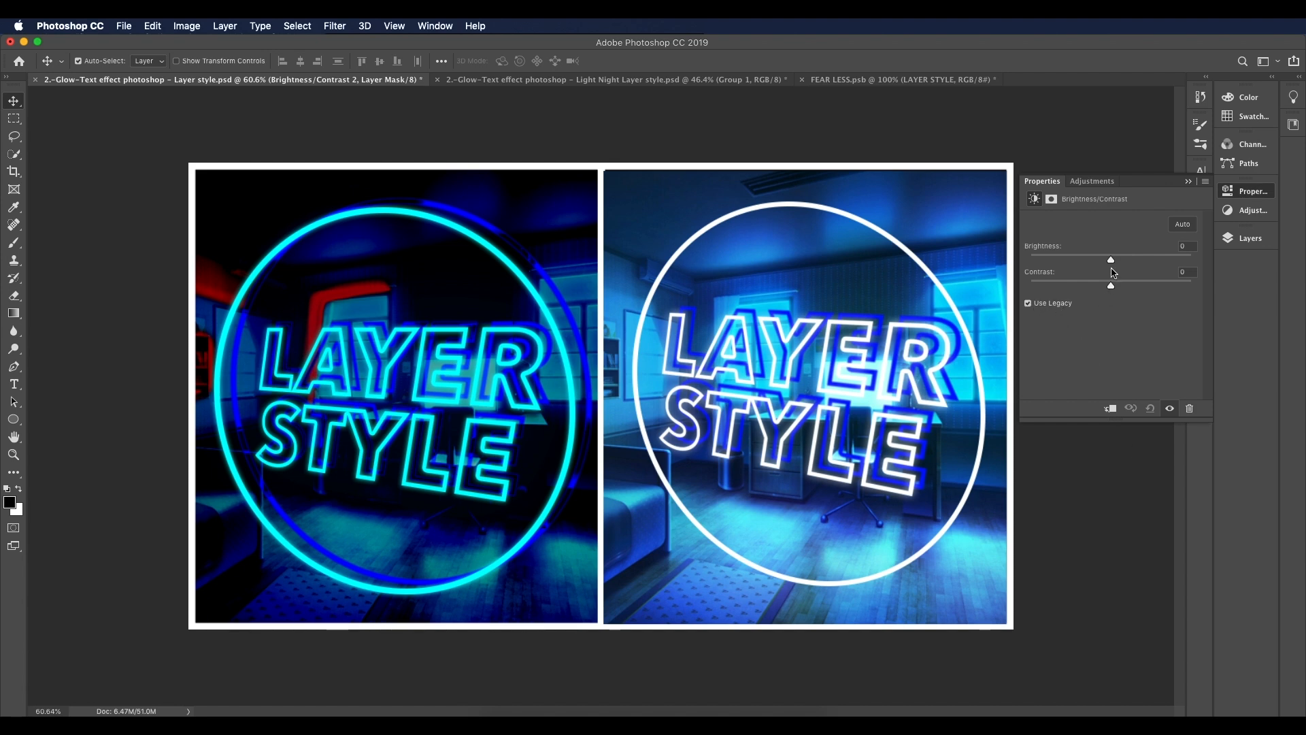
{"action": "left_click_drag", "start_coordinate": [1114, 261], "coordinate": [855, 265]}
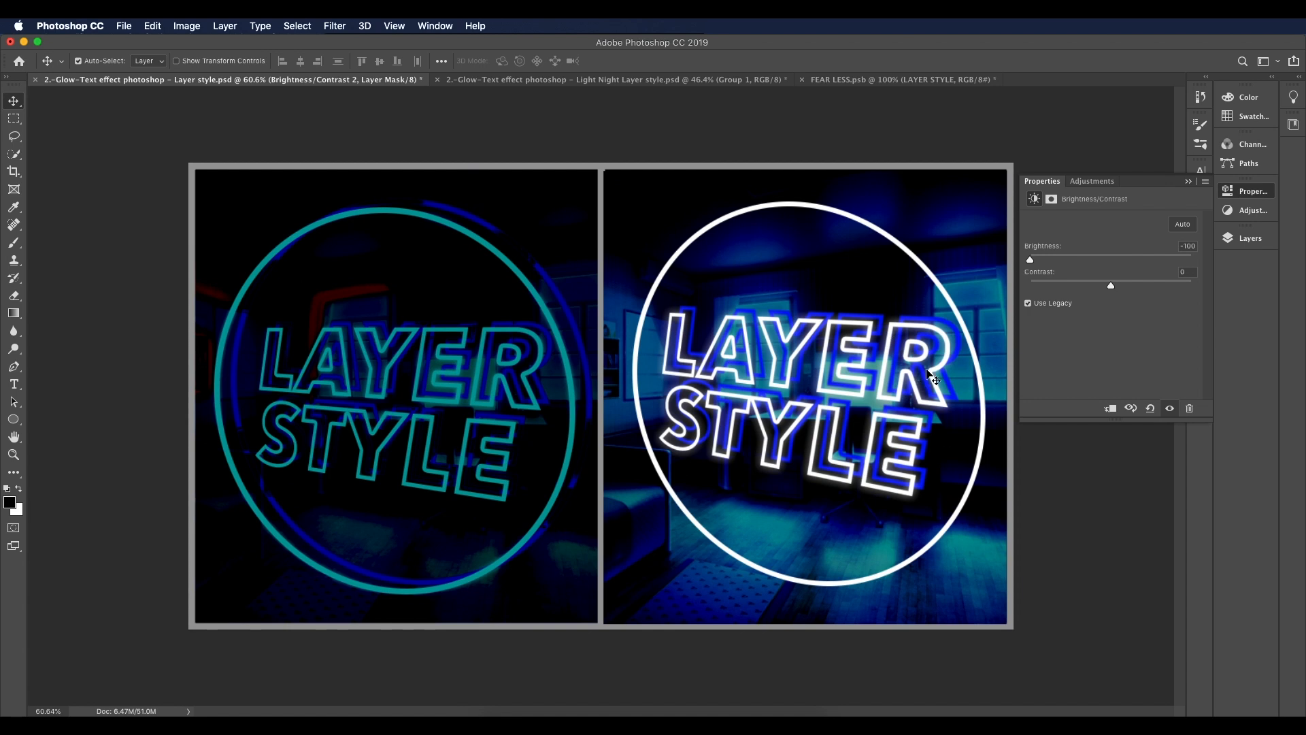
{"action": "left_click_drag", "start_coordinate": [1113, 290], "coordinate": [1126, 290]}
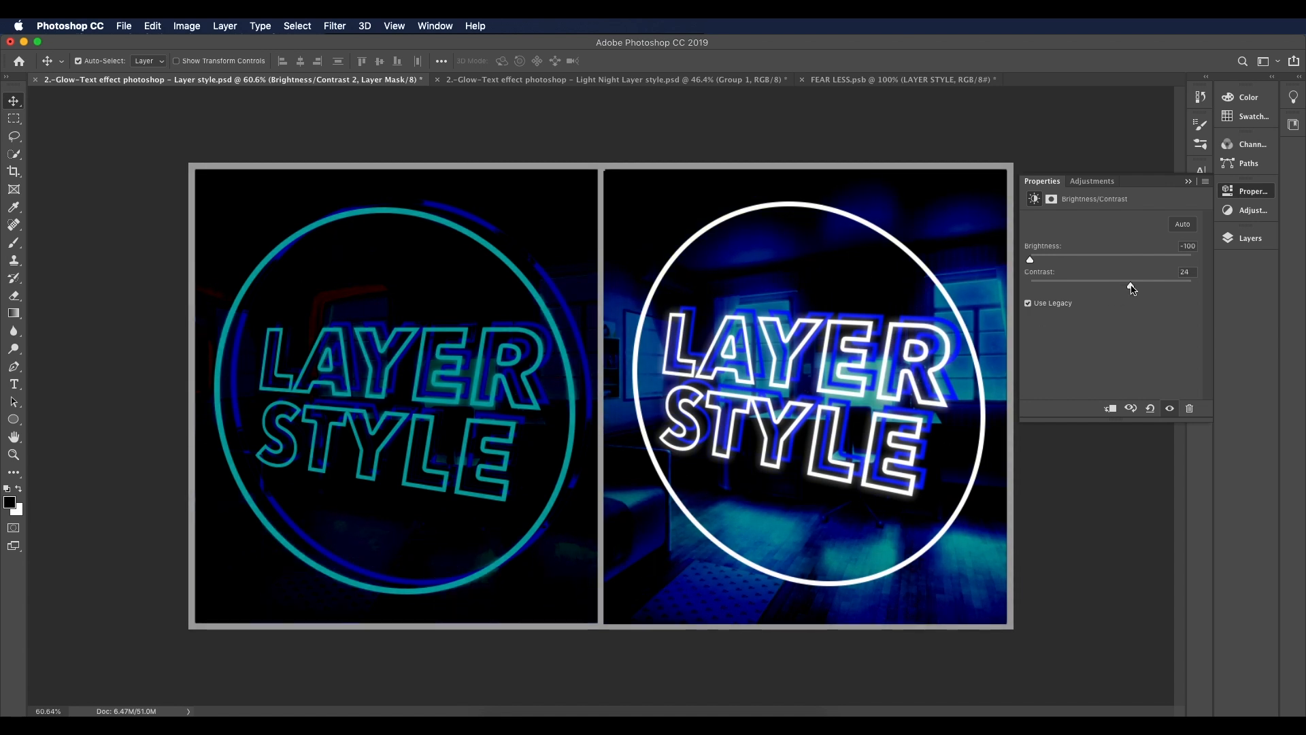
Step: Clip the Brightness/Contrast adjustment to the room photo and reduce its contrast to about 5
{"action": "left_click", "coordinate": [1246, 238]}
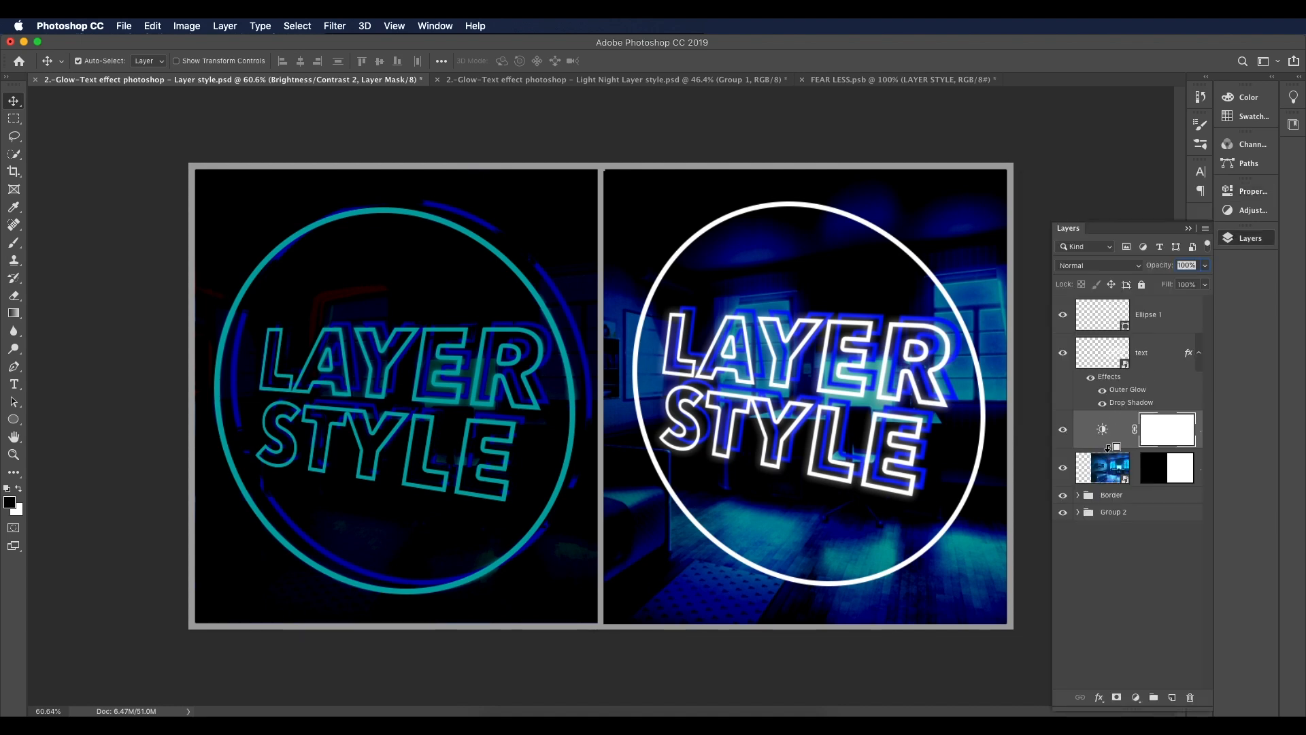
{"action": "left_click", "coordinate": [1108, 448], "text": "alt"}
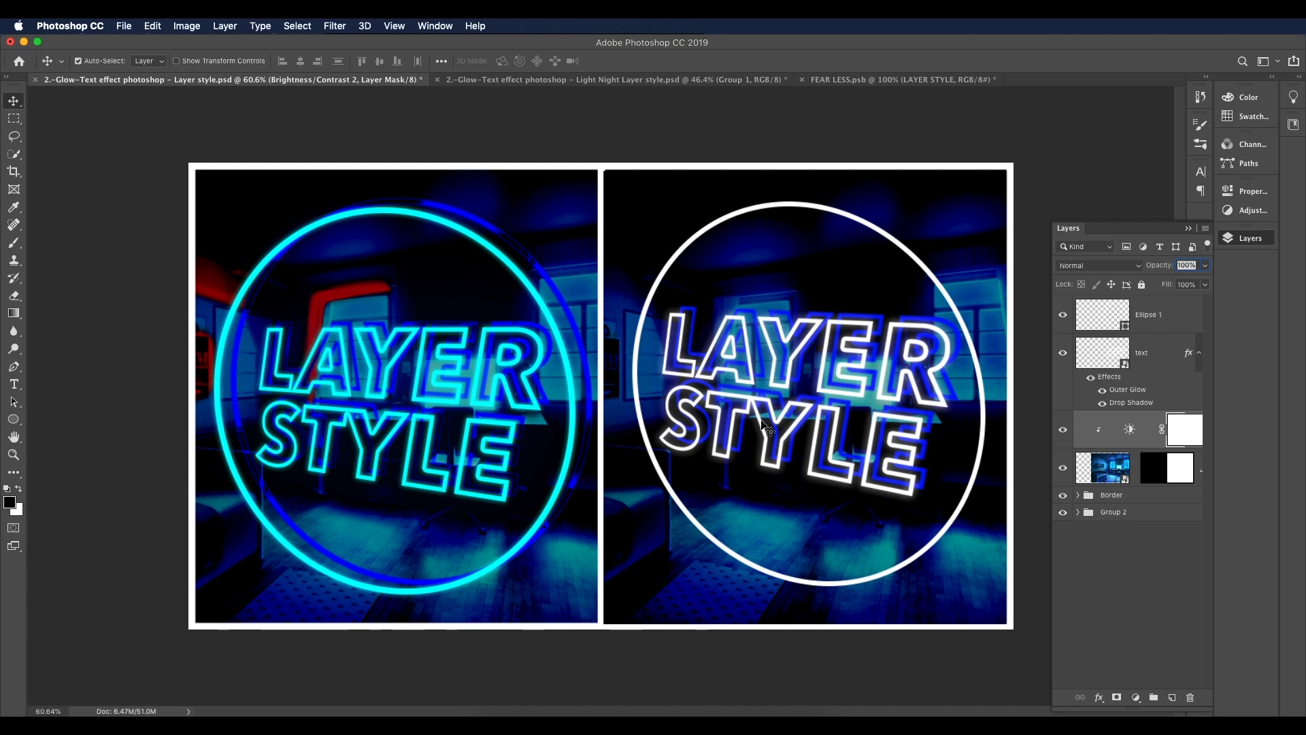
{"action": "double_click", "coordinate": [1131, 429]}
{"action": "left_click_drag", "start_coordinate": [1132, 287], "coordinate": [1125, 286]}
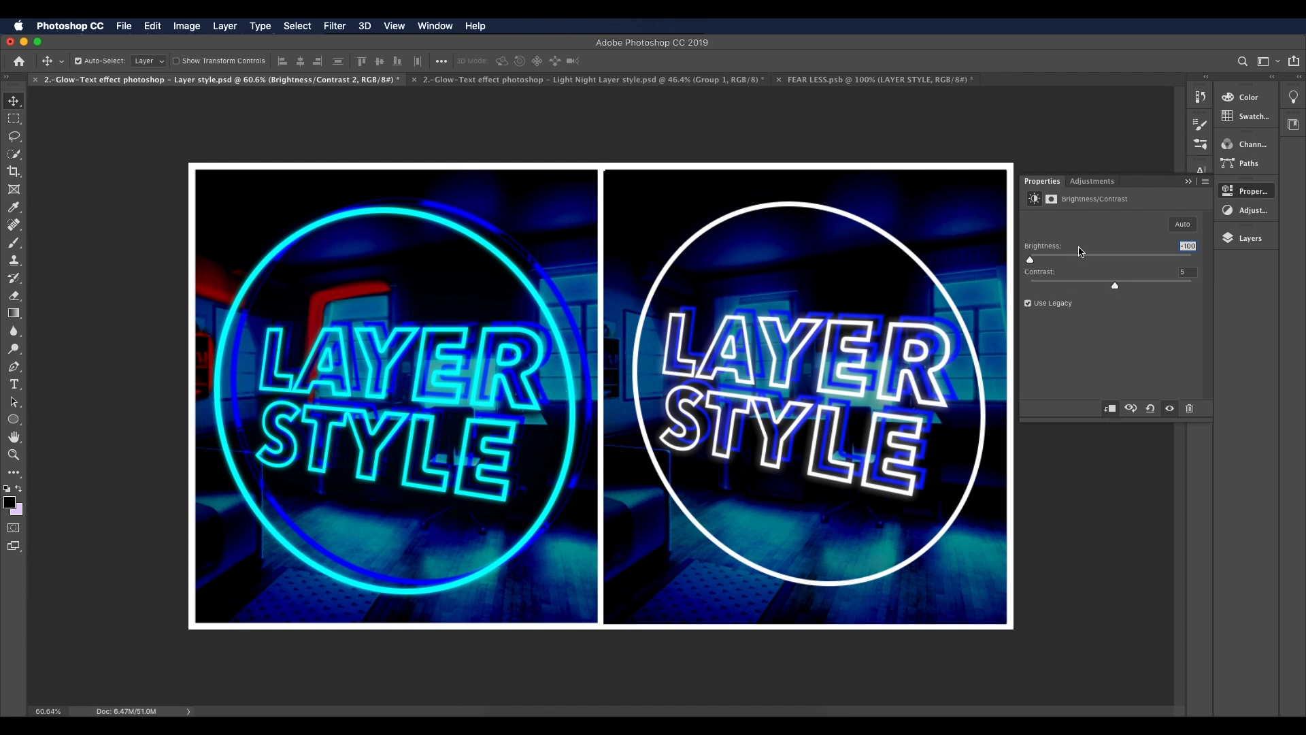
{"action": "left_click_drag", "start_coordinate": [1111, 289], "coordinate": [1112, 289]}
{"action": "left_click", "coordinate": [1252, 239]}
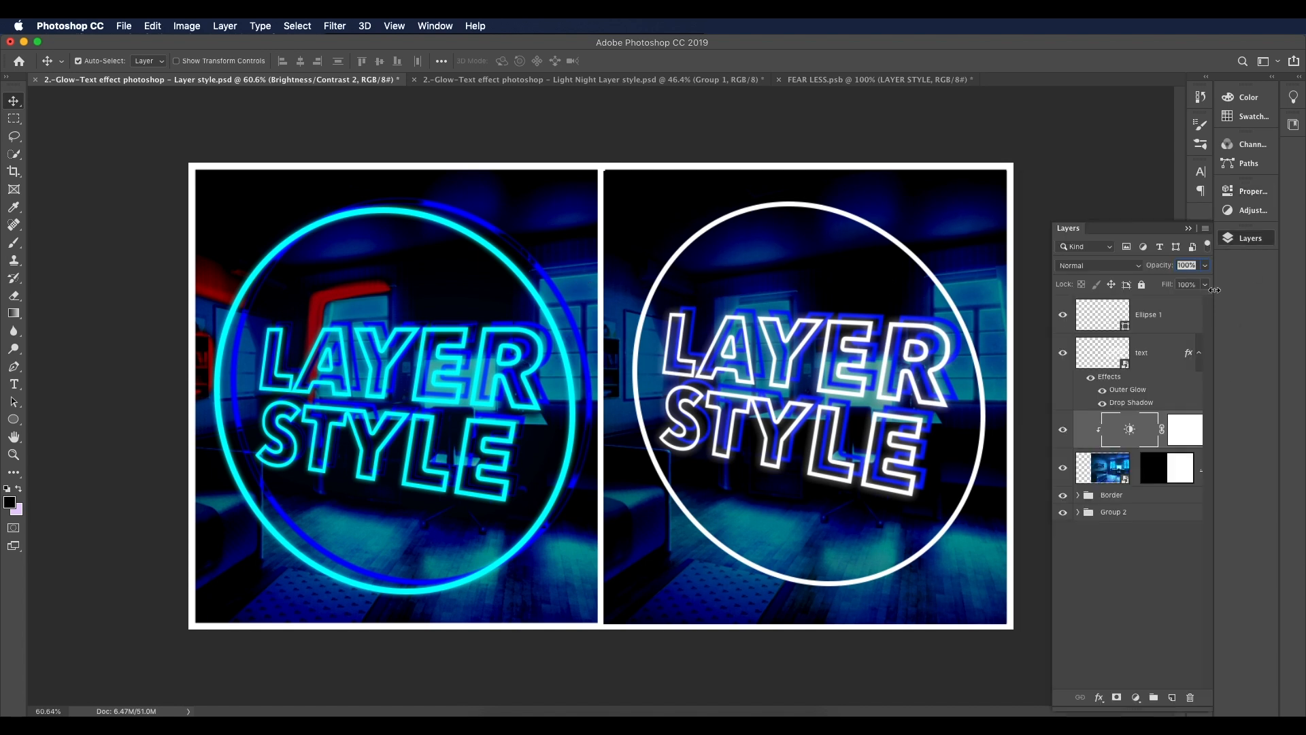
Step: Set the text layer's Drop Shadow blend mode to Overlay, comparing it against Normal, and apply the style
{"action": "double_click", "coordinate": [1123, 406]}
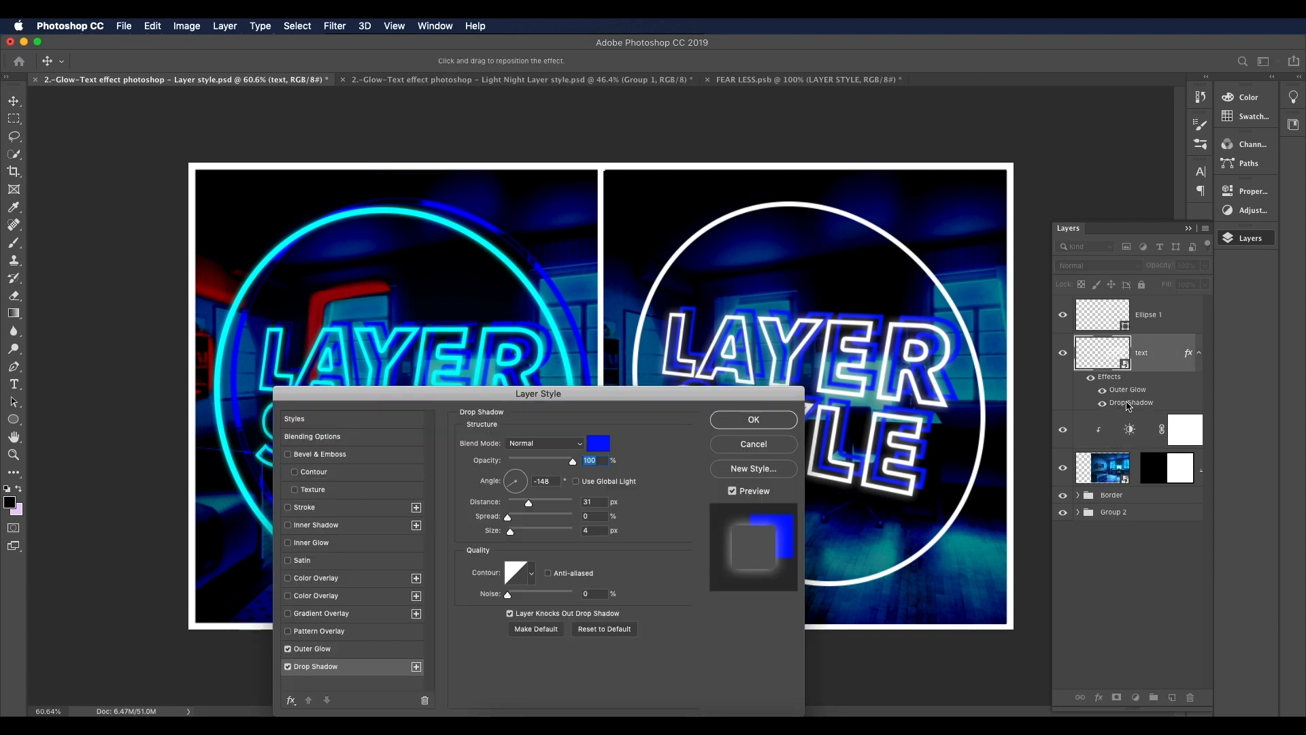
{"action": "left_click_drag", "start_coordinate": [544, 391], "coordinate": [1010, 306]}
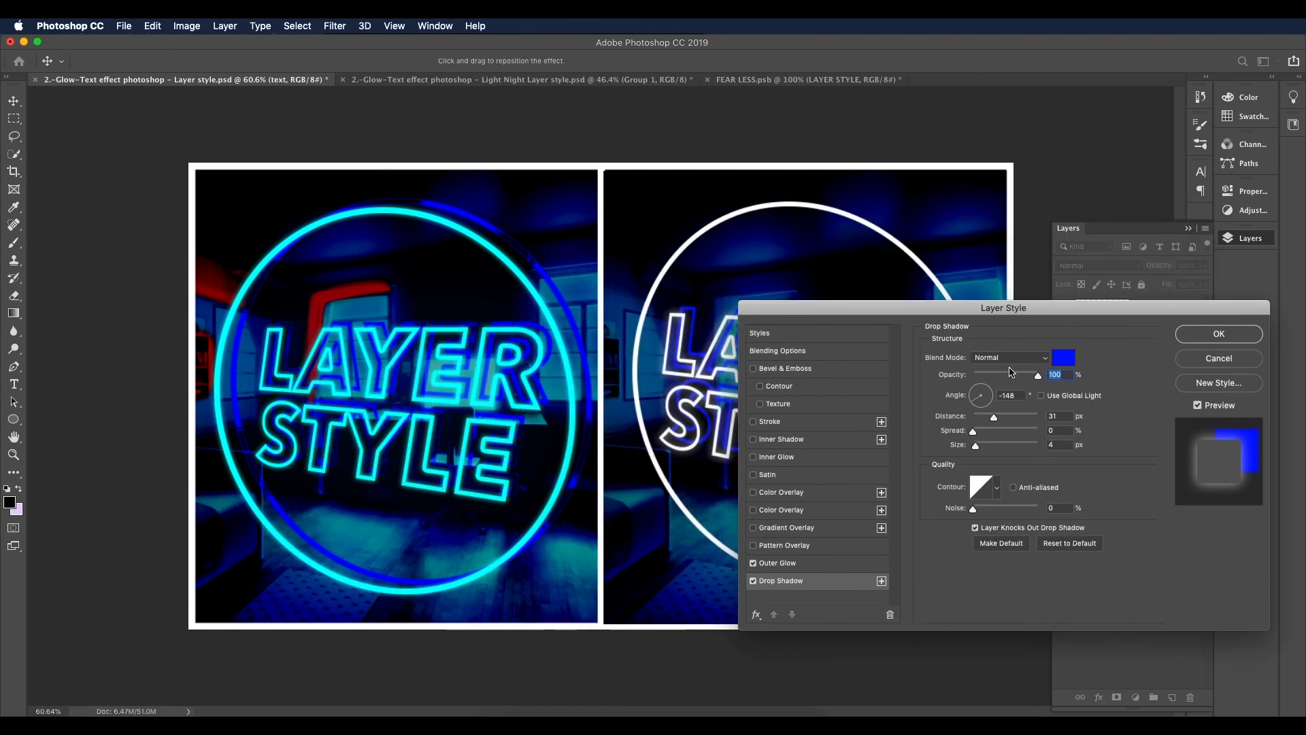
{"action": "left_click", "coordinate": [1007, 356]}
{"action": "left_click", "coordinate": [1004, 504]}
{"action": "left_click_drag", "start_coordinate": [1016, 313], "coordinate": [888, 509]}
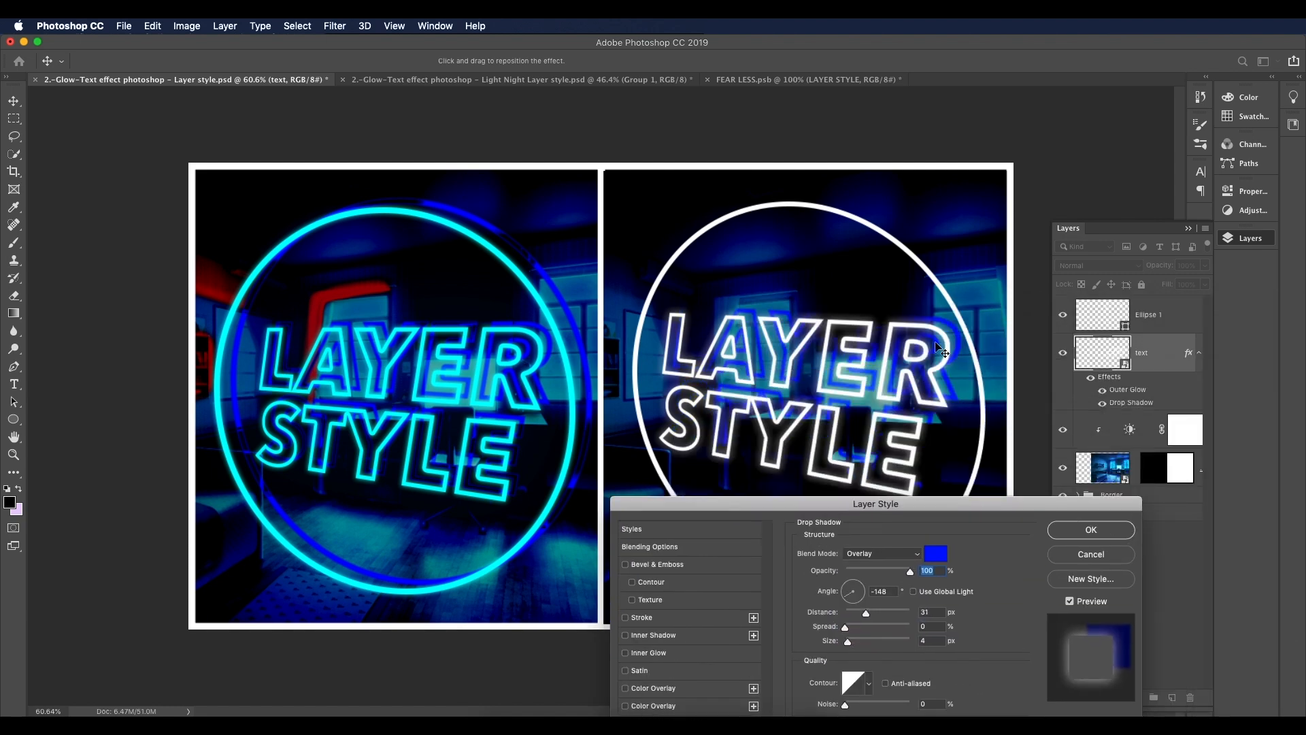
{"action": "left_click", "coordinate": [873, 554]}
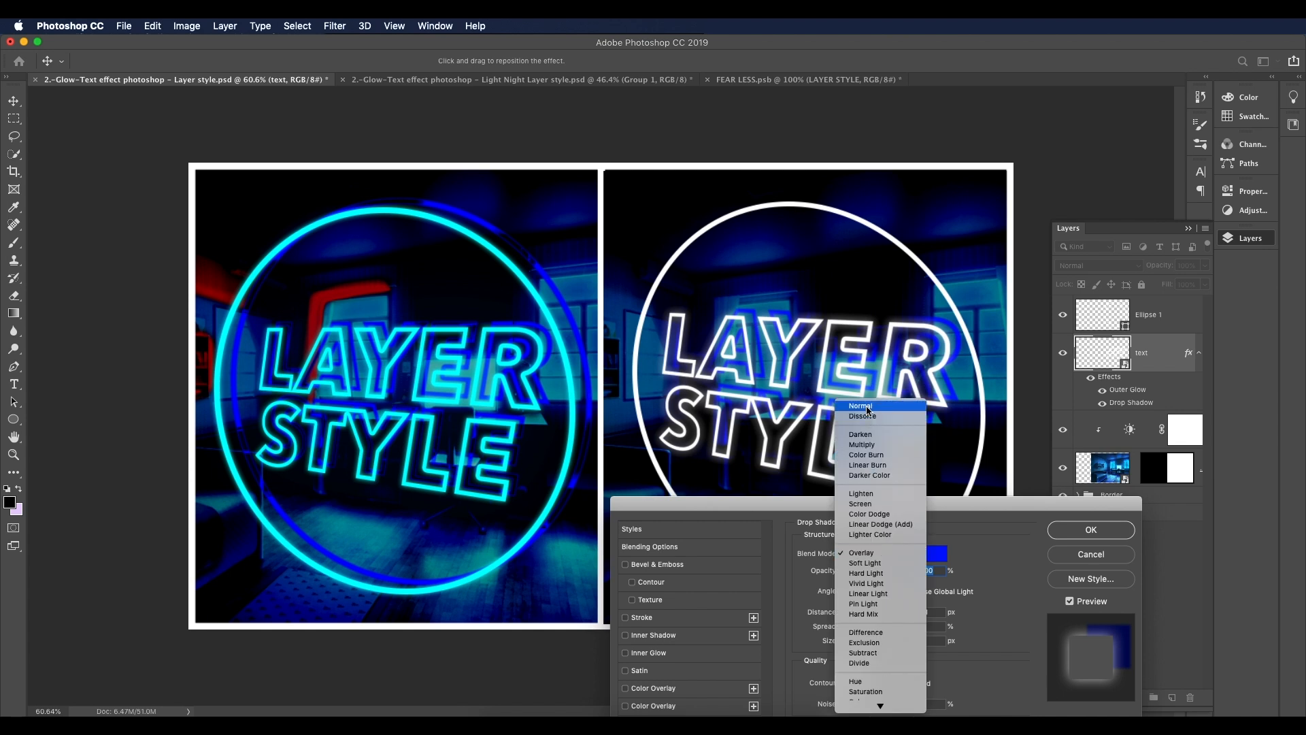
{"action": "left_click", "coordinate": [861, 406]}
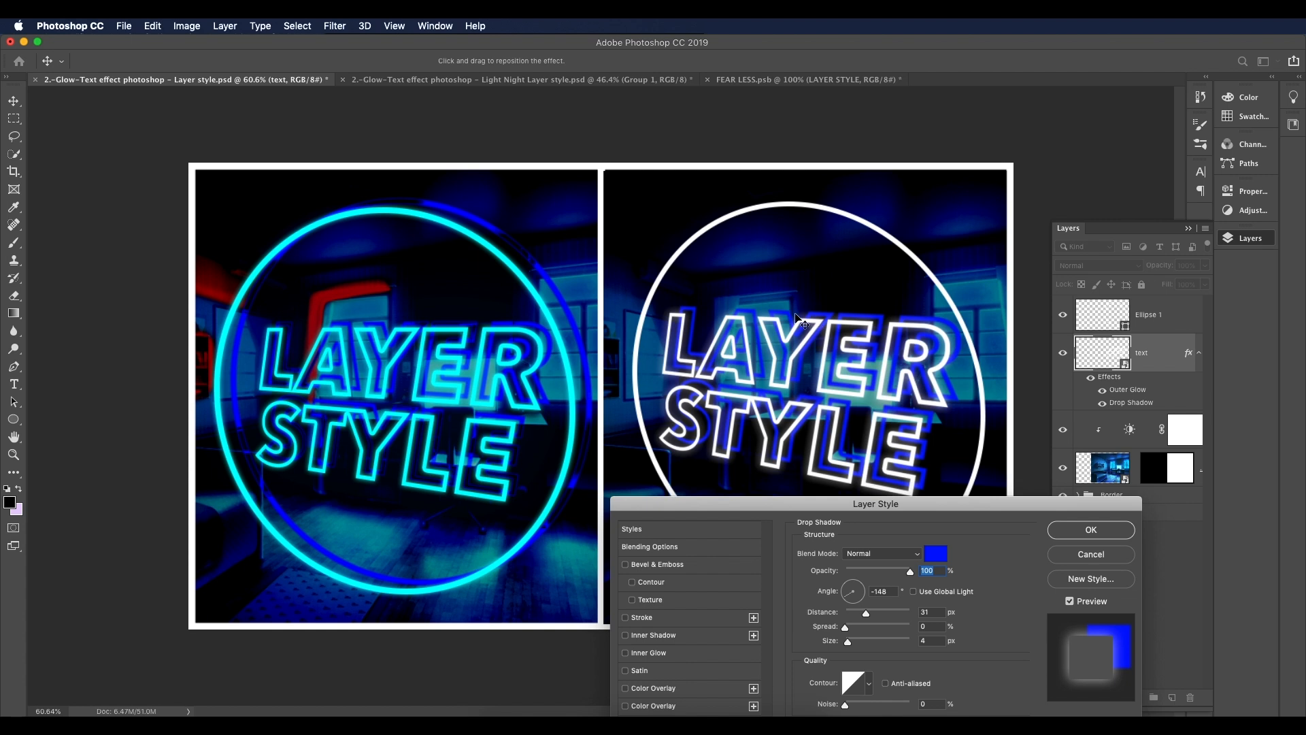
{"action": "left_click", "coordinate": [872, 558]}
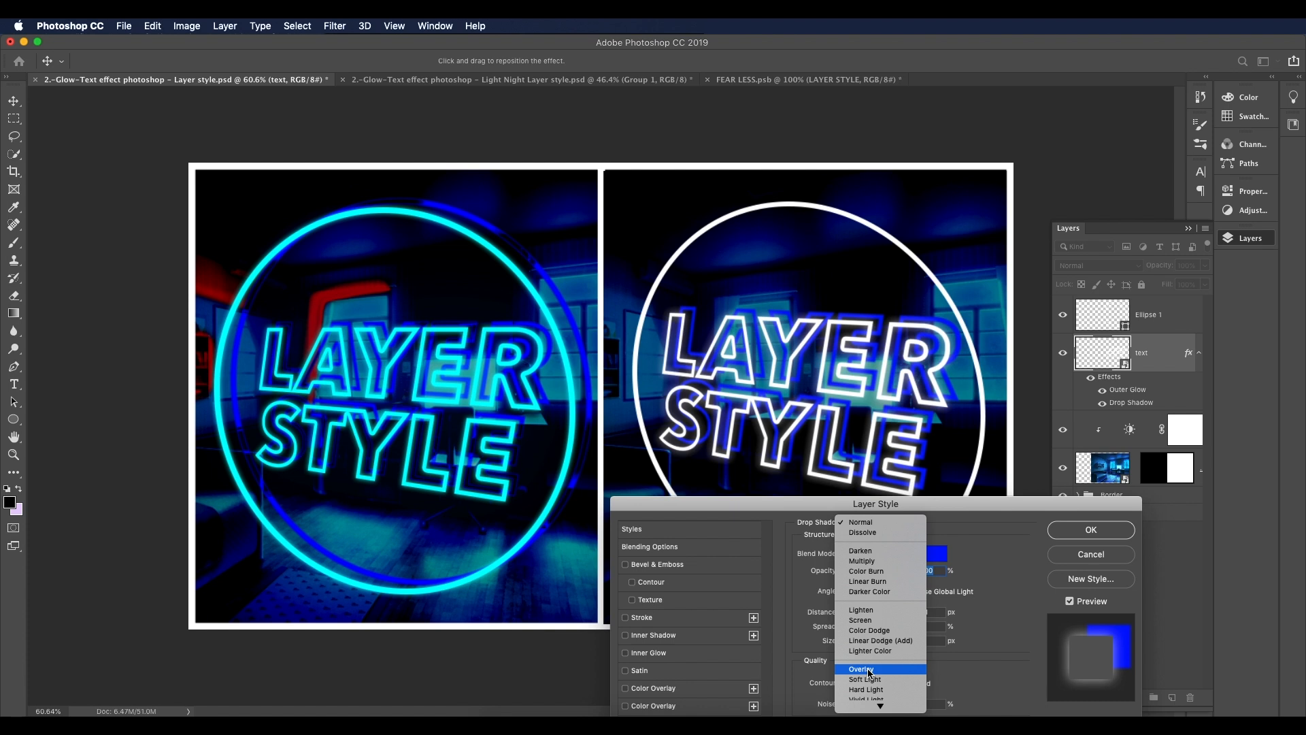
{"action": "left_click", "coordinate": [869, 670]}
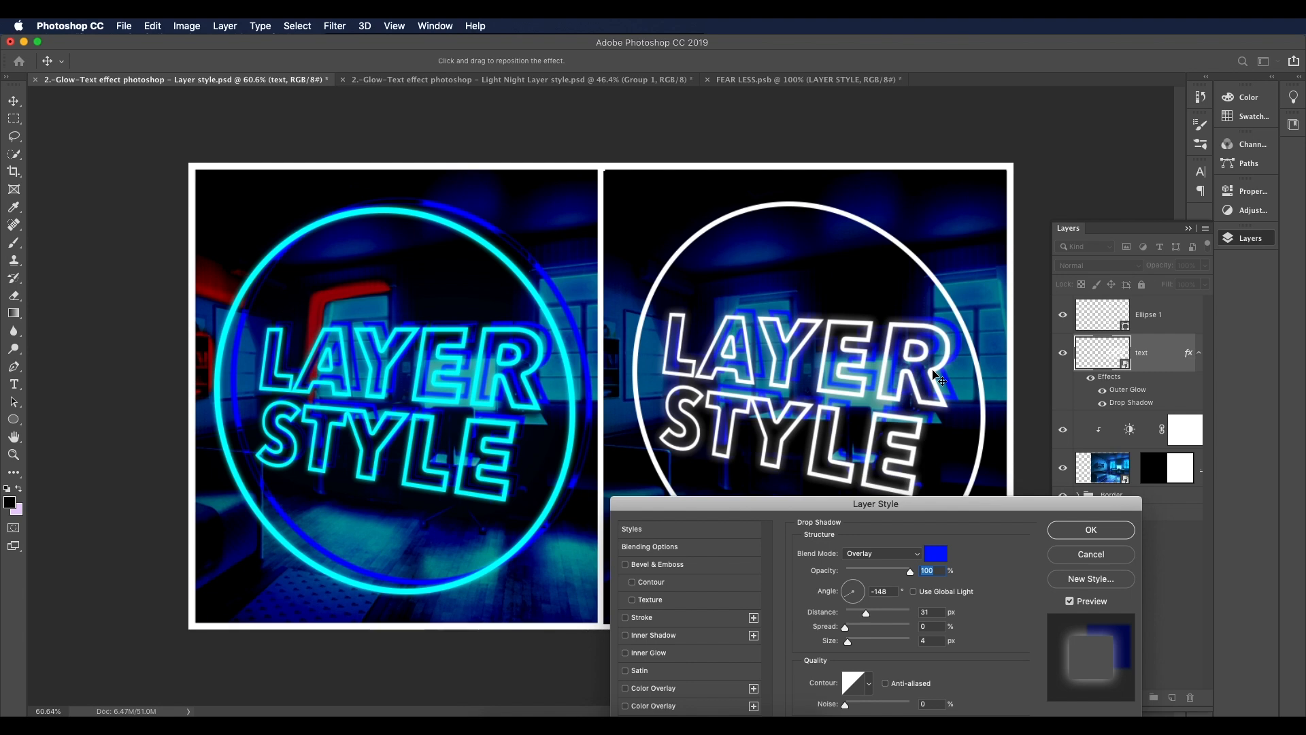
{"action": "key", "text": "Return"}
Step: Copy the text layer's Outer Glow and Drop Shadow effects onto the Ellipse 1 layer
{"action": "scroll", "coordinate": [852, 348], "scroll_direction": "down", "scroll_amount": 3}
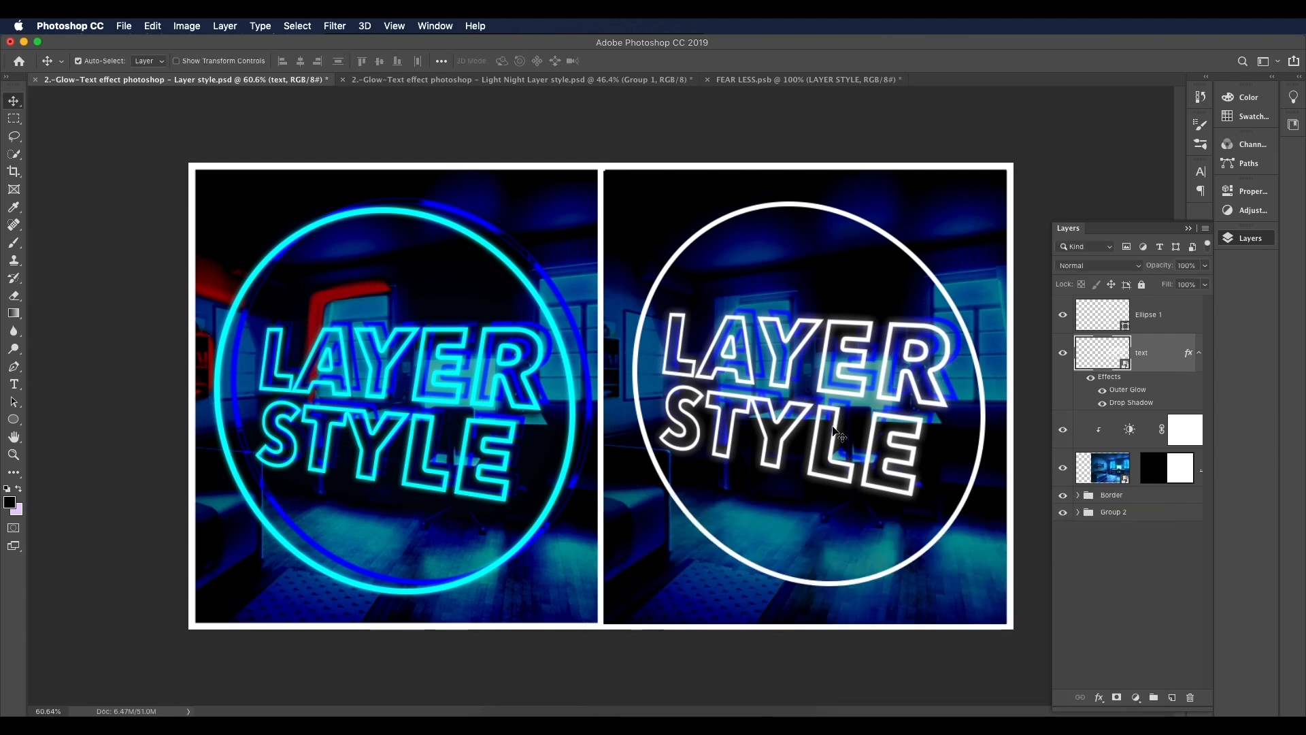
{"action": "scroll", "coordinate": [852, 348], "scroll_direction": "up", "scroll_amount": 4}
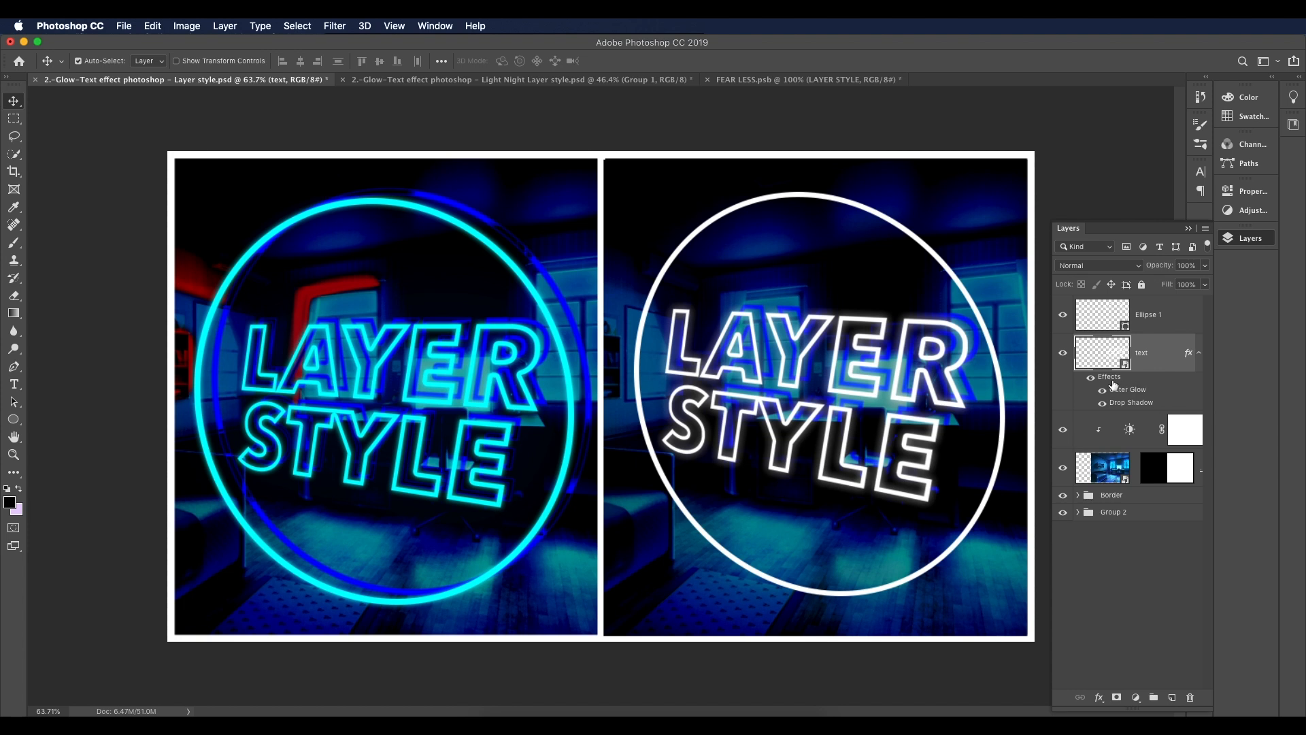
{"action": "left_click_drag", "start_coordinate": [1115, 382], "coordinate": [1149, 325]}
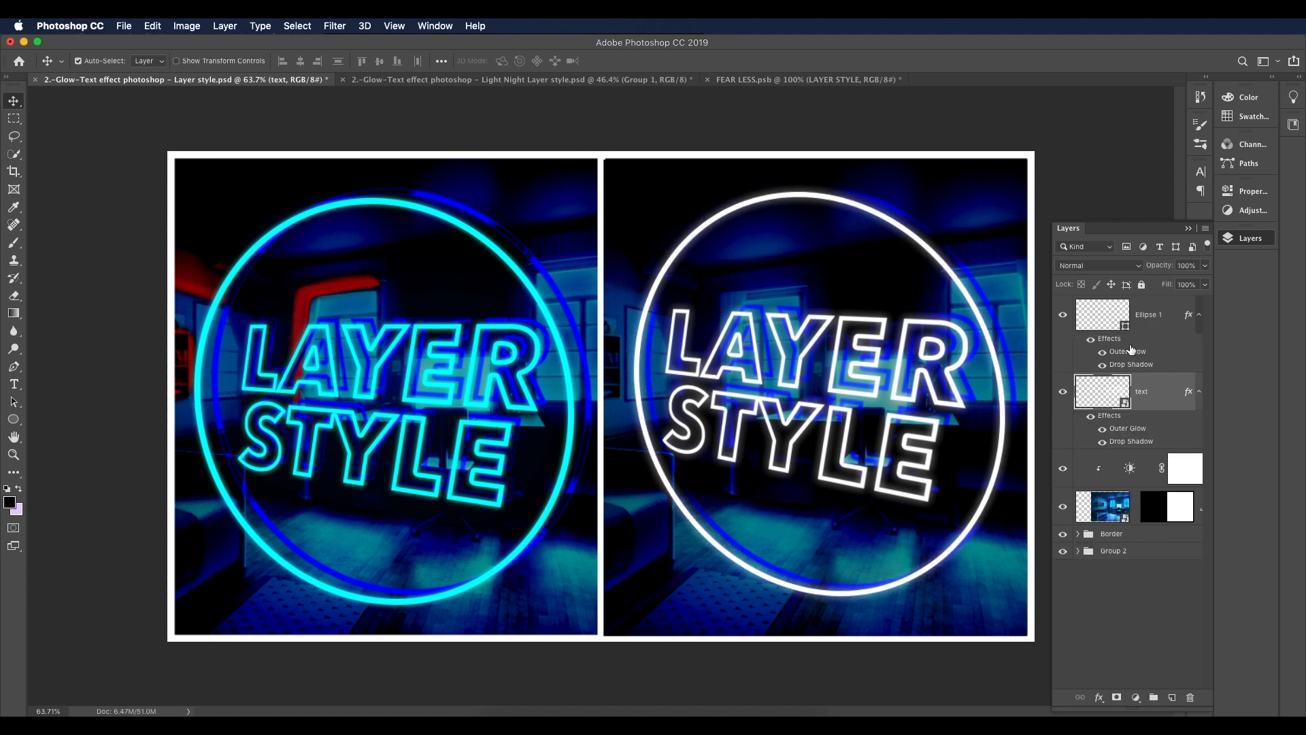
{"action": "left_click", "coordinate": [1062, 315]}
Step: Set the Ellipse 1 layer's Drop Shadow distance to 44 px and apply the style
{"action": "double_click", "coordinate": [1112, 338]}
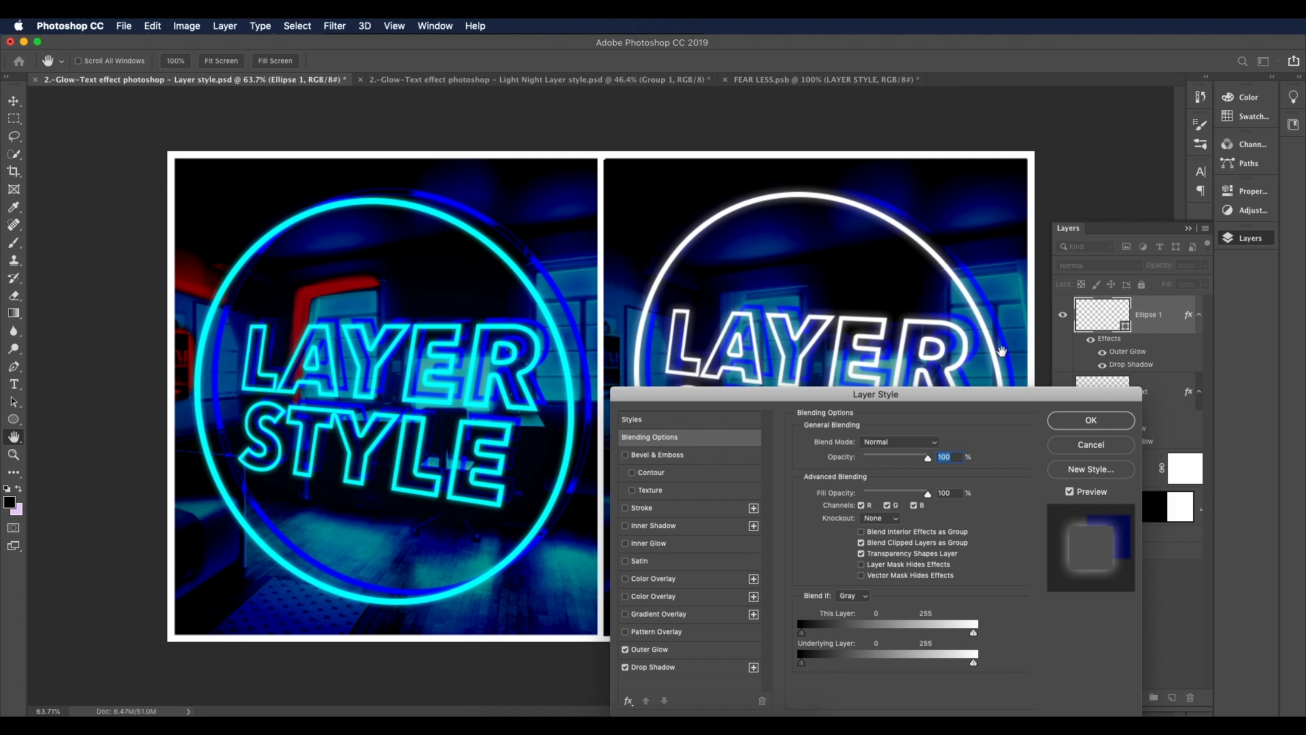
{"action": "left_click_drag", "start_coordinate": [983, 393], "coordinate": [1066, 212]}
{"action": "left_click", "coordinate": [768, 485]}
{"action": "left_click_drag", "start_coordinate": [951, 215], "coordinate": [340, 143]}
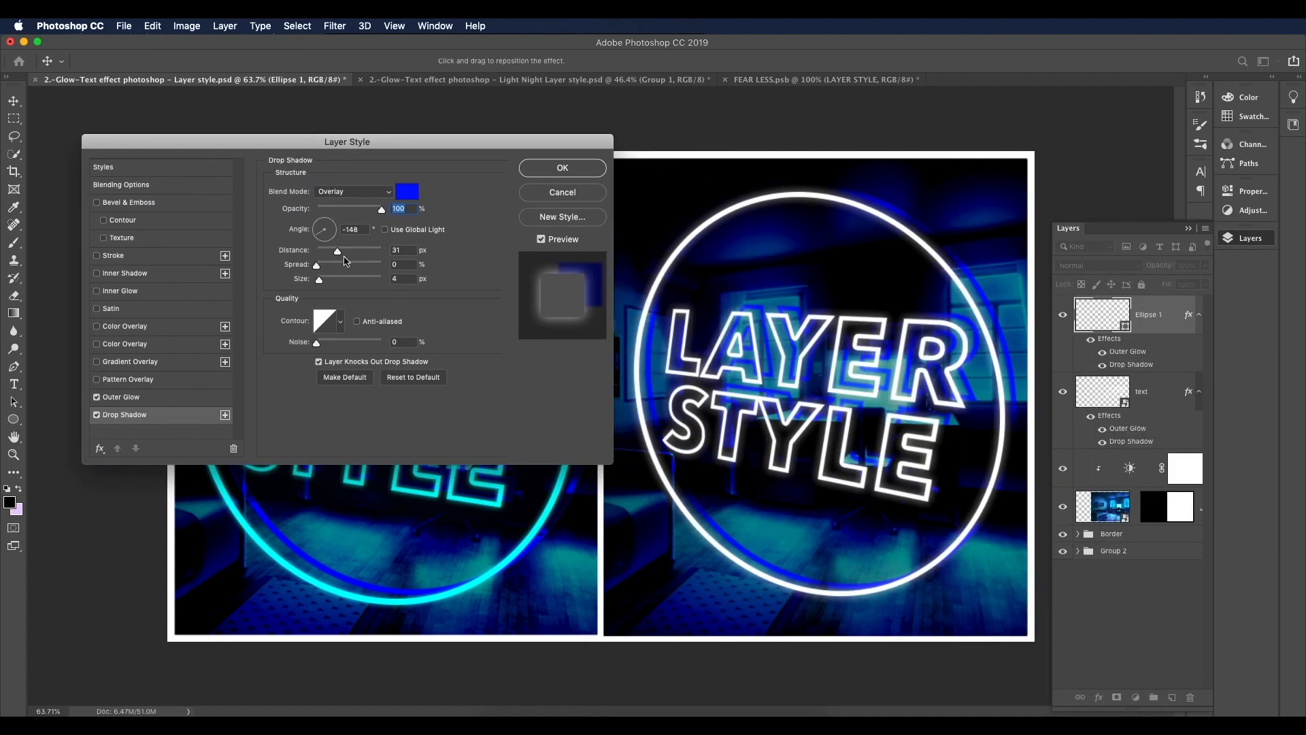
{"action": "left_click_drag", "start_coordinate": [340, 256], "coordinate": [346, 258]}
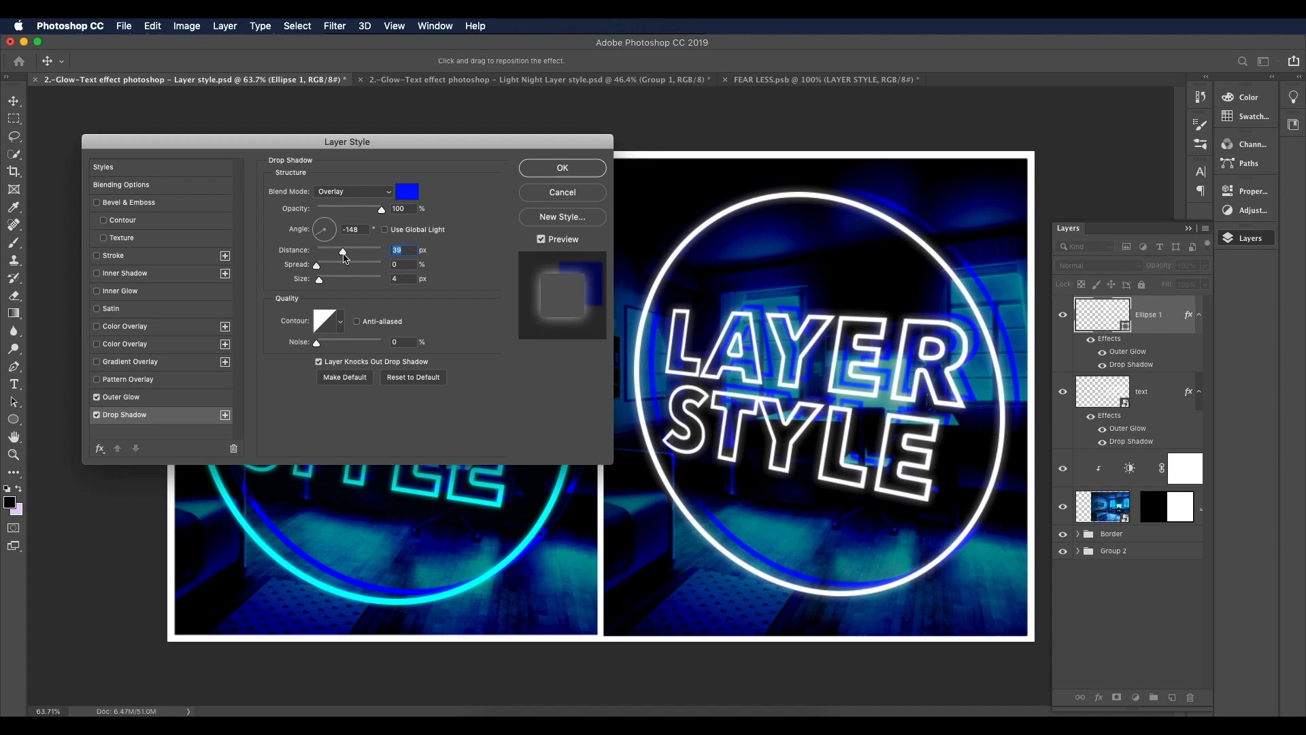
{"action": "left_click_drag", "start_coordinate": [361, 133], "coordinate": [417, 413]}
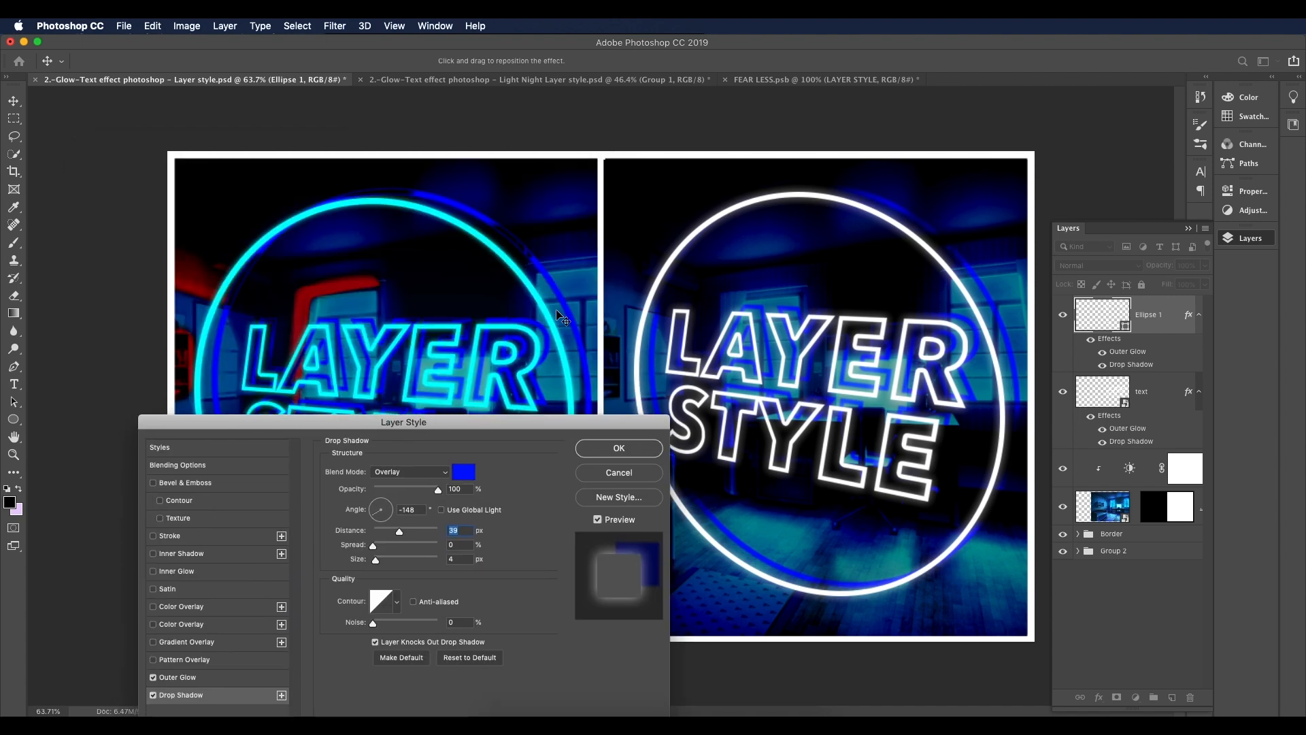
{"action": "left_click_drag", "start_coordinate": [400, 534], "coordinate": [404, 536]}
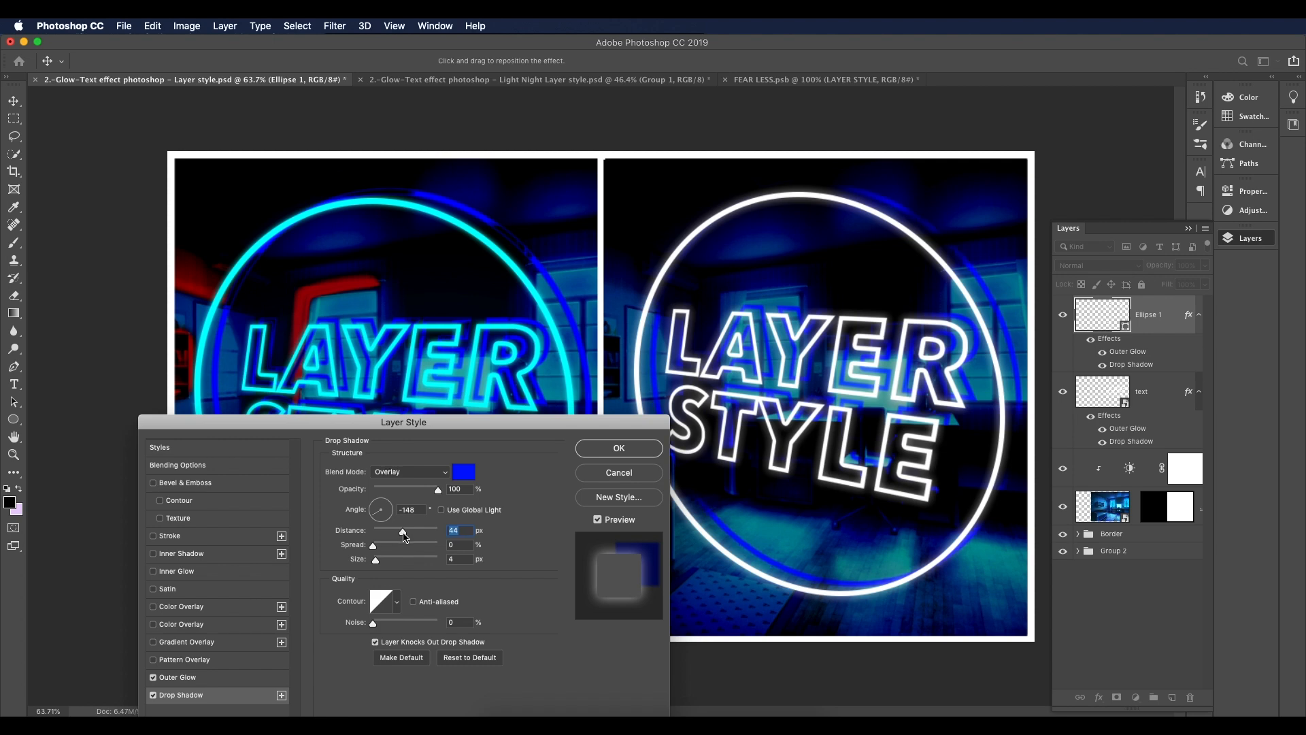
{"action": "left_click", "coordinate": [600, 453]}
{"action": "scroll", "coordinate": [541, 481], "scroll_direction": "down", "scroll_amount": 5}
{"action": "scroll", "coordinate": [518, 506], "scroll_direction": "up", "scroll_amount": 4}
{"action": "scroll", "coordinate": [704, 388], "scroll_direction": "up", "scroll_amount": 1}
{"action": "scroll", "coordinate": [436, 405], "scroll_direction": "down", "scroll_amount": 2}
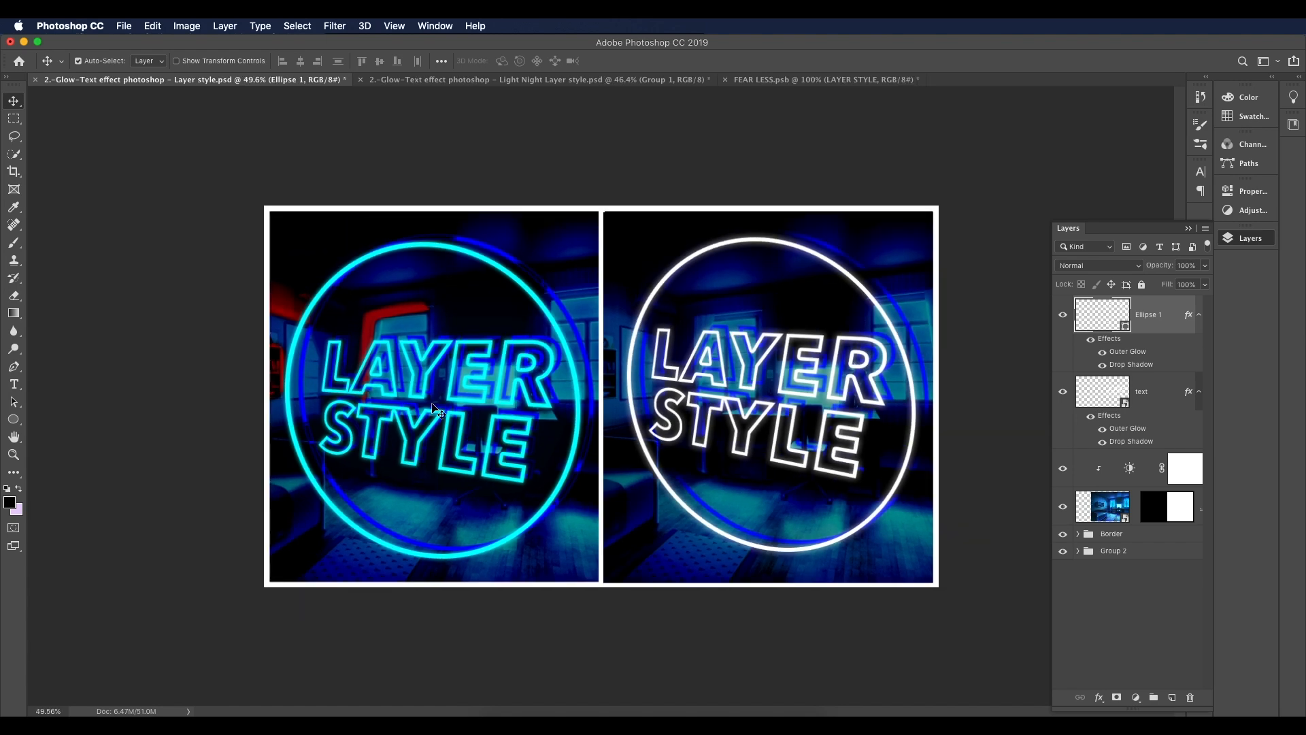
{"action": "scroll", "coordinate": [435, 405], "scroll_direction": "up", "scroll_amount": 2}
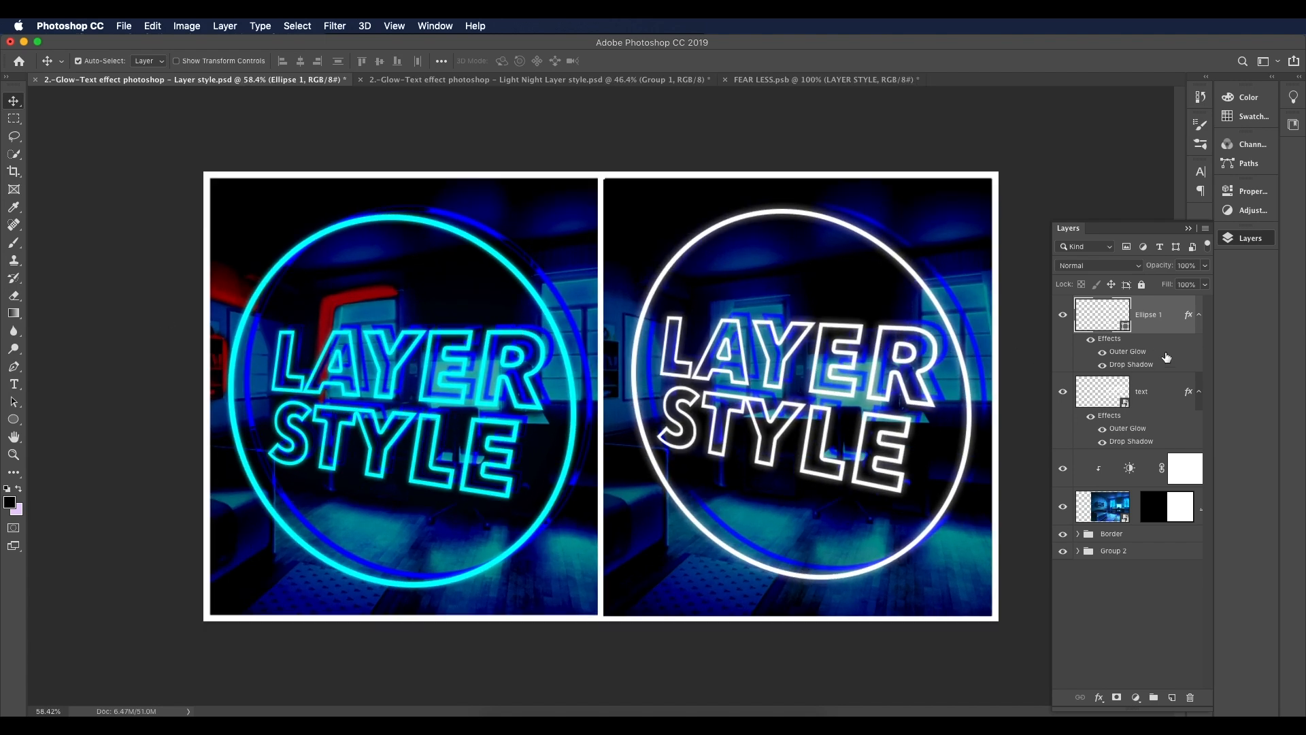
Step: Add a Solid Color fill layer in a saturated blue above the Ellipse 1 layer
{"action": "left_click", "coordinate": [1135, 697]}
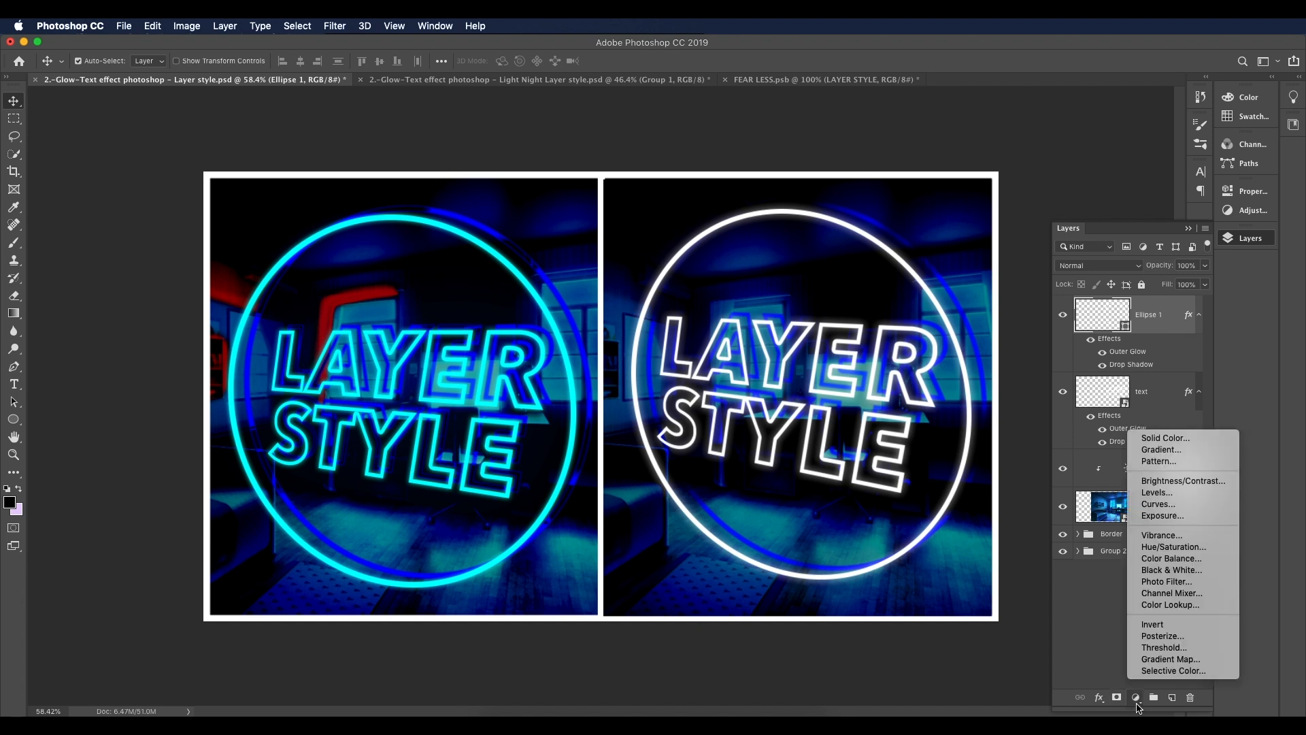
{"action": "left_click", "coordinate": [1165, 438]}
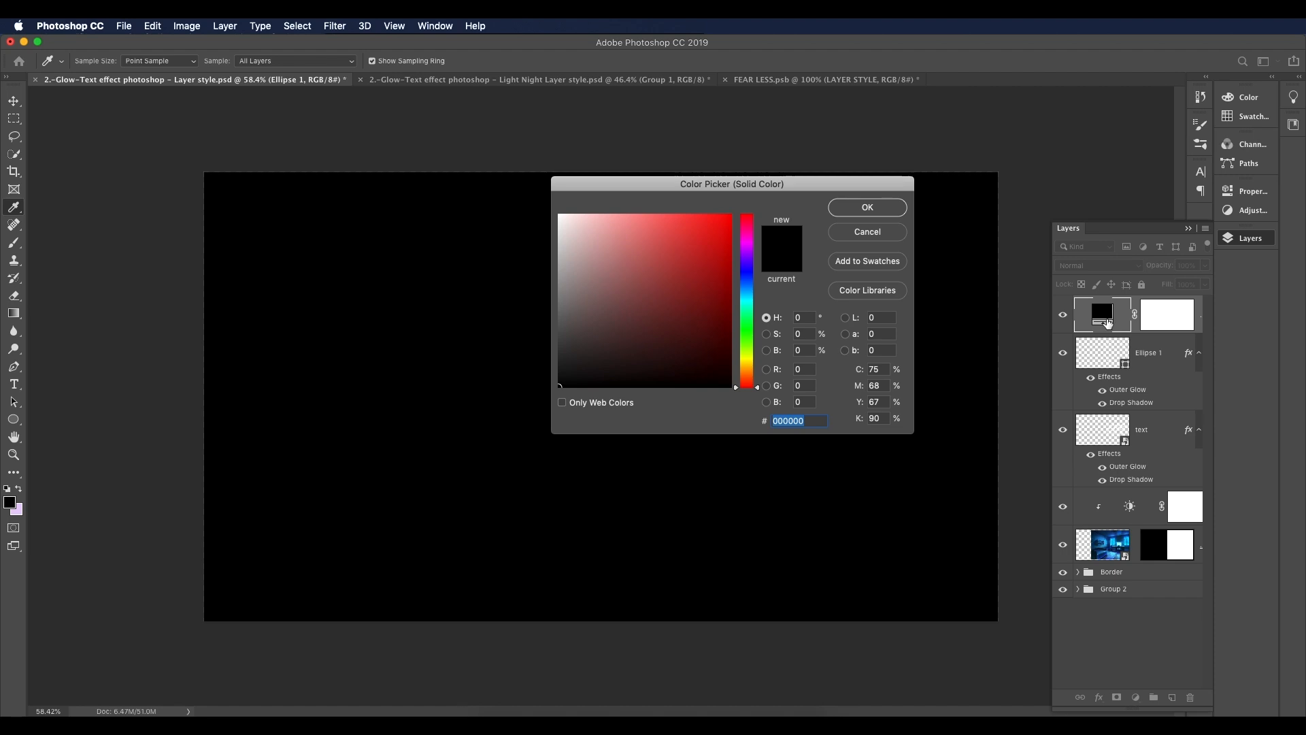
{"action": "mouse_move", "coordinate": [746, 281]}
{"action": "left_mouse_down"}
{"action": "mouse_move", "coordinate": [750, 266]}
{"action": "mouse_move", "coordinate": [757, 285]}
{"action": "left_mouse_up"}
{"action": "left_click", "coordinate": [733, 245]}
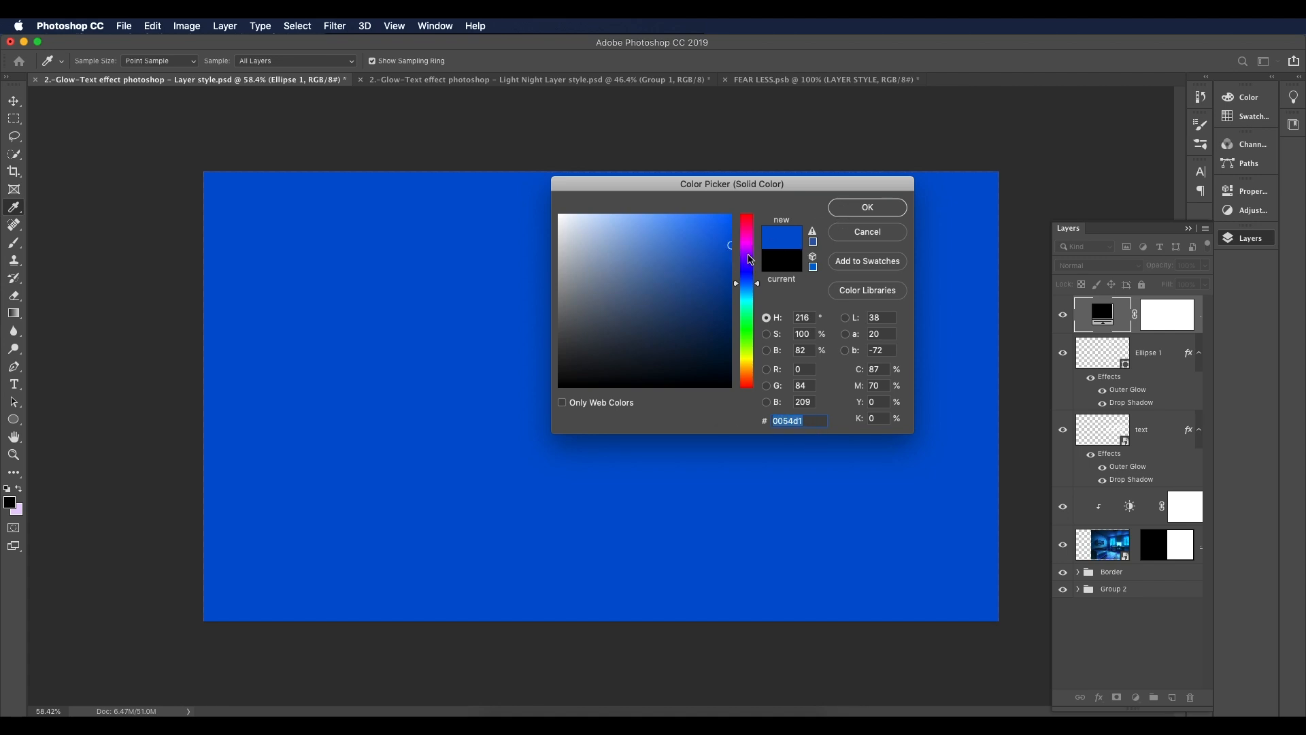
{"action": "left_click_drag", "start_coordinate": [757, 283], "coordinate": [730, 247]}
{"action": "left_click", "coordinate": [856, 212]}
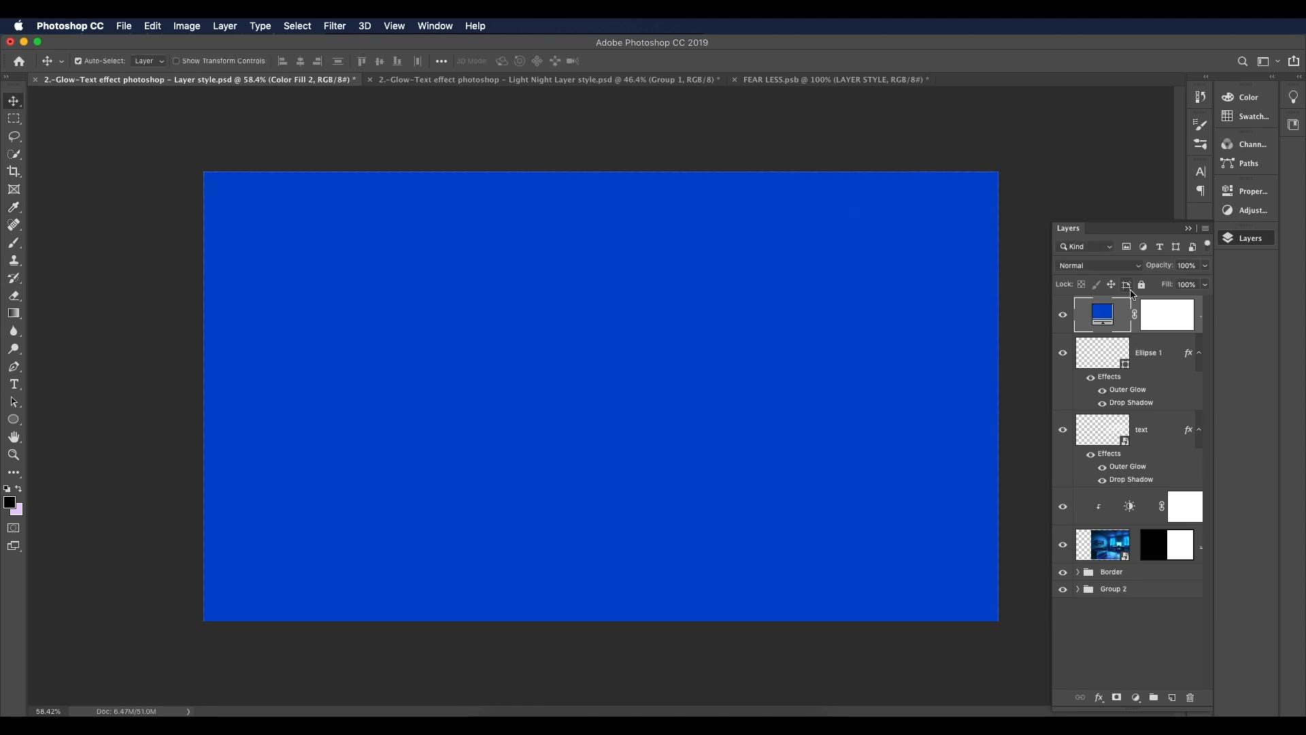
Step: Set the blue color fill layer's blend mode to Vivid Light
{"action": "left_click", "coordinate": [1121, 265]}
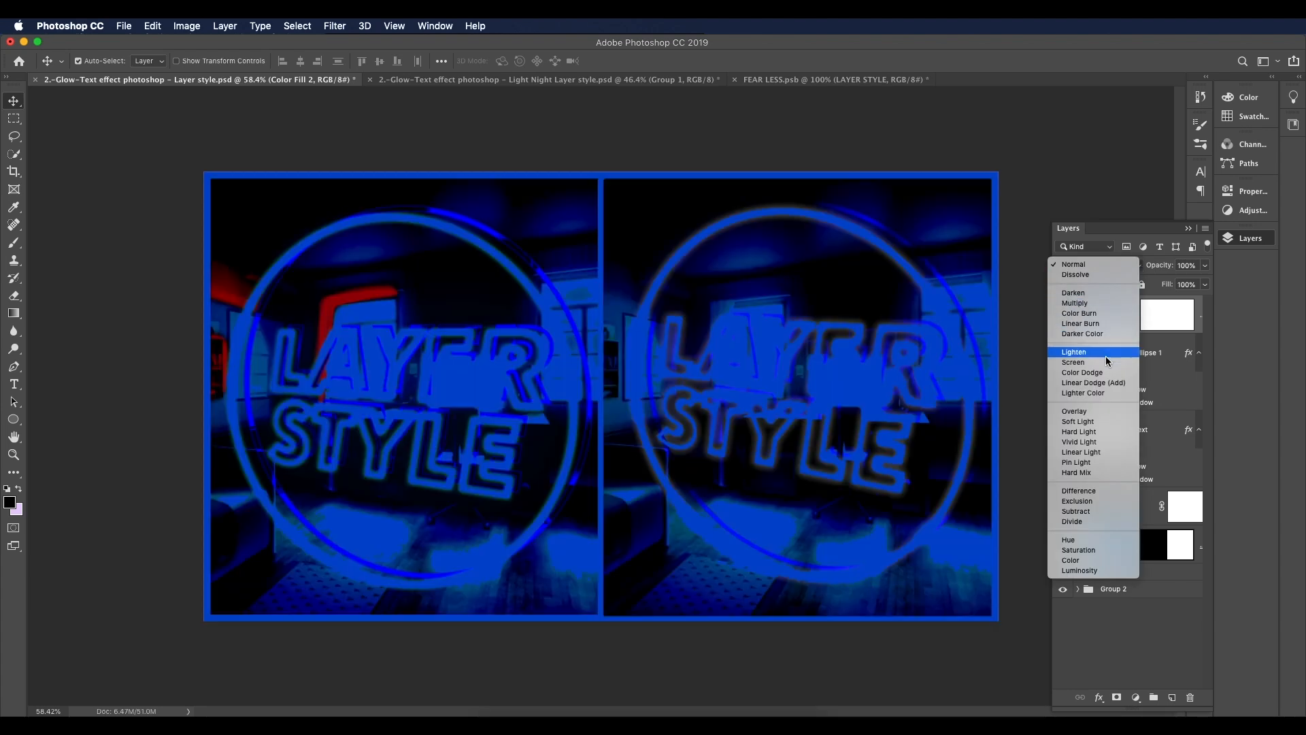
{"action": "left_click", "coordinate": [1091, 442]}
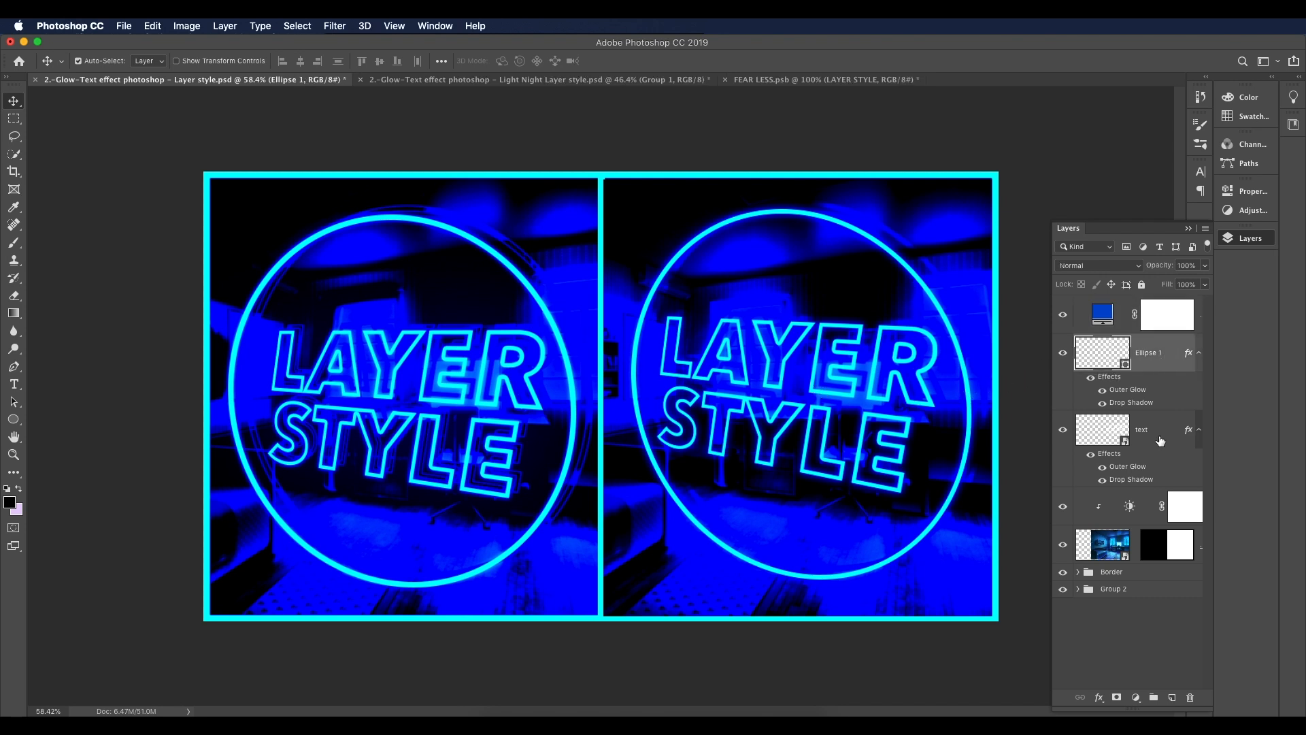
Step: Group the Ellipse 1 and text layers and clip the blue color fill to that group
{"action": "left_click", "coordinate": [1160, 441], "text": "shift"}
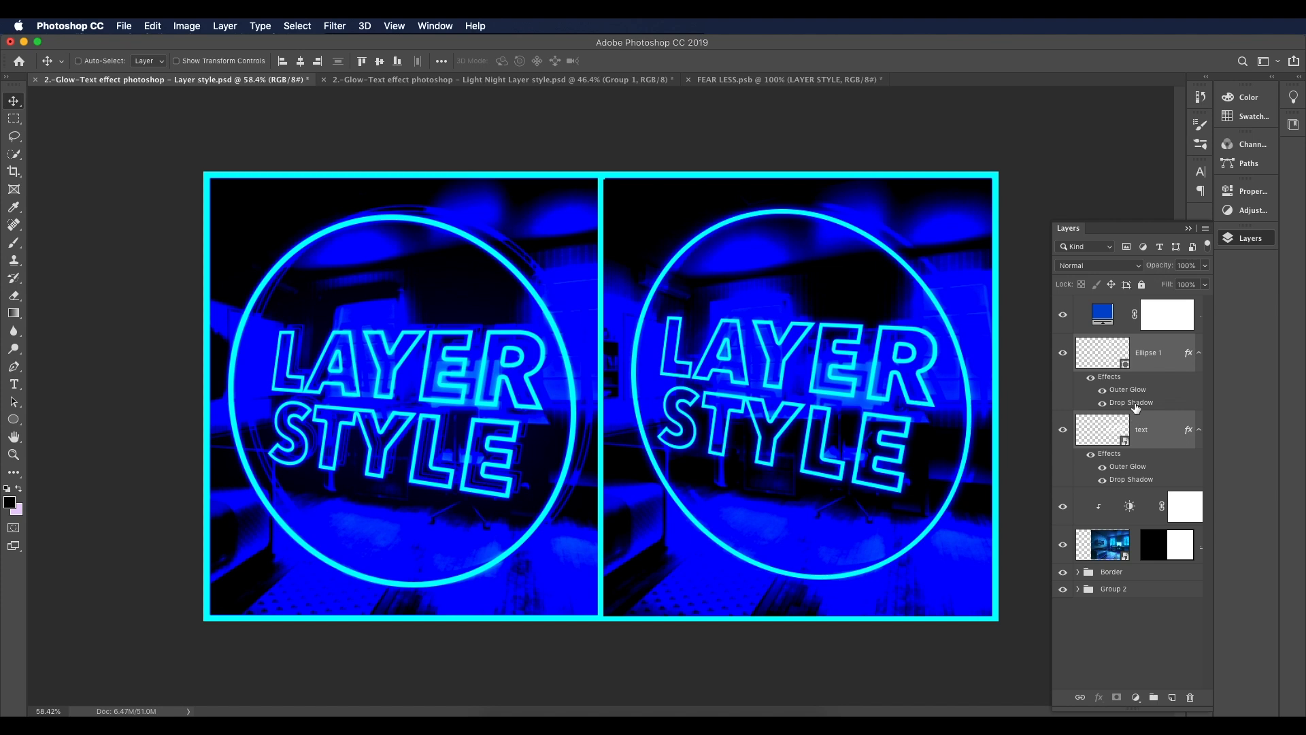
{"action": "key", "text": "super+g"}
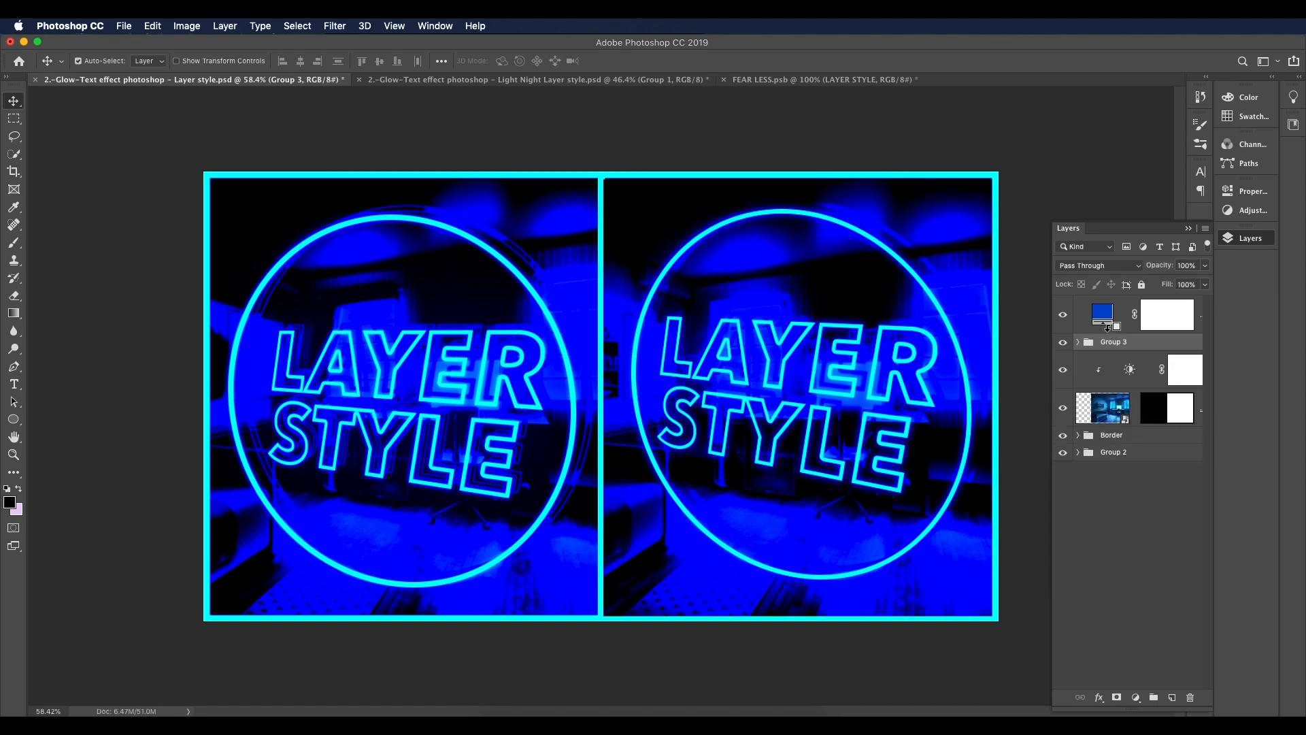
{"action": "left_click", "coordinate": [1107, 329], "text": "alt"}
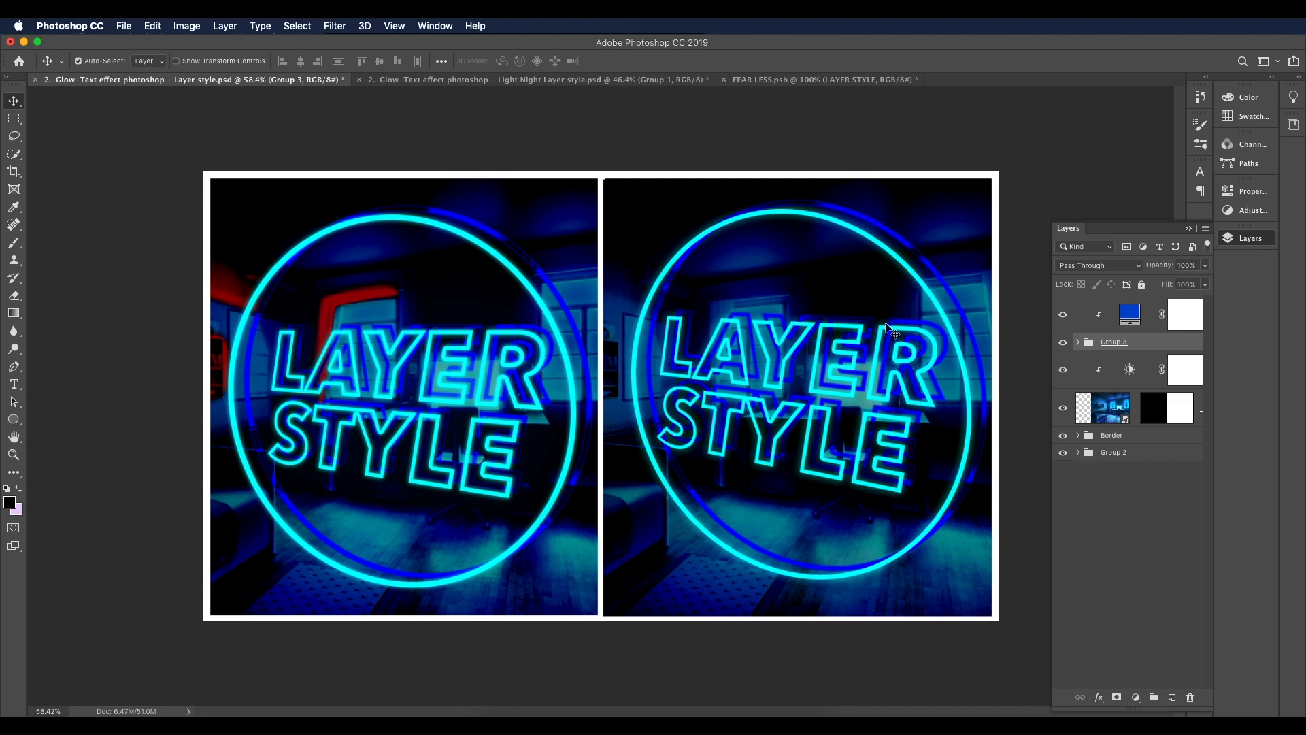
Step: Examine how the clipped blue fill and the grouped neon layers affect the image by toggling their visibility and checking the fill's blend mode
{"action": "left_click", "coordinate": [1066, 318]}
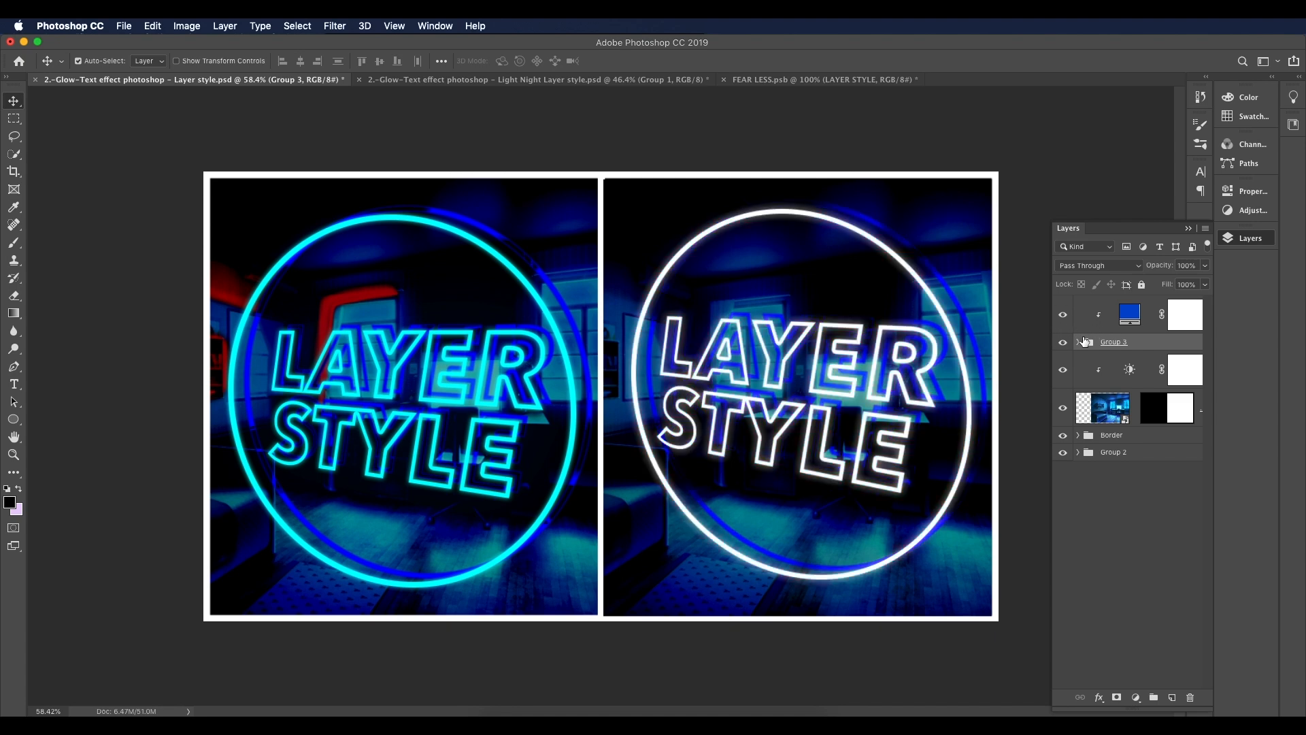
{"action": "left_click", "coordinate": [1080, 343]}
{"action": "left_click", "coordinate": [1129, 375]}
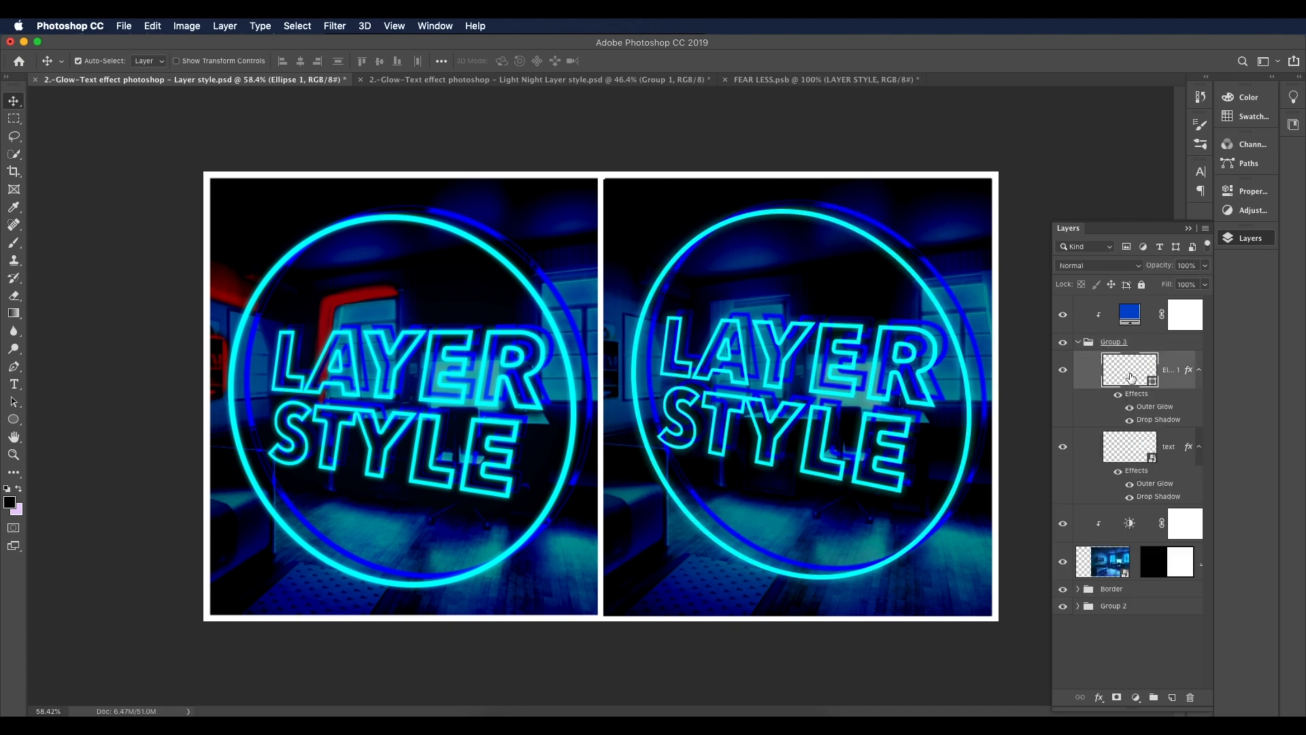
{"action": "left_click", "coordinate": [1135, 460]}
{"action": "left_click", "coordinate": [1125, 379]}
{"action": "left_click", "coordinate": [1078, 342]}
{"action": "left_click", "coordinate": [1062, 343]}
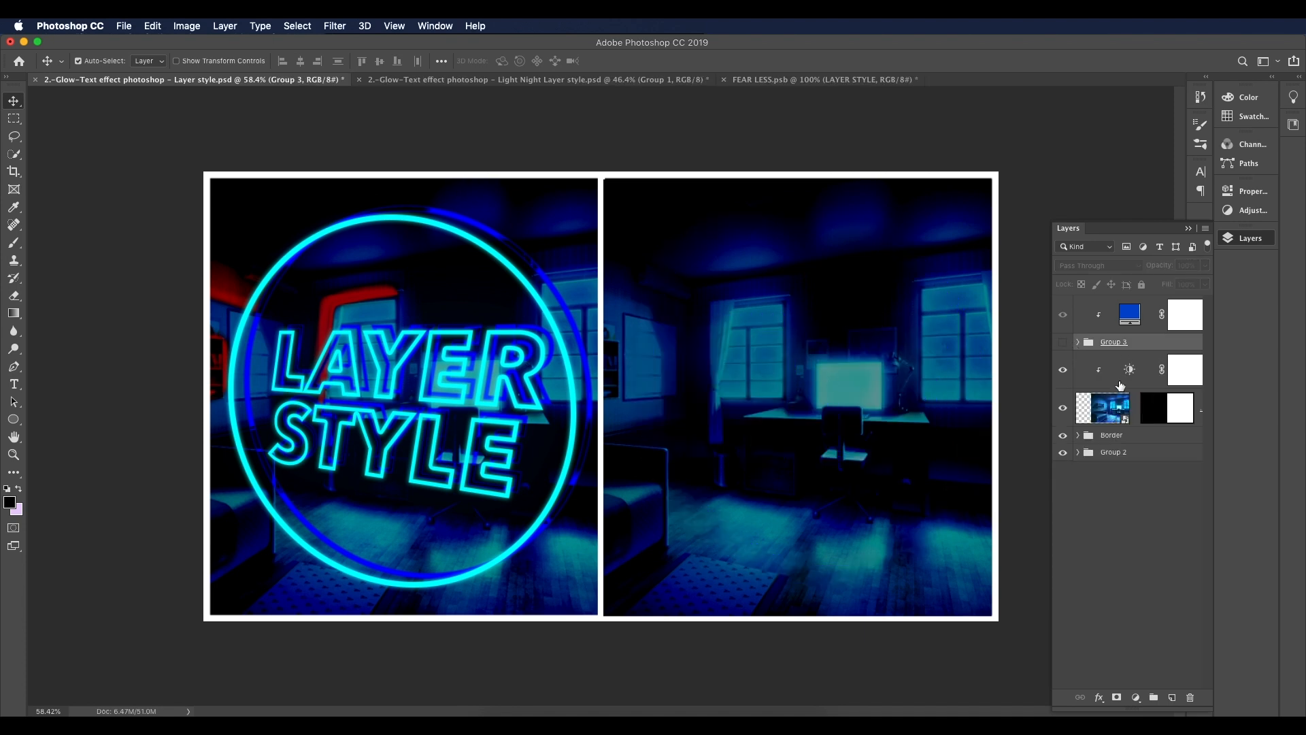
{"action": "left_click", "coordinate": [1062, 342]}
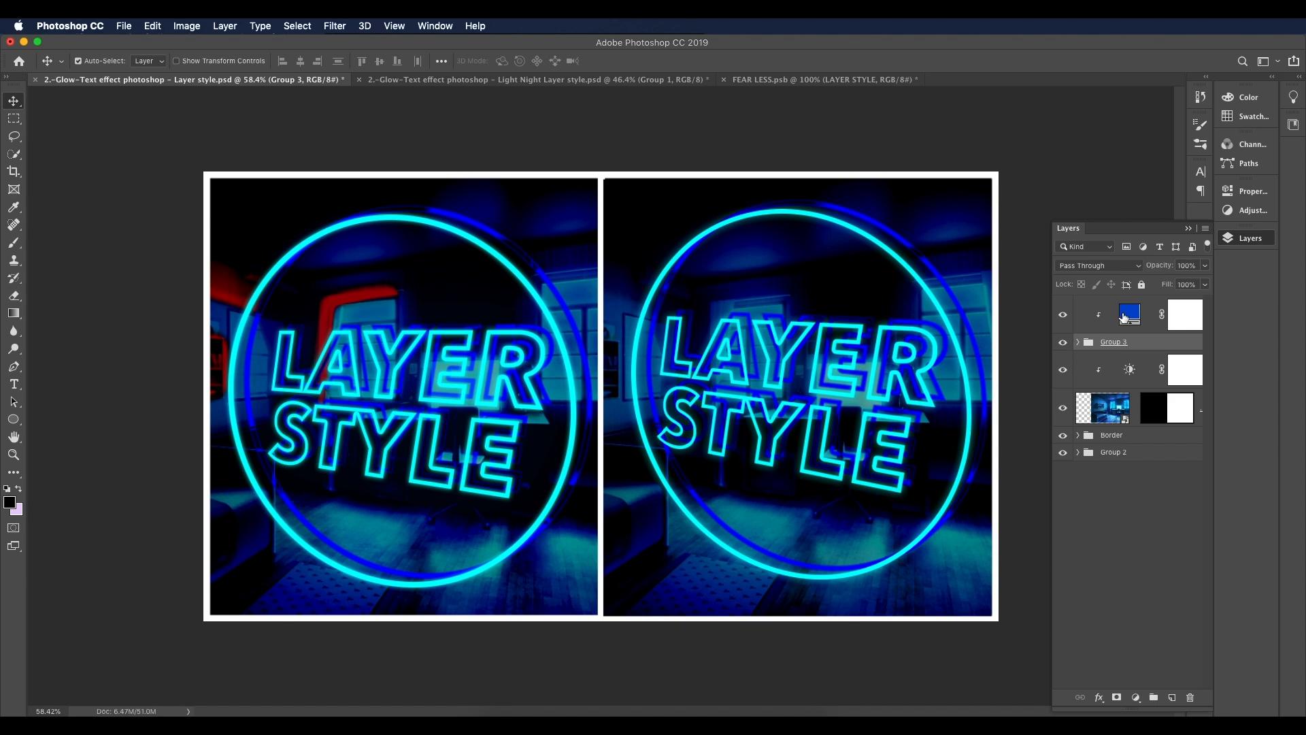
{"action": "left_click", "coordinate": [1124, 315]}
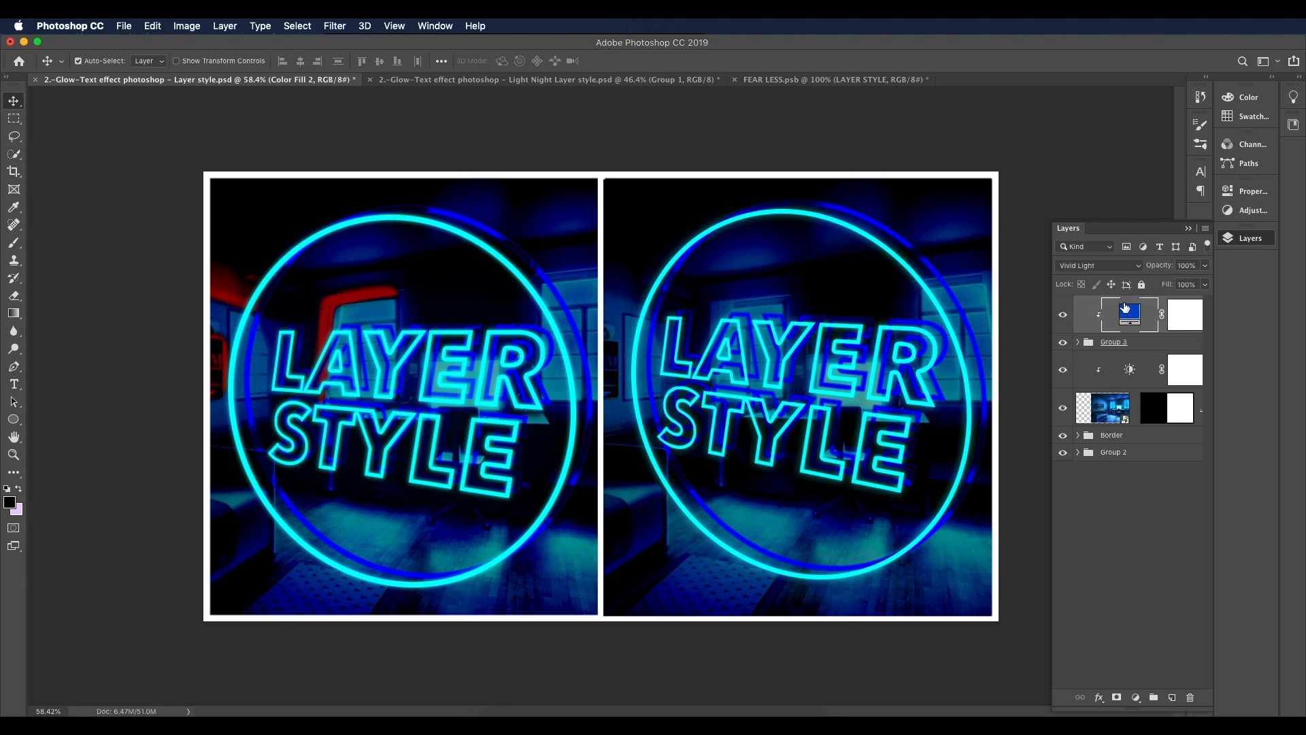
{"action": "left_click", "coordinate": [1096, 265]}
{"action": "left_click", "coordinate": [1108, 264]}
Step: Set the text layer's Outer Glow size to 13 px, raise its opacity and apply the style
{"action": "scroll", "coordinate": [847, 377], "scroll_direction": "up", "scroll_amount": 2}
{"action": "scroll", "coordinate": [847, 377], "scroll_direction": "up", "scroll_amount": 2}
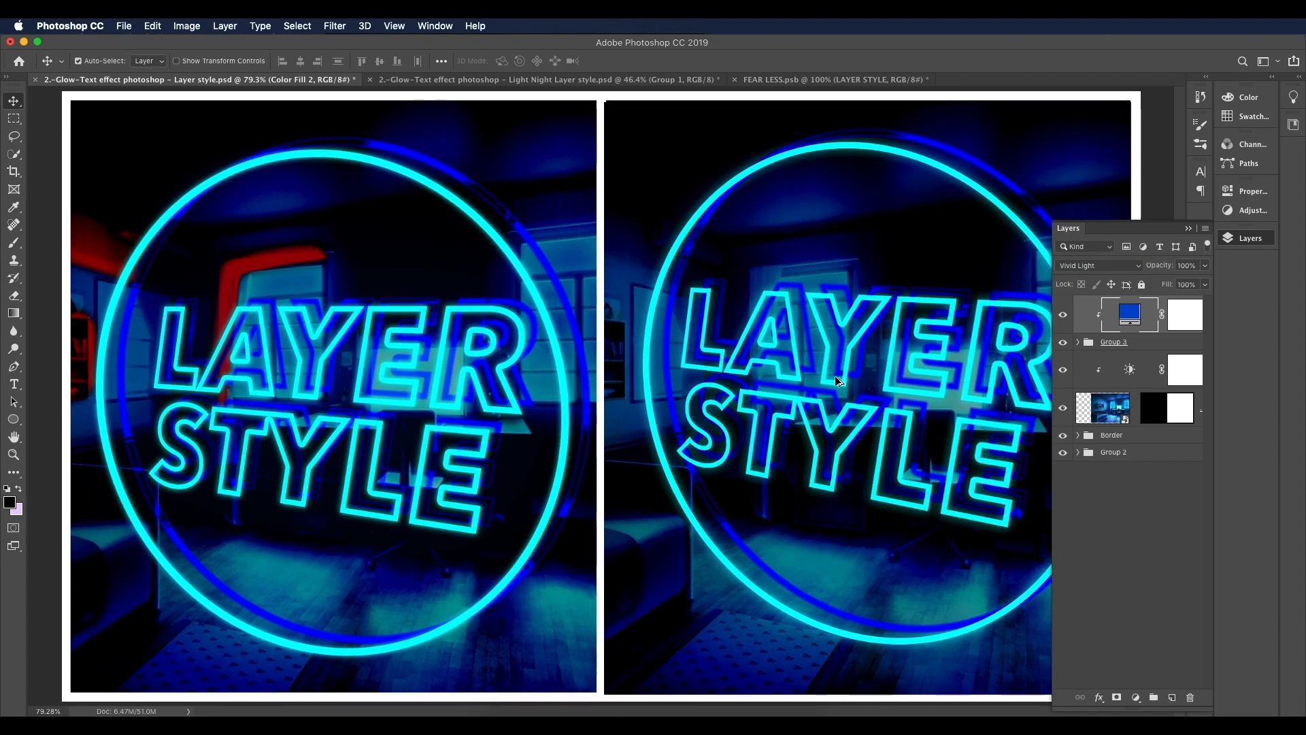
{"action": "scroll", "coordinate": [834, 370], "scroll_direction": "down", "scroll_amount": 1}
{"action": "scroll", "coordinate": [838, 374], "scroll_direction": "up", "scroll_amount": 1}
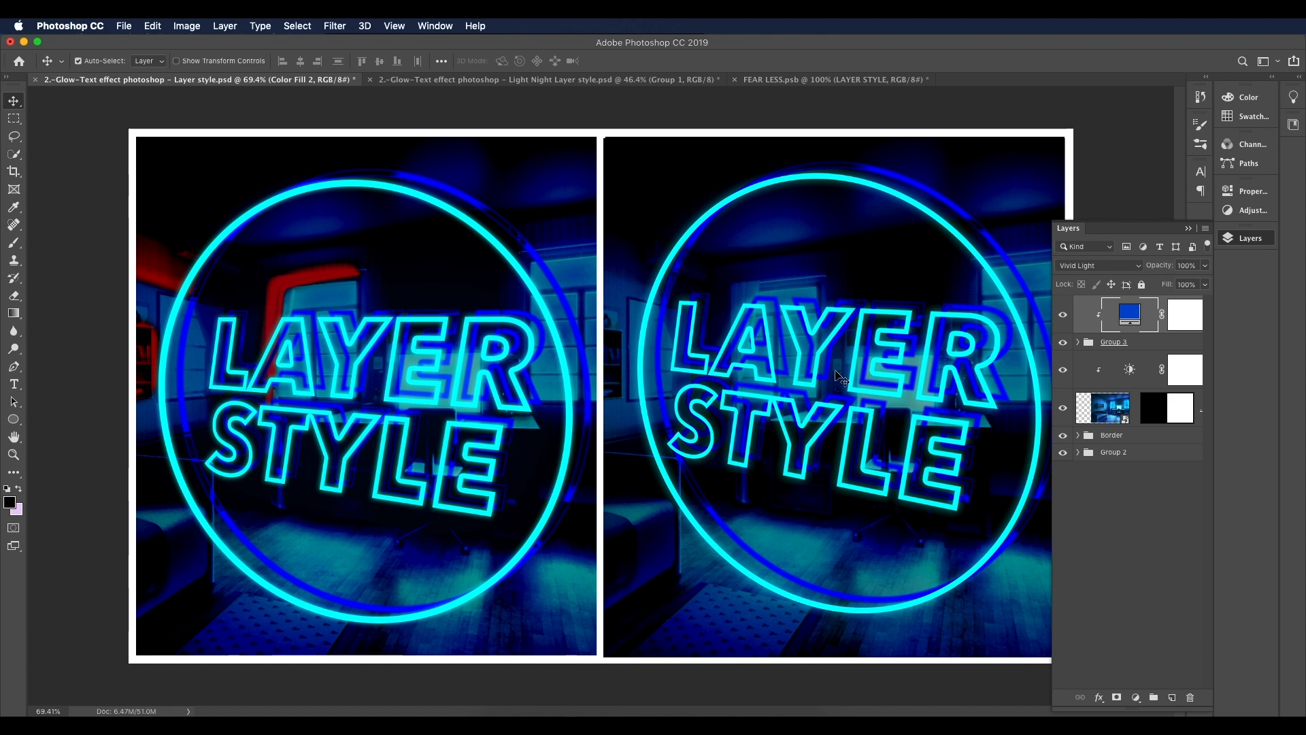
{"action": "scroll", "coordinate": [838, 374], "scroll_direction": "up", "scroll_amount": 2}
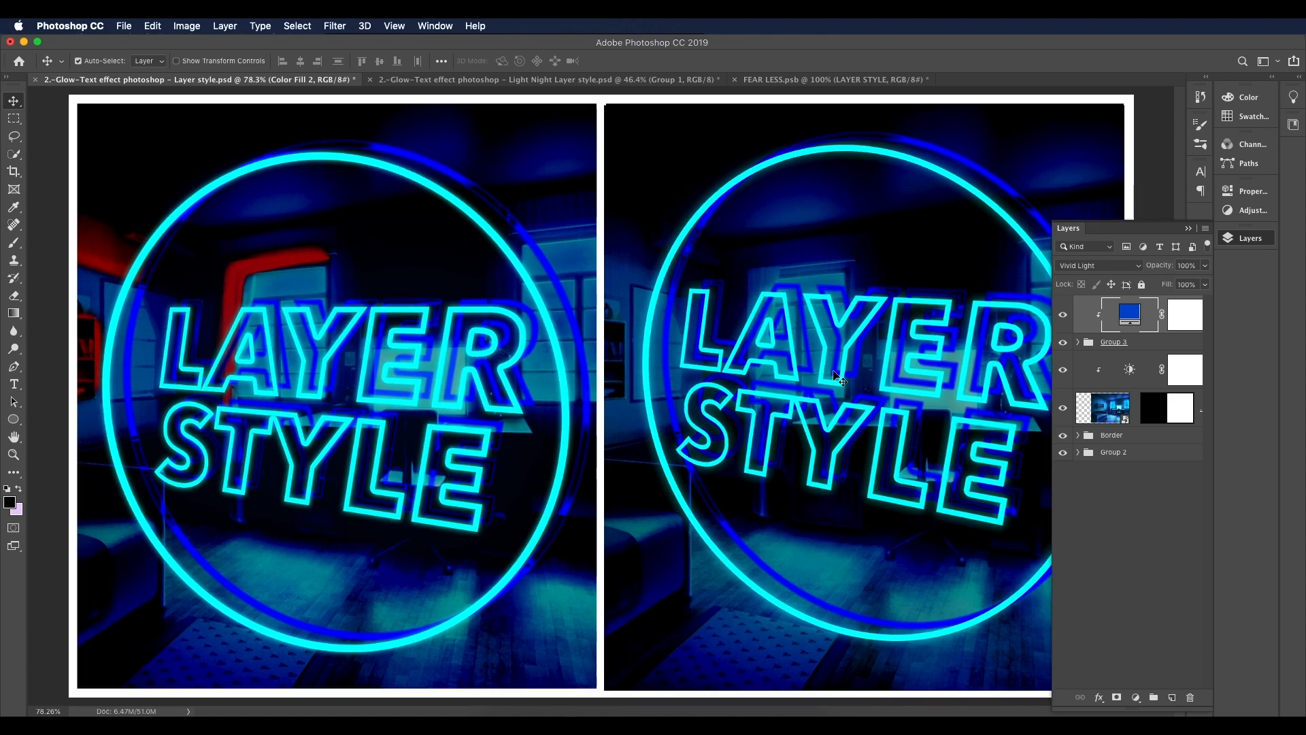
{"action": "left_click", "coordinate": [1077, 342]}
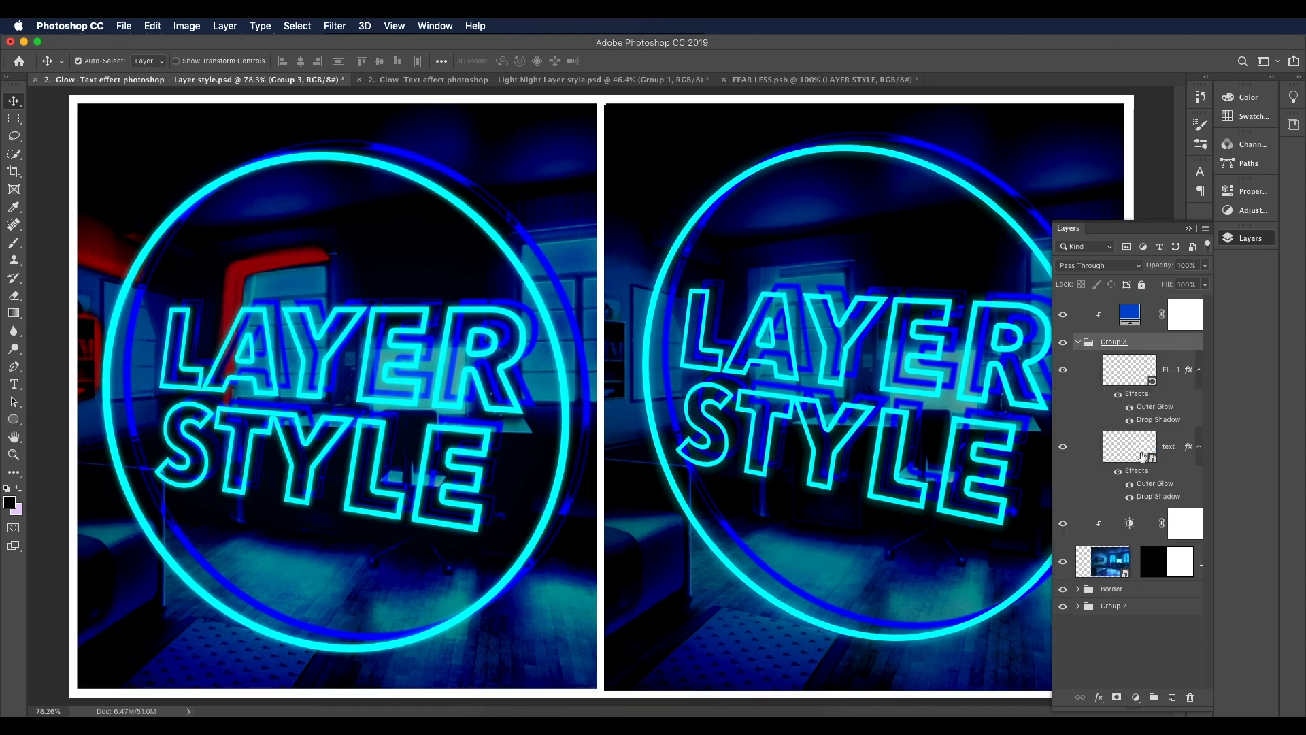
{"action": "left_click", "coordinate": [1142, 456]}
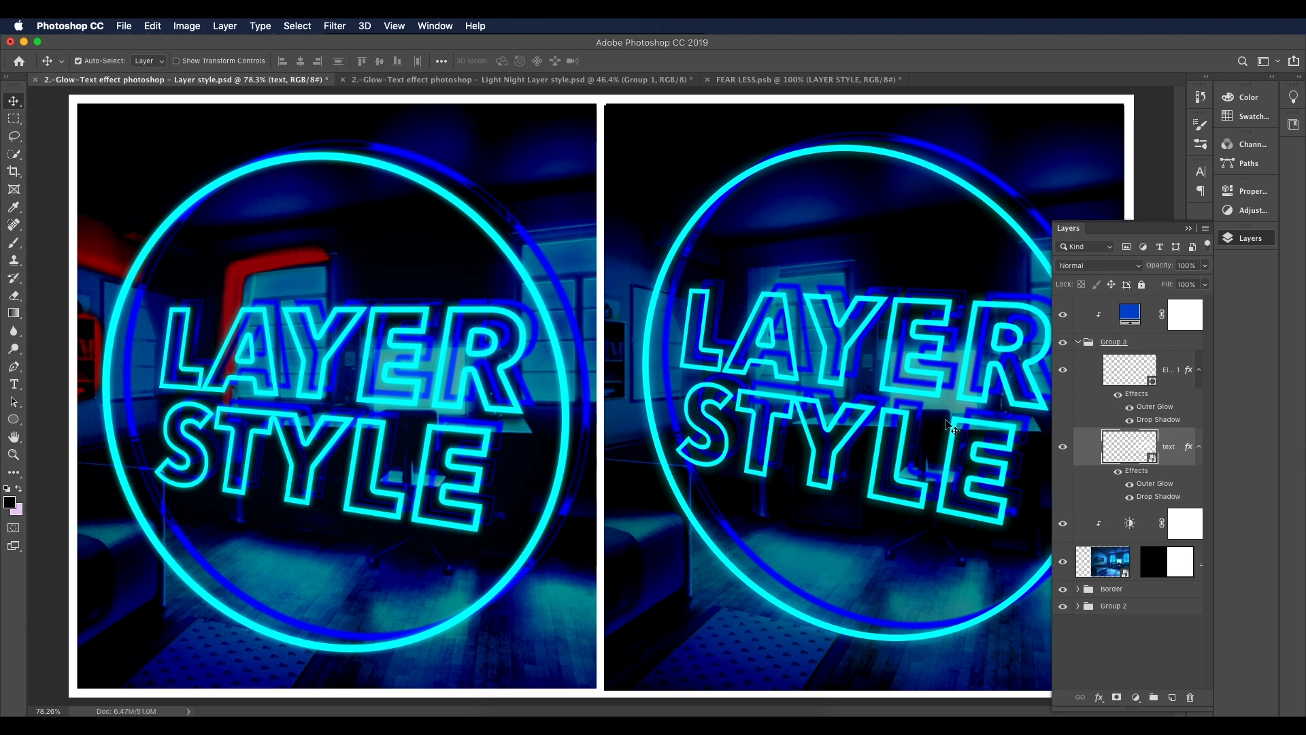
{"action": "double_click", "coordinate": [1156, 484]}
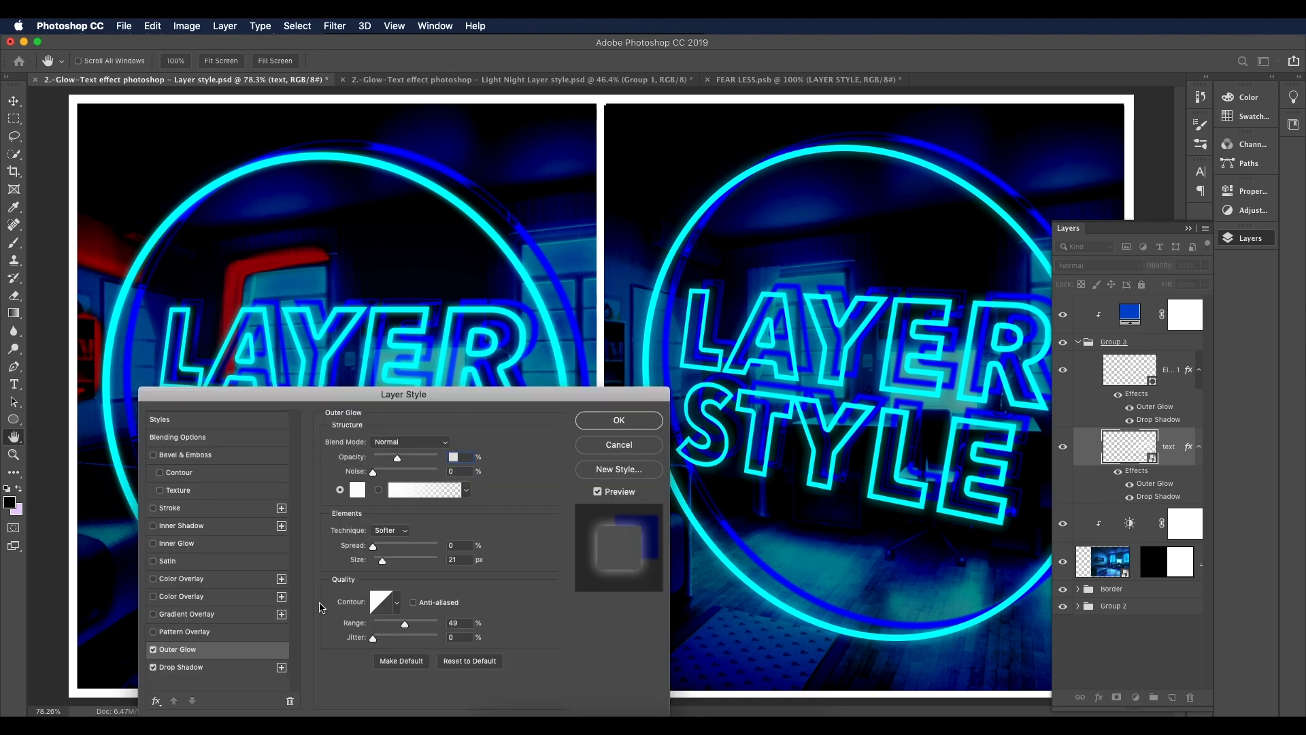
{"action": "left_click_drag", "start_coordinate": [384, 564], "coordinate": [388, 565]}
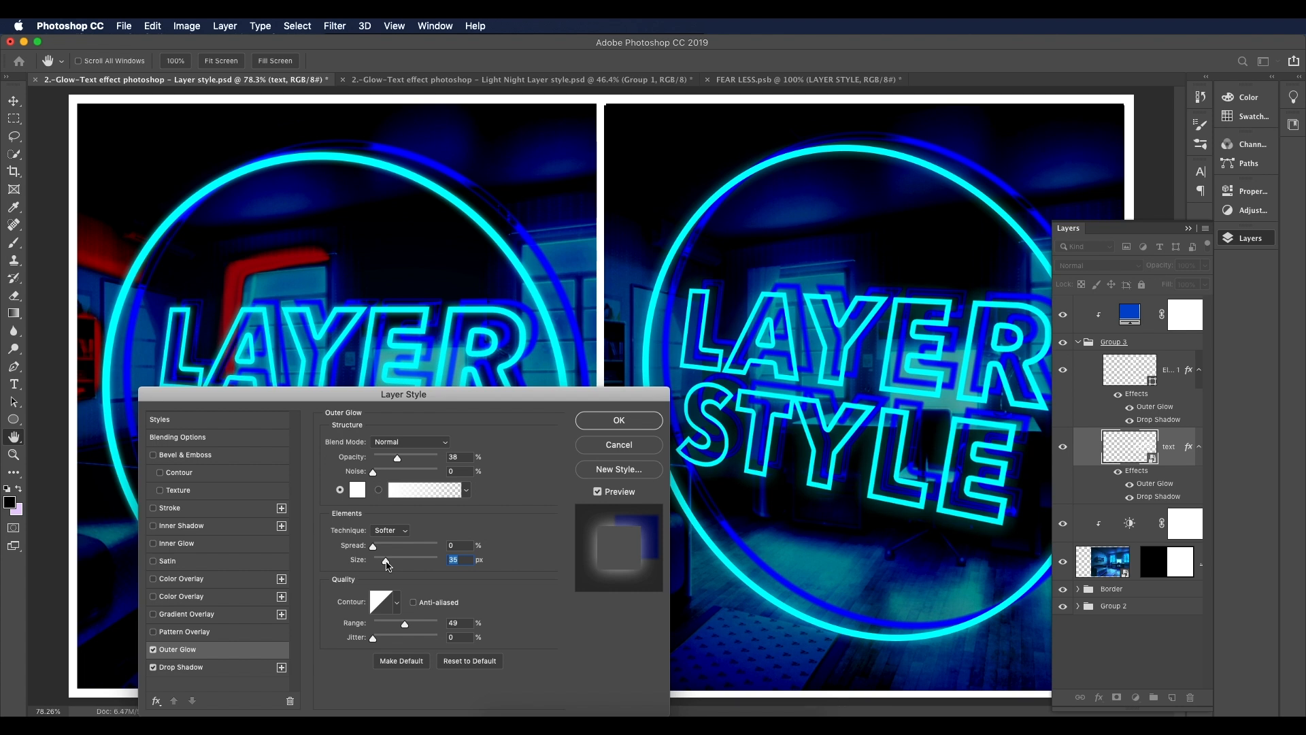
{"action": "left_click_drag", "start_coordinate": [398, 459], "coordinate": [417, 462]}
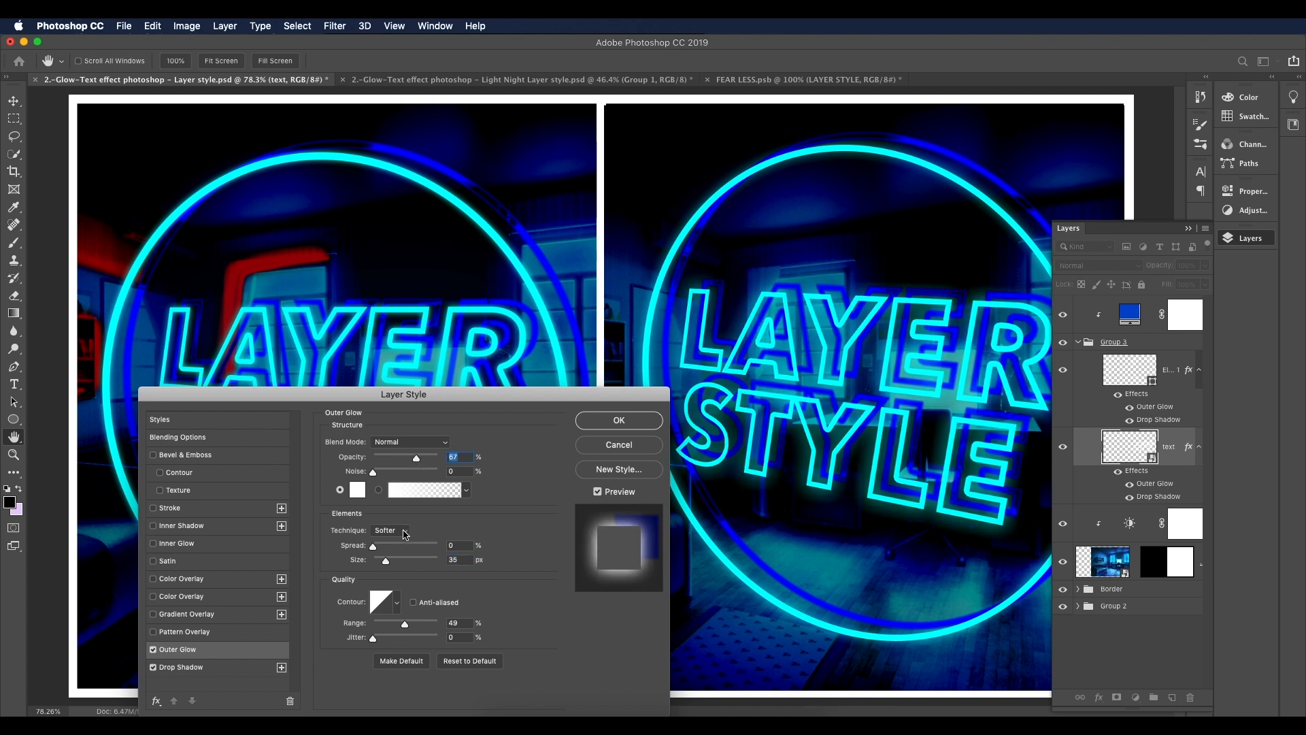
{"action": "left_click_drag", "start_coordinate": [388, 565], "coordinate": [382, 564]}
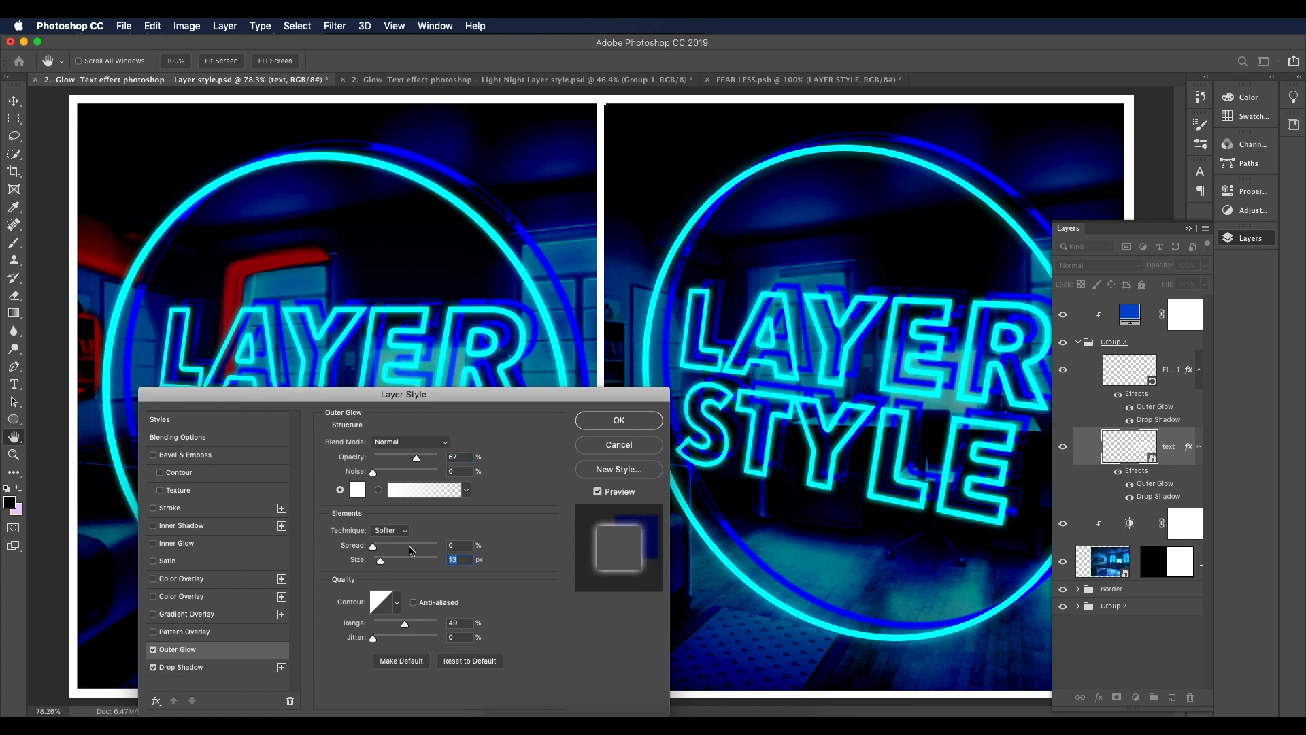
{"action": "left_click_drag", "start_coordinate": [417, 460], "coordinate": [412, 461]}
{"action": "left_click", "coordinate": [606, 426]}
Step: Set the Ellipse 1 layer's Outer Glow to 46% opacity and 10 px size, and apply the style
{"action": "scroll", "coordinate": [612, 429], "scroll_direction": "down", "scroll_amount": 6}
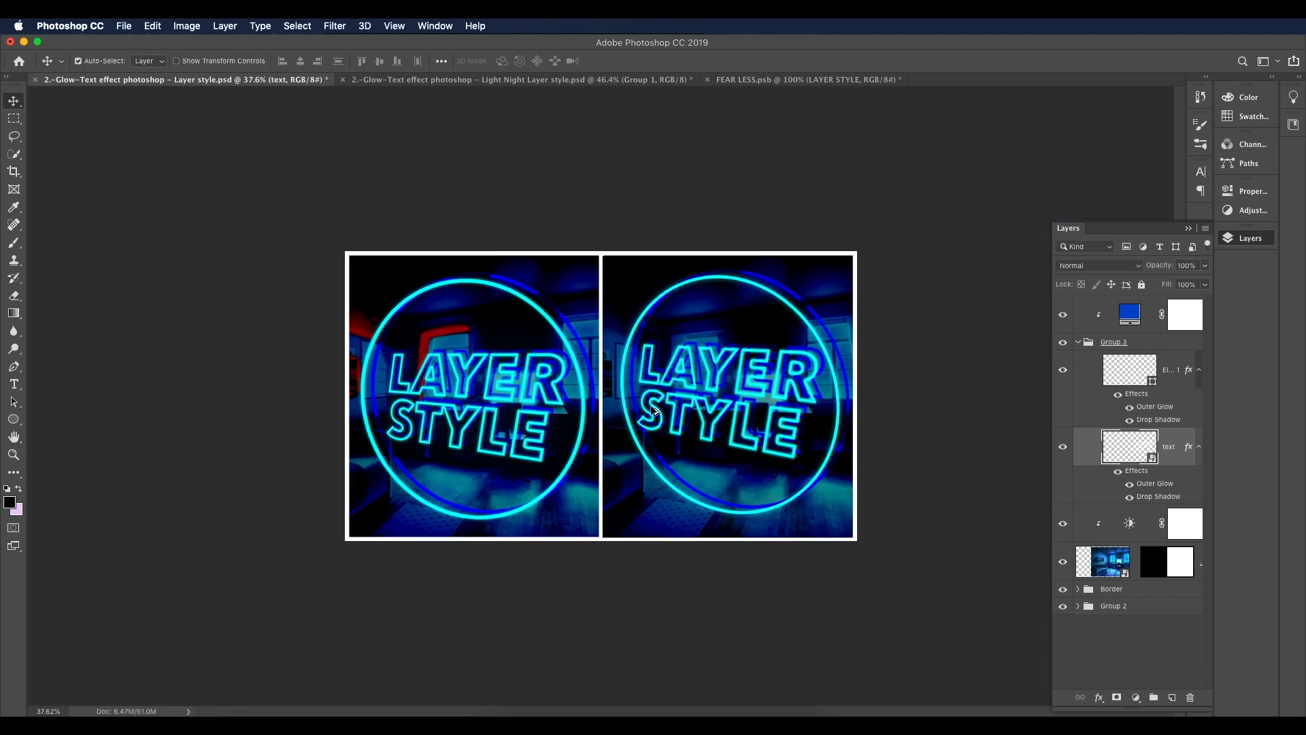
{"action": "scroll", "coordinate": [752, 378], "scroll_direction": "up", "scroll_amount": 1}
{"action": "scroll", "coordinate": [753, 379], "scroll_direction": "up", "scroll_amount": 2}
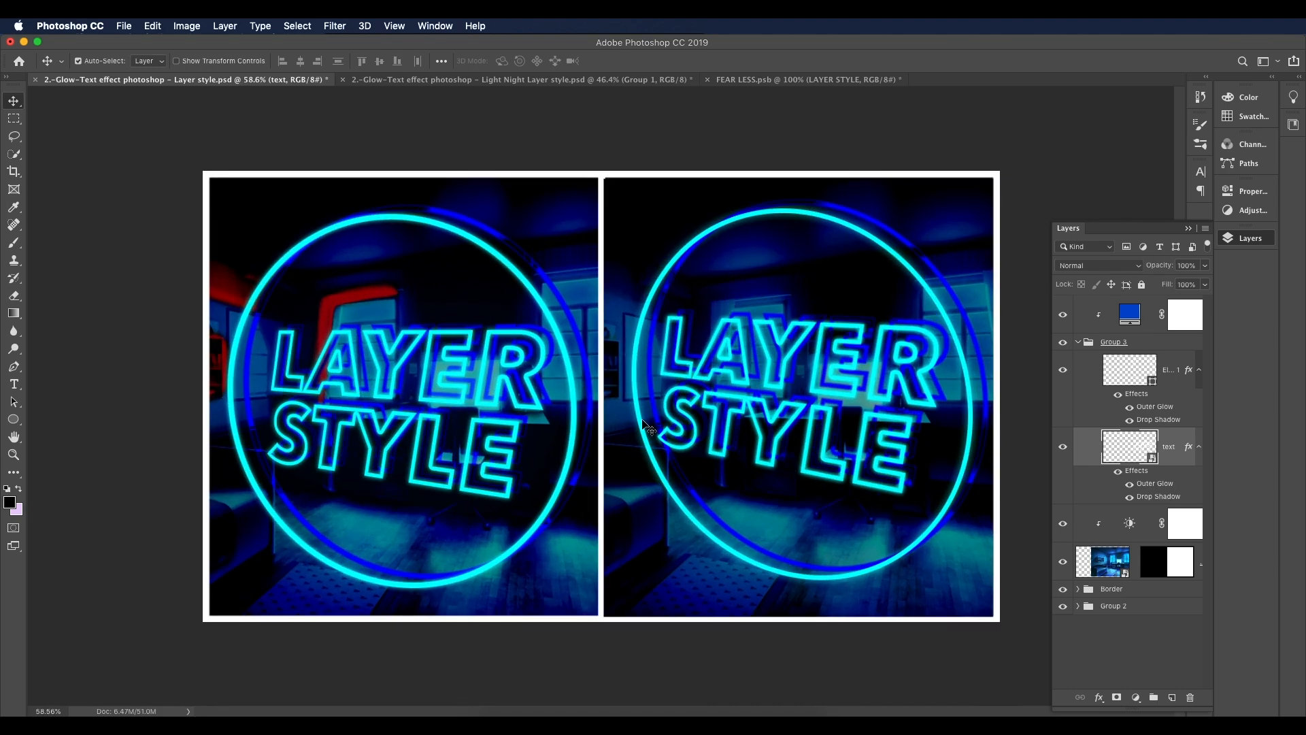
{"action": "double_click", "coordinate": [1144, 411]}
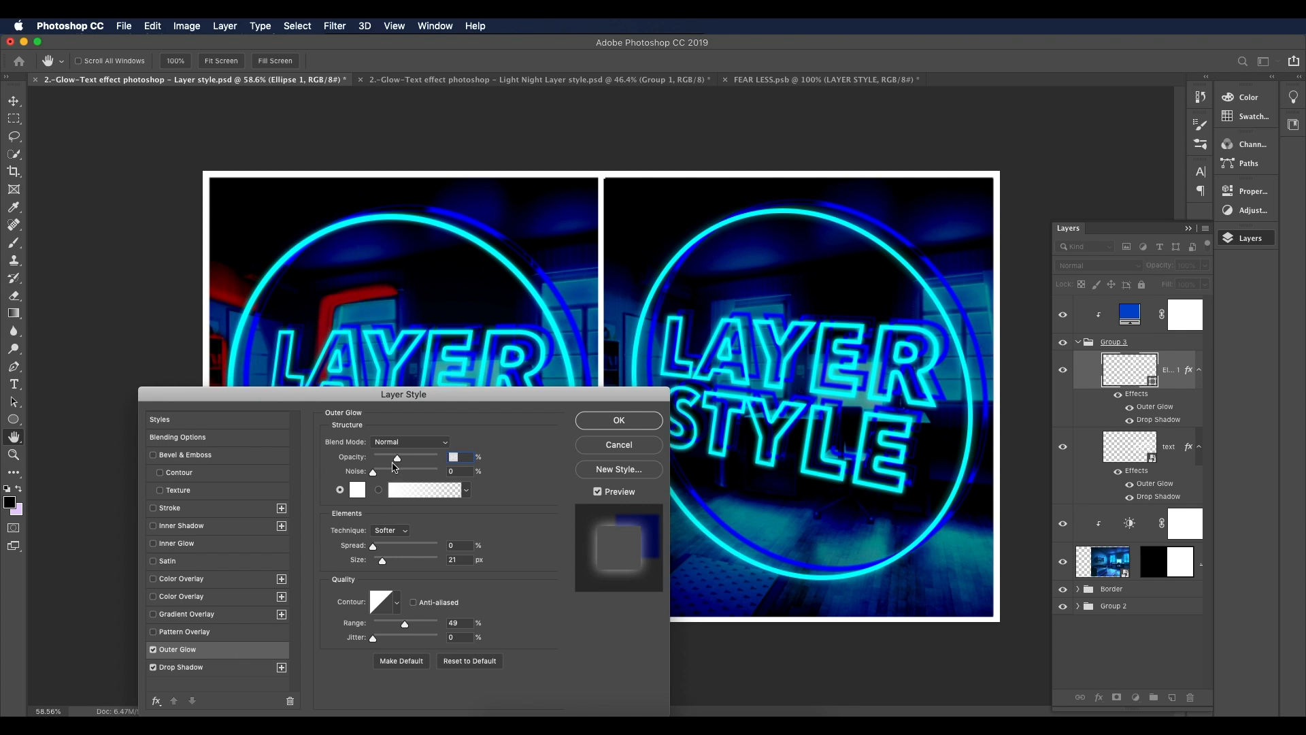
{"action": "left_click_drag", "start_coordinate": [397, 461], "coordinate": [405, 465]}
{"action": "left_click_drag", "start_coordinate": [383, 562], "coordinate": [380, 561]}
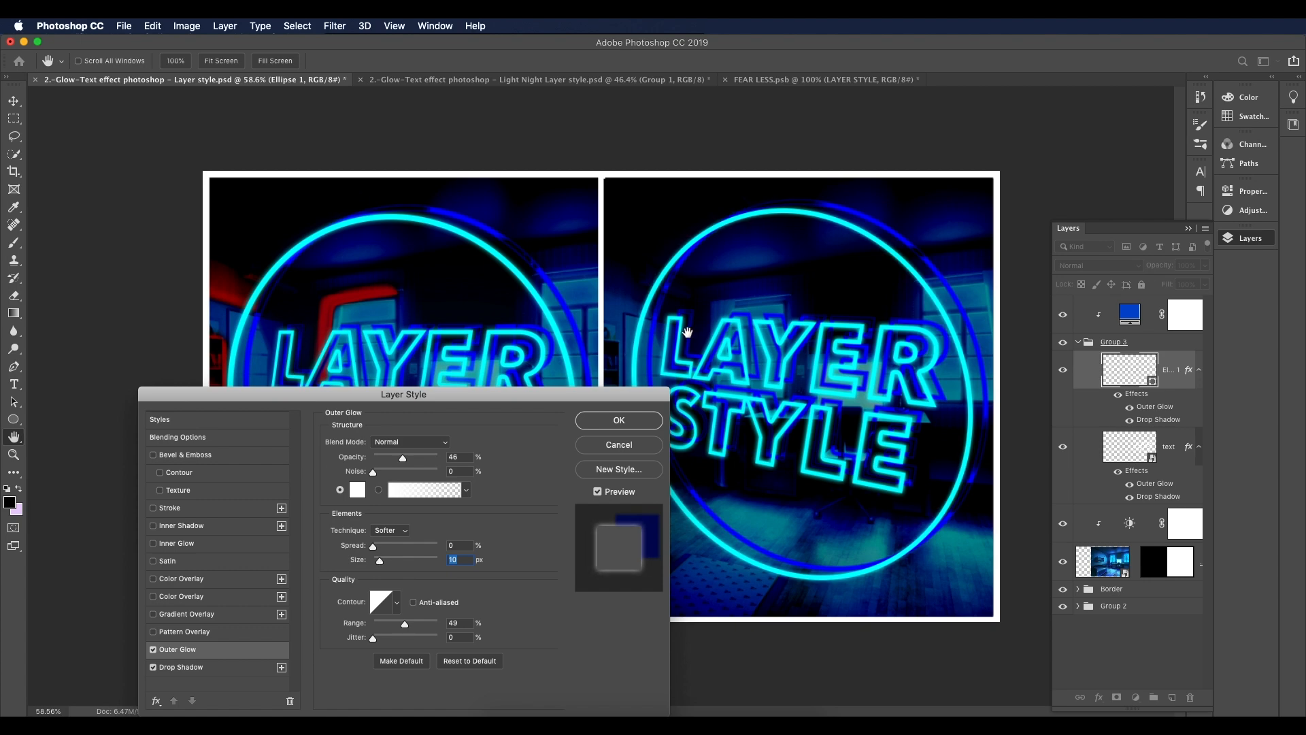
{"action": "left_click", "coordinate": [619, 421]}
Step: Add a new empty layer directly above the room photo, clipped to it beneath the brightness adjustment
{"action": "scroll", "coordinate": [640, 309], "scroll_direction": "up", "scroll_amount": 4}
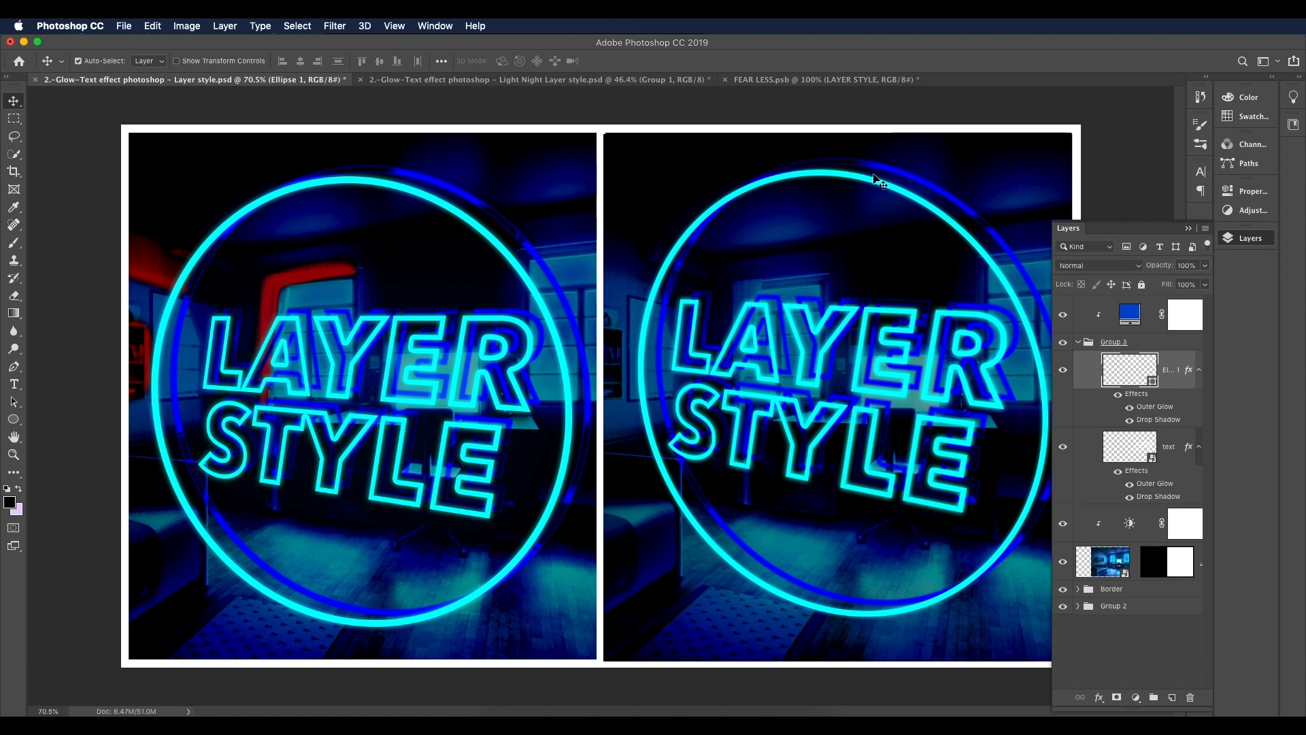
{"action": "scroll", "coordinate": [850, 279], "scroll_direction": "down", "scroll_amount": 4}
{"action": "scroll", "coordinate": [876, 357], "scroll_direction": "up", "scroll_amount": 3}
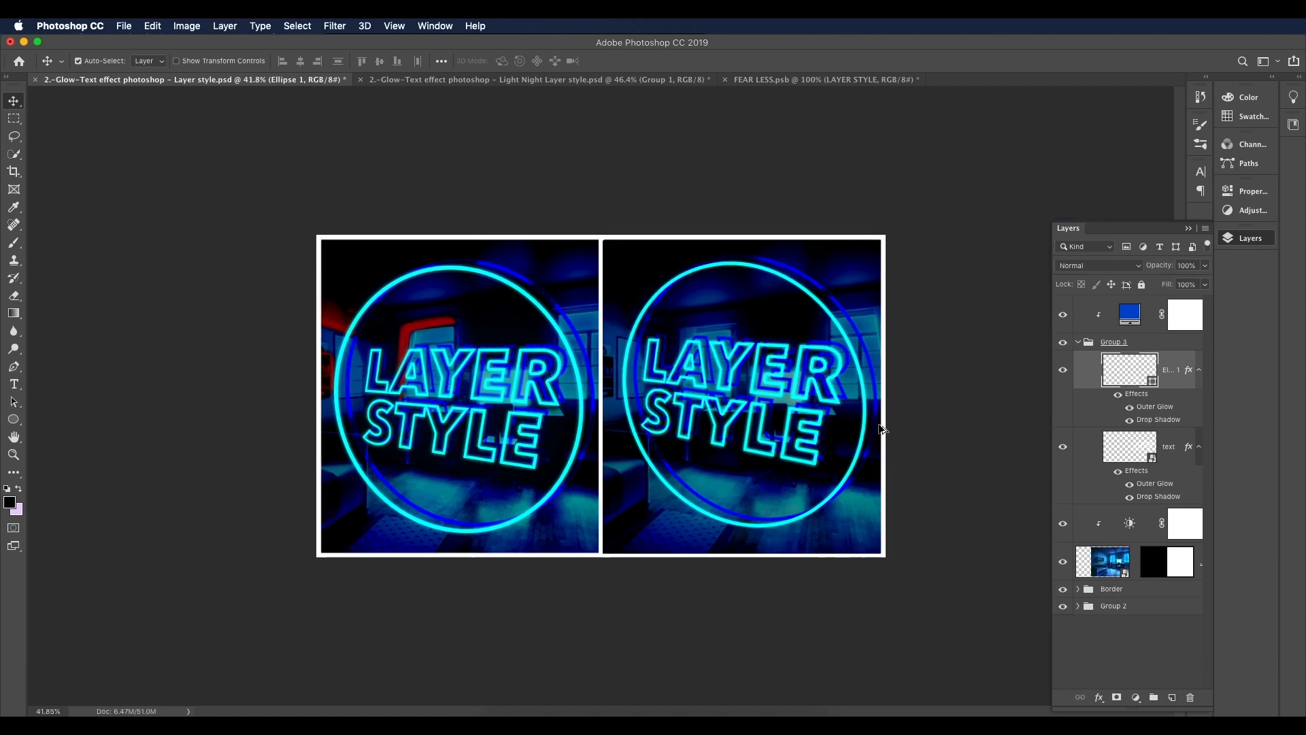
{"action": "scroll", "coordinate": [686, 493], "scroll_direction": "up", "scroll_amount": 5}
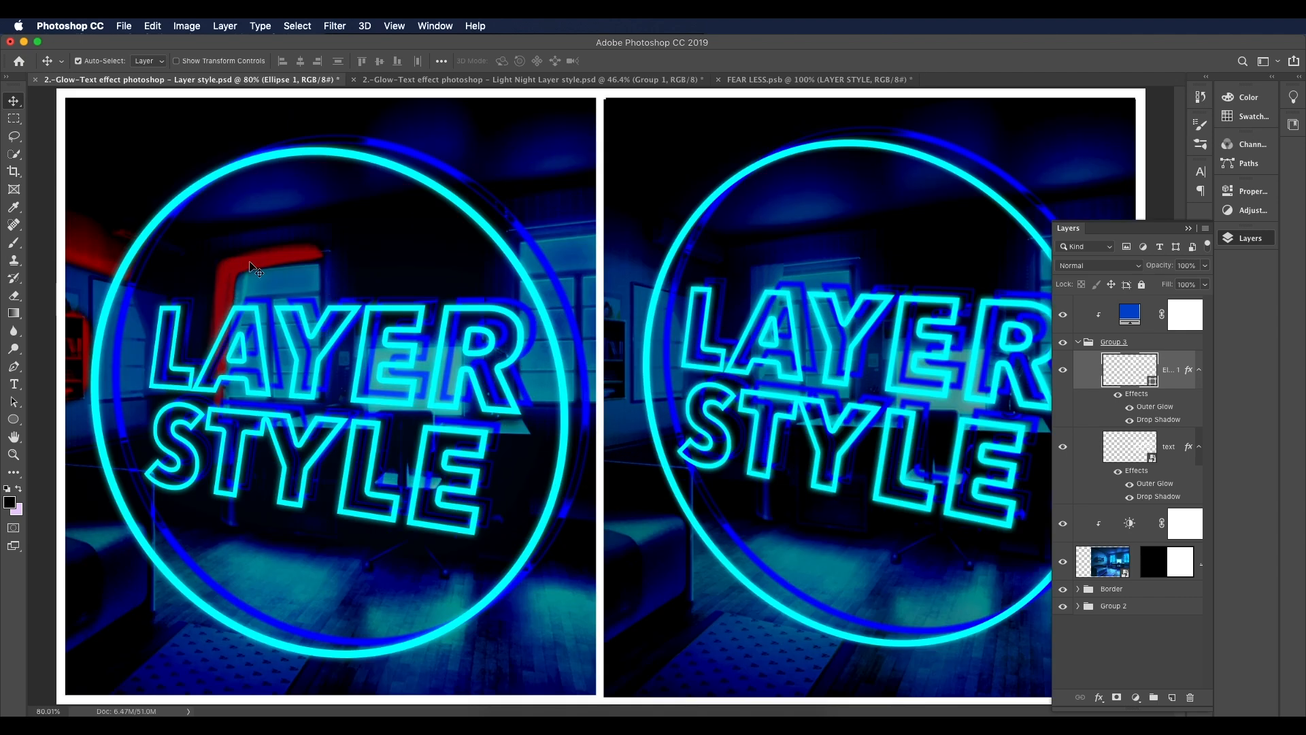
{"action": "scroll", "coordinate": [469, 395], "scroll_direction": "down", "scroll_amount": 2}
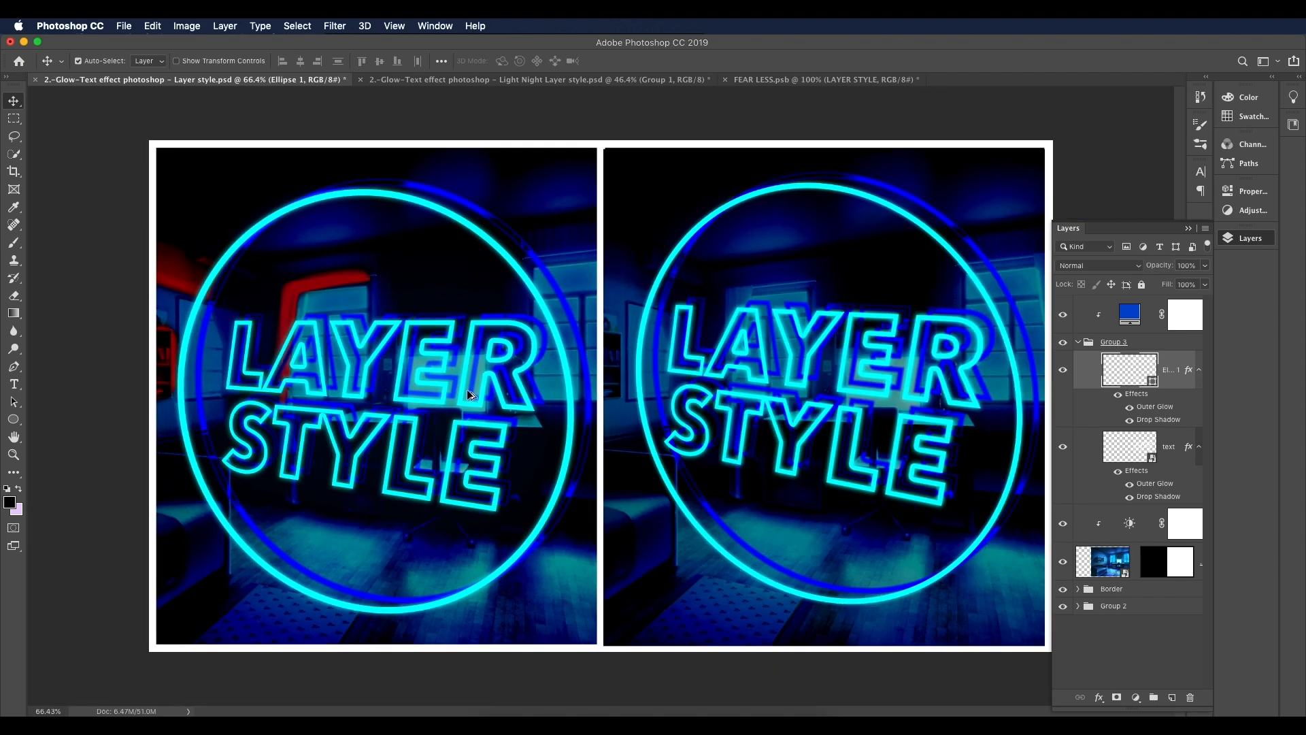
{"action": "left_click", "coordinate": [1146, 561]}
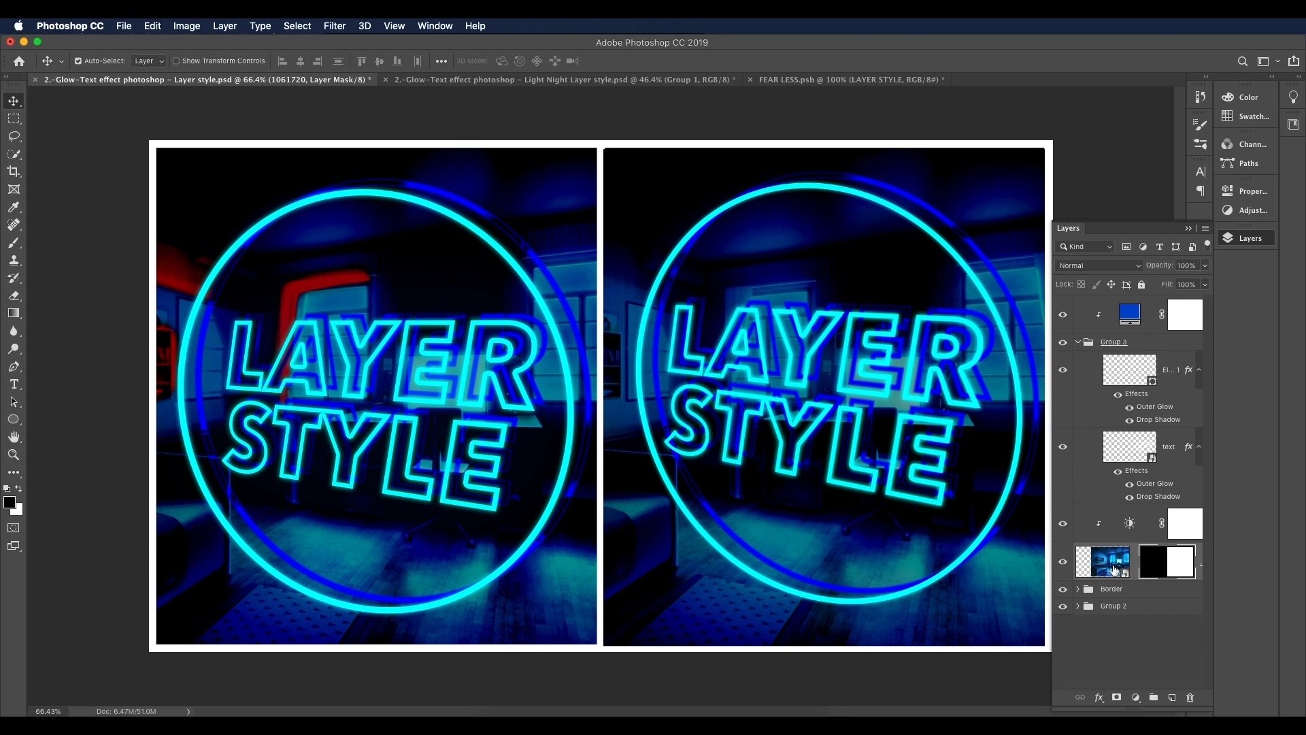
{"action": "left_click", "coordinate": [1167, 702]}
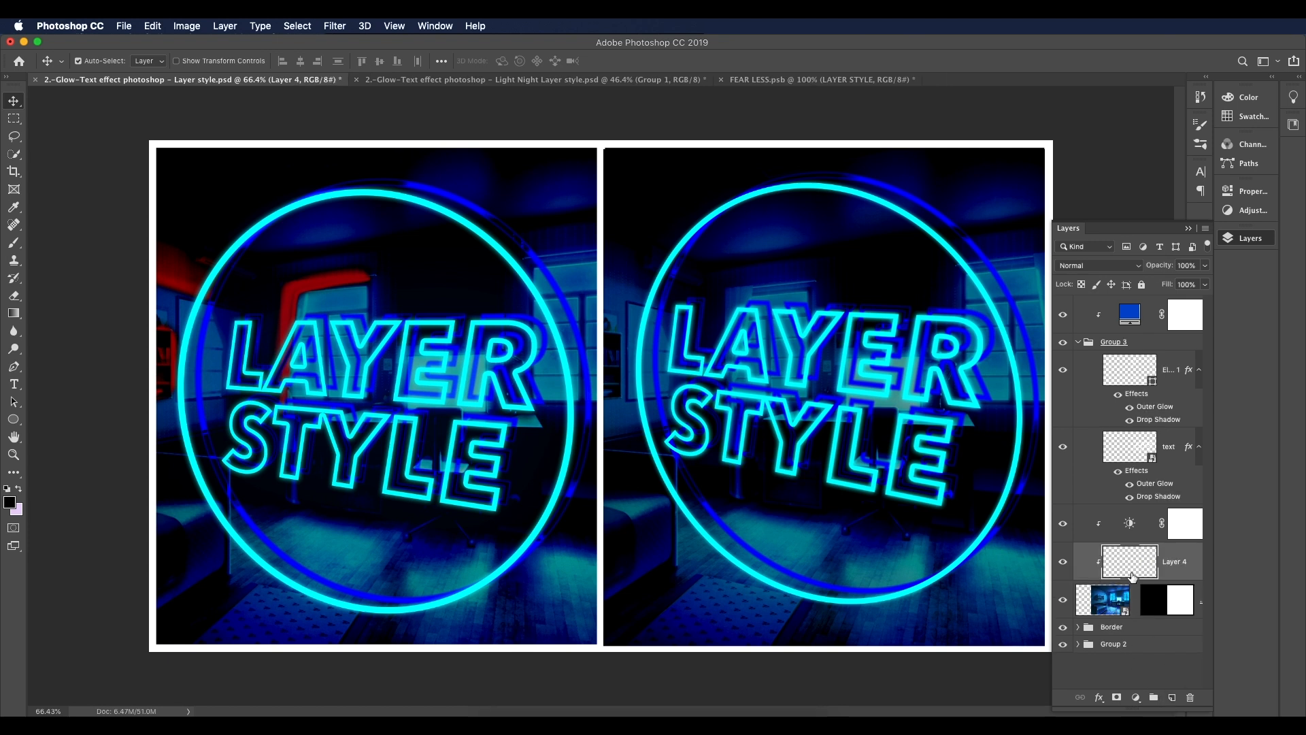
Step: Switch to the Brush tool and set the foreground color to red, ff0000
{"action": "key", "text": "b"}
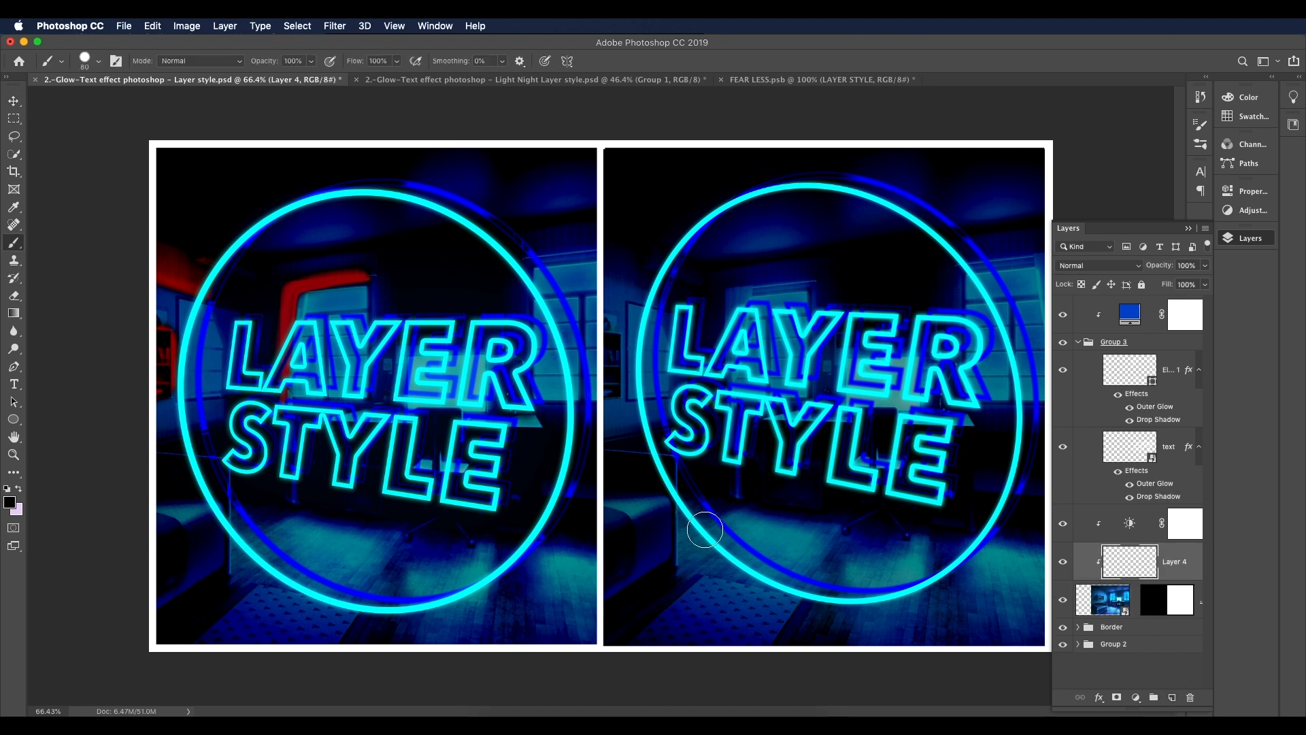
{"action": "left_click", "coordinate": [10, 502]}
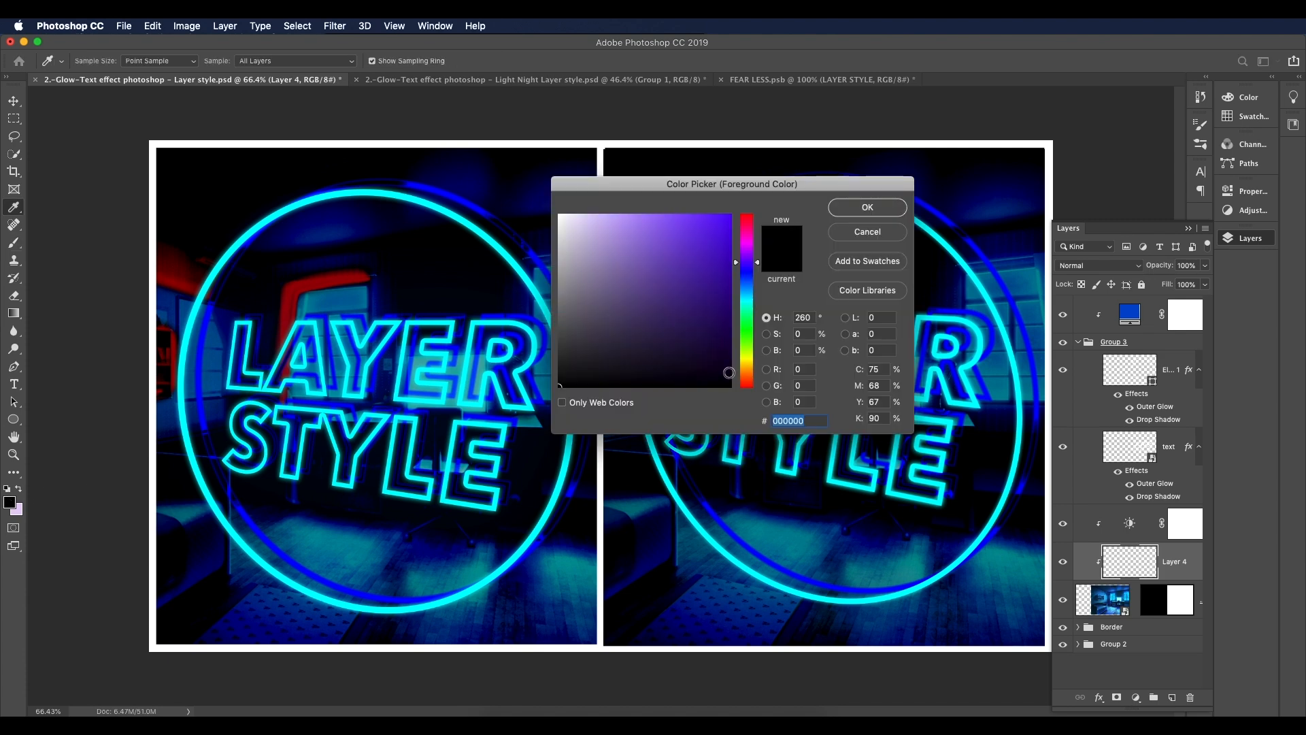
{"action": "type", "text": "a10000"}
{"action": "type", "text": "ff0000"}
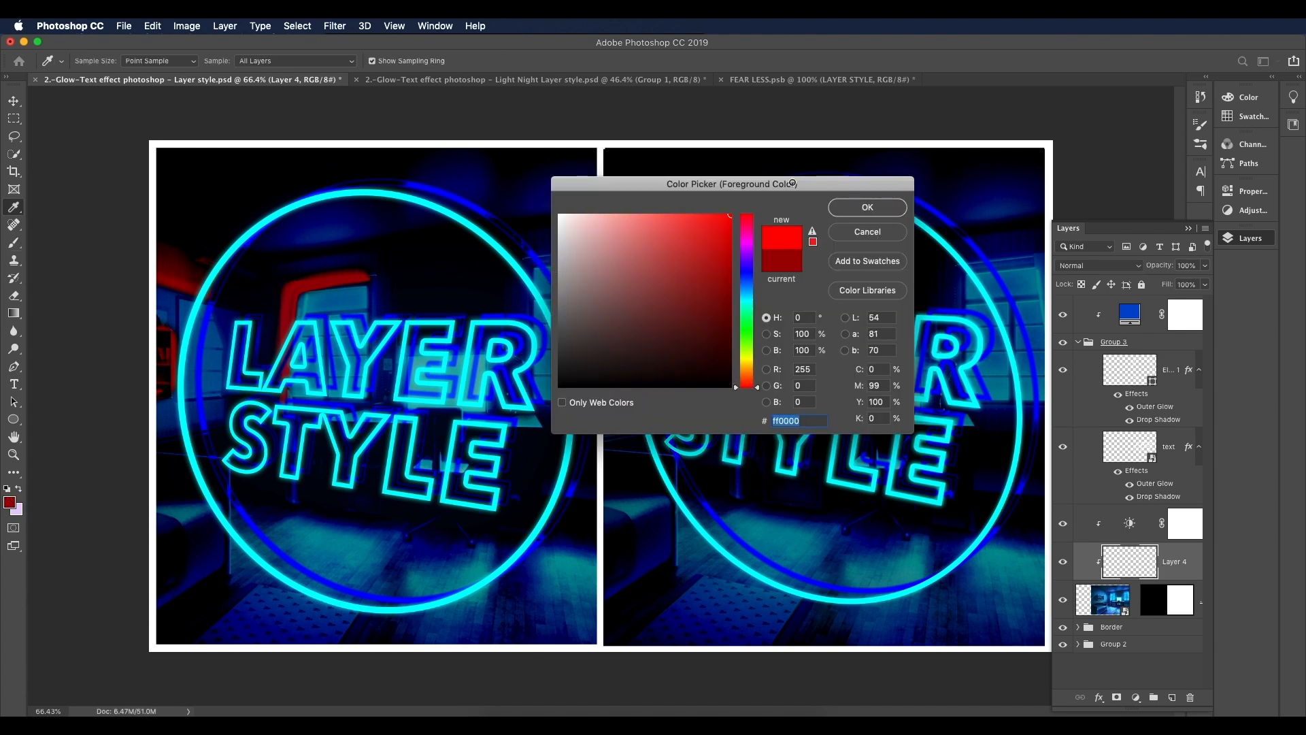
{"action": "left_click", "coordinate": [867, 207]}
Step: Reduce the brush size to 35 px and paint red over the window frame, the wall sign and the upper wall edge in the recreated image
{"action": "key", "text": "bracketleft"}
{"action": "key", "text": "bracketleft"}
{"action": "key", "text": "bracketleft"}
{"action": "key", "text": "bracketleft"}
{"action": "key", "text": "bracketleft"}
{"action": "key", "text": "bracketleft"}
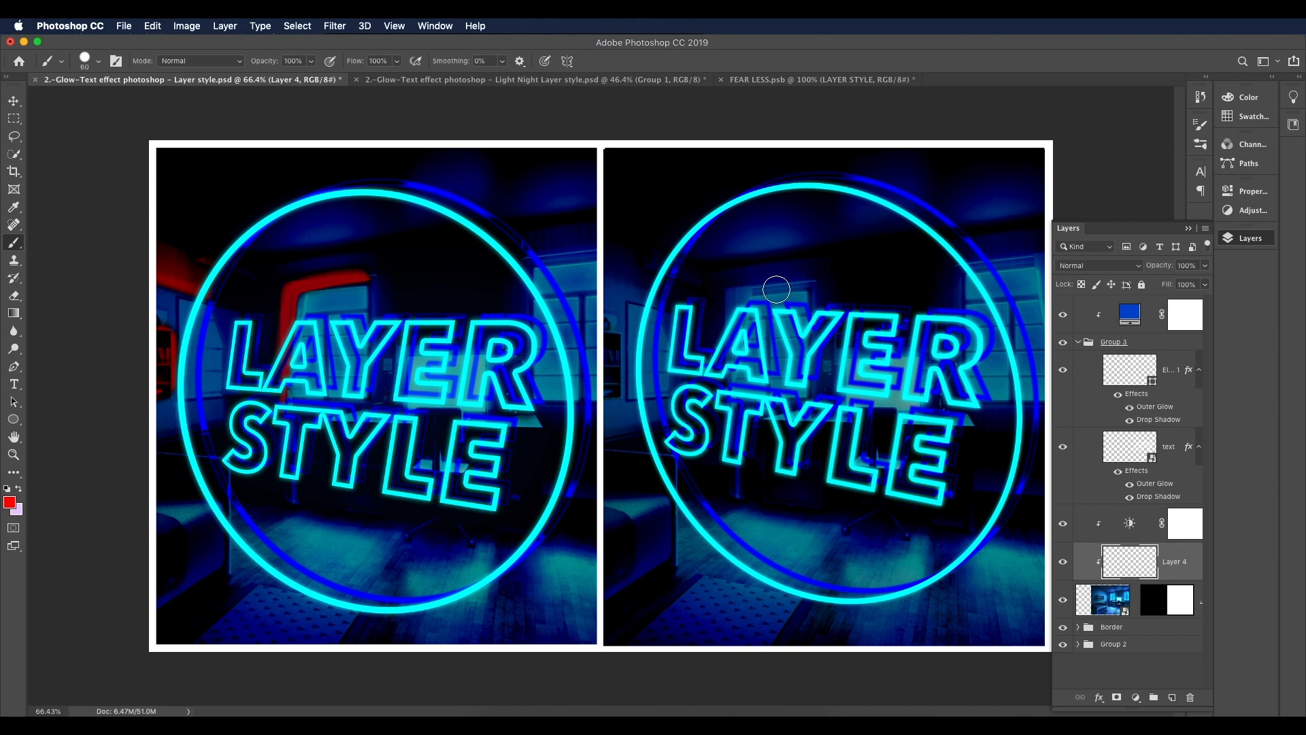
{"action": "mouse_move", "coordinate": [812, 283]}
{"action": "left_mouse_down"}
{"action": "mouse_move", "coordinate": [733, 292]}
{"action": "mouse_move", "coordinate": [731, 337]}
{"action": "left_mouse_up"}
{"action": "mouse_move", "coordinate": [618, 337]}
{"action": "left_mouse_down"}
{"action": "mouse_move", "coordinate": [615, 393]}
{"action": "mouse_move", "coordinate": [613, 339]}
{"action": "left_mouse_up"}
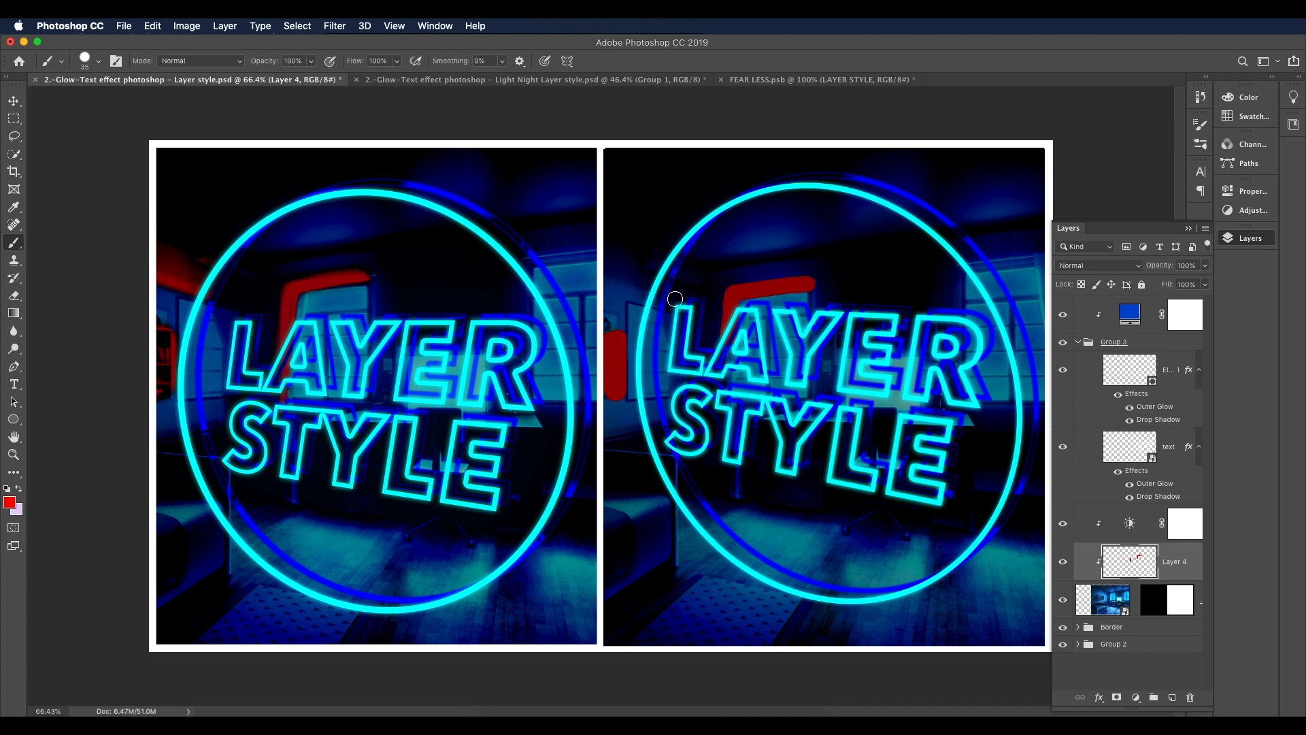
{"action": "mouse_move", "coordinate": [685, 275]}
{"action": "left_mouse_down"}
{"action": "mouse_move", "coordinate": [612, 241]}
{"action": "mouse_move", "coordinate": [677, 268]}
{"action": "left_mouse_up"}
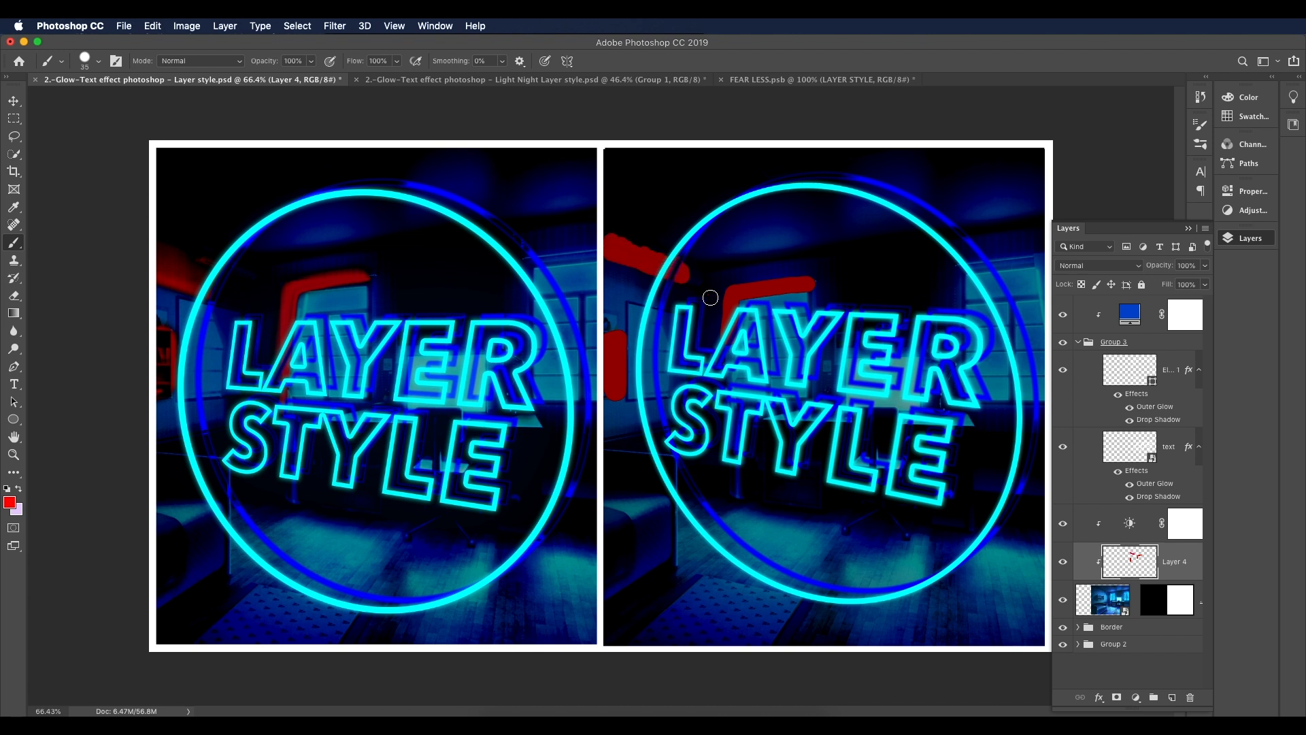
Step: Set the blend mode of the red paint layer, Layer 4, to Color
{"action": "left_click", "coordinate": [1140, 266]}
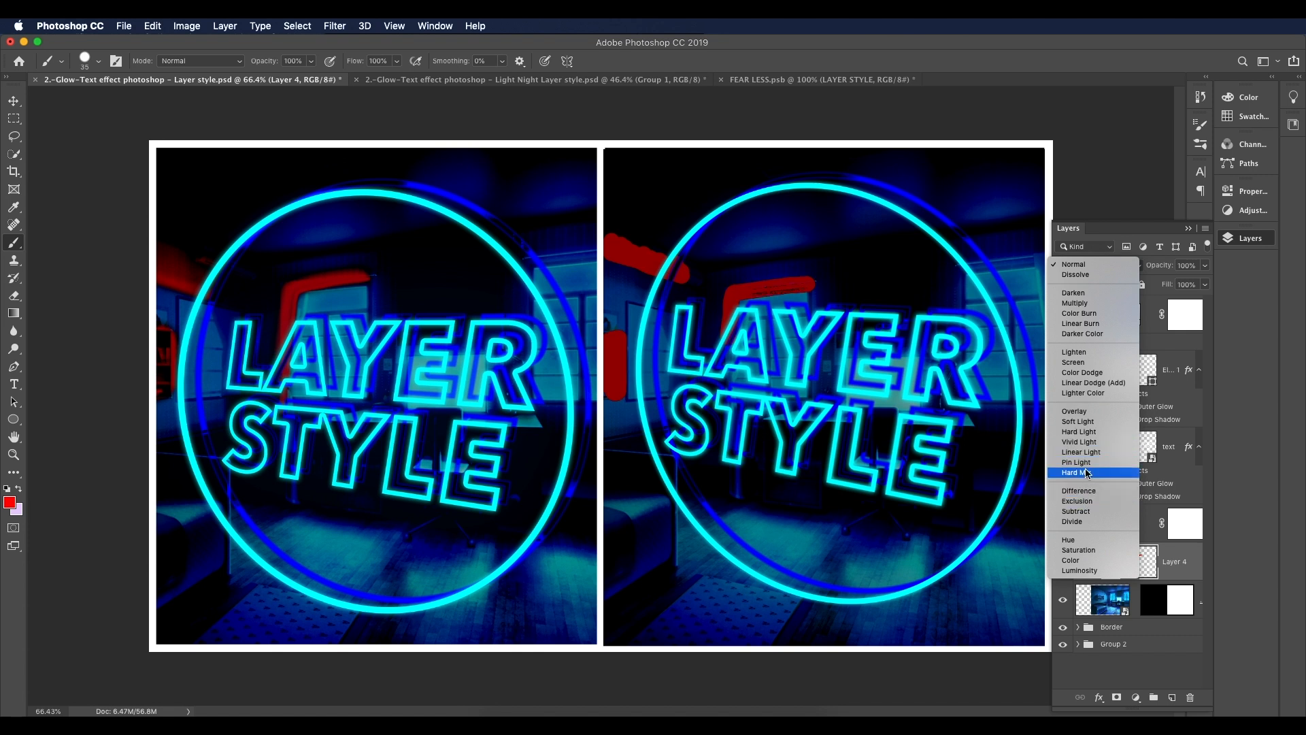
{"action": "left_click", "coordinate": [1094, 561]}
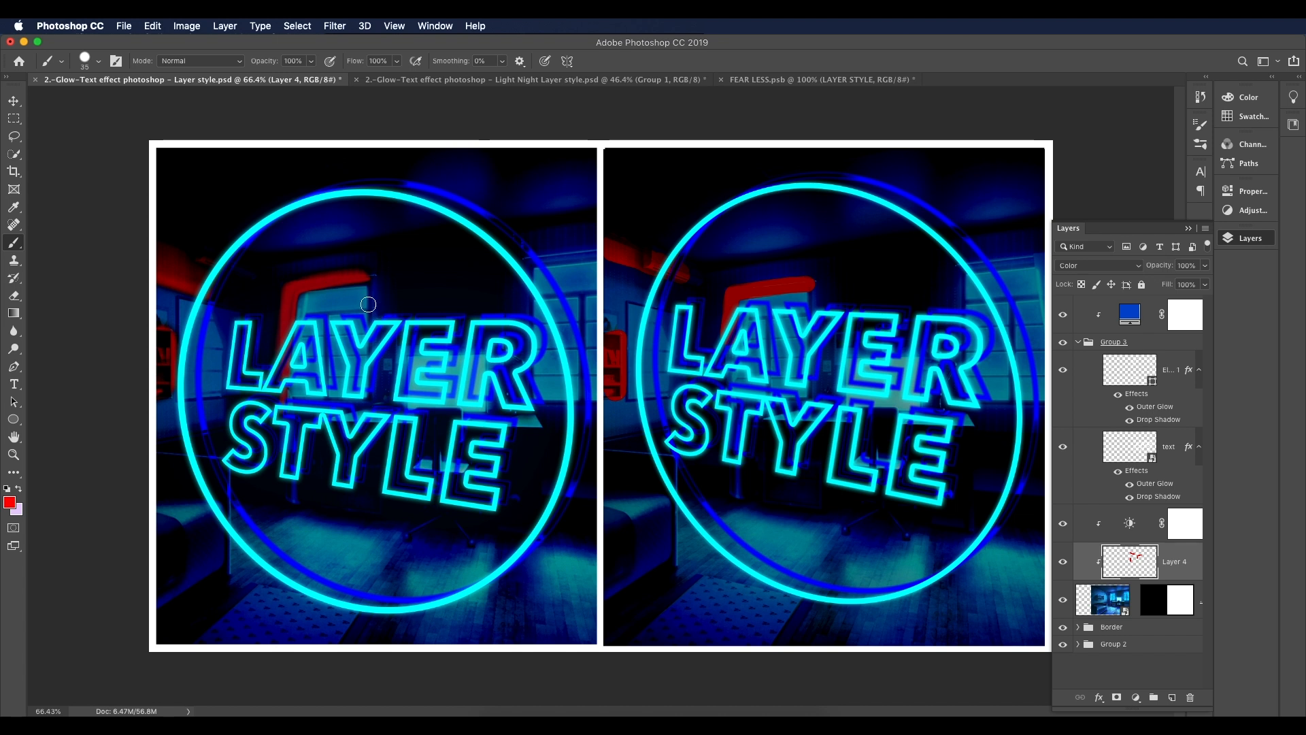
Step: Collapse Group 3, expand Group 2 and check the blend mode of the red paint layer in the finished example
{"action": "left_click", "coordinate": [1077, 342]}
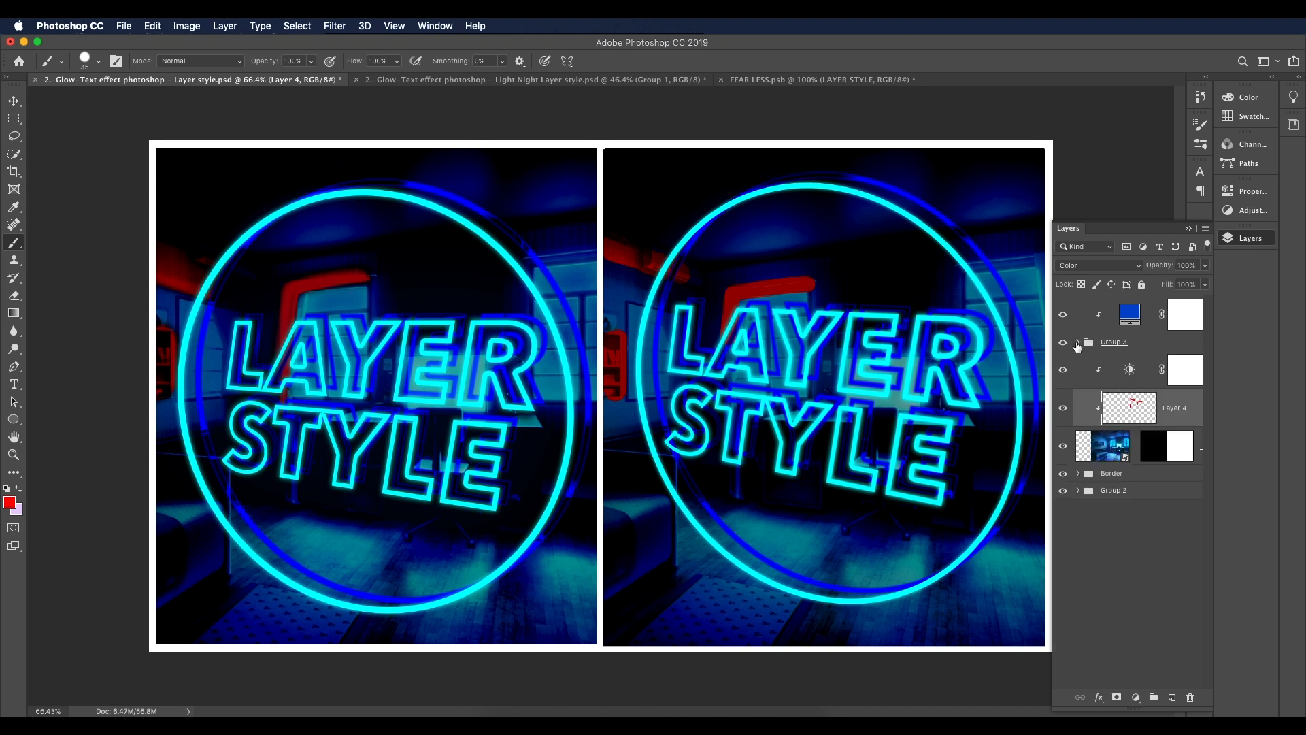
{"action": "left_click", "coordinate": [1078, 490]}
{"action": "scroll", "coordinate": [1139, 517], "scroll_direction": "down", "scroll_amount": 8}
{"action": "left_click", "coordinate": [1144, 593]}
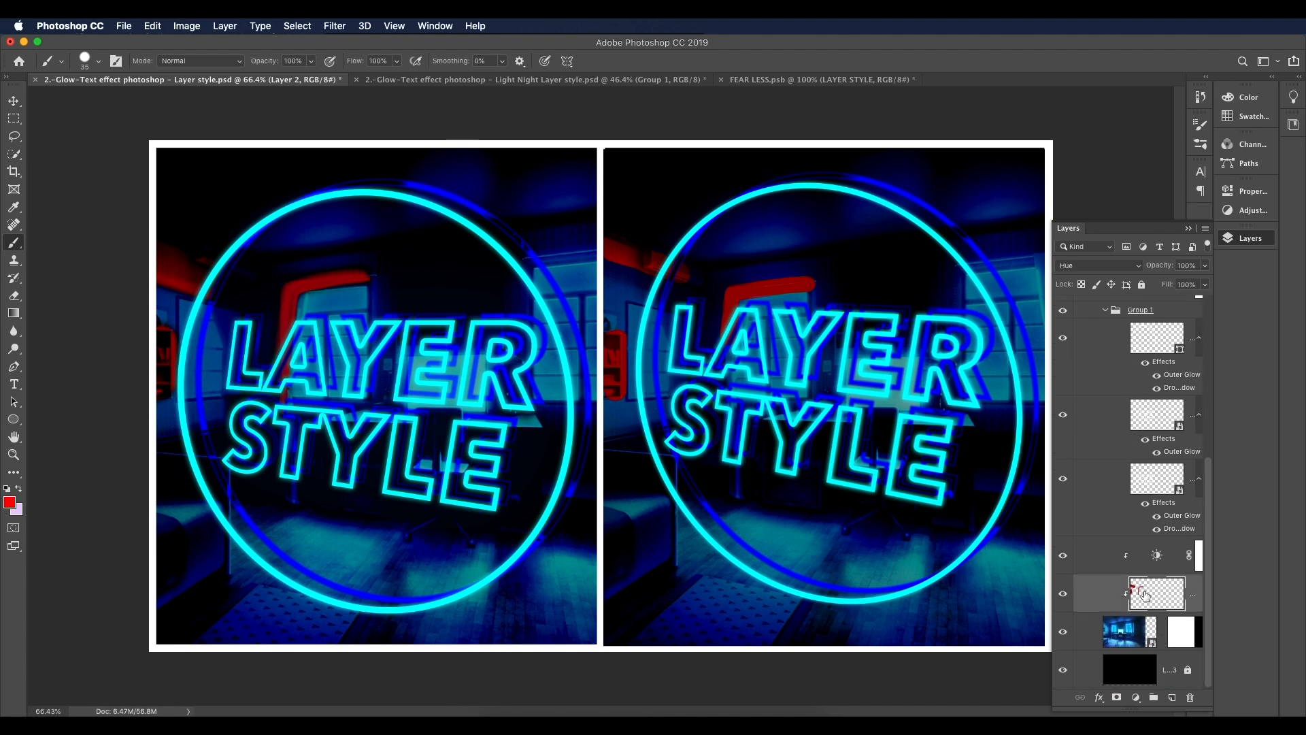
{"action": "left_click", "coordinate": [1128, 266]}
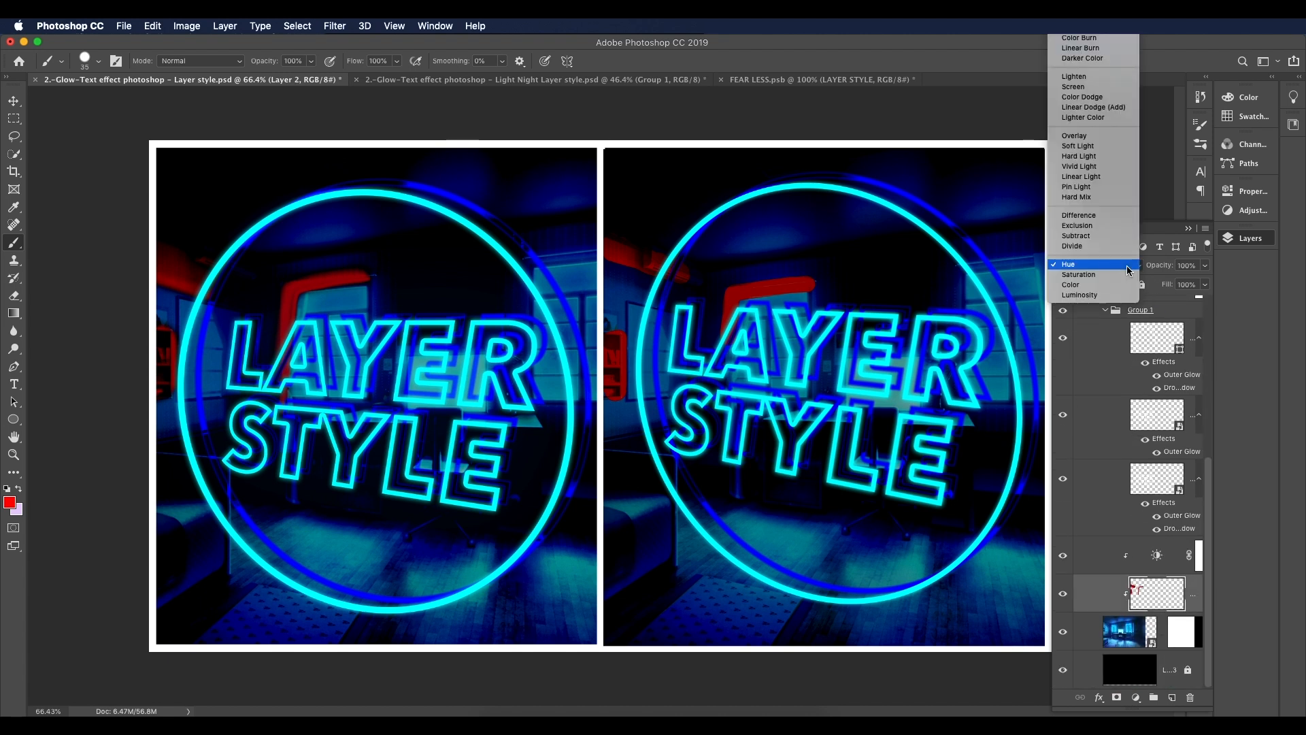
{"action": "left_click", "coordinate": [1130, 265]}
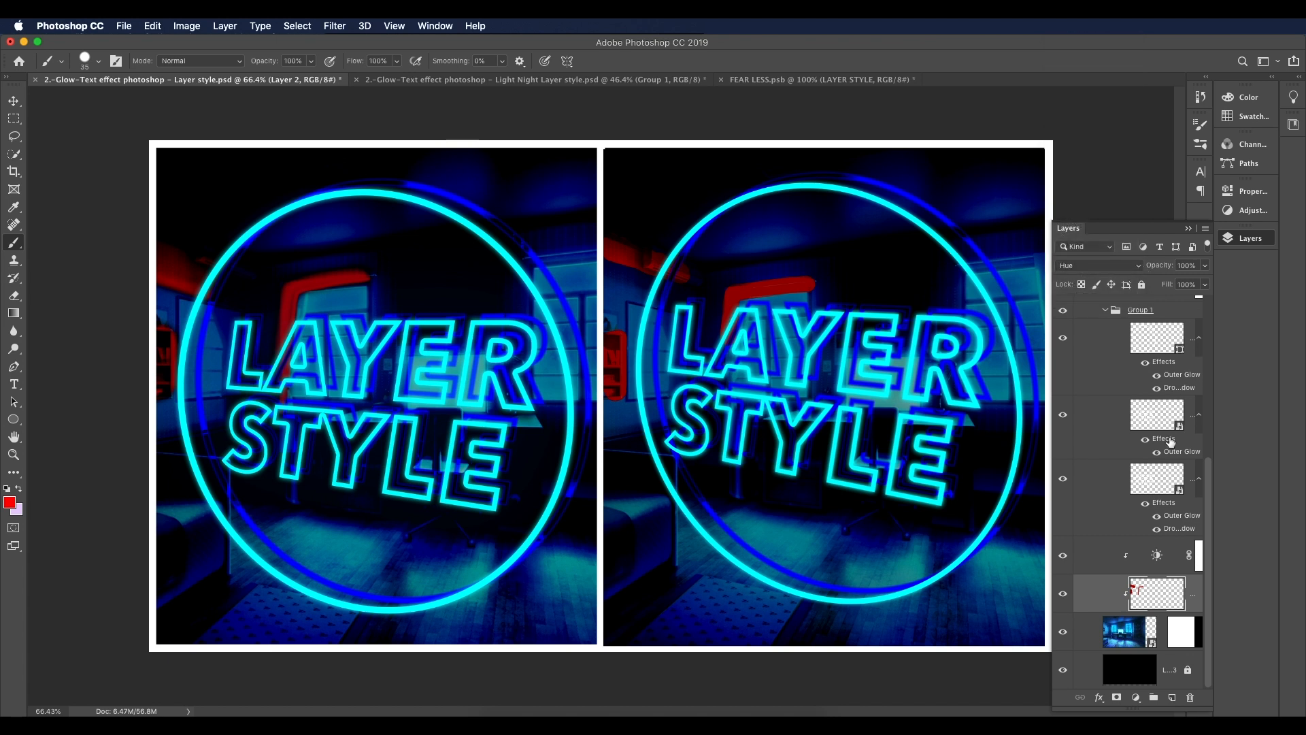
Step: Select Layer 4 above the recreated room photo and set its blend mode to Hue
{"action": "left_click_drag", "start_coordinate": [1208, 518], "coordinate": [1197, 272]}
{"action": "left_click", "coordinate": [1134, 401]}
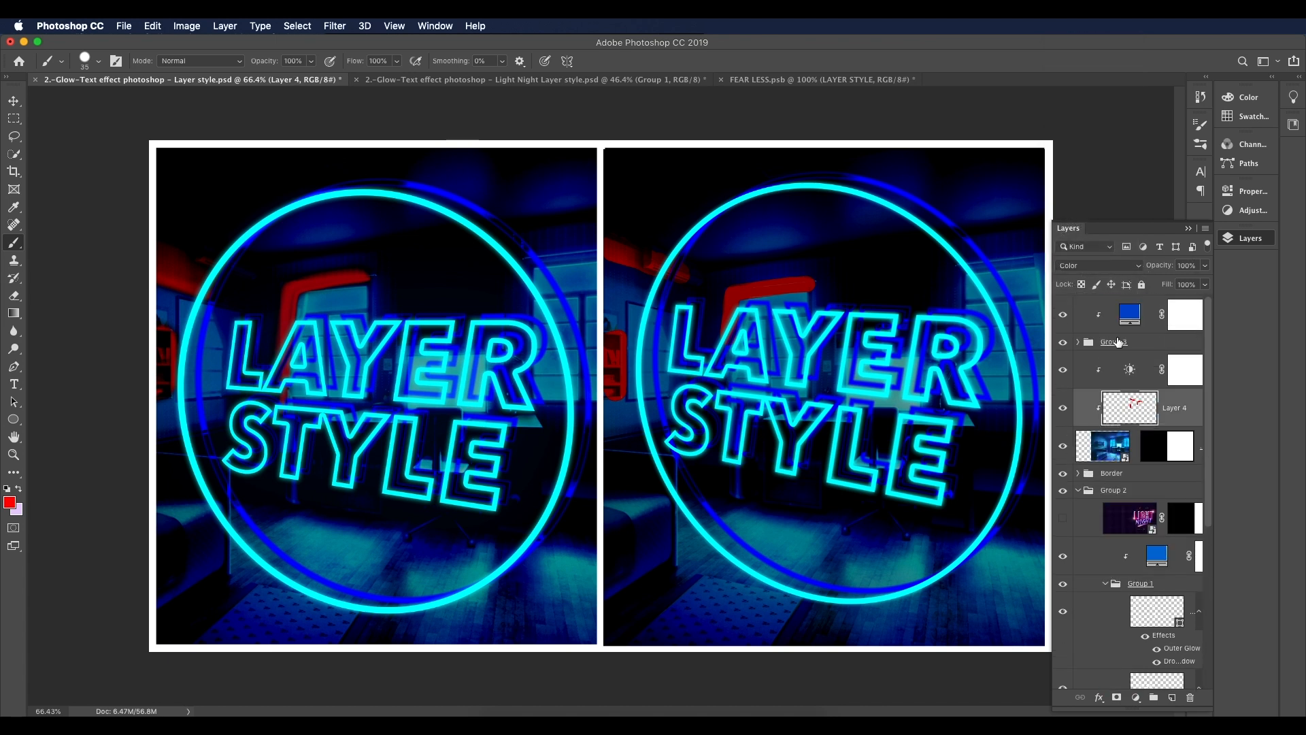
{"action": "left_click", "coordinate": [1102, 265]}
{"action": "left_click", "coordinate": [1099, 248]}
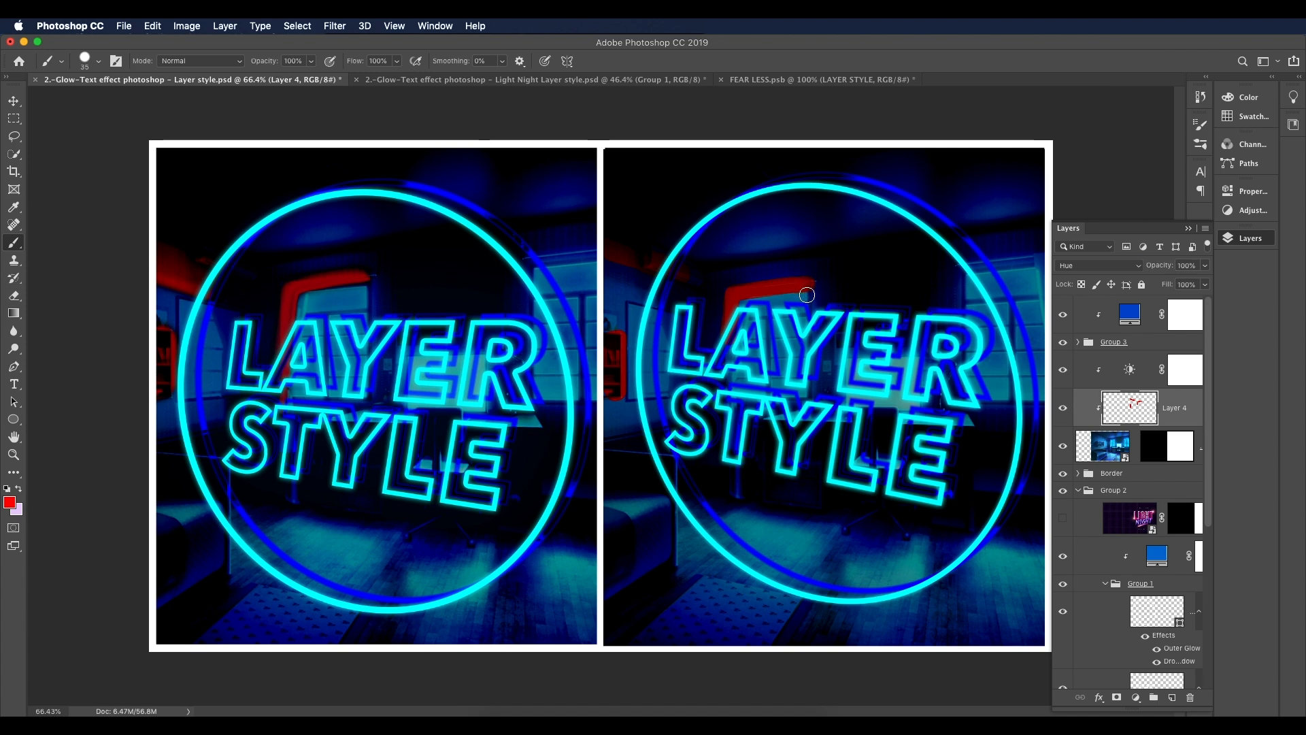
Step: Try painting another red stroke over the window frame on Layer 4, undo it and compare both images
{"action": "scroll", "coordinate": [789, 350], "scroll_direction": "up", "scroll_amount": 1}
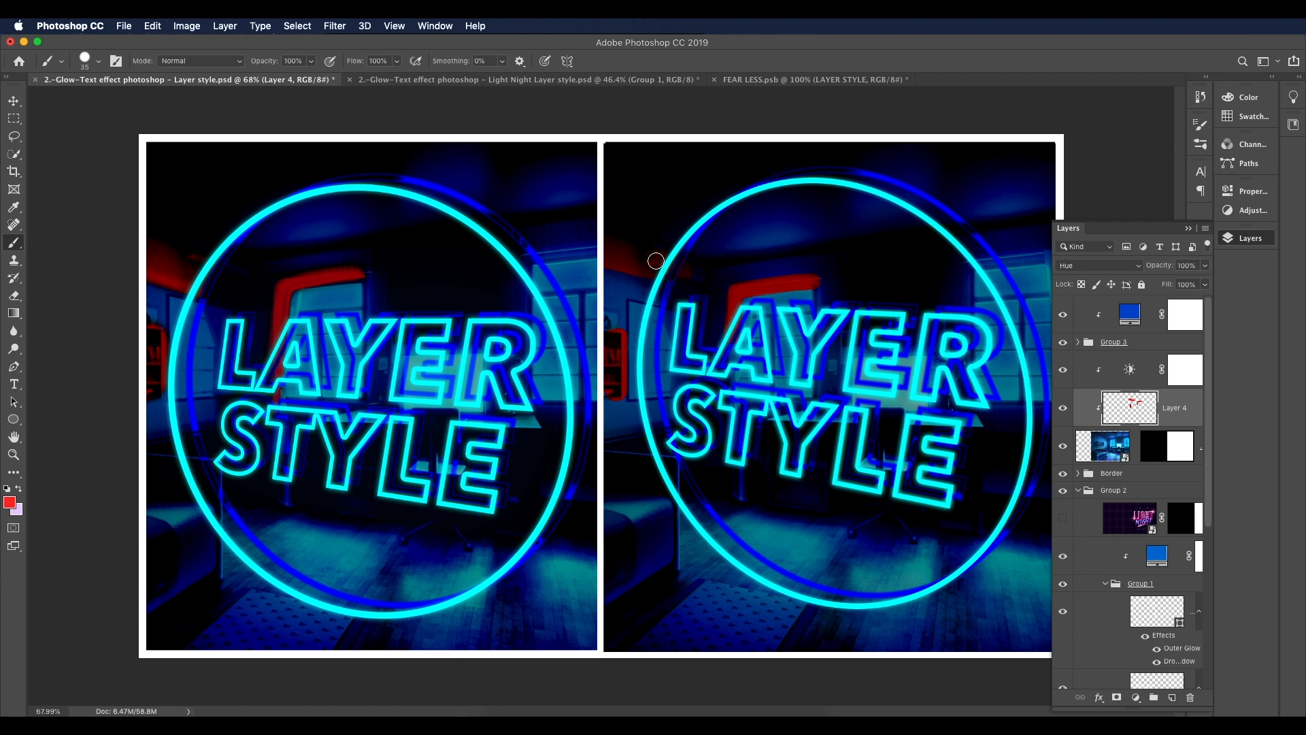
{"action": "left_click_drag", "start_coordinate": [745, 294], "coordinate": [822, 289]}
{"action": "key", "text": "super+z"}
{"action": "scroll", "coordinate": [740, 367], "scroll_direction": "down", "scroll_amount": 5}
{"action": "scroll", "coordinate": [706, 341], "scroll_direction": "up", "scroll_amount": 5}
{"action": "scroll", "coordinate": [779, 336], "scroll_direction": "up", "scroll_amount": 2}
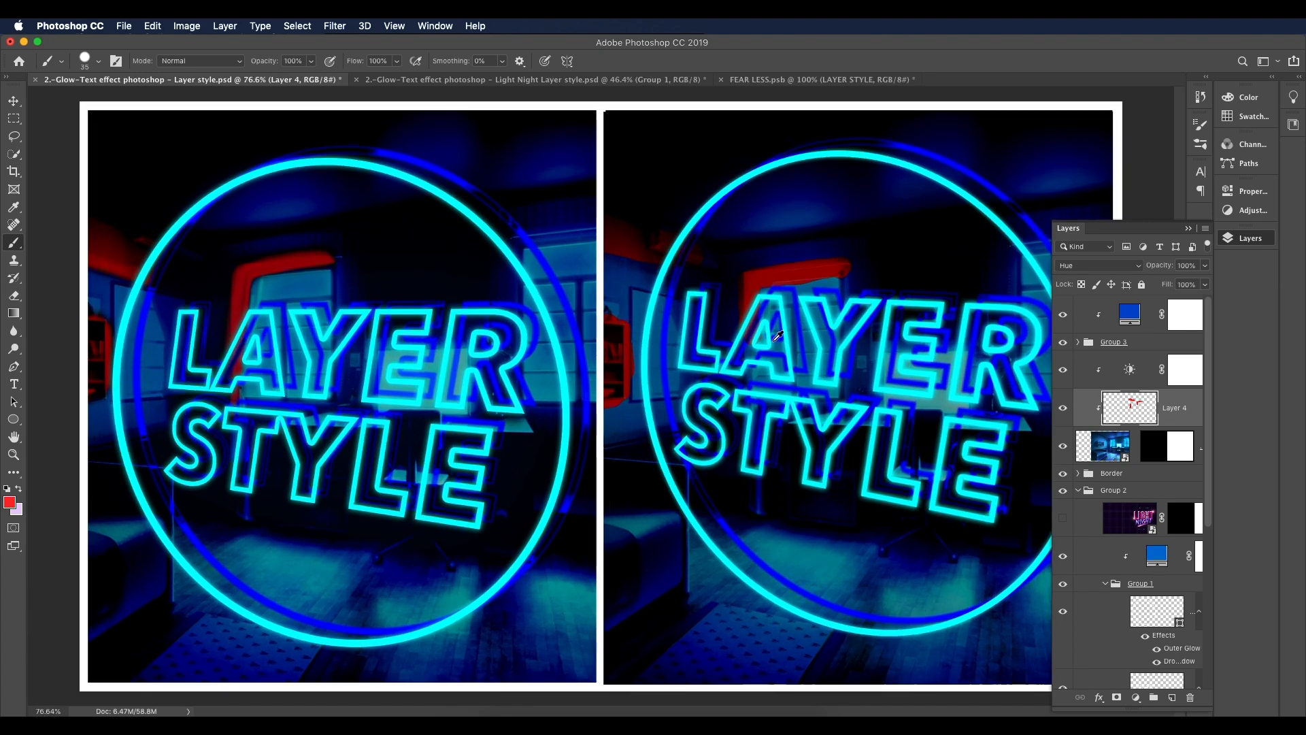
{"action": "scroll", "coordinate": [790, 322], "scroll_direction": "down", "scroll_amount": 5}
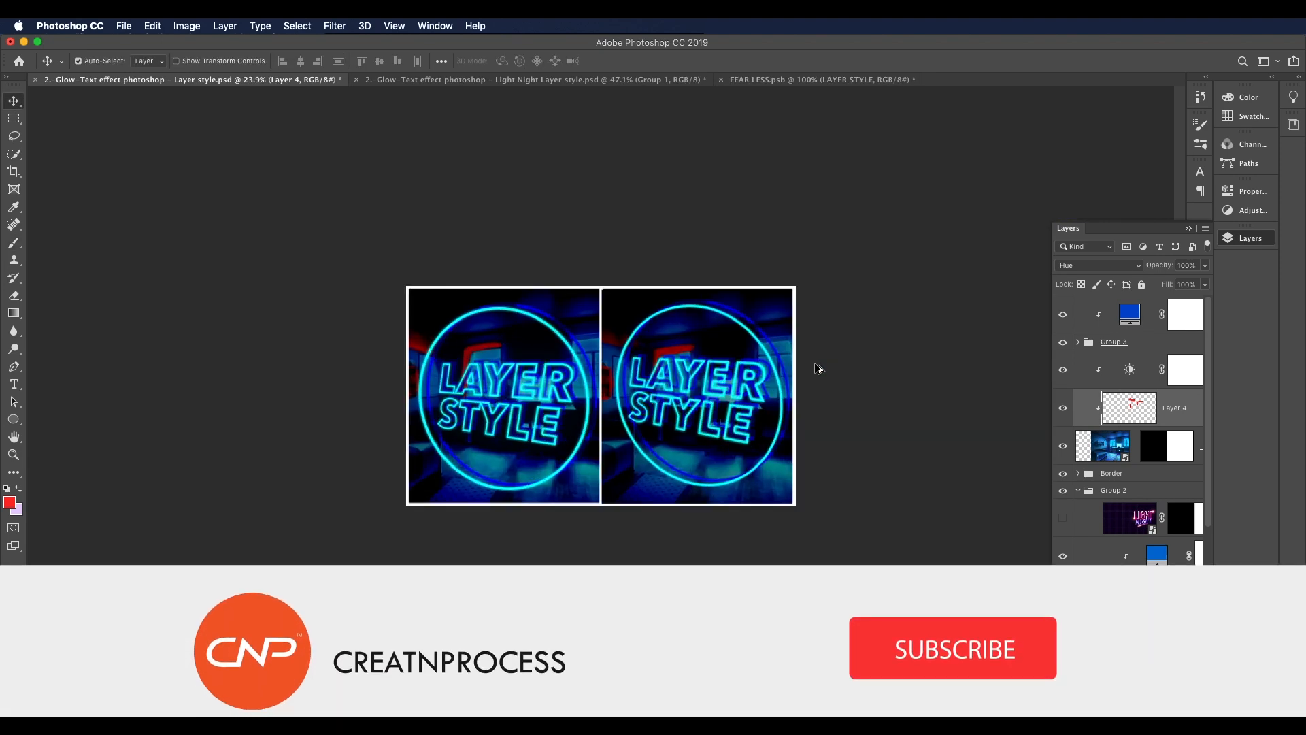
{"action": "scroll", "coordinate": [819, 369], "scroll_direction": "up", "scroll_amount": 5}
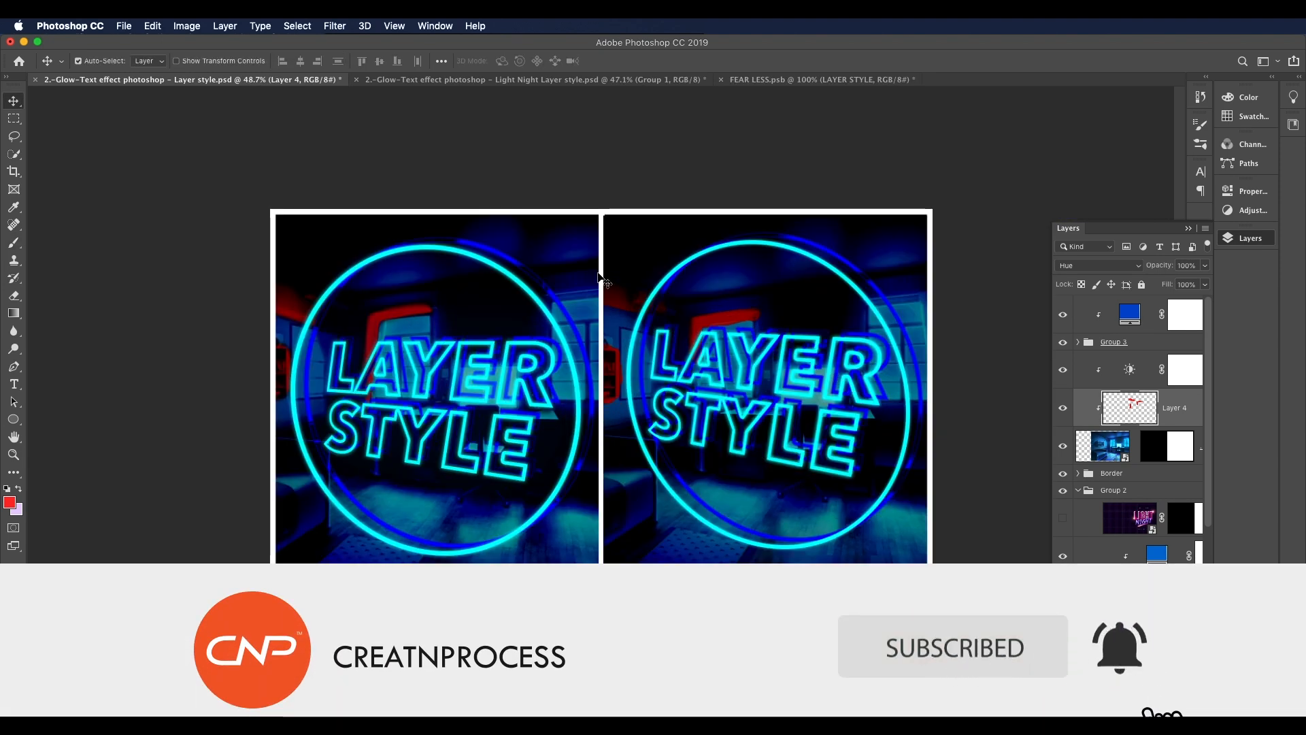
Step: Switch to the Light Night Layer style document and add a new empty layer above Group 1
{"action": "left_click", "coordinate": [537, 79]}
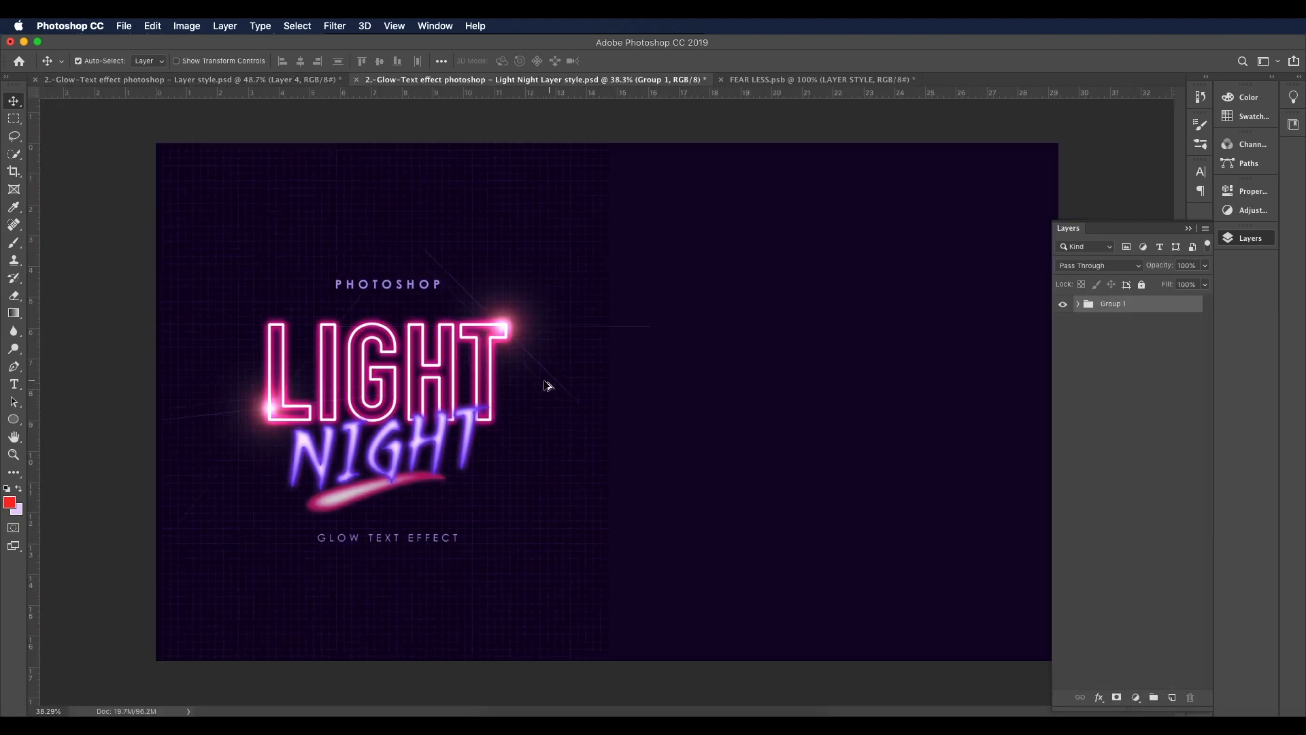
{"action": "scroll", "coordinate": [551, 385], "scroll_direction": "up", "scroll_amount": 1}
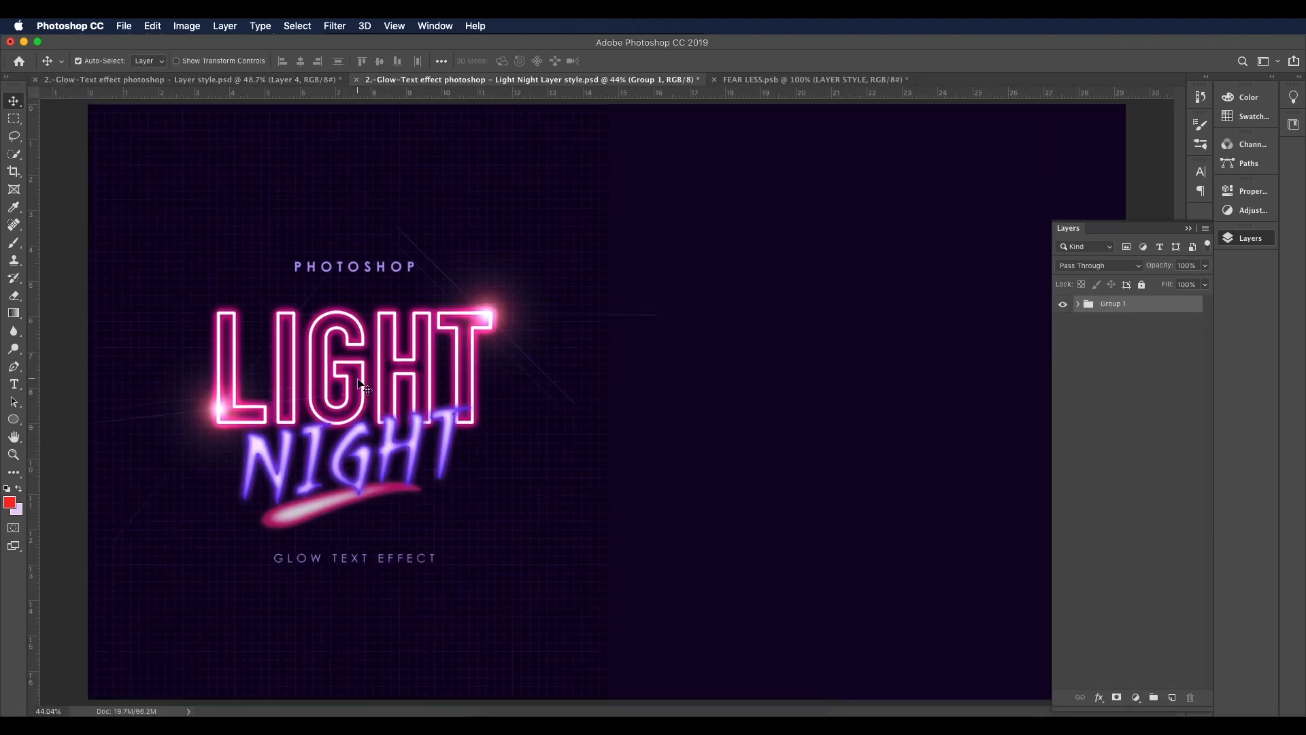
{"action": "scroll", "coordinate": [459, 398], "scroll_direction": "down", "scroll_amount": 1}
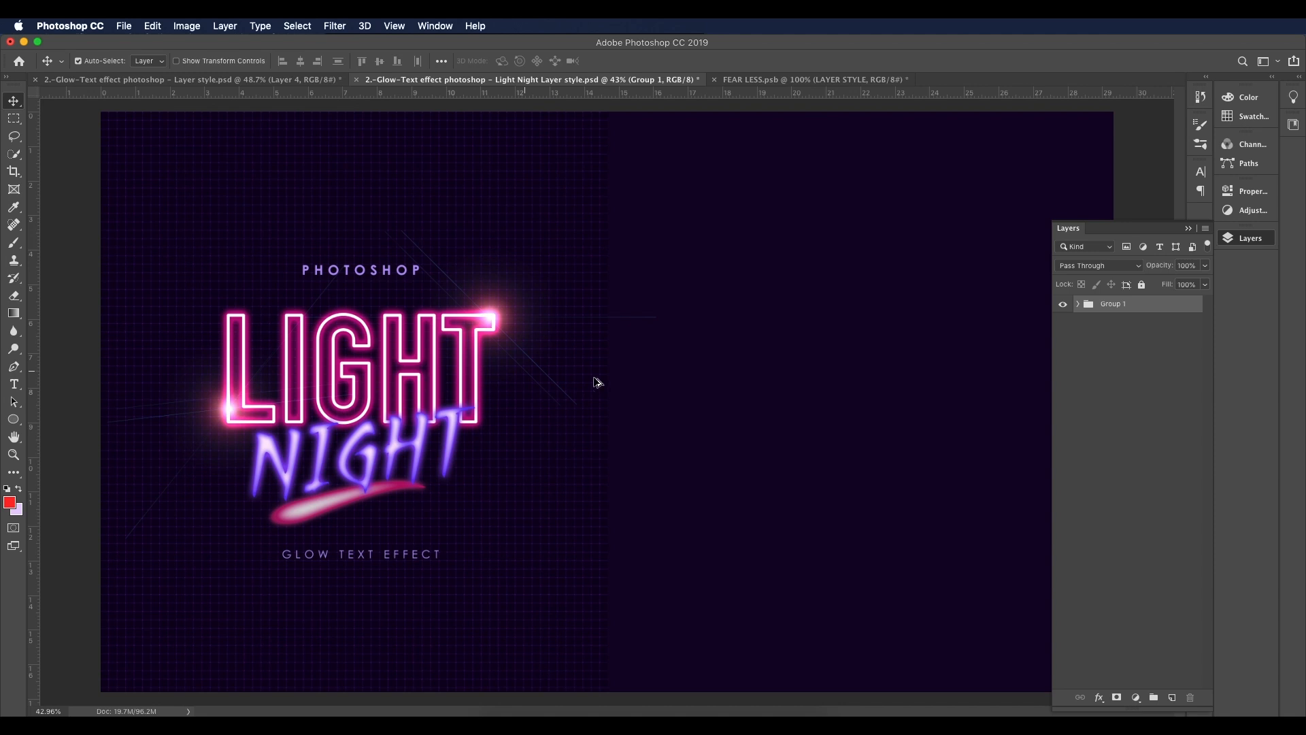
{"action": "left_click", "coordinate": [1062, 304]}
{"action": "left_click", "coordinate": [1063, 304]}
{"action": "left_click", "coordinate": [1172, 698]}
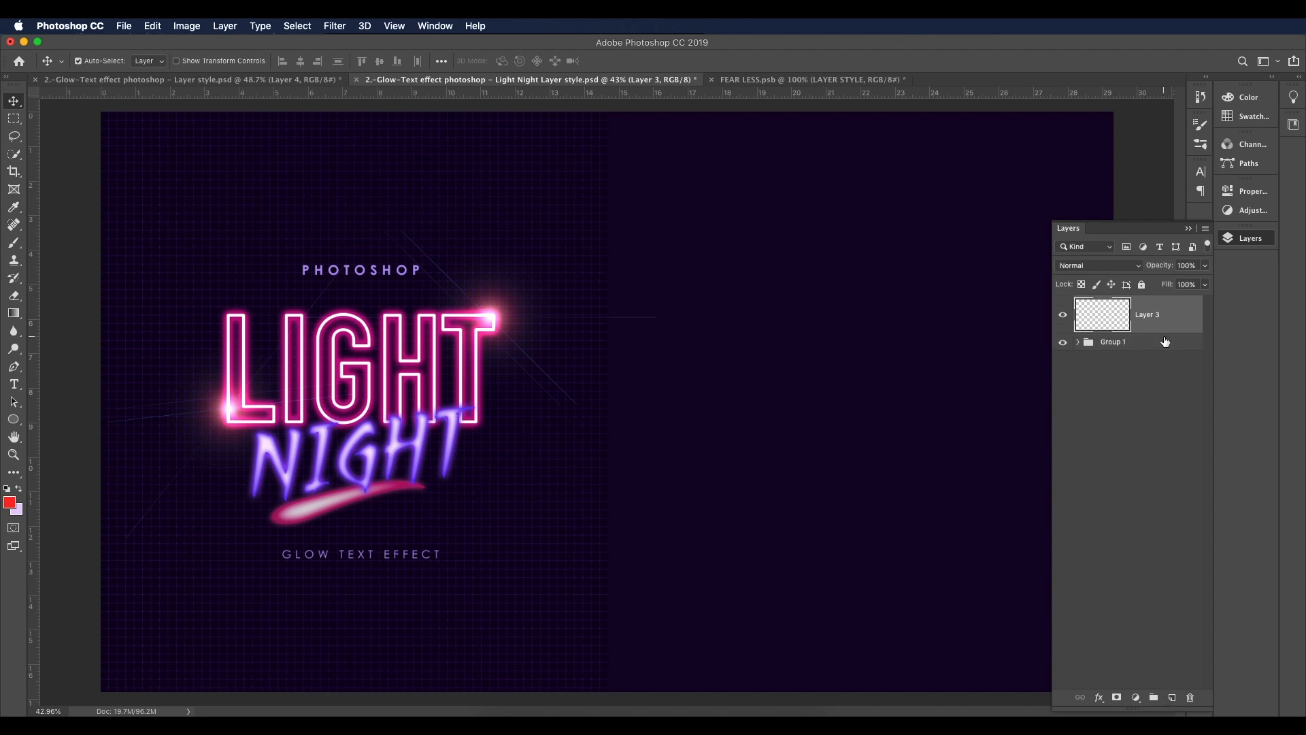
Step: Check the Light Night document's canvas size in pixels without changing it
{"action": "scroll", "coordinate": [563, 321], "scroll_direction": "down", "scroll_amount": 3}
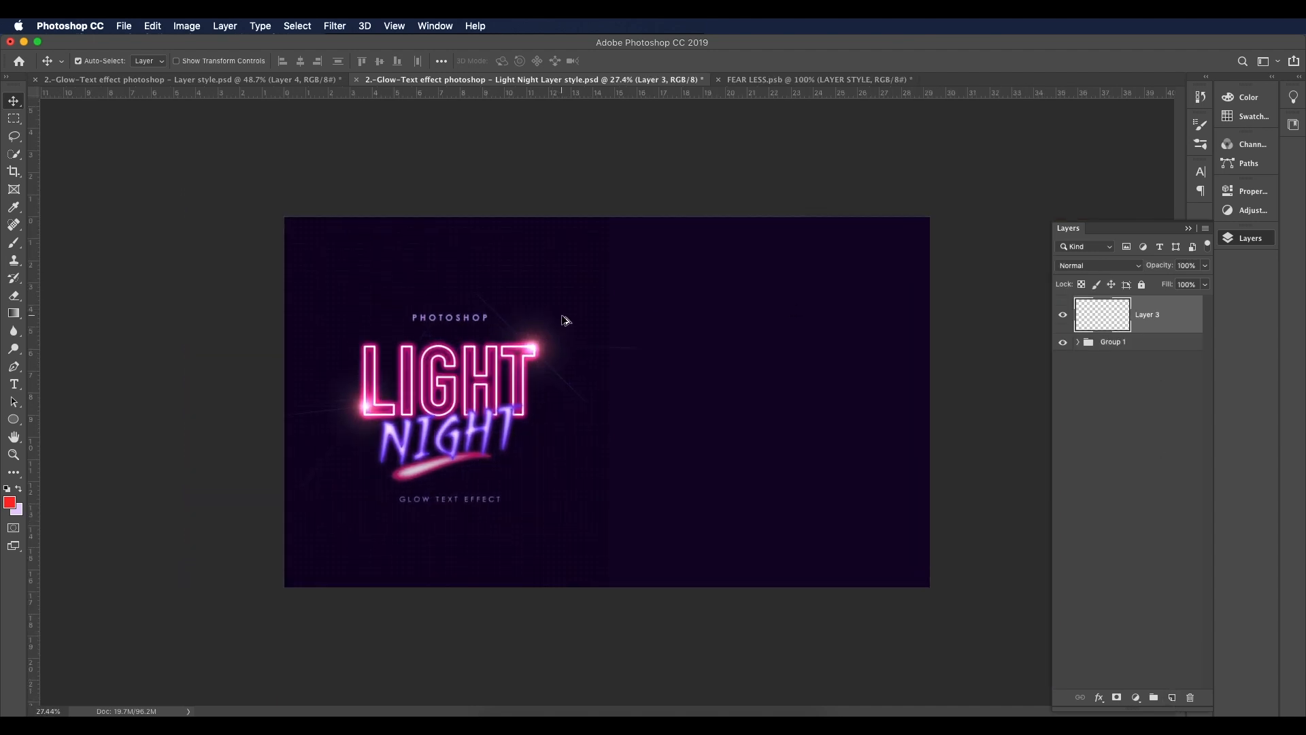
{"action": "scroll", "coordinate": [545, 390], "scroll_direction": "up", "scroll_amount": 1}
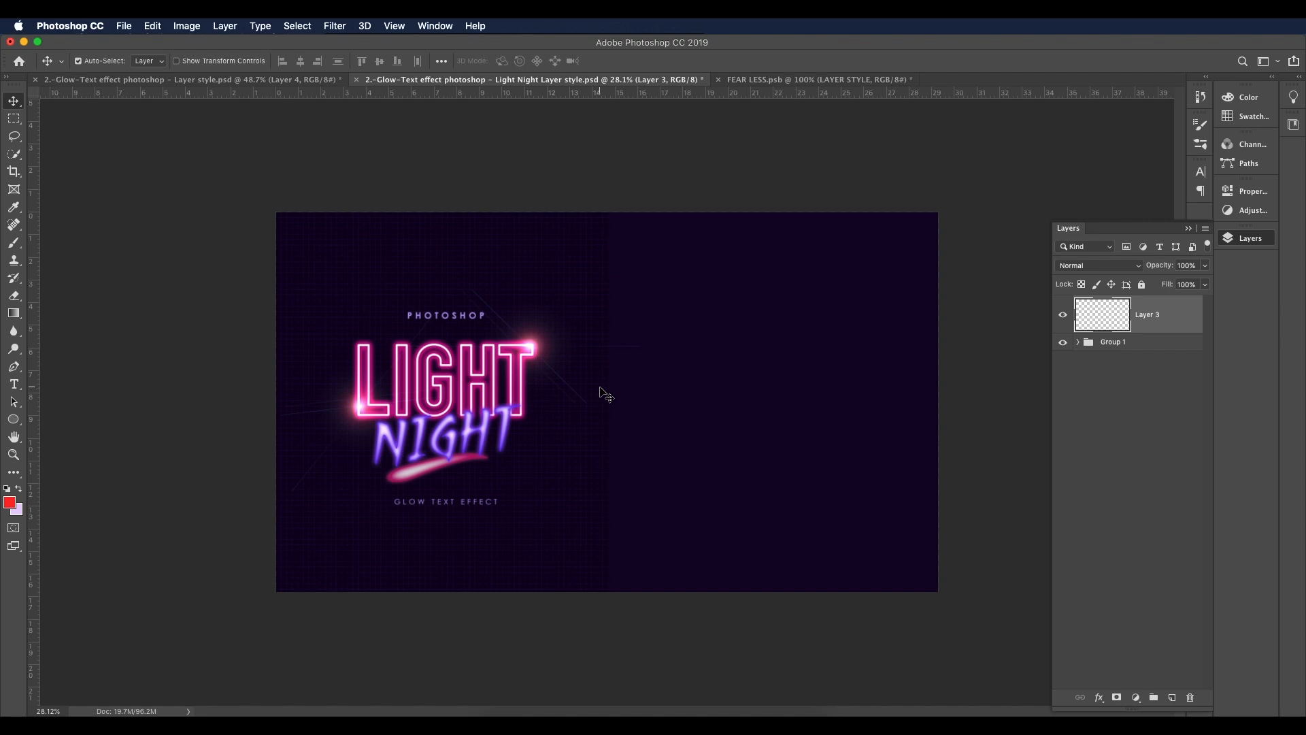
{"action": "left_click", "coordinate": [185, 26]}
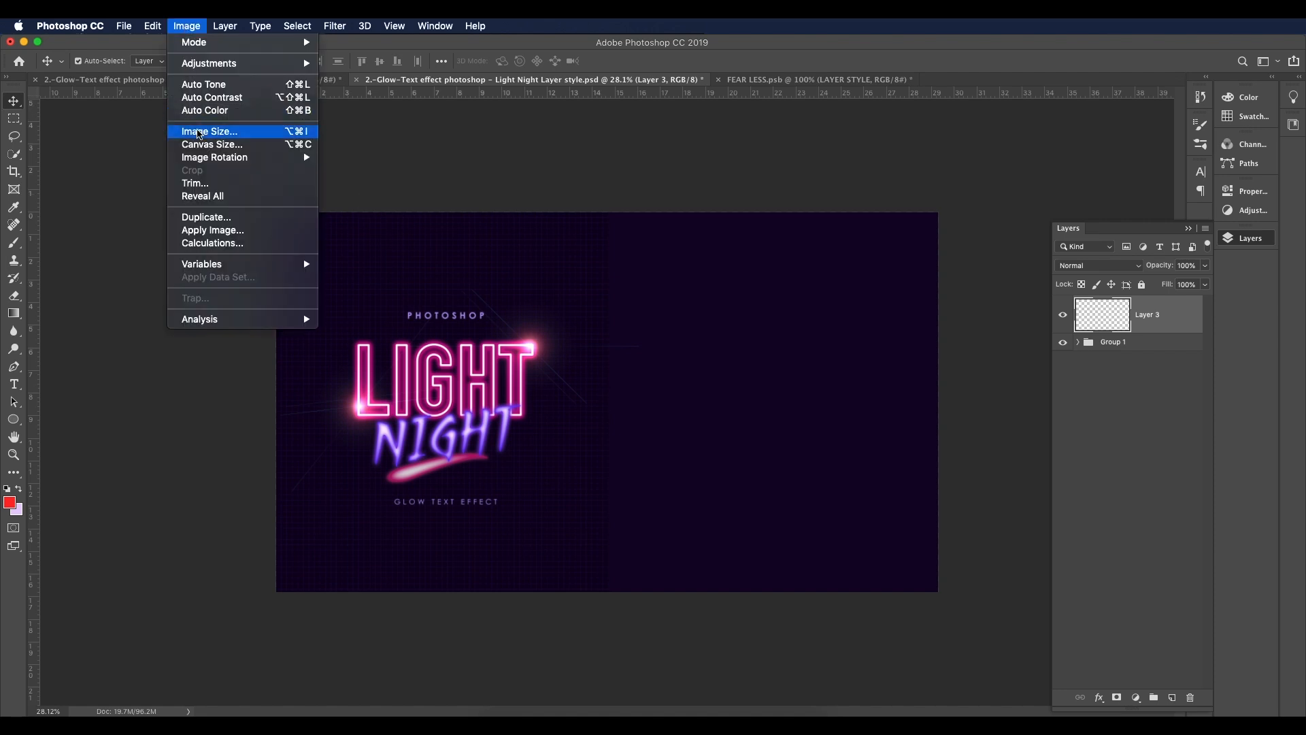
{"action": "left_click", "coordinate": [212, 144]}
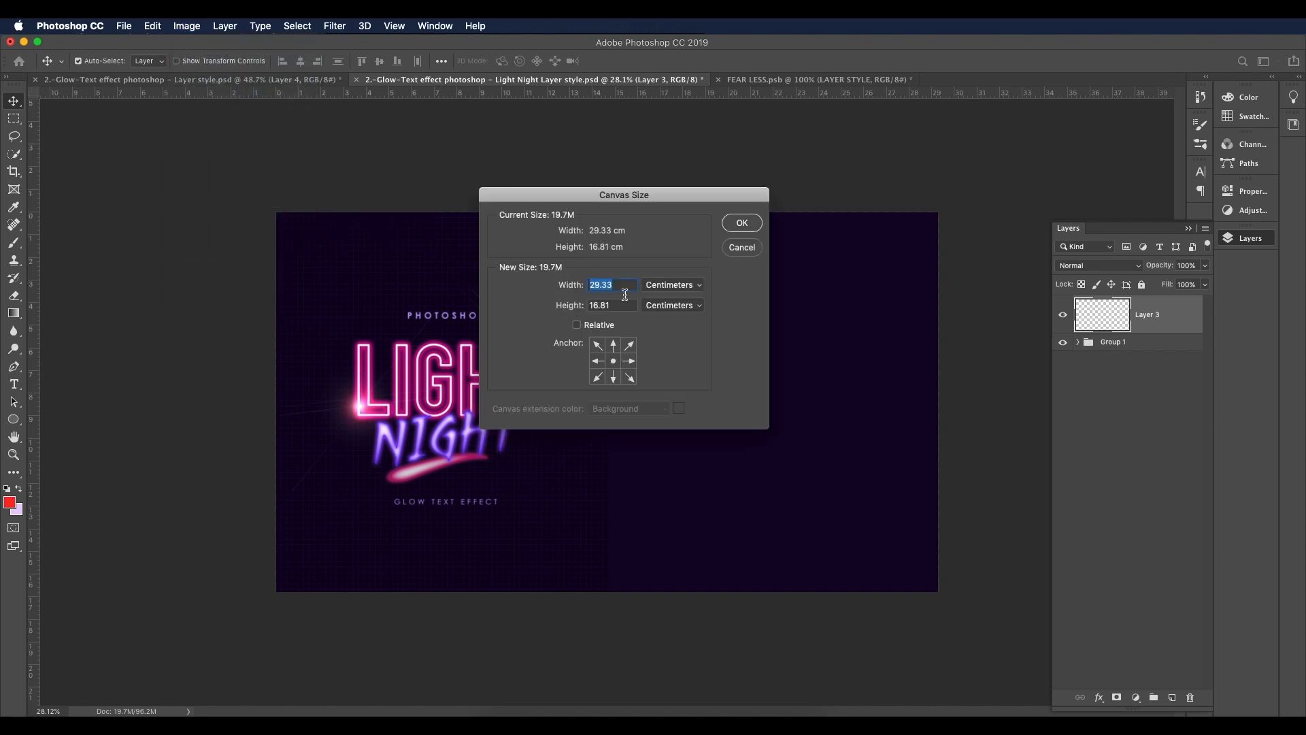
{"action": "left_click", "coordinate": [700, 285]}
{"action": "left_click", "coordinate": [670, 259]}
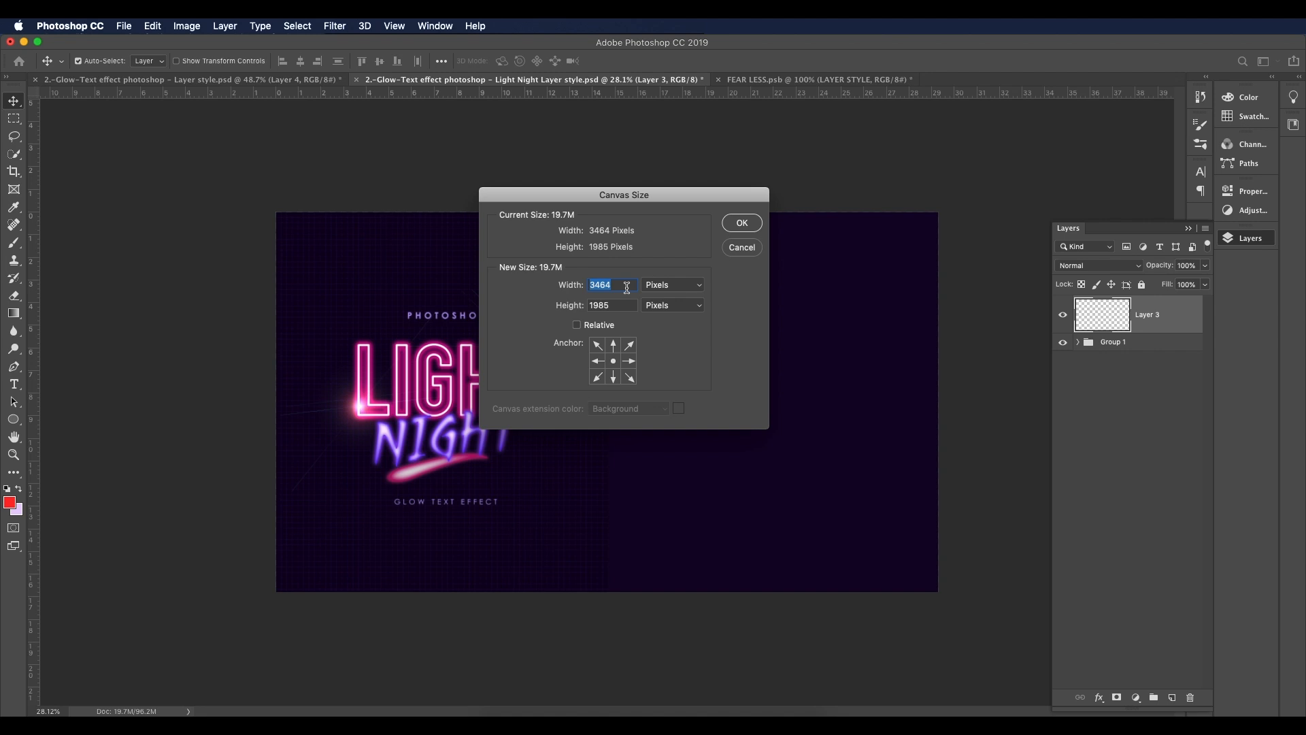
{"action": "key", "text": "Escape"}
Step: Expand Group 1 and hide its grid texture layer, Layer 0 copy
{"action": "scroll", "coordinate": [545, 390], "scroll_direction": "up", "scroll_amount": 7}
{"action": "scroll", "coordinate": [545, 390], "scroll_direction": "down", "scroll_amount": 4}
{"action": "scroll", "coordinate": [561, 393], "scroll_direction": "up", "scroll_amount": 1}
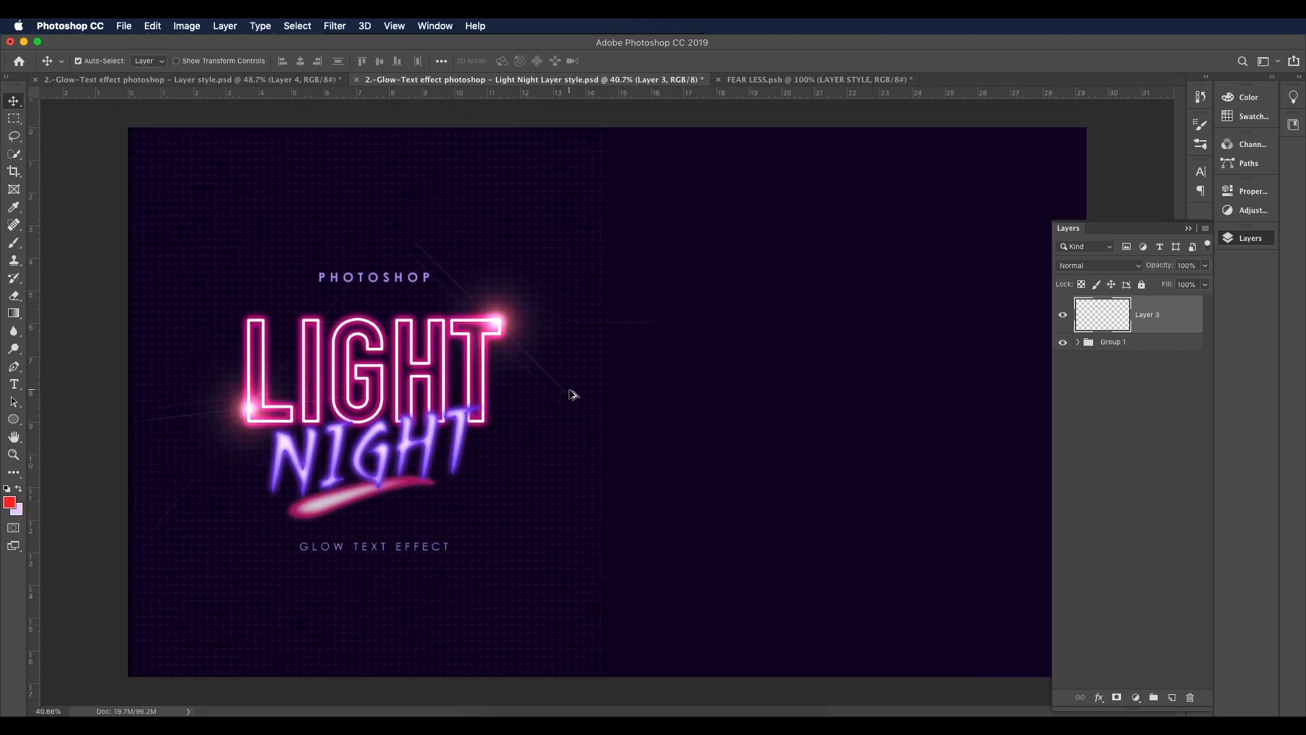
{"action": "left_click", "coordinate": [474, 371]}
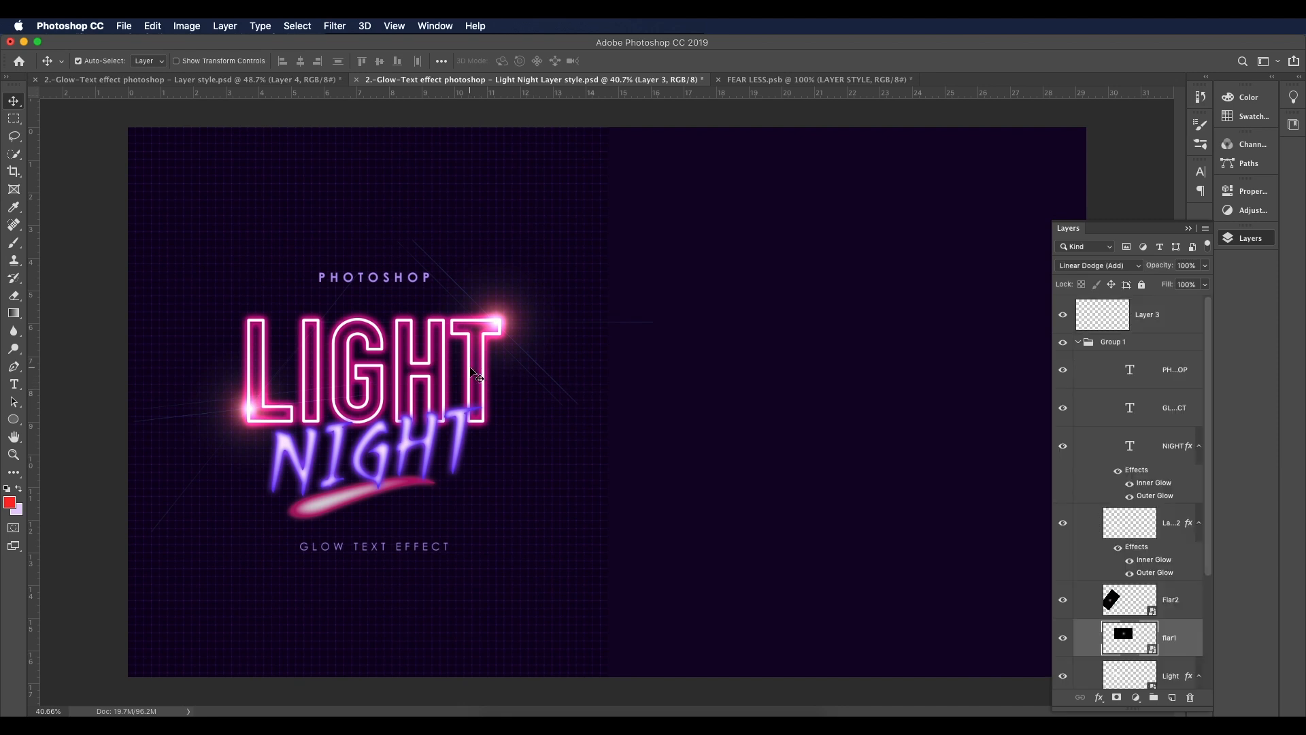
{"action": "left_click", "coordinate": [1079, 342]}
{"action": "left_click", "coordinate": [1079, 342]}
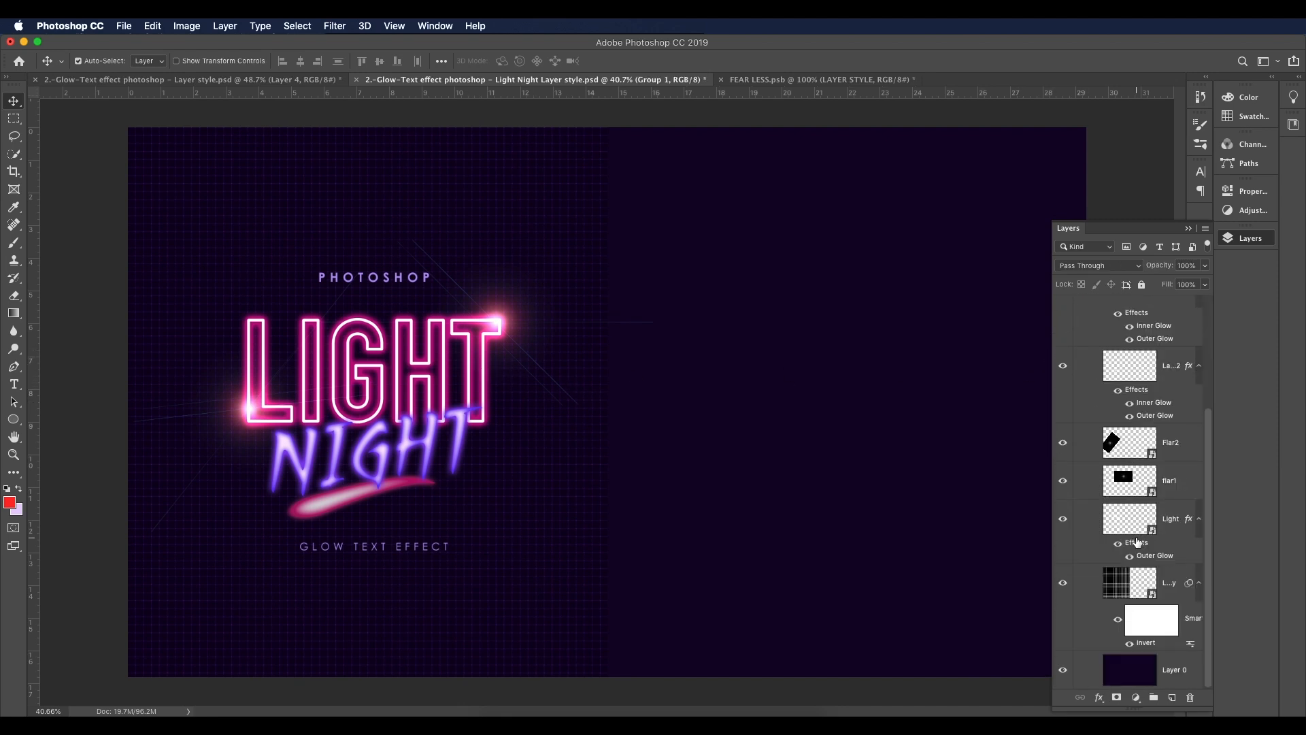
{"action": "left_click", "coordinate": [1125, 590]}
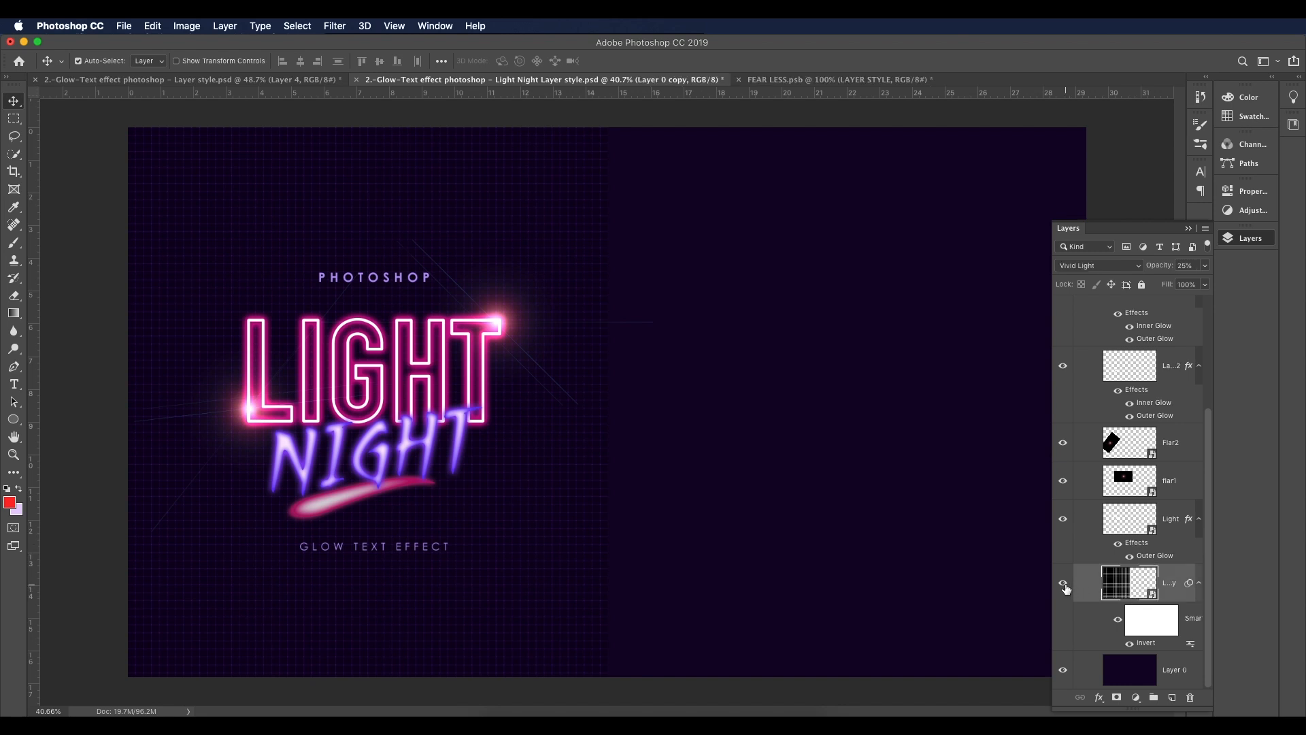
{"action": "scroll", "coordinate": [604, 472], "scroll_direction": "up", "scroll_amount": 1}
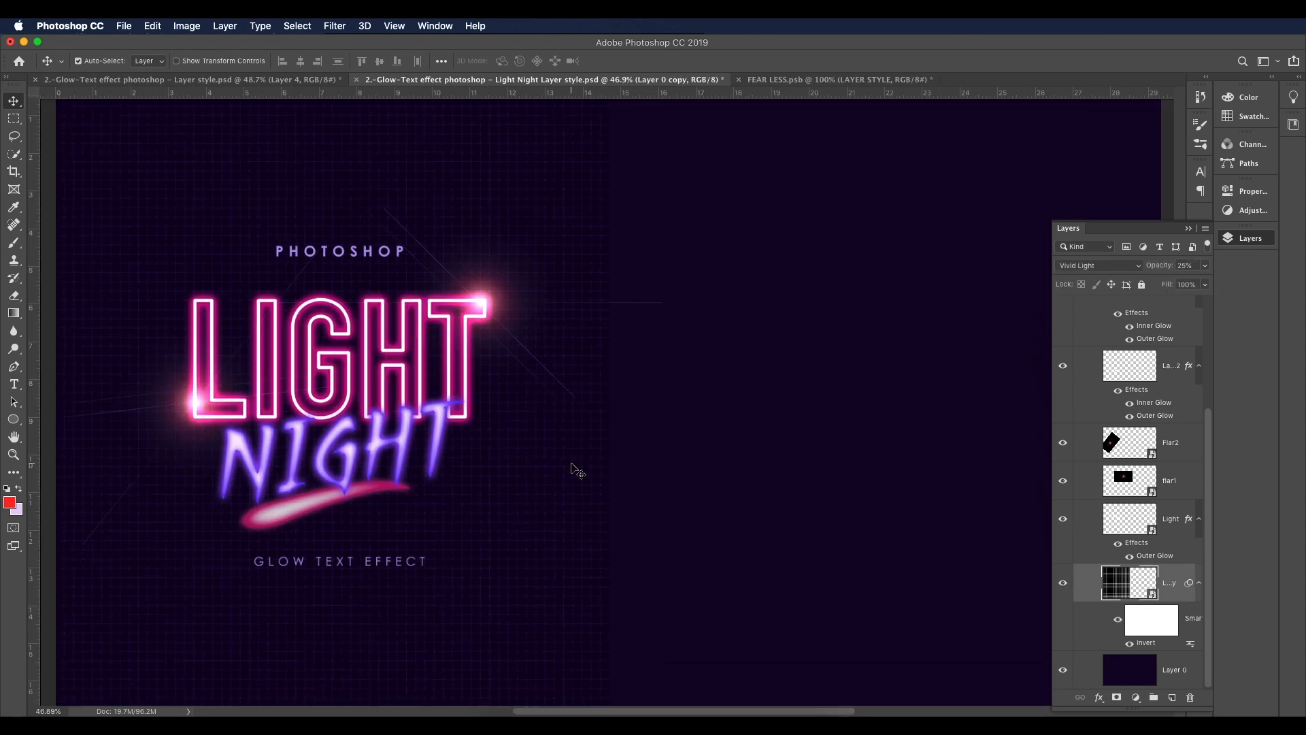
{"action": "left_click", "coordinate": [1063, 583]}
Step: Toggle the two flare layers and the brush stroke layer in Group 1 to examine their effect, and collapse the group
{"action": "scroll", "coordinate": [1065, 557], "scroll_direction": "up", "scroll_amount": 2}
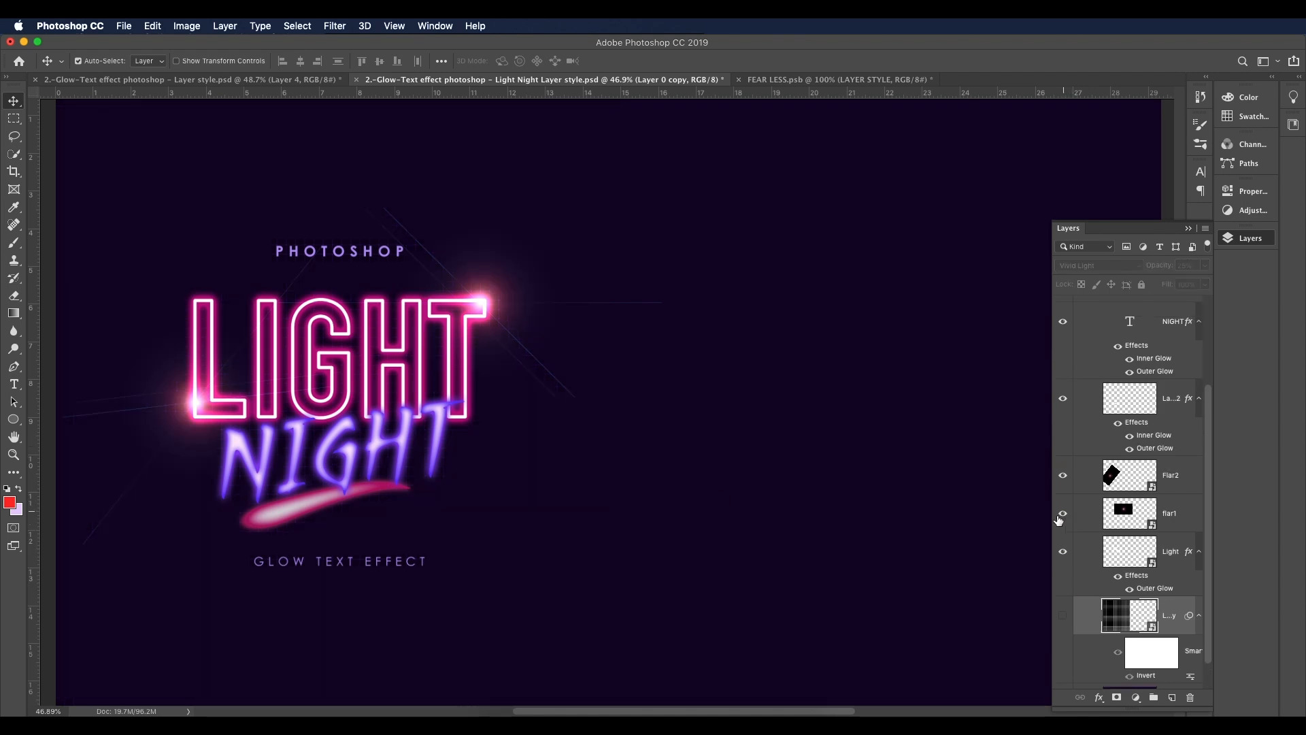
{"action": "left_click", "coordinate": [1062, 514]}
{"action": "left_click", "coordinate": [1062, 515]}
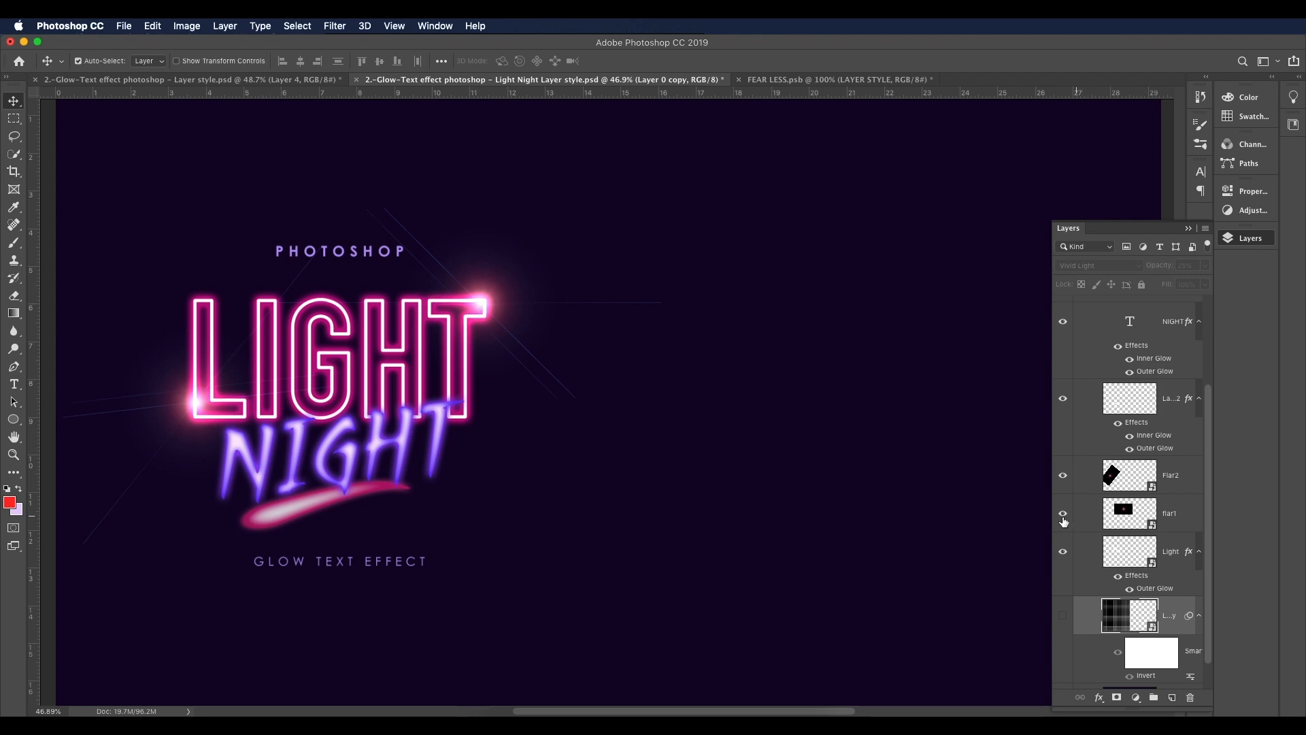
{"action": "left_click", "coordinate": [1063, 514]}
{"action": "left_click", "coordinate": [1062, 475]}
{"action": "scroll", "coordinate": [1094, 506], "scroll_direction": "up", "scroll_amount": 2}
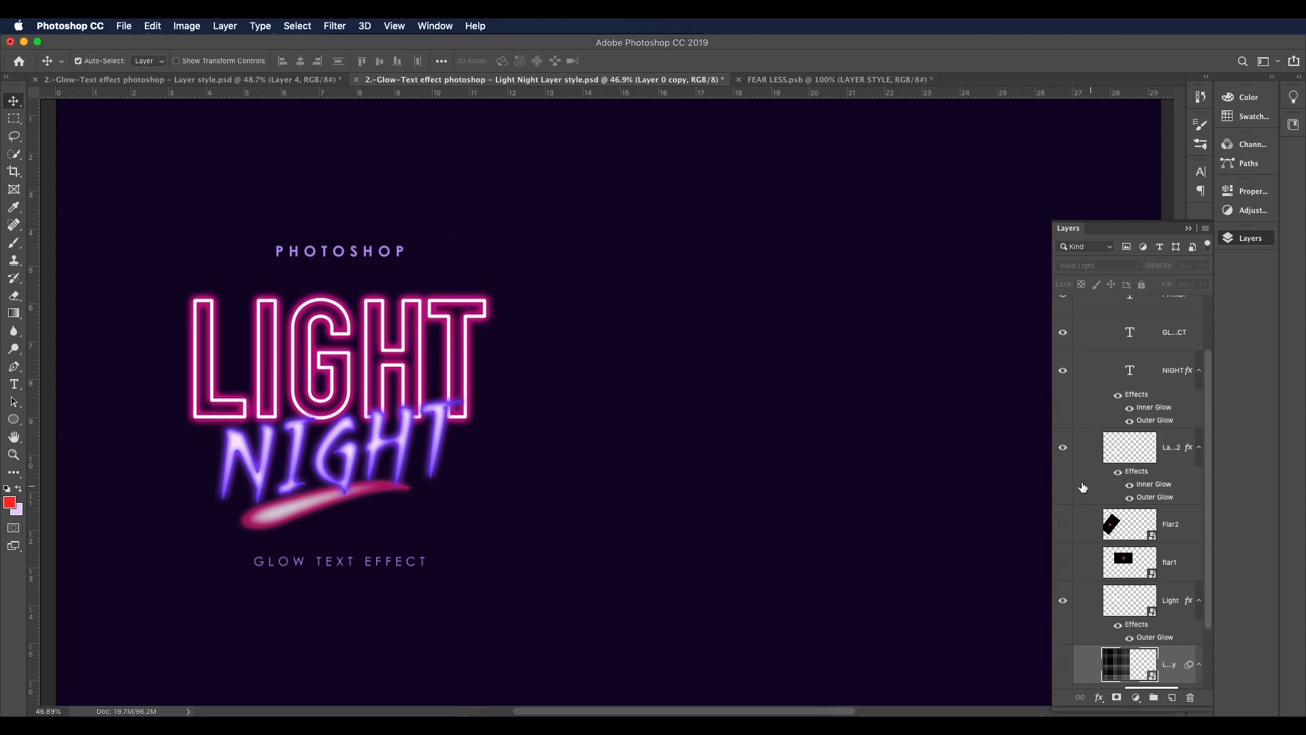
{"action": "left_click", "coordinate": [1063, 448]}
{"action": "left_click", "coordinate": [1062, 448]}
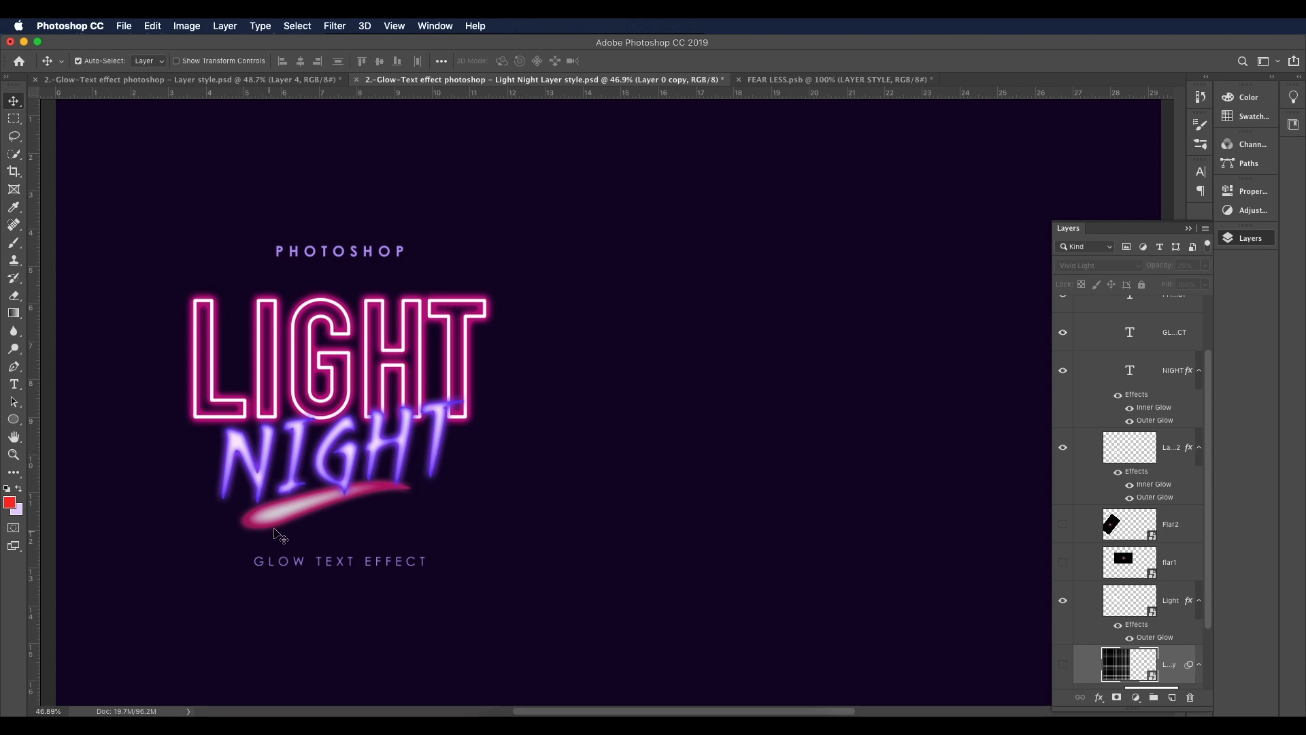
{"action": "left_click", "coordinate": [1062, 538]}
{"action": "left_click", "coordinate": [1063, 562]}
{"action": "scroll", "coordinate": [1099, 503], "scroll_direction": "up", "scroll_amount": 8}
{"action": "left_click", "coordinate": [1078, 341]}
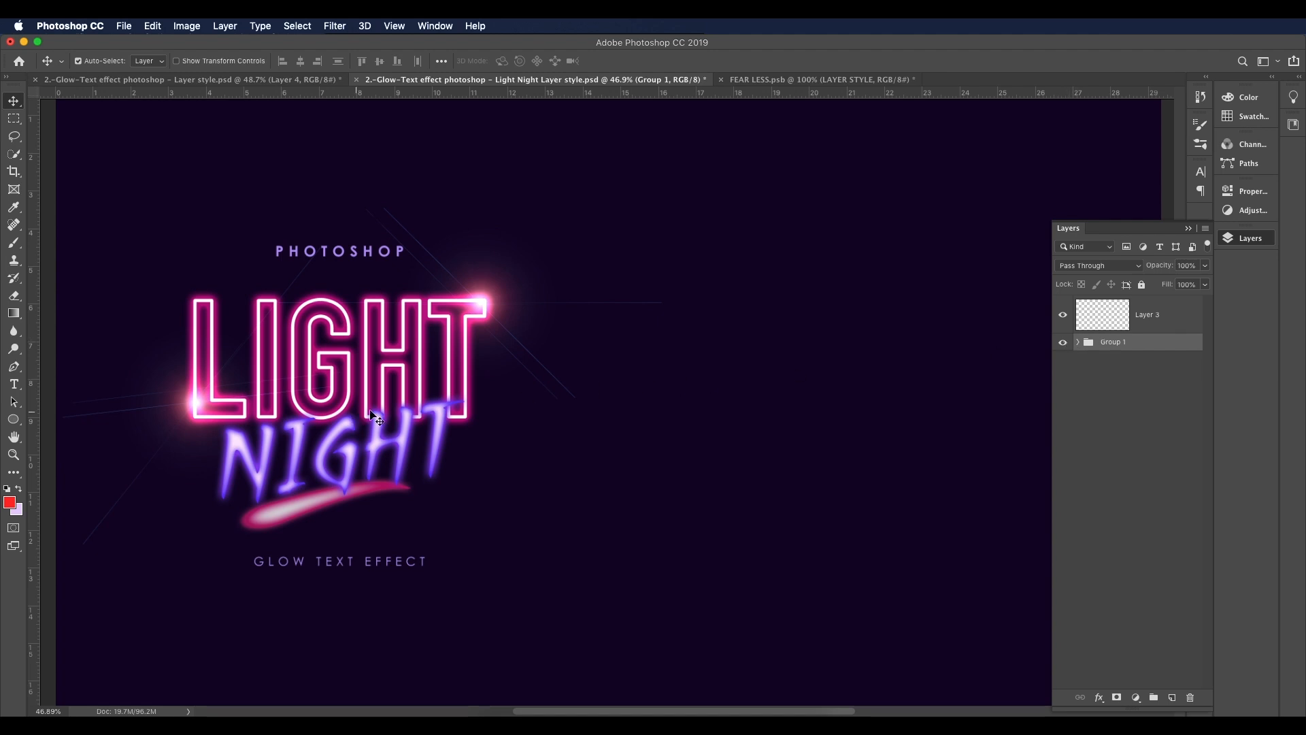
Step: Add the text LIGHT in the empty area beside the finished example and move it closer to the example
{"action": "scroll", "coordinate": [591, 463], "scroll_direction": "down", "scroll_amount": 2}
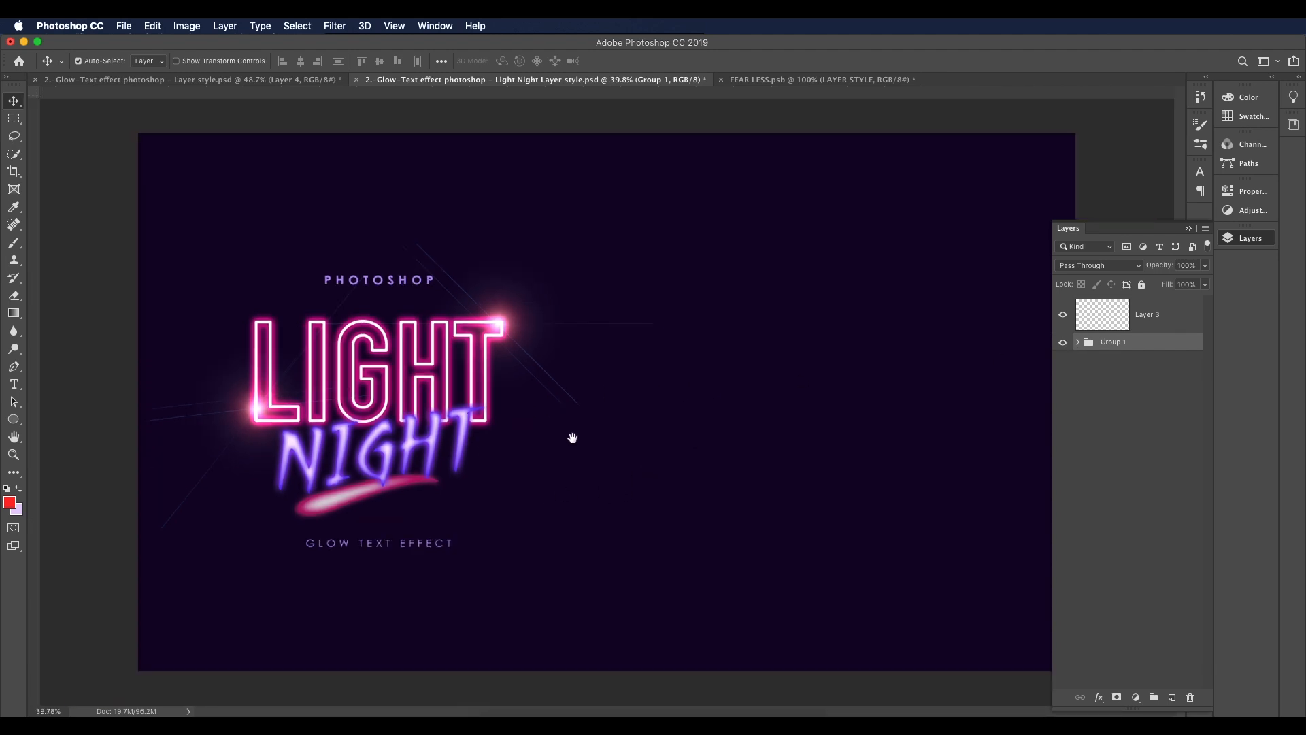
{"action": "scroll", "coordinate": [632, 449], "scroll_direction": "up", "scroll_amount": 1}
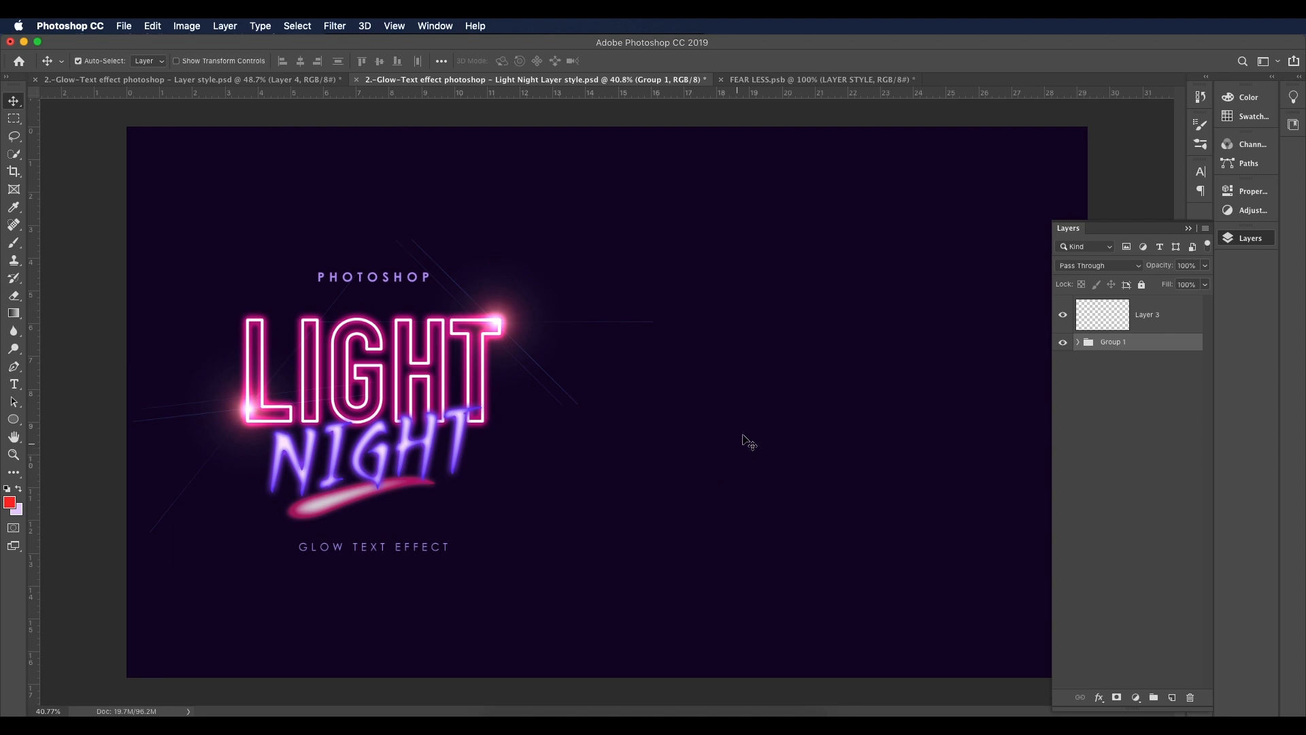
{"action": "key", "text": "t"}
{"action": "left_click", "coordinate": [784, 390]}
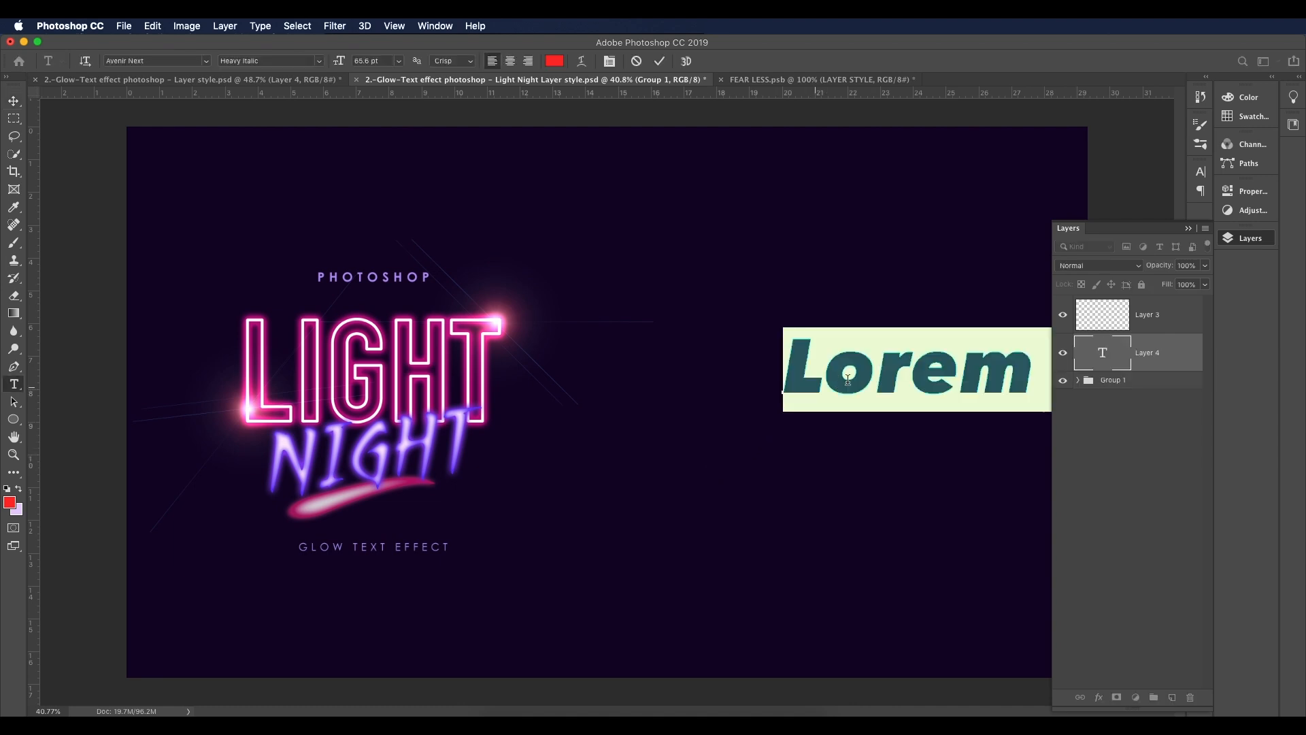
{"action": "type", "text": "LIOH"}
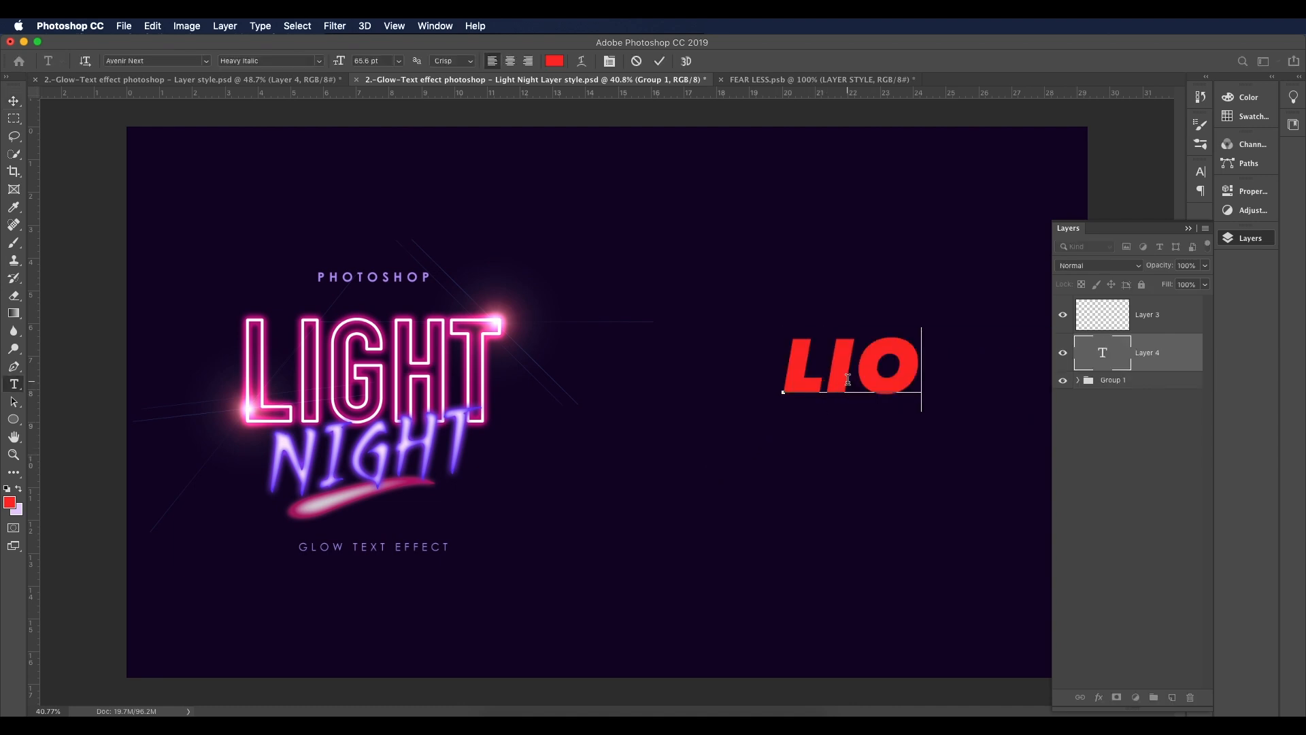
{"action": "key", "text": "BackSpace"}
{"action": "key", "text": "BackSpace"}
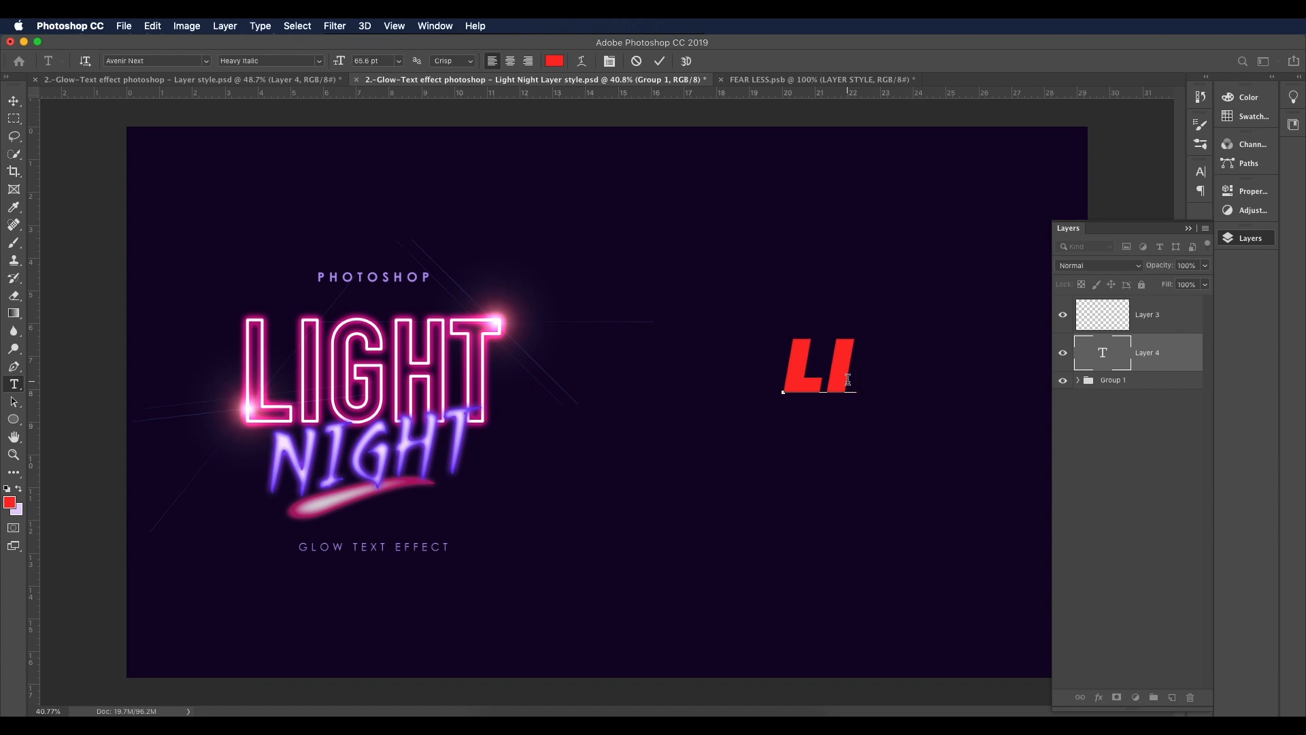
{"action": "type", "text": "GHT"}
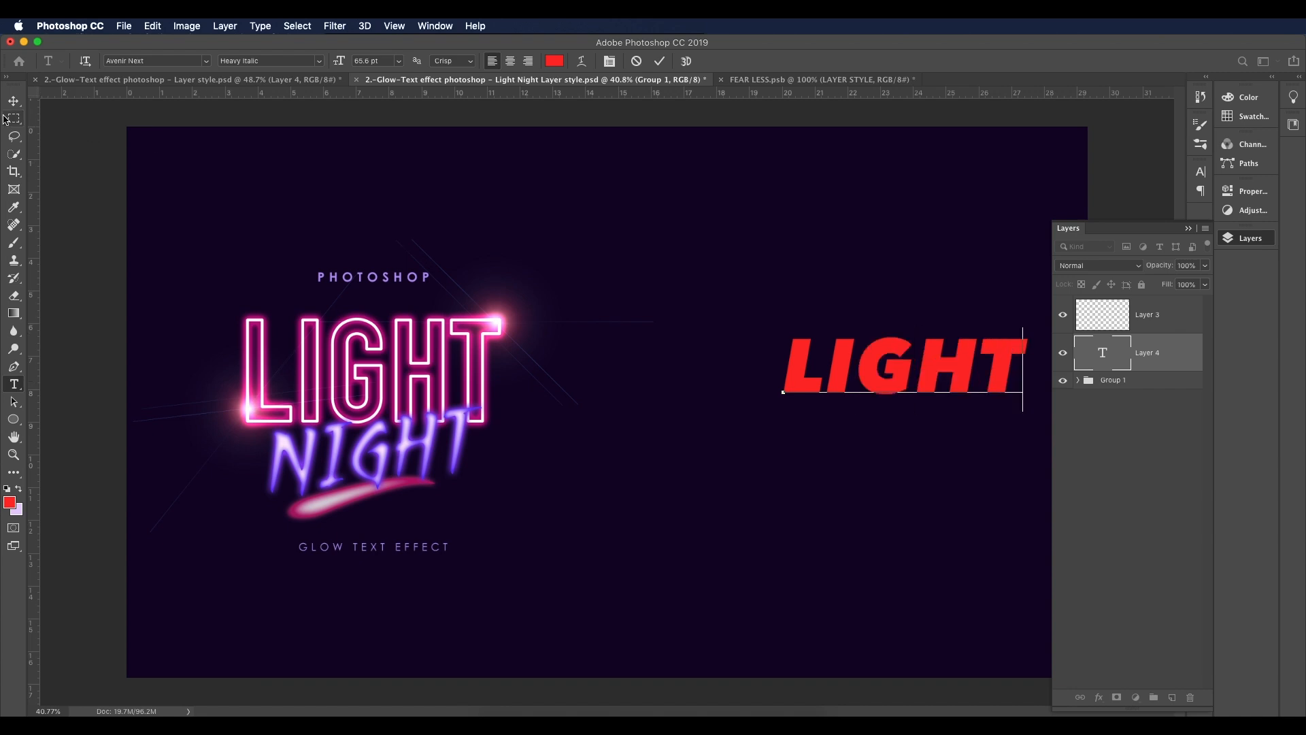
{"action": "key", "text": "ctrl+Return"}
{"action": "key", "text": "v"}
{"action": "left_click_drag", "start_coordinate": [818, 371], "coordinate": [735, 356]}
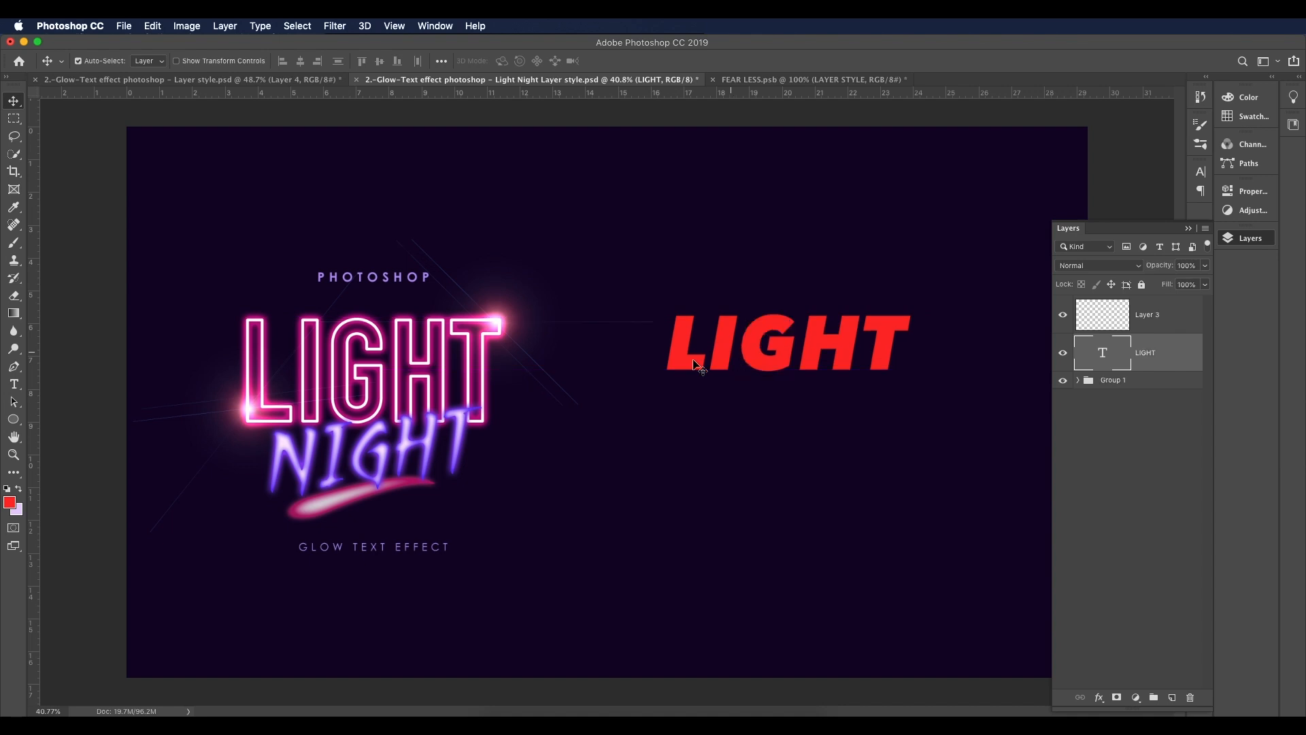
Step: Show the grid texture layer in Group 1 again
{"action": "scroll", "coordinate": [504, 363], "scroll_direction": "up", "scroll_amount": 1}
{"action": "left_click", "coordinate": [486, 348]}
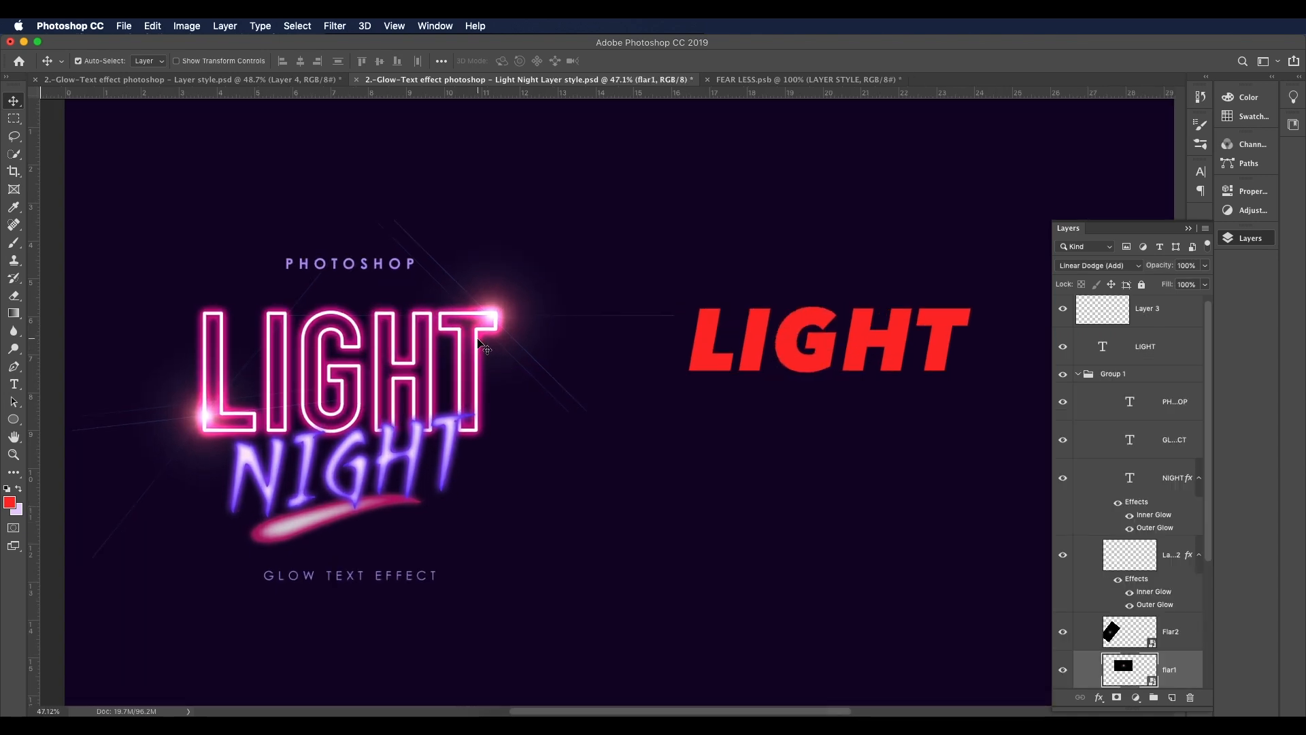
{"action": "scroll", "coordinate": [1149, 531], "scroll_direction": "down", "scroll_amount": 3}
{"action": "scroll", "coordinate": [1148, 530], "scroll_direction": "down", "scroll_amount": 2}
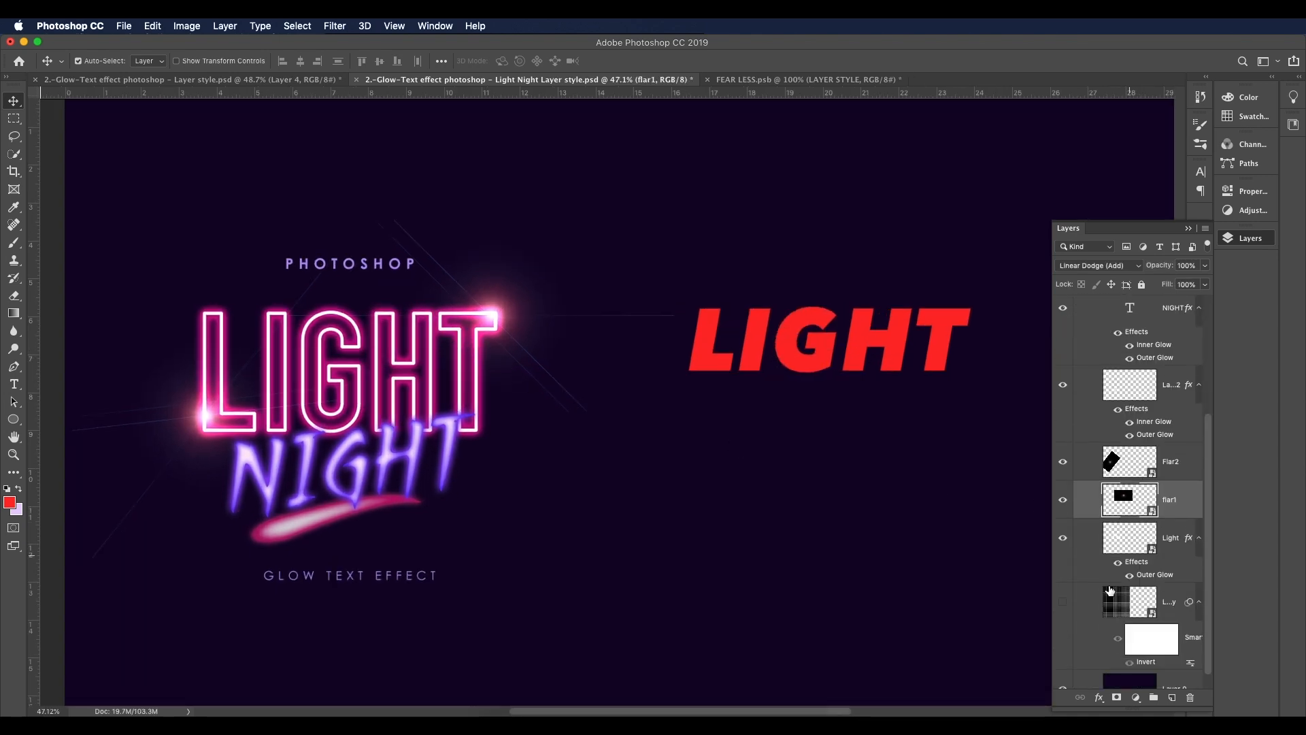
{"action": "left_click", "coordinate": [1064, 602]}
Step: Toggle the Light smart object's visibility to examine its effect, and open its contents
{"action": "left_click", "coordinate": [1126, 552]}
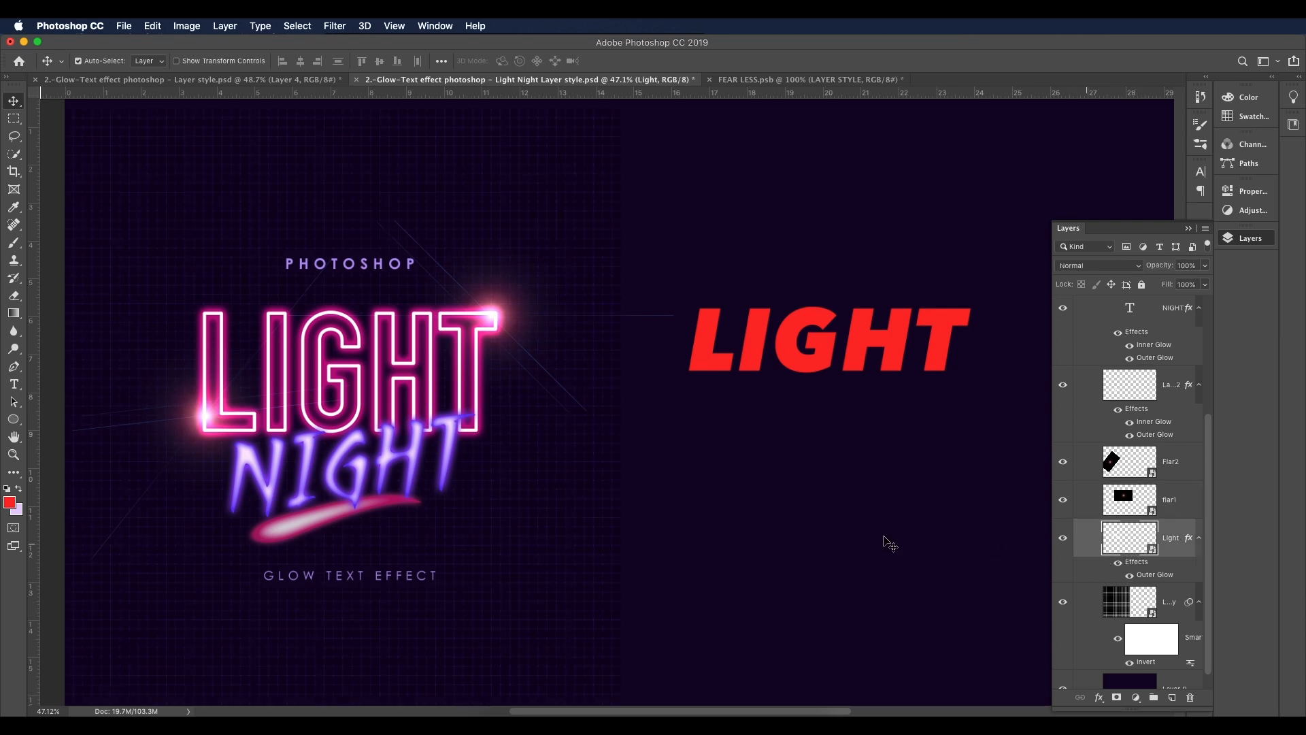
{"action": "left_click", "coordinate": [1062, 538]}
{"action": "left_click", "coordinate": [1063, 537]}
{"action": "double_click", "coordinate": [1155, 551]}
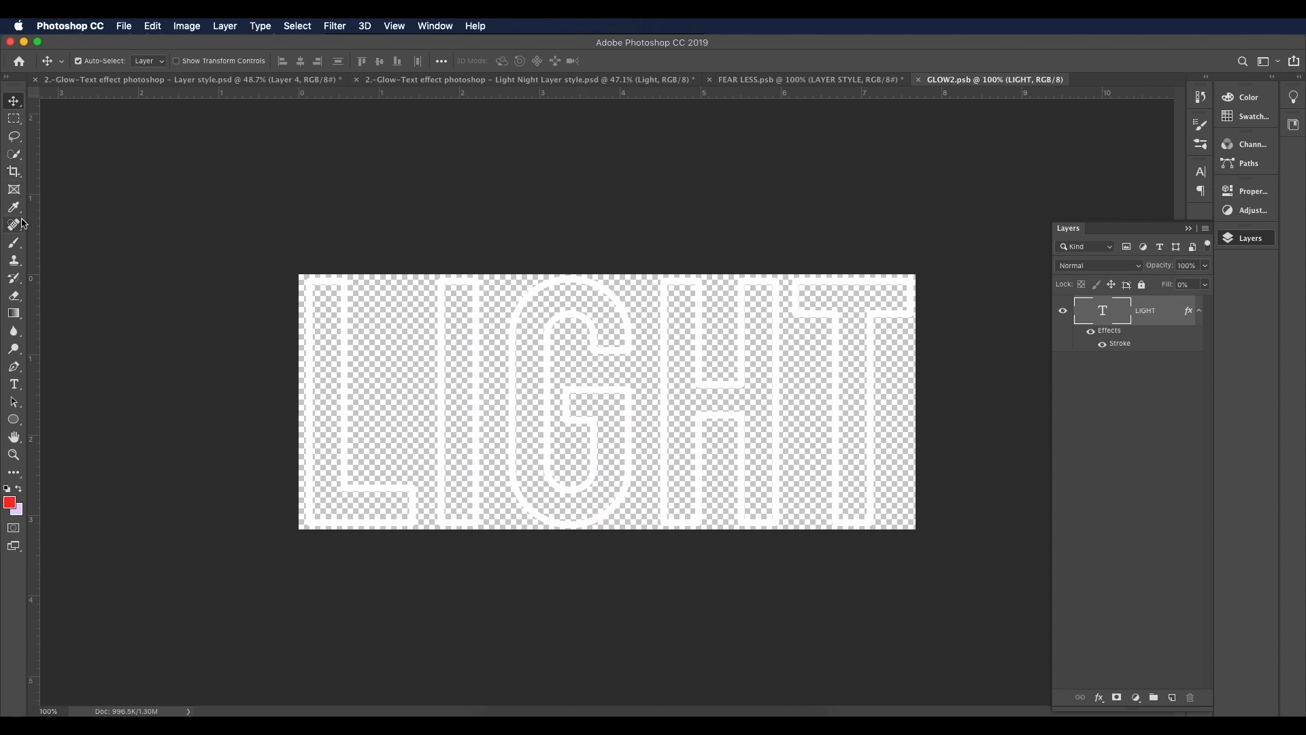
Step: Copy the font name DIN Condensed from the LIGHT text inside GLOW2.psb
{"action": "key", "text": "t"}
{"action": "left_click_drag", "start_coordinate": [423, 319], "coordinate": [817, 319]}
{"action": "left_click", "coordinate": [175, 61]}
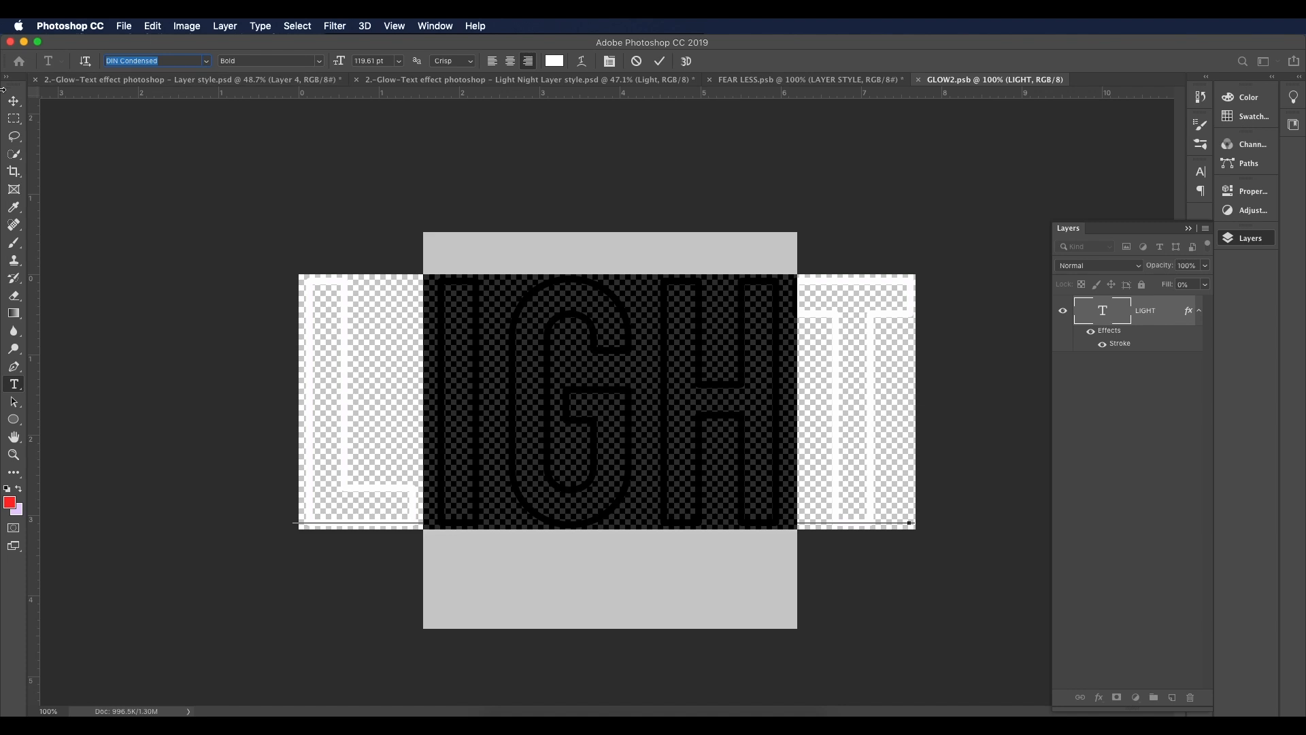
{"action": "key", "text": "super+c"}
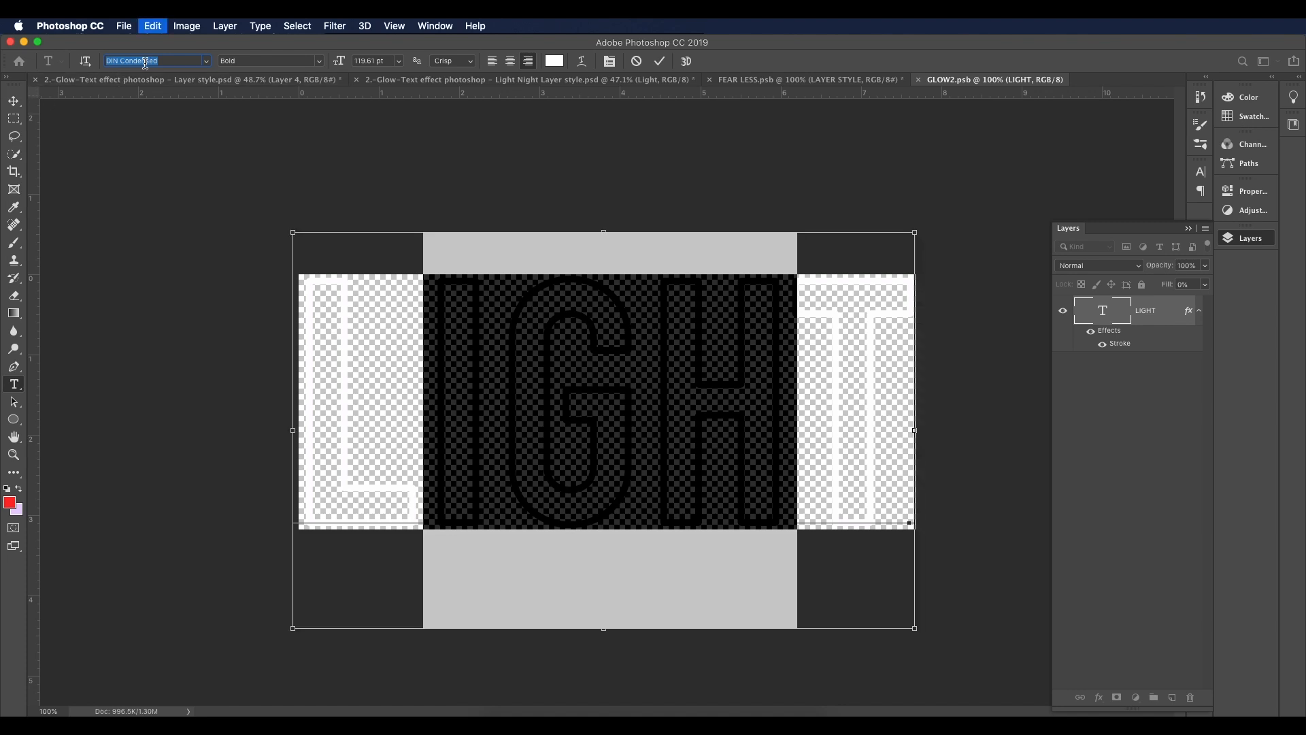
{"action": "left_click", "coordinate": [13, 100]}
Step: Return to the Light Night Layer style document and set the new LIGHT text's font to DIN Condensed
{"action": "left_click", "coordinate": [755, 80]}
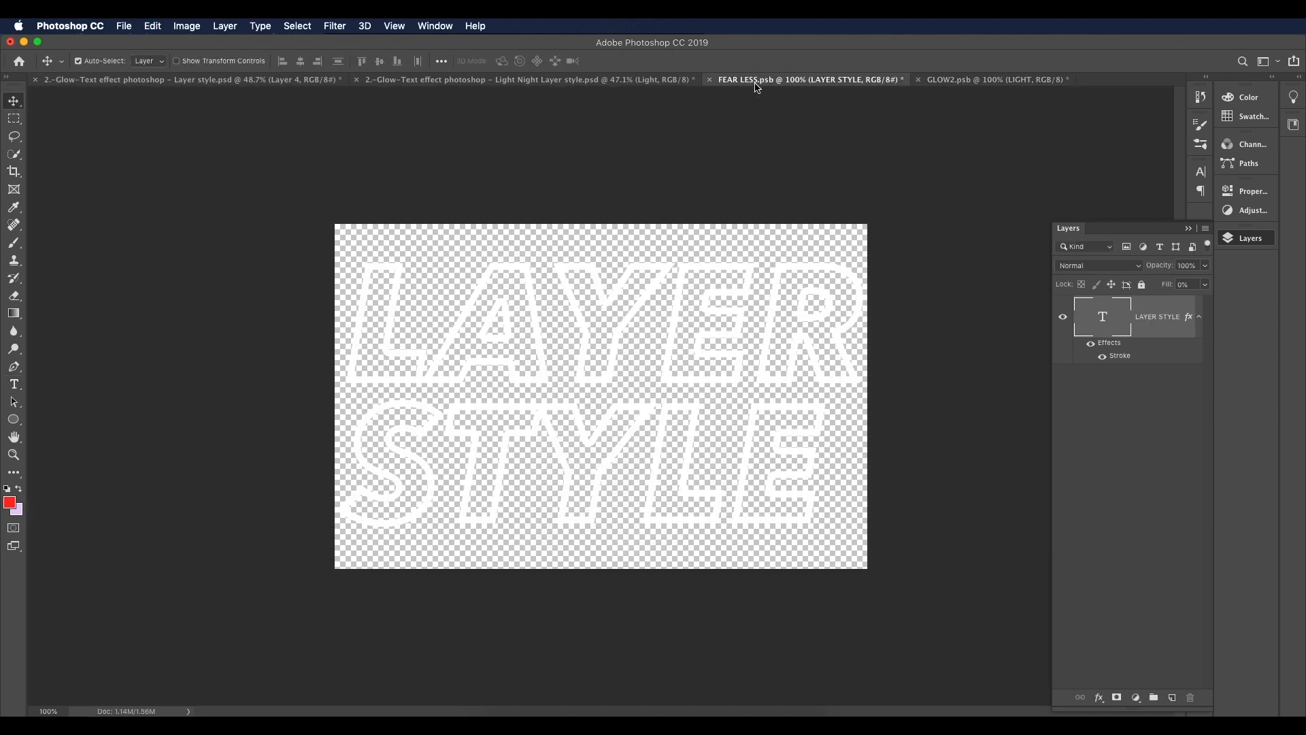
{"action": "left_click", "coordinate": [659, 80]}
{"action": "left_click_drag", "start_coordinate": [825, 379], "coordinate": [850, 366]}
{"action": "key", "text": "t"}
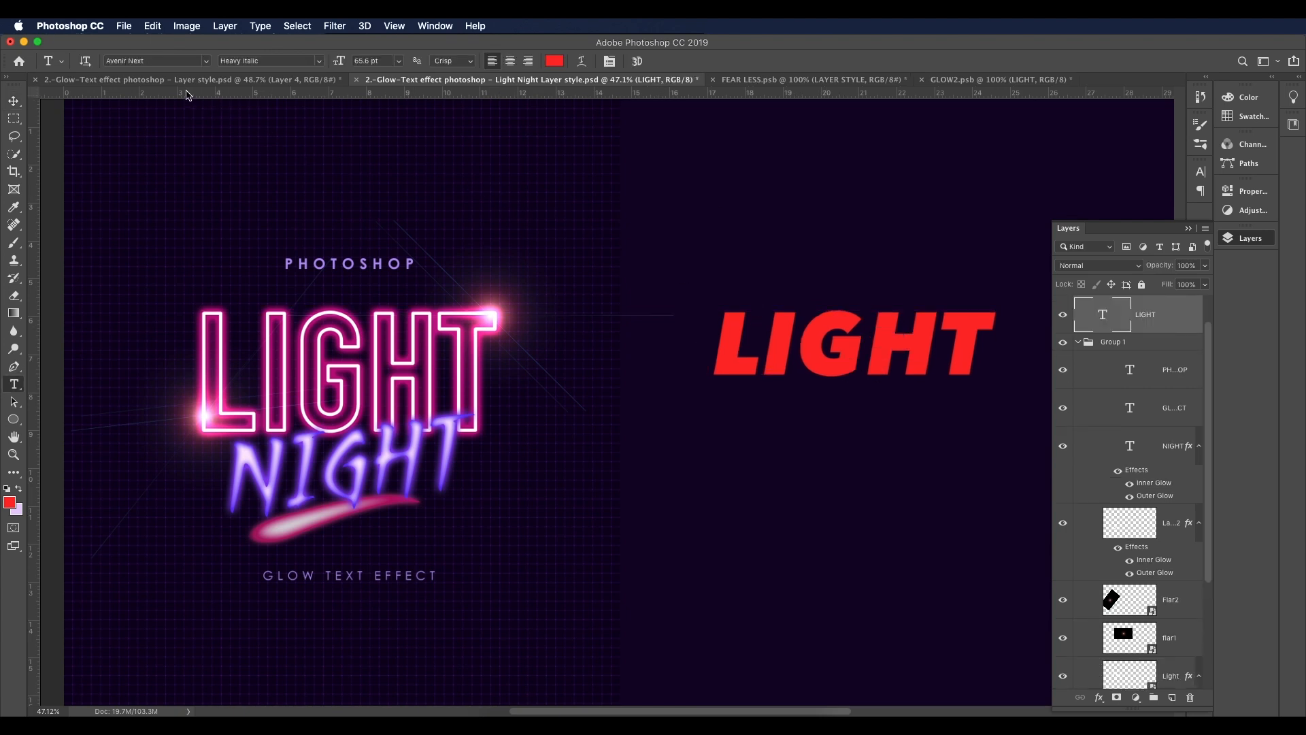
{"action": "left_click_drag", "start_coordinate": [164, 65], "coordinate": [59, 64]}
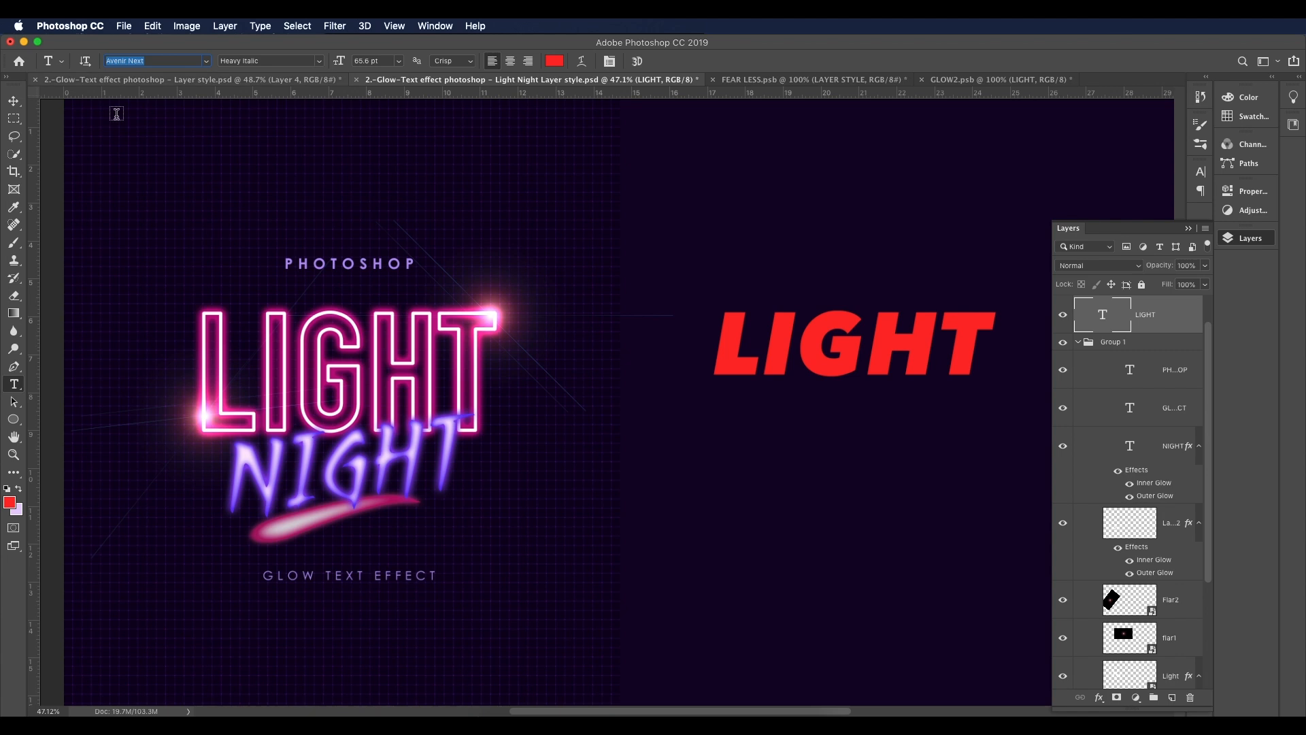
{"action": "key", "text": "super+v"}
{"action": "key", "text": "Return"}
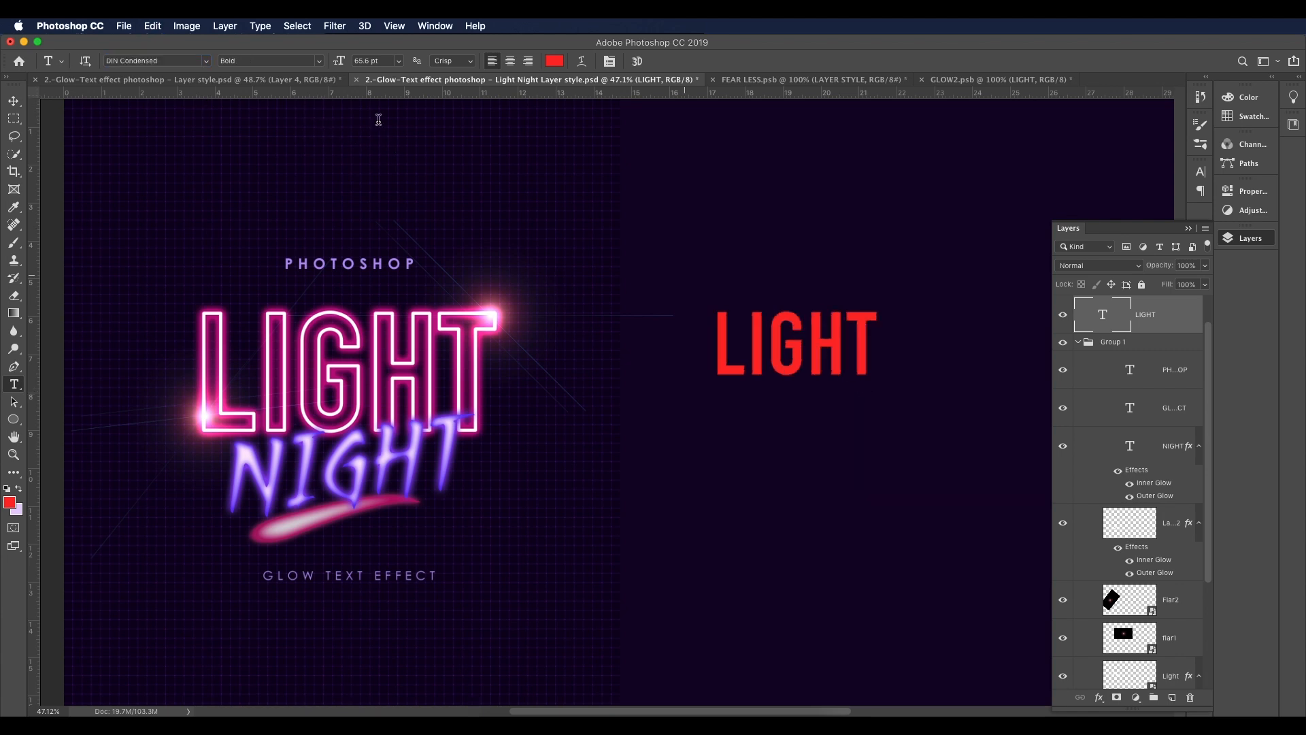
Step: Scale the new LIGHT text to about 187% and position it beside the finished example
{"action": "left_click", "coordinate": [16, 104]}
{"action": "key", "text": "super+t"}
{"action": "left_click_drag", "start_coordinate": [887, 303], "coordinate": [1048, 192]}
{"action": "key", "text": "super+minus"}
{"action": "mouse_move", "coordinate": [875, 299]}
{"action": "left_mouse_down"}
{"action": "mouse_move", "coordinate": [891, 342]}
{"action": "mouse_move", "coordinate": [909, 302]}
{"action": "mouse_move", "coordinate": [891, 313]}
{"action": "left_mouse_up"}
{"action": "left_click_drag", "start_coordinate": [829, 377], "coordinate": [835, 380]}
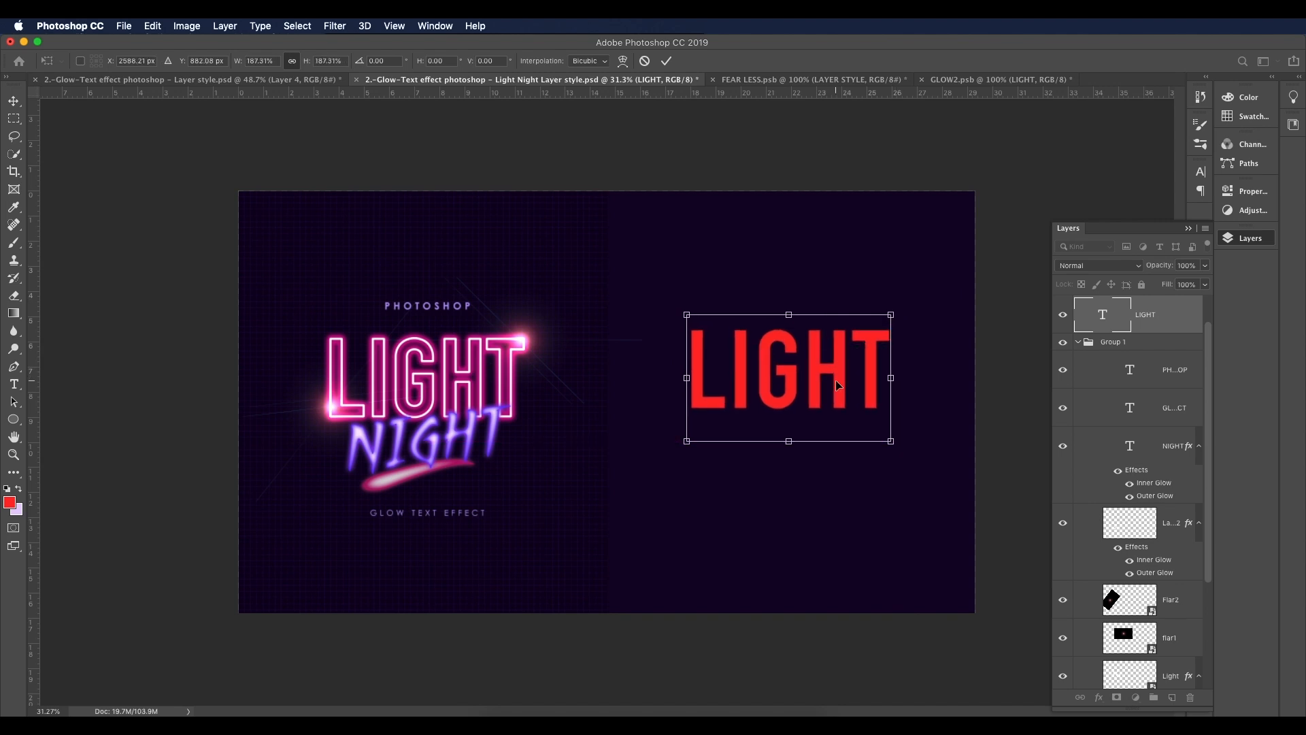
{"action": "key", "text": "Return"}
Step: Change the new LIGHT text's color to white (ffffff)
{"action": "scroll", "coordinate": [838, 382], "scroll_direction": "up", "scroll_amount": 2}
{"action": "key", "text": "t"}
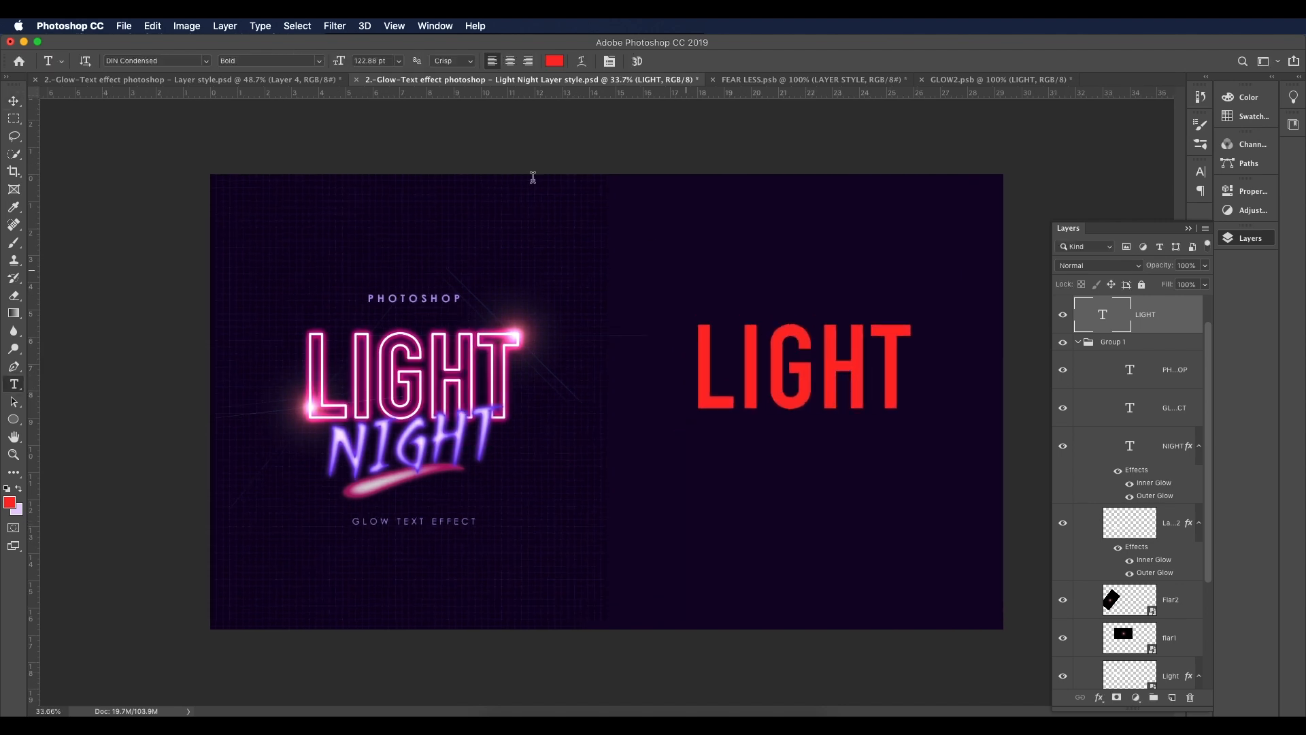
{"action": "left_click", "coordinate": [559, 62]}
{"action": "left_click_drag", "start_coordinate": [565, 219], "coordinate": [533, 187]}
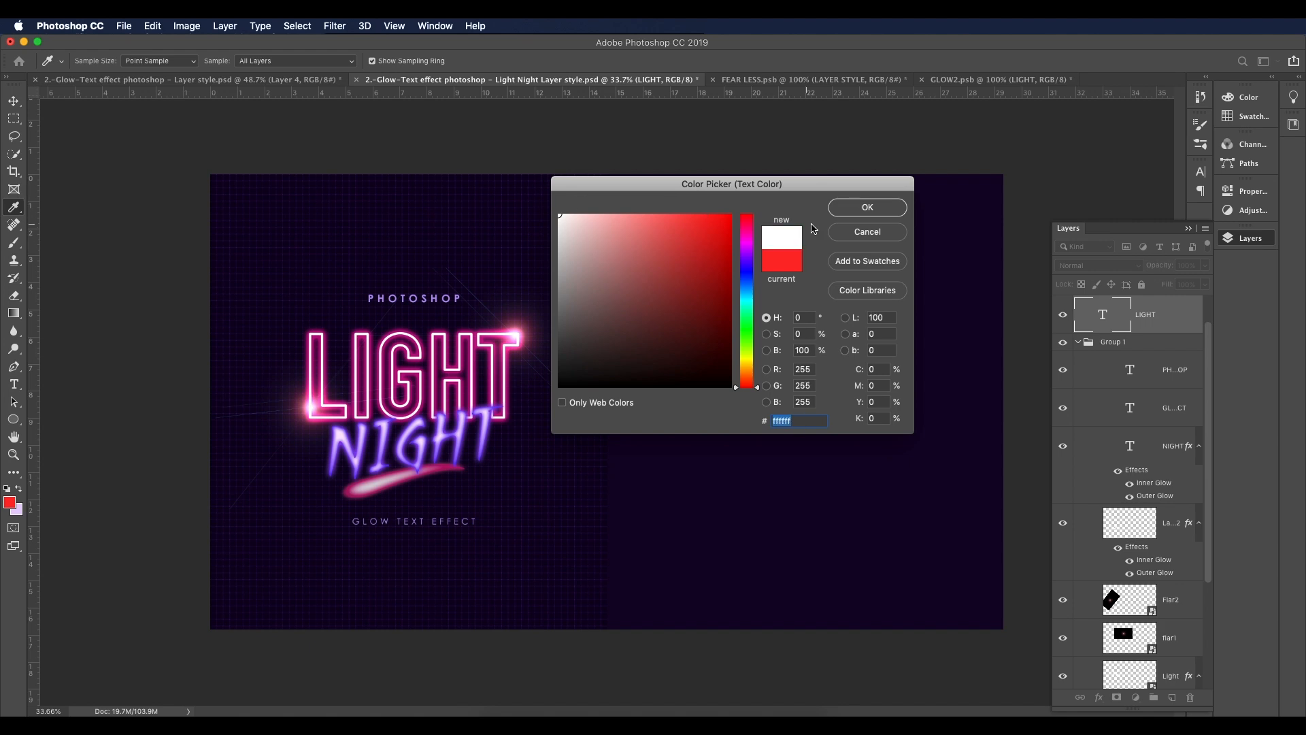
{"action": "left_click", "coordinate": [868, 208]}
{"action": "key", "text": "v"}
{"action": "scroll", "coordinate": [775, 408], "scroll_direction": "up", "scroll_amount": 1}
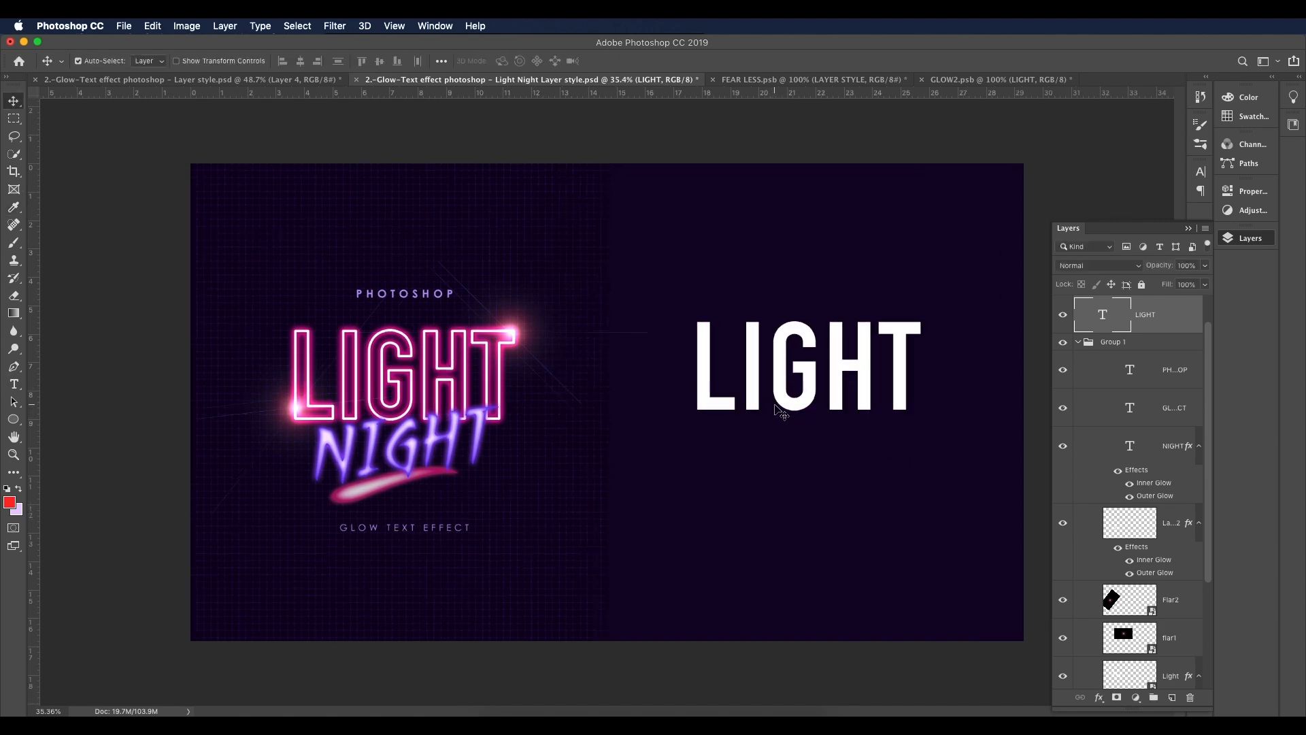
Step: Set the new LIGHT text's tracking to 0
{"action": "key", "text": "t"}
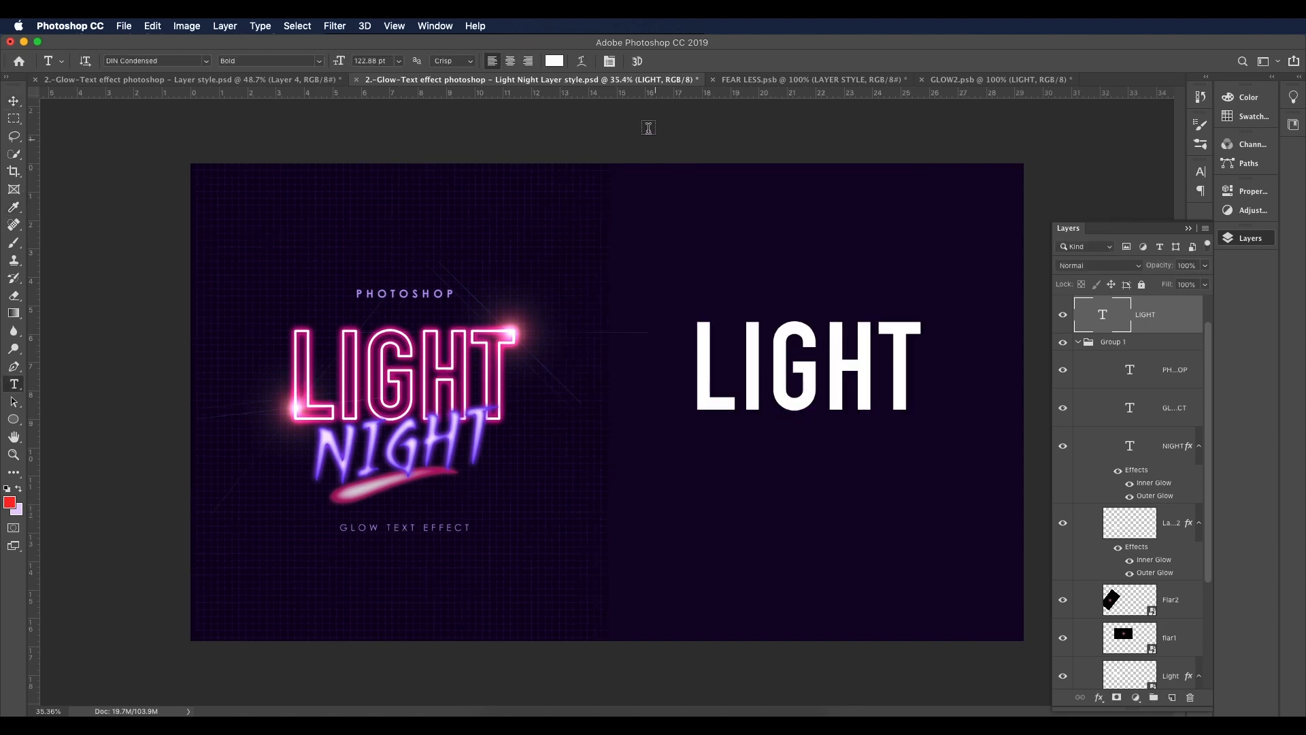
{"action": "left_click", "coordinate": [609, 61]}
{"action": "left_click", "coordinate": [1139, 214]}
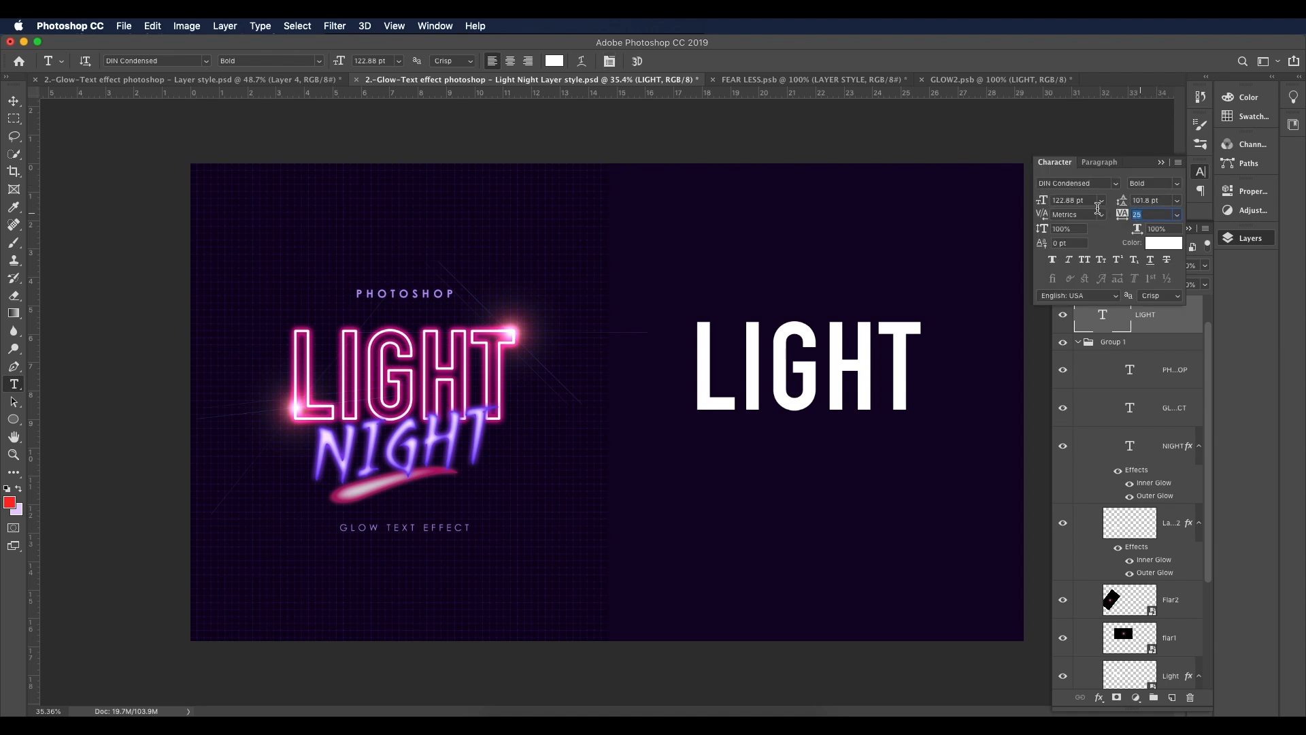
{"action": "type", "text": "0"}
{"action": "key", "text": "Return"}
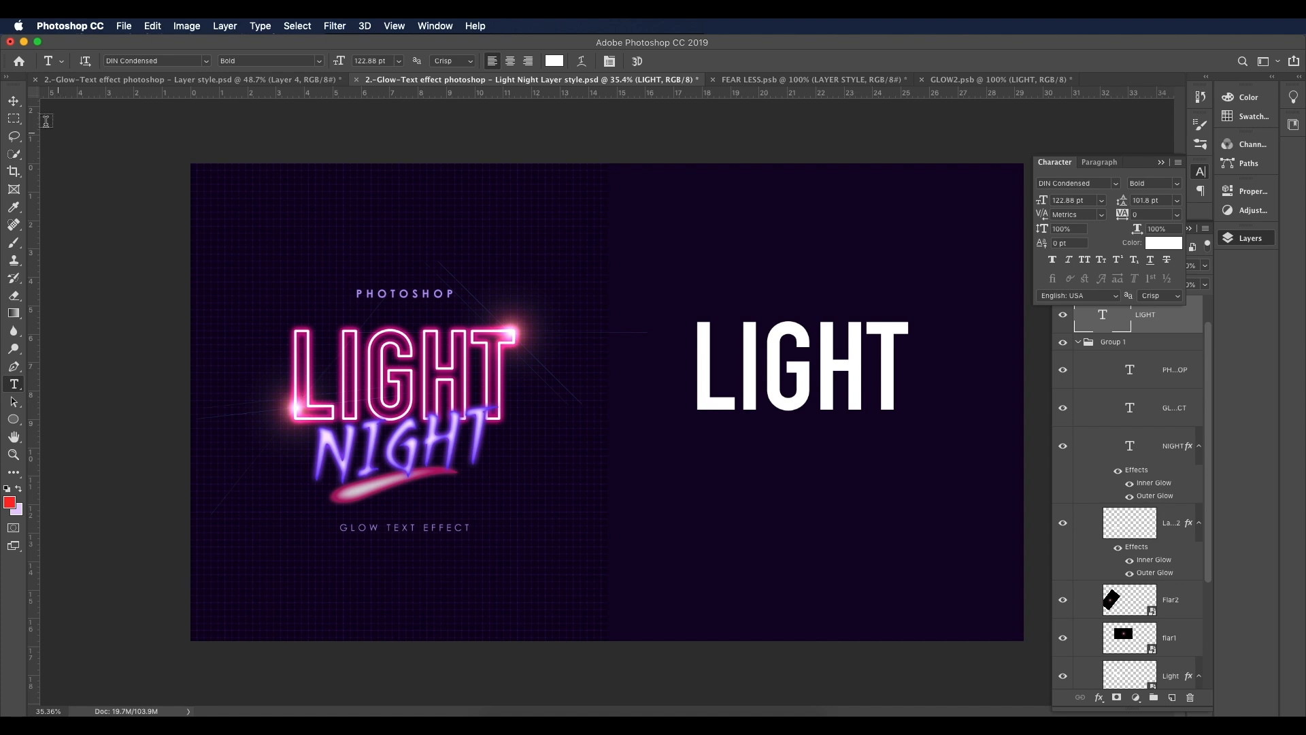
{"action": "left_click", "coordinate": [14, 102]}
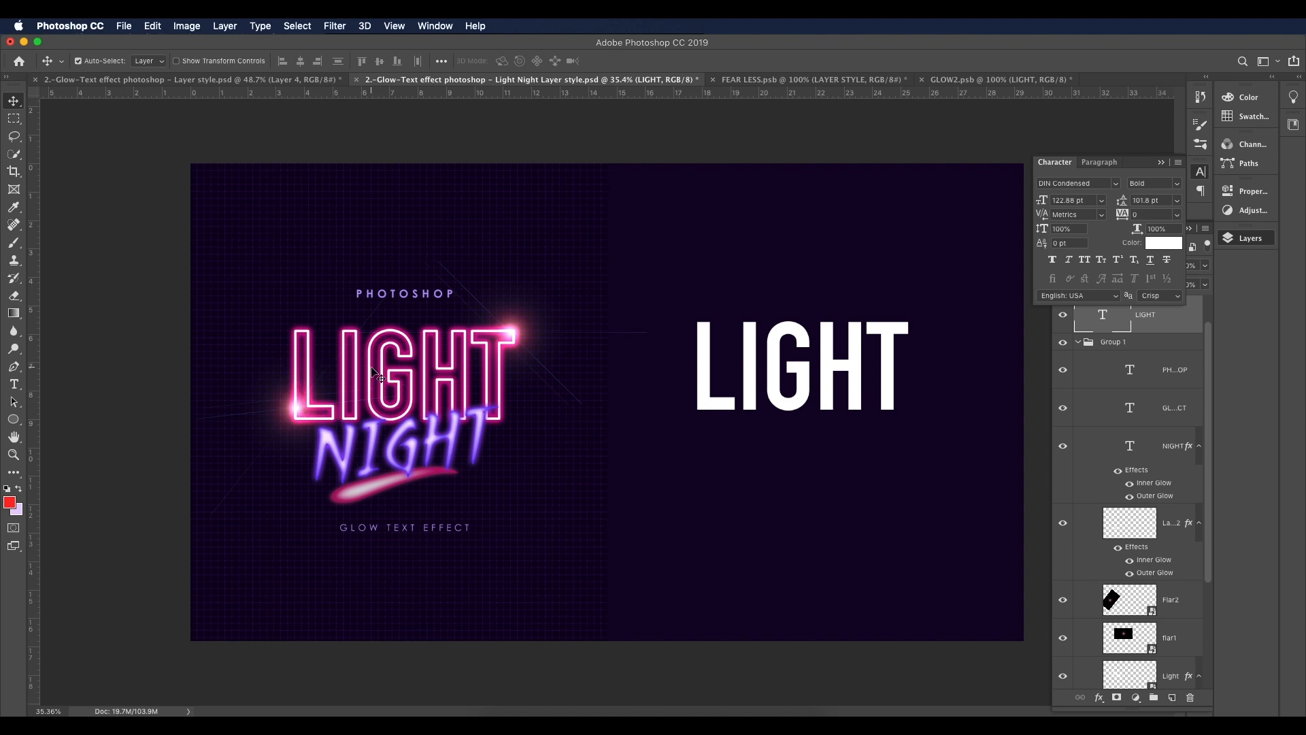
Step: Collapse Group 1 and delete the empty Layer 3
{"action": "left_click", "coordinate": [1187, 326]}
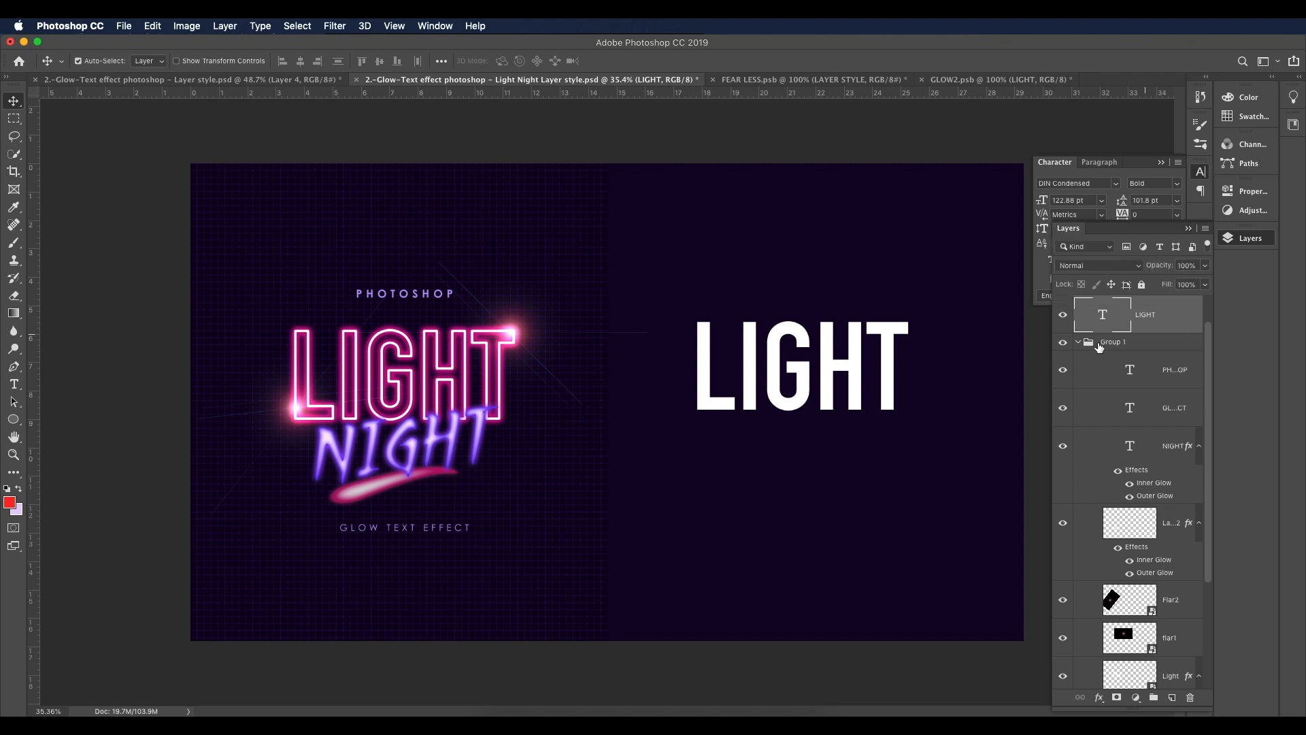
{"action": "left_click", "coordinate": [1079, 342]}
{"action": "key", "text": "super+shift+alt+n"}
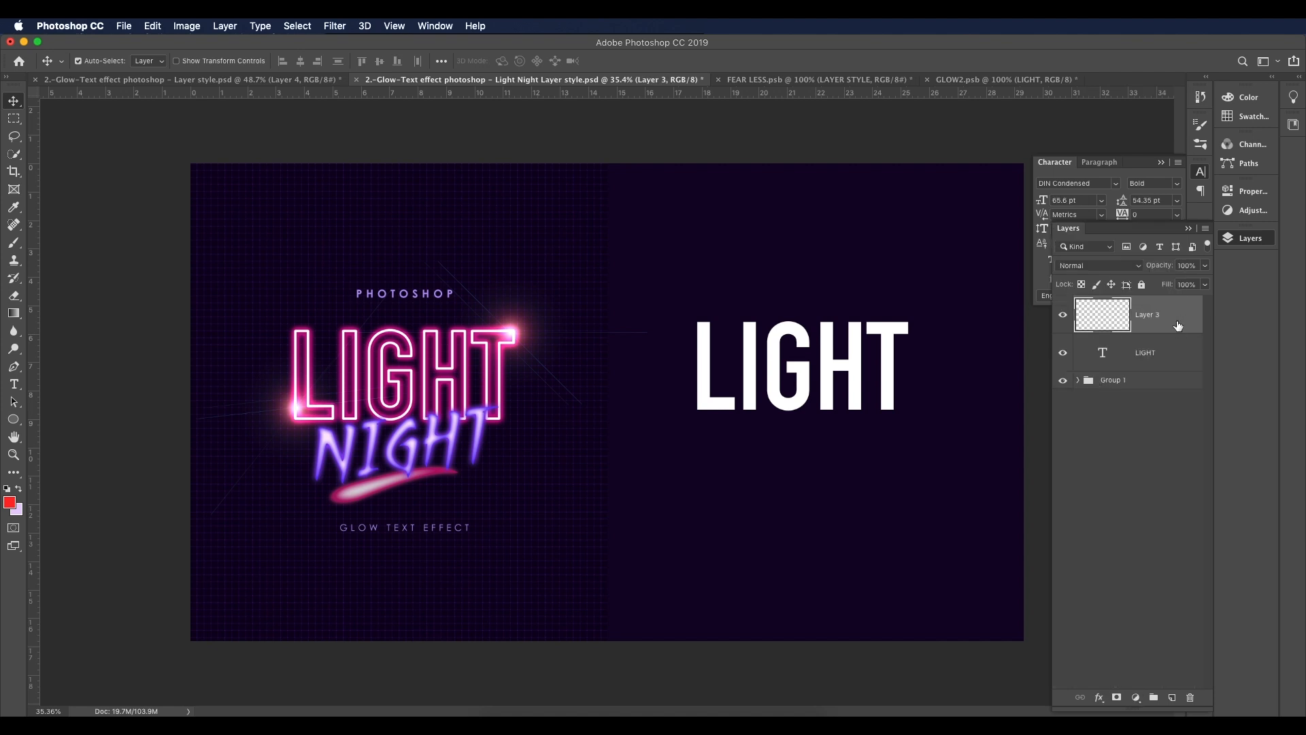
{"action": "key", "text": "Delete"}
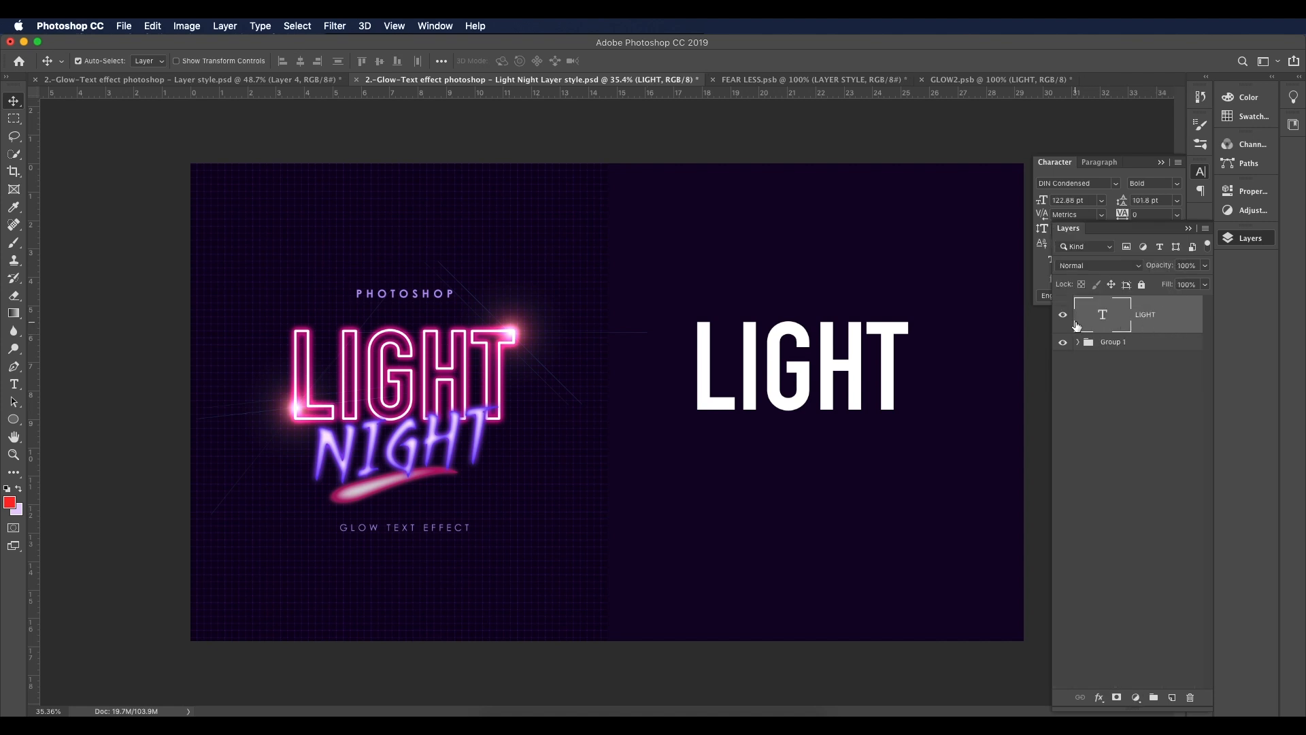
Step: Set the new LIGHT text layer's fill to 0% and enable a Stroke layer effect on it
{"action": "left_click", "coordinate": [1206, 285]}
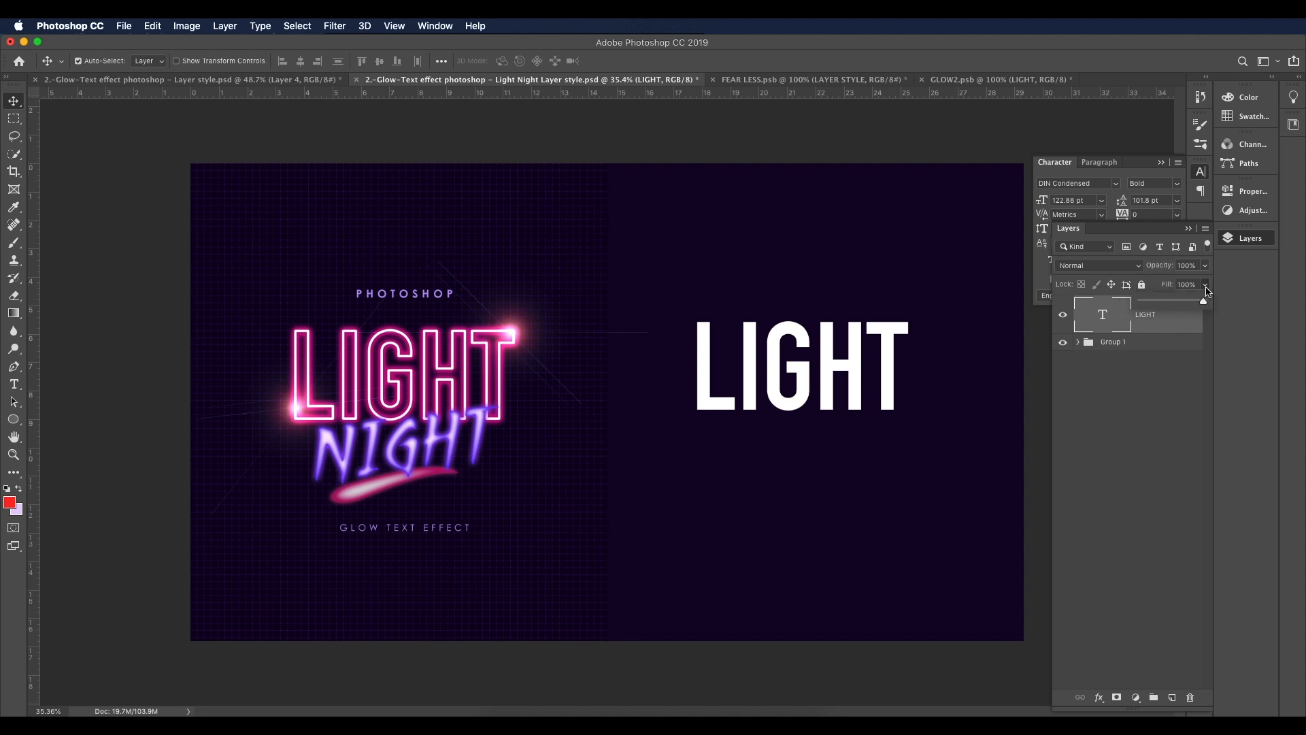
{"action": "left_click_drag", "start_coordinate": [1202, 302], "coordinate": [1130, 306]}
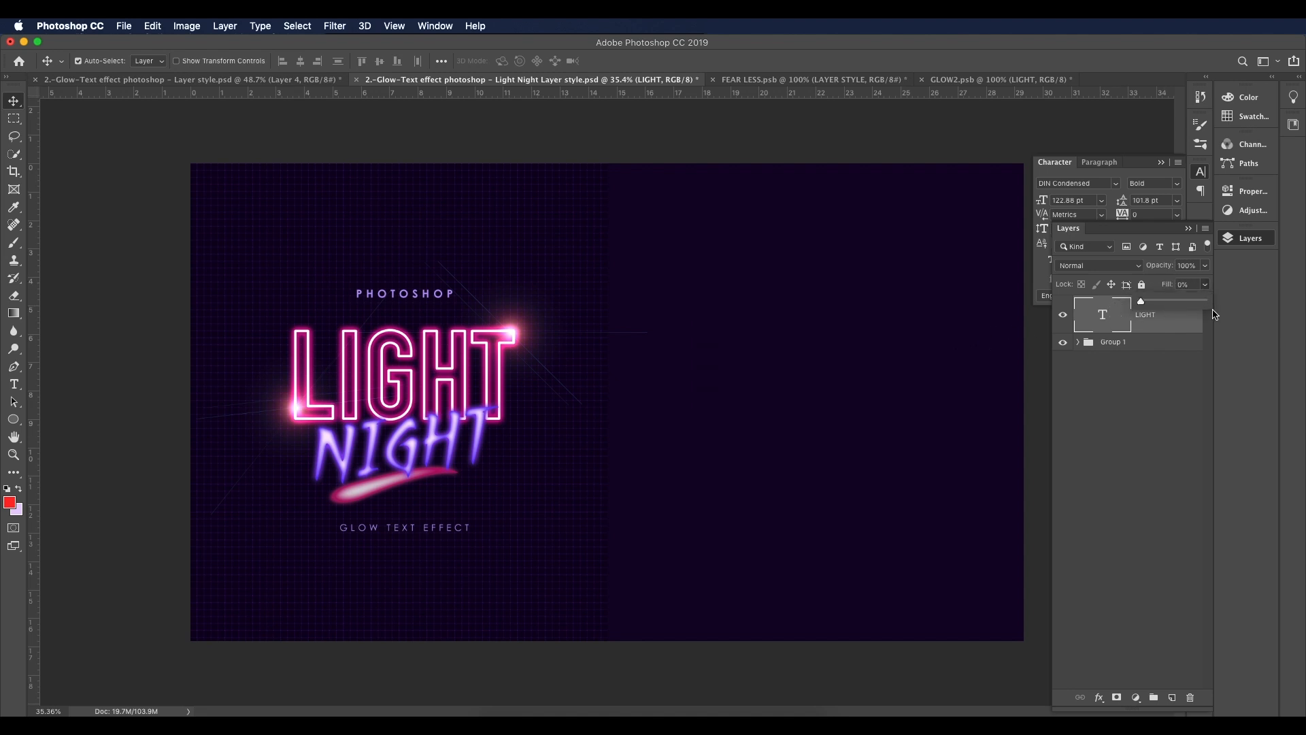
{"action": "double_click", "coordinate": [1195, 325]}
{"action": "left_click_drag", "start_coordinate": [401, 389], "coordinate": [940, 206]}
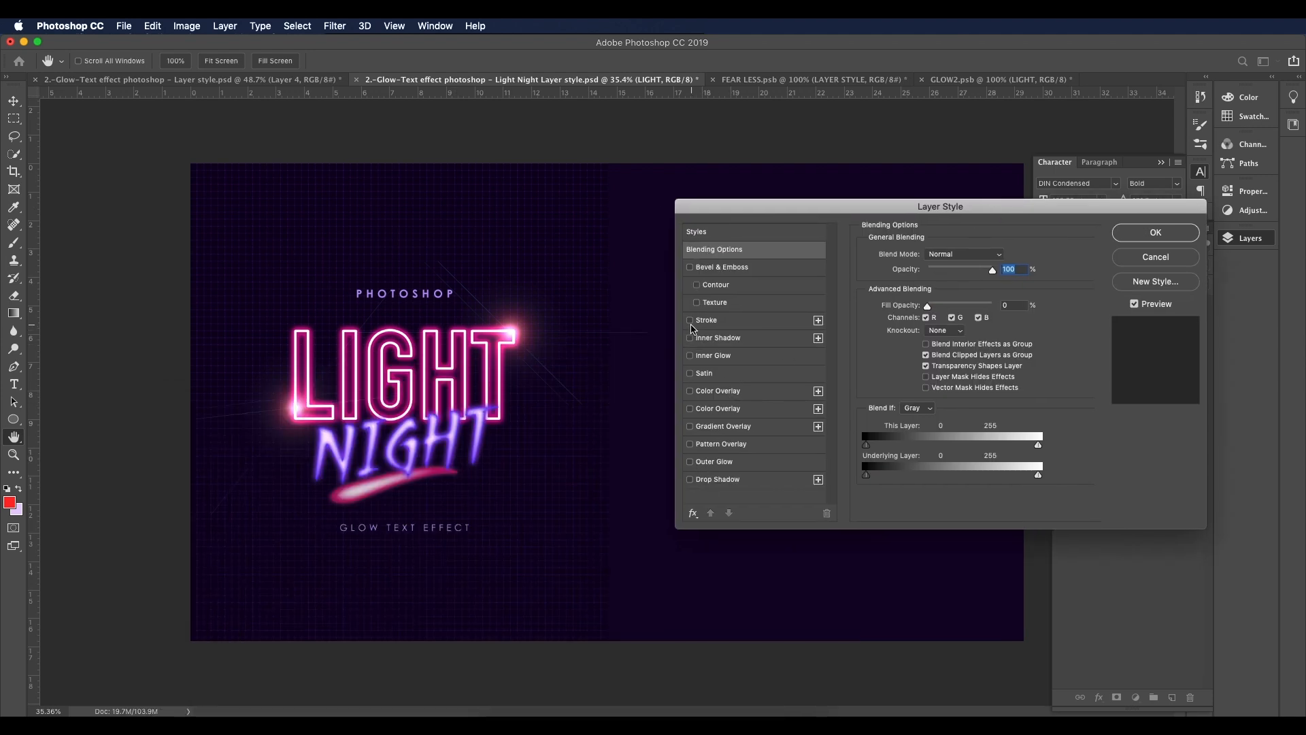
{"action": "left_click", "coordinate": [690, 320]}
{"action": "left_click", "coordinate": [711, 322]}
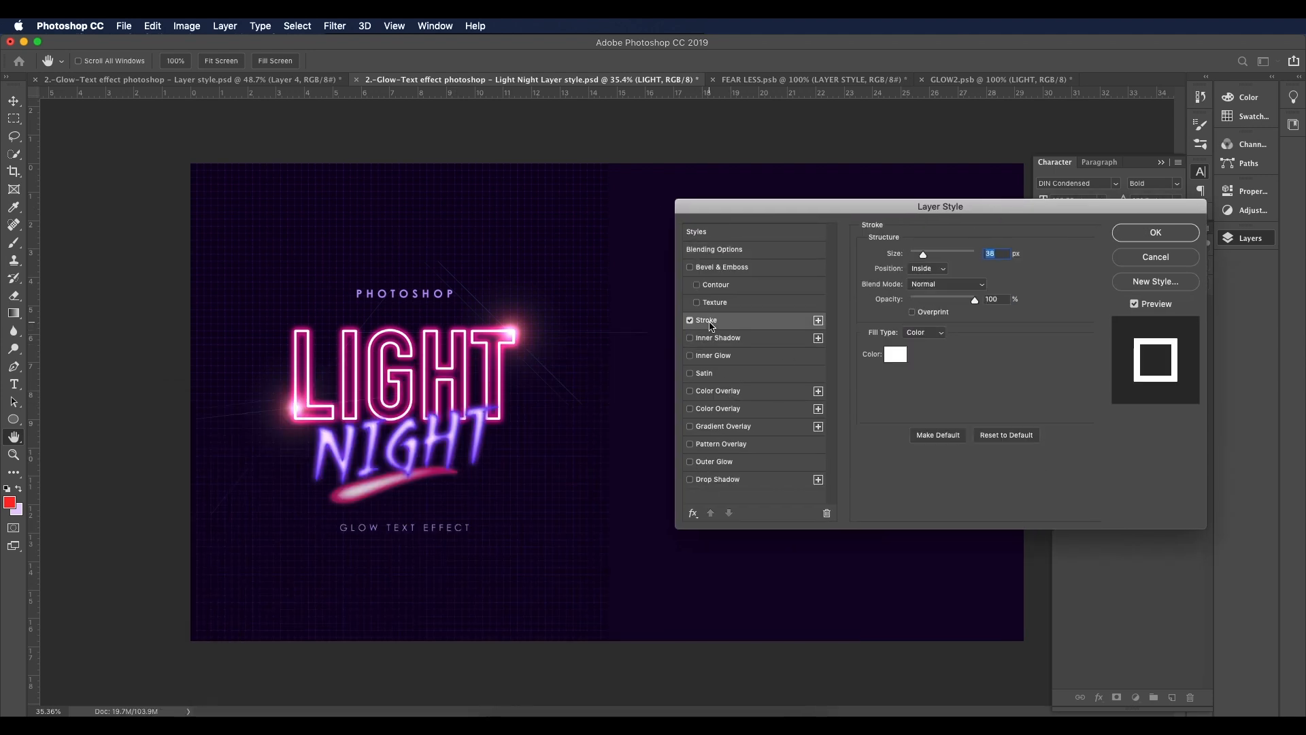
Step: Set the size of the new LIGHT text's stroke to 10 px
{"action": "left_click", "coordinate": [933, 272]}
{"action": "left_click", "coordinate": [932, 269]}
{"action": "left_click_drag", "start_coordinate": [912, 211], "coordinate": [869, 398]}
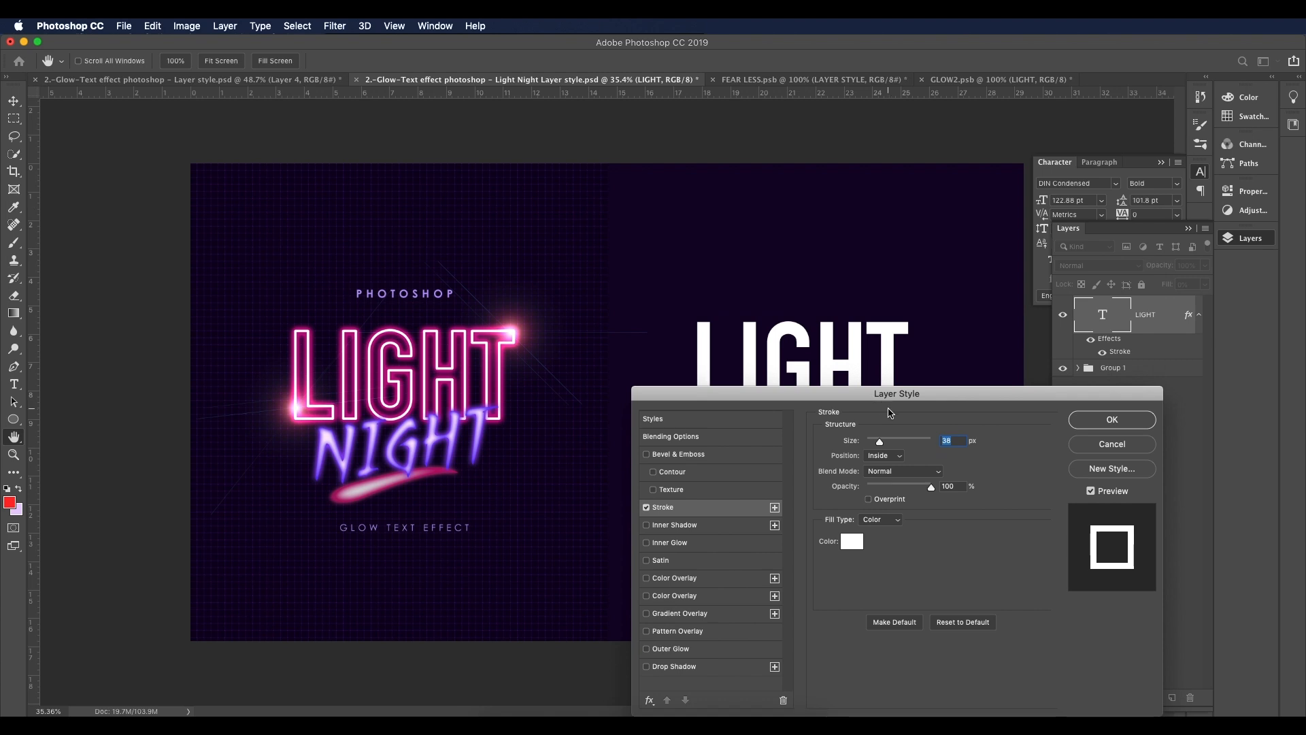
{"action": "key", "text": "shift+Up"}
{"action": "left_click_drag", "start_coordinate": [880, 442], "coordinate": [873, 444]}
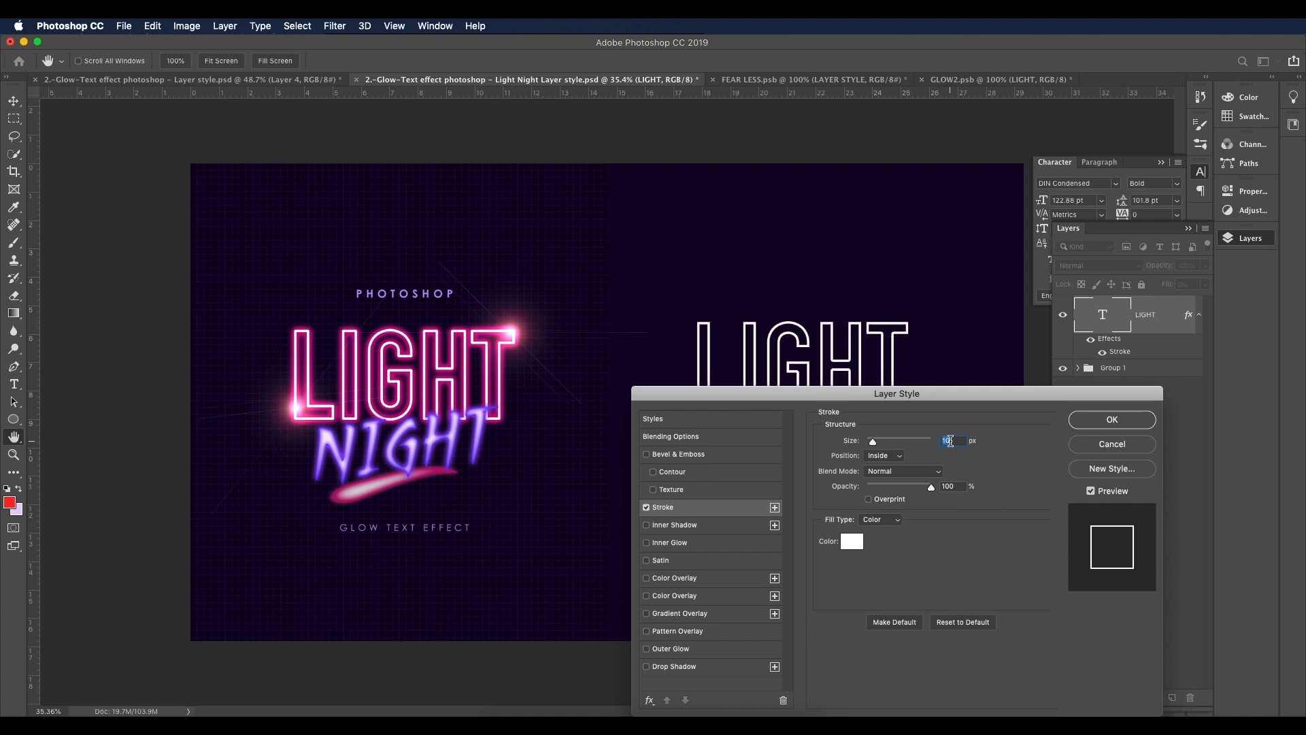
{"action": "key", "text": "Up"}
Step: Change the stroke's position to Center, fine-tune its size and apply the layer style to the LIGHT text
{"action": "left_click", "coordinate": [893, 460]}
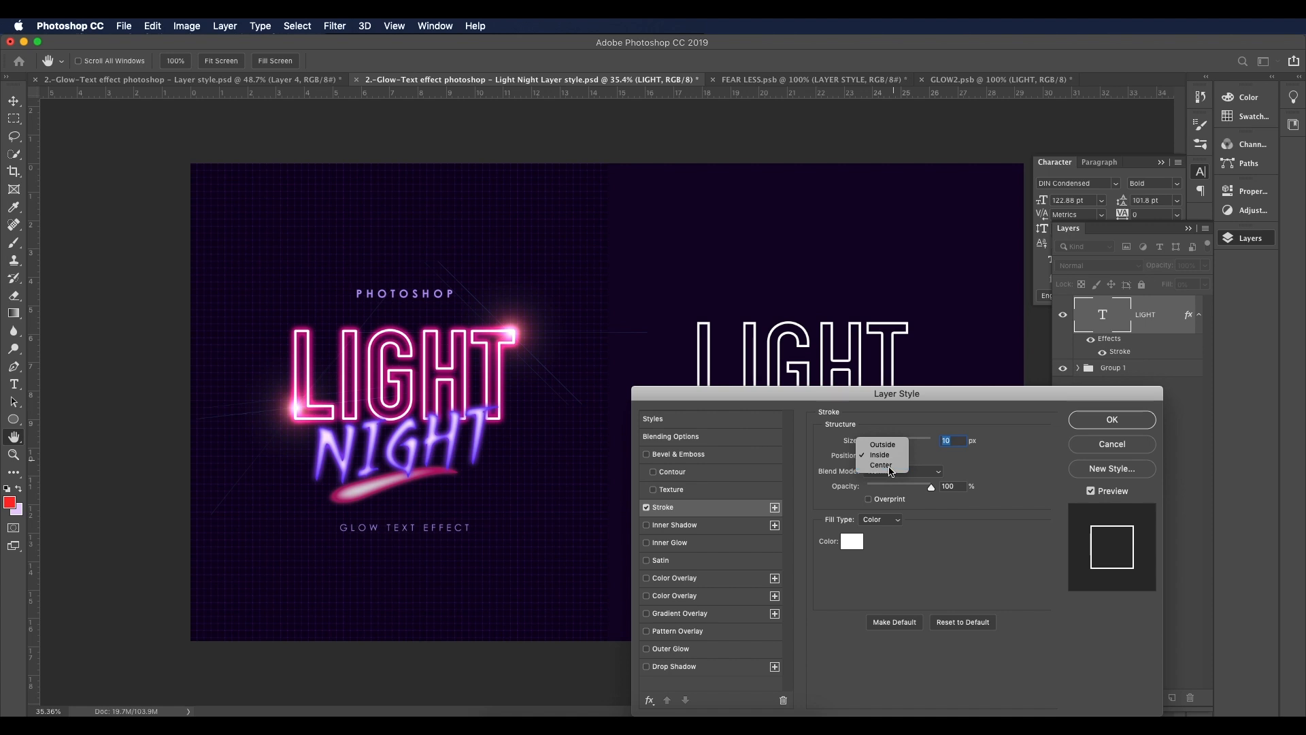
{"action": "left_click", "coordinate": [888, 469]}
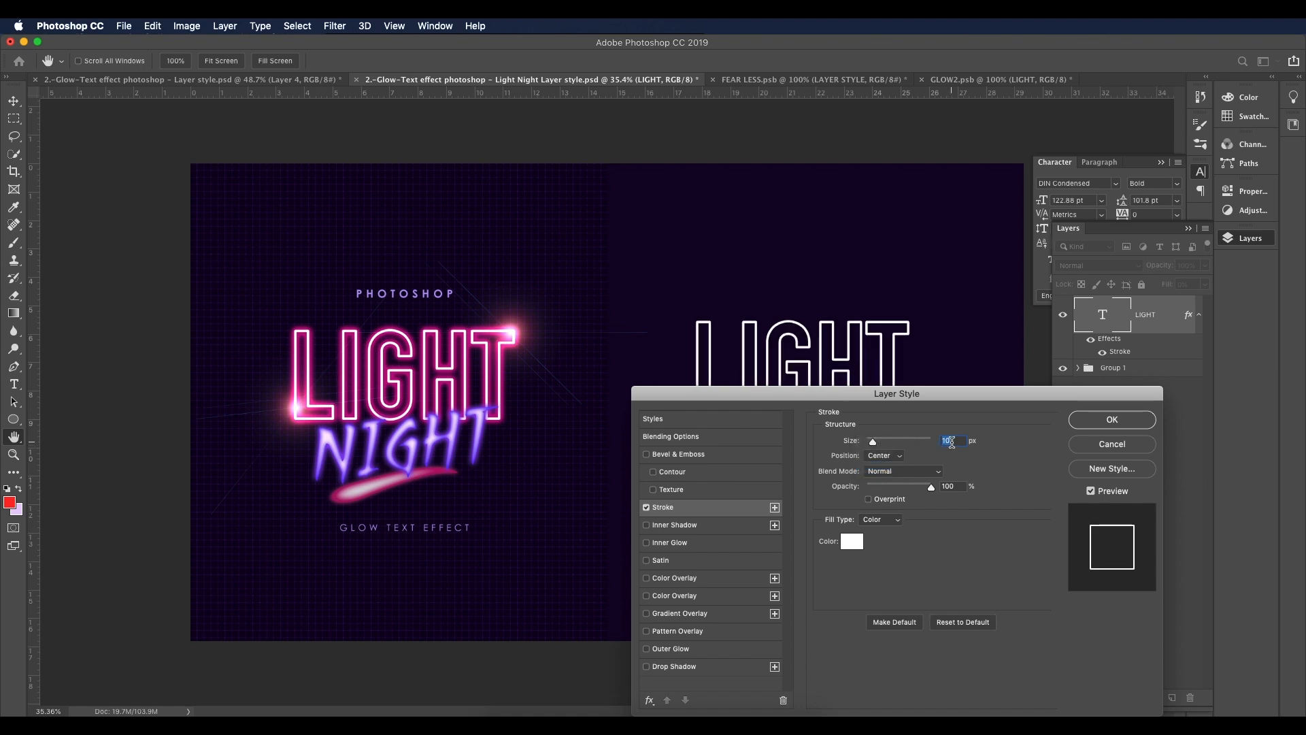
{"action": "key", "text": "Down"}
{"action": "key", "text": "Down"}
{"action": "key", "text": "Up"}
{"action": "key", "text": "Up"}
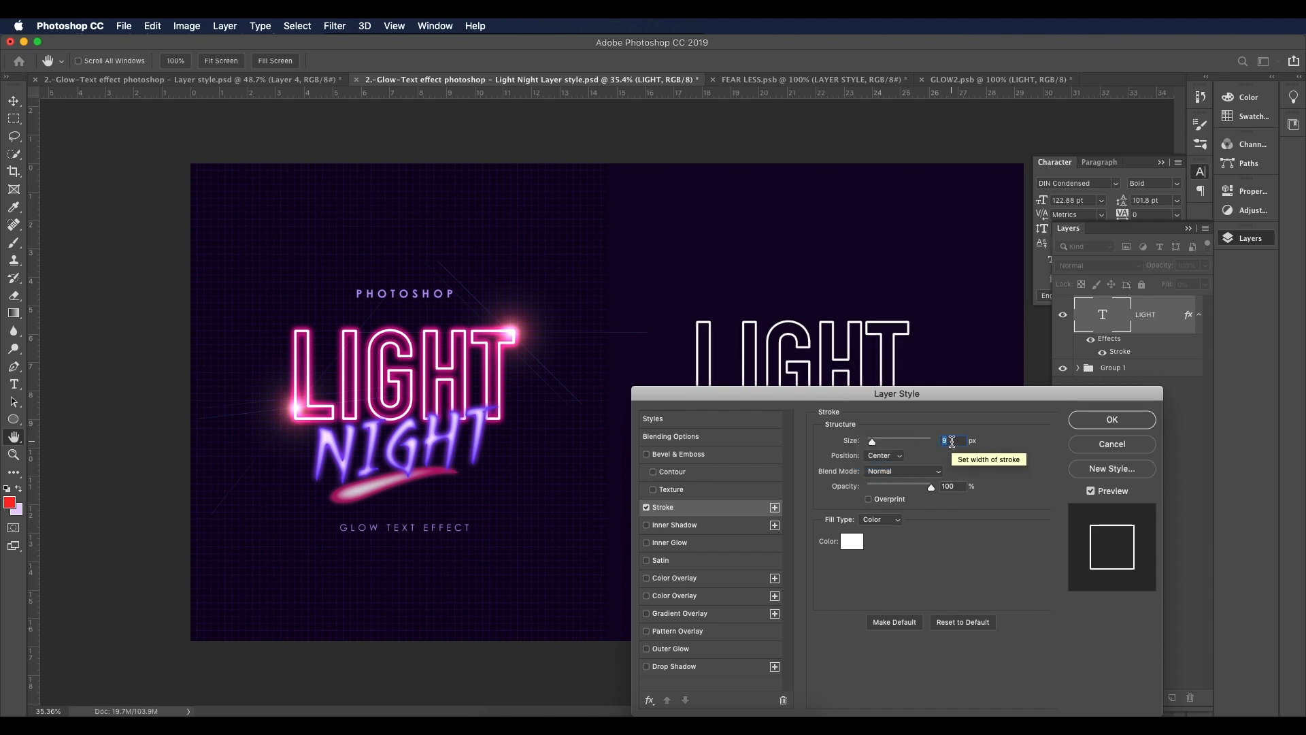
{"action": "left_click", "coordinate": [1121, 425]}
Step: Move the outlined LIGHT text level with the finished example and convert its layer to a smart object
{"action": "key", "text": "v"}
{"action": "mouse_move", "coordinate": [834, 406]}
{"action": "left_mouse_down"}
{"action": "mouse_move", "coordinate": [840, 415]}
{"action": "mouse_move", "coordinate": [815, 393]}
{"action": "left_mouse_up"}
{"action": "scroll", "coordinate": [479, 388], "scroll_direction": "up", "scroll_amount": 2}
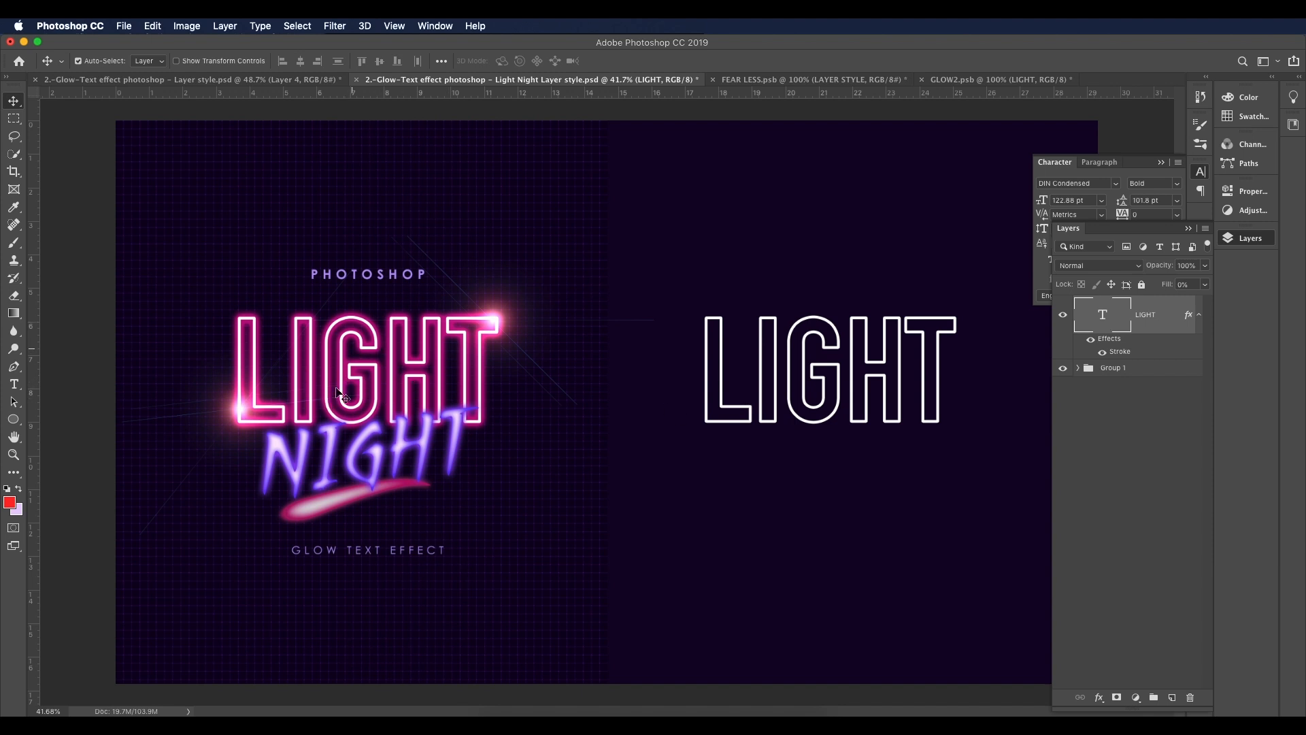
{"action": "right_click", "coordinate": [1155, 328]}
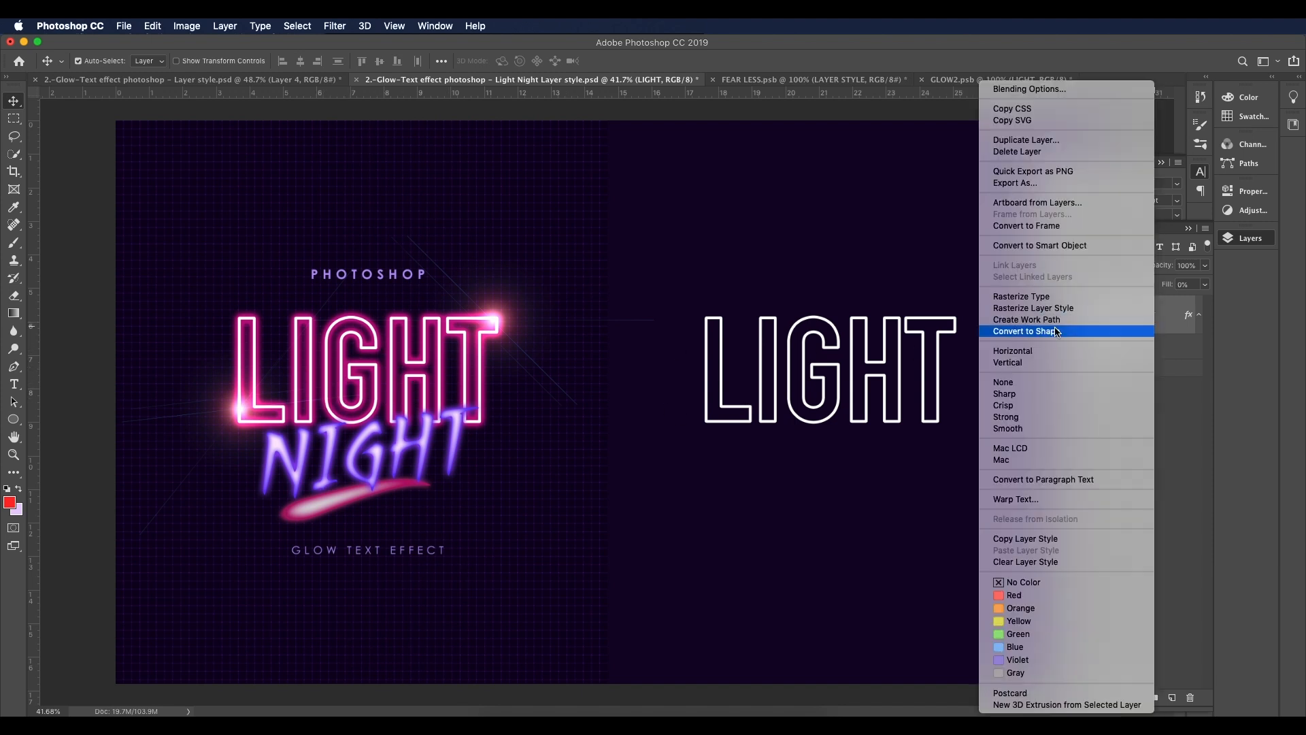
{"action": "left_click", "coordinate": [1072, 249]}
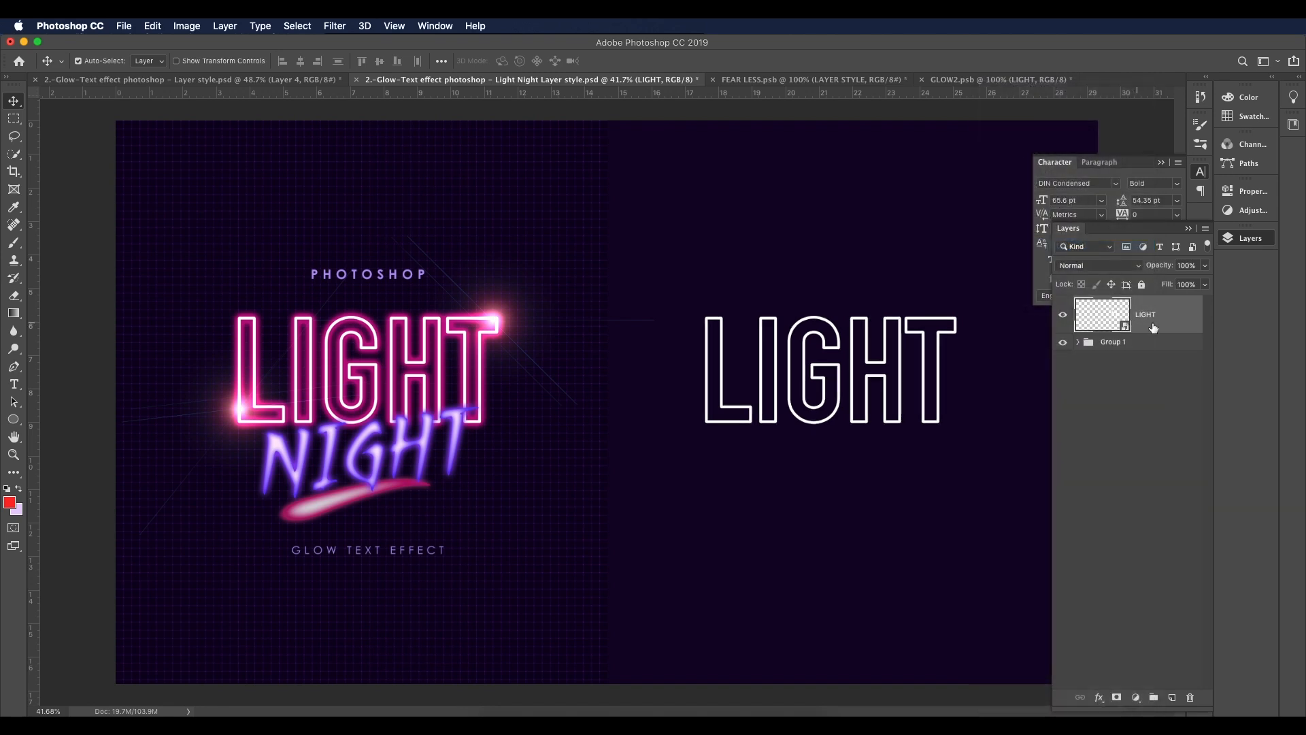
Step: Add an Outer Glow effect to the LIGHT smart object and set its glow color to magenta c00c85
{"action": "double_click", "coordinate": [1188, 327]}
{"action": "left_click_drag", "start_coordinate": [882, 397], "coordinate": [1061, 395]}
{"action": "left_click", "coordinate": [717, 410]}
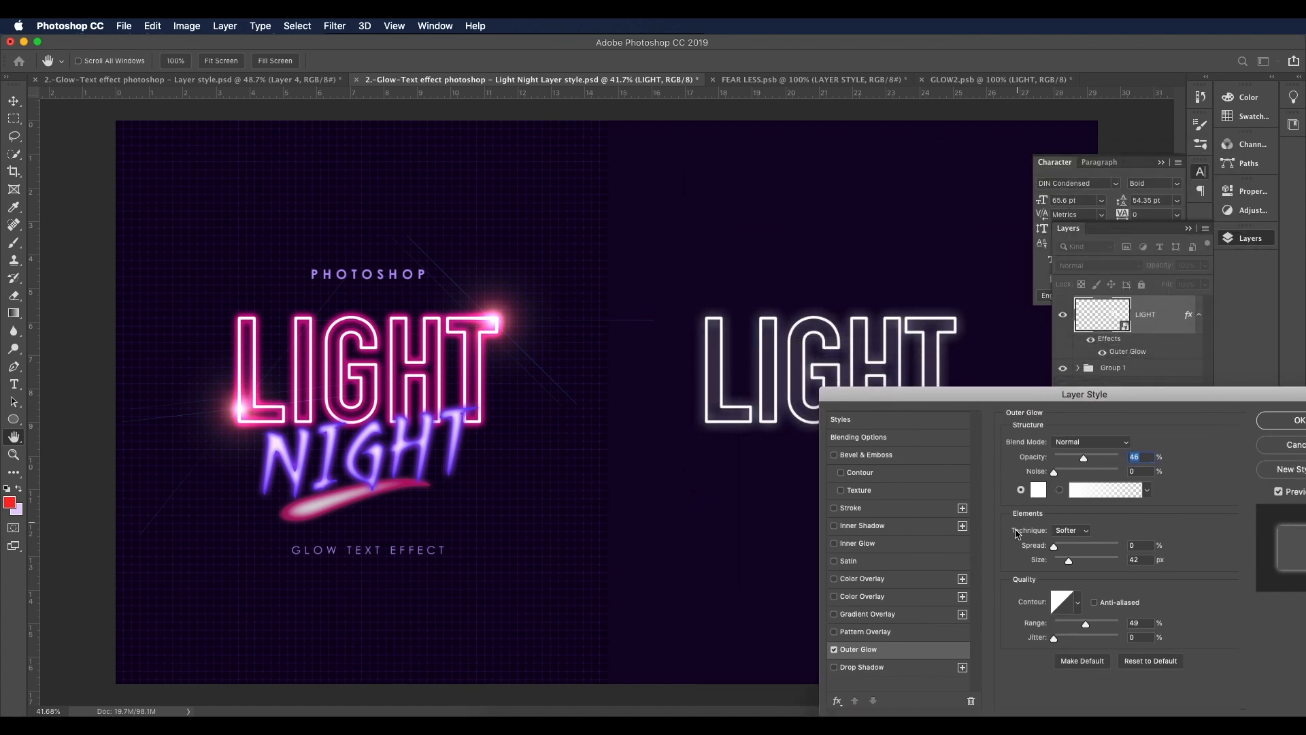
{"action": "left_click", "coordinate": [1038, 490]}
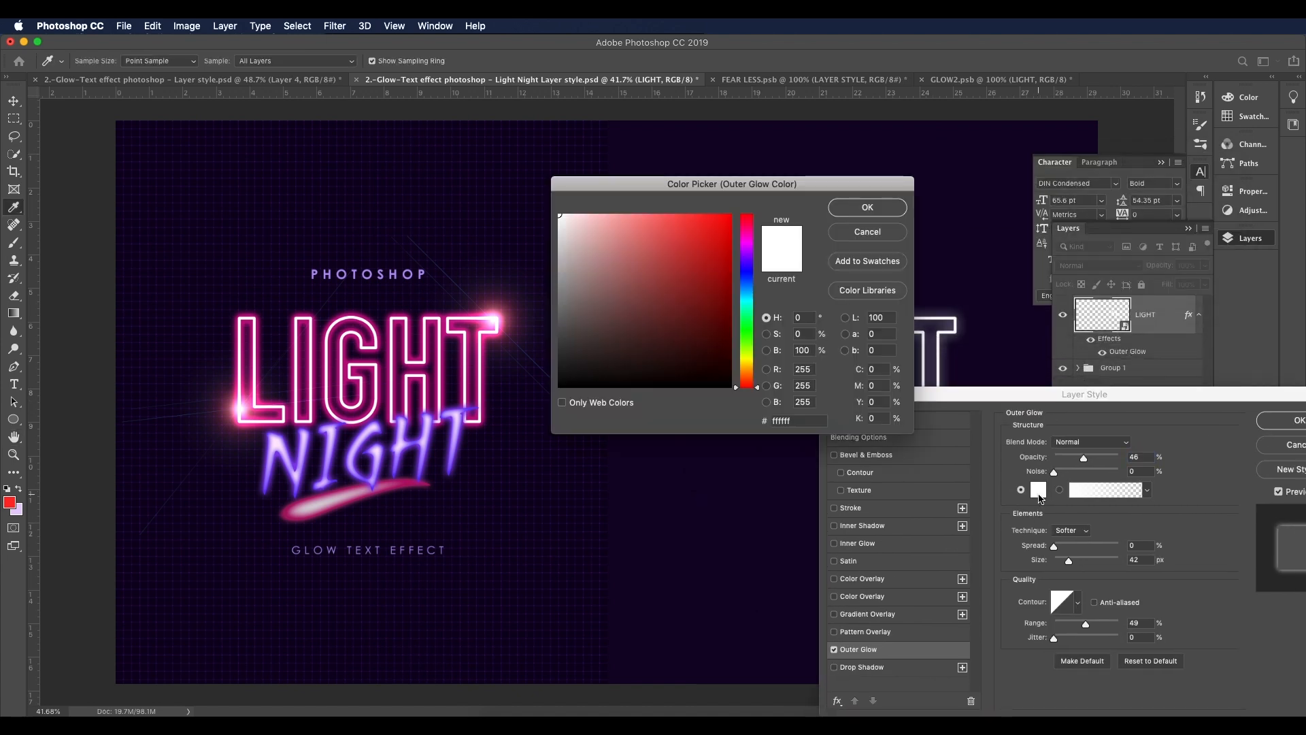
{"action": "left_click", "coordinate": [744, 244]}
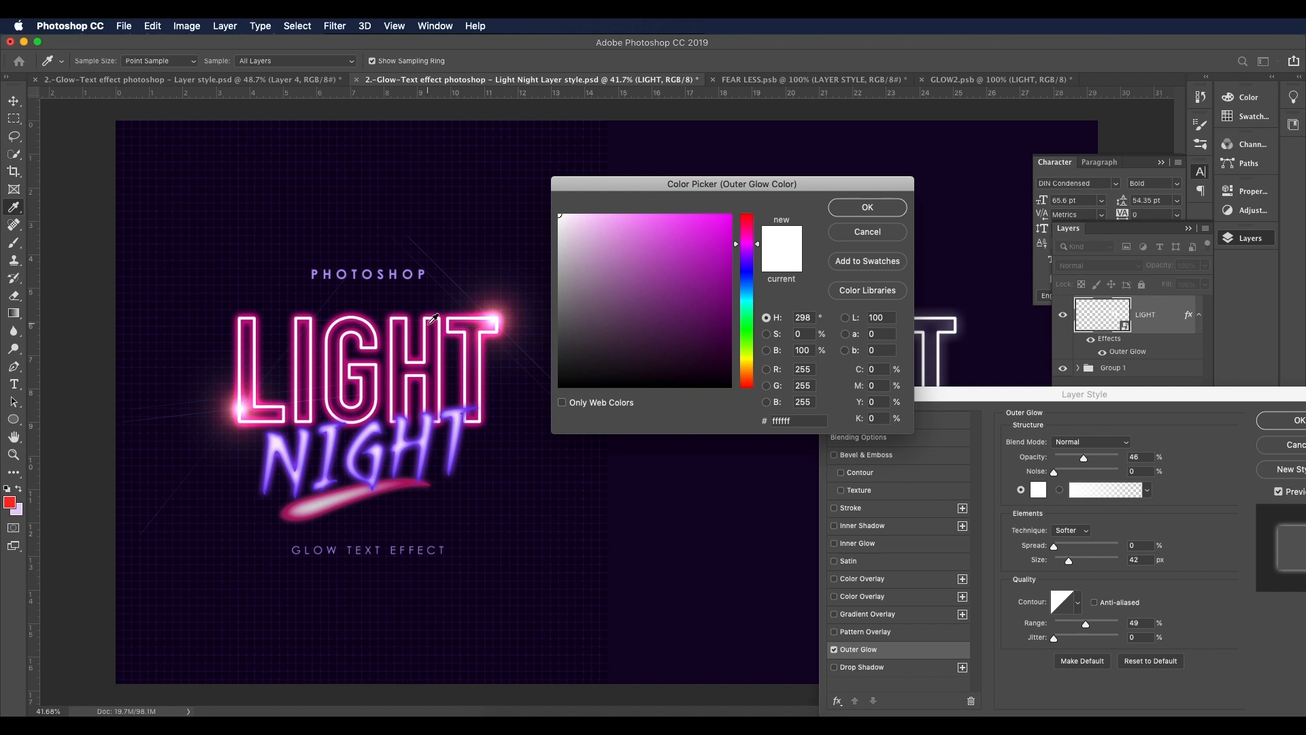
{"action": "left_click", "coordinate": [429, 323]}
{"action": "left_click_drag", "start_coordinate": [715, 254], "coordinate": [720, 256]}
{"action": "left_click_drag", "start_coordinate": [806, 421], "coordinate": [765, 417]}
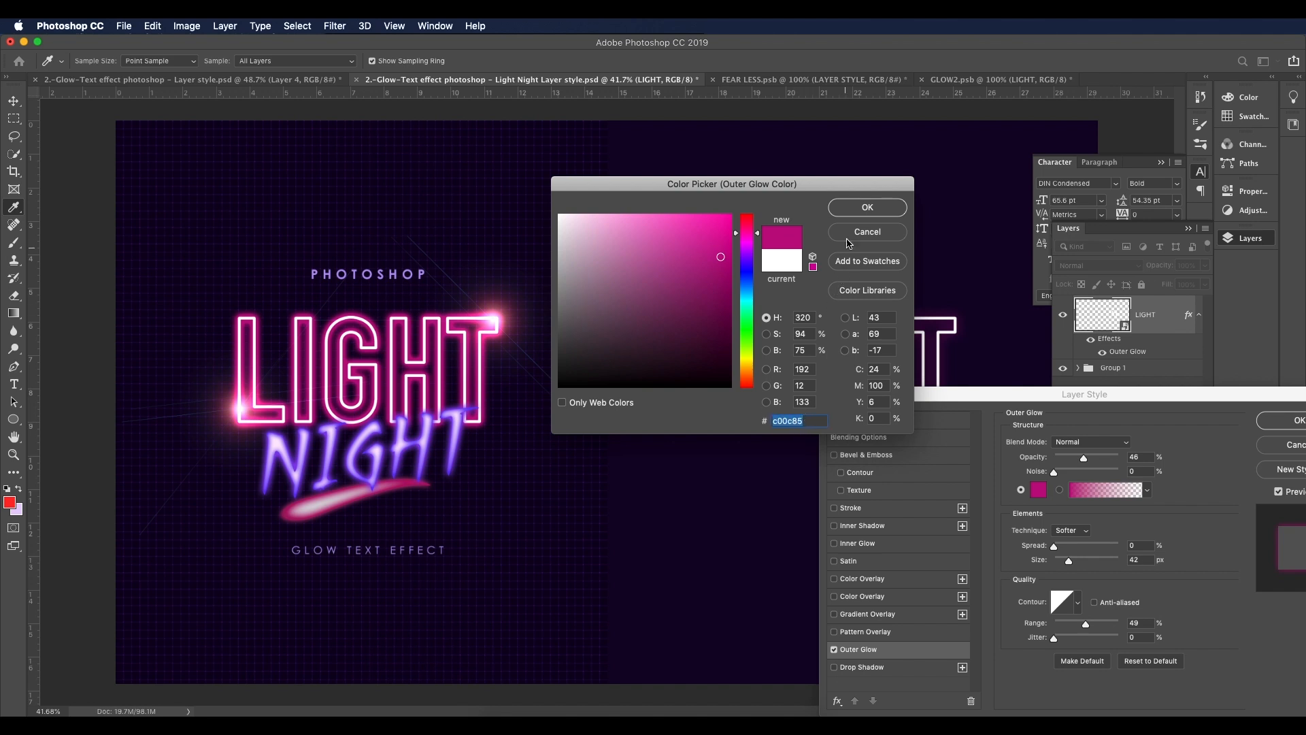
{"action": "left_click", "coordinate": [856, 211]}
Step: Set the LIGHT outer glow's opacity to 100%, its spread to 14% and its size to 27 px
{"action": "left_click_drag", "start_coordinate": [1049, 397], "coordinate": [767, 449]}
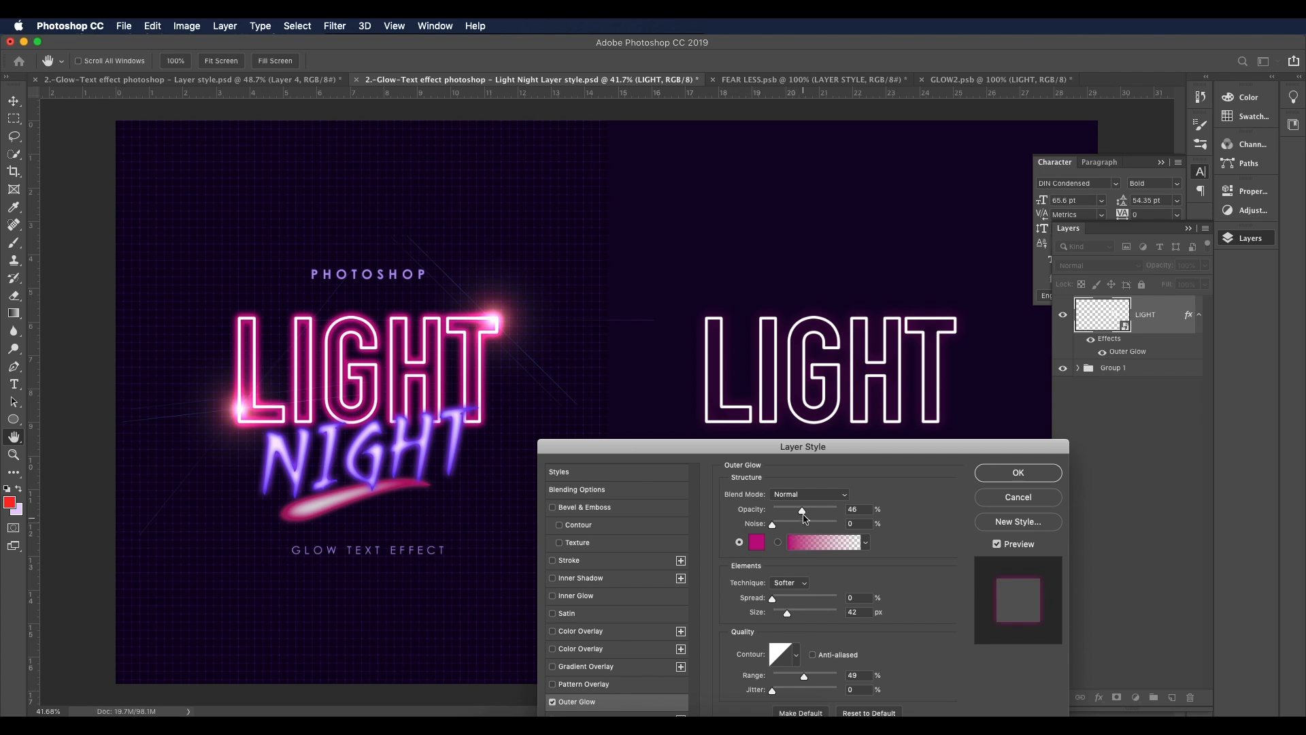
{"action": "left_click_drag", "start_coordinate": [802, 511], "coordinate": [918, 509]}
{"action": "left_click_drag", "start_coordinate": [911, 449], "coordinate": [1008, 321]}
{"action": "left_click_drag", "start_coordinate": [908, 319], "coordinate": [902, 460]}
{"action": "left_click_drag", "start_coordinate": [866, 612], "coordinate": [873, 612]}
{"action": "left_click_drag", "start_coordinate": [879, 627], "coordinate": [877, 631]}
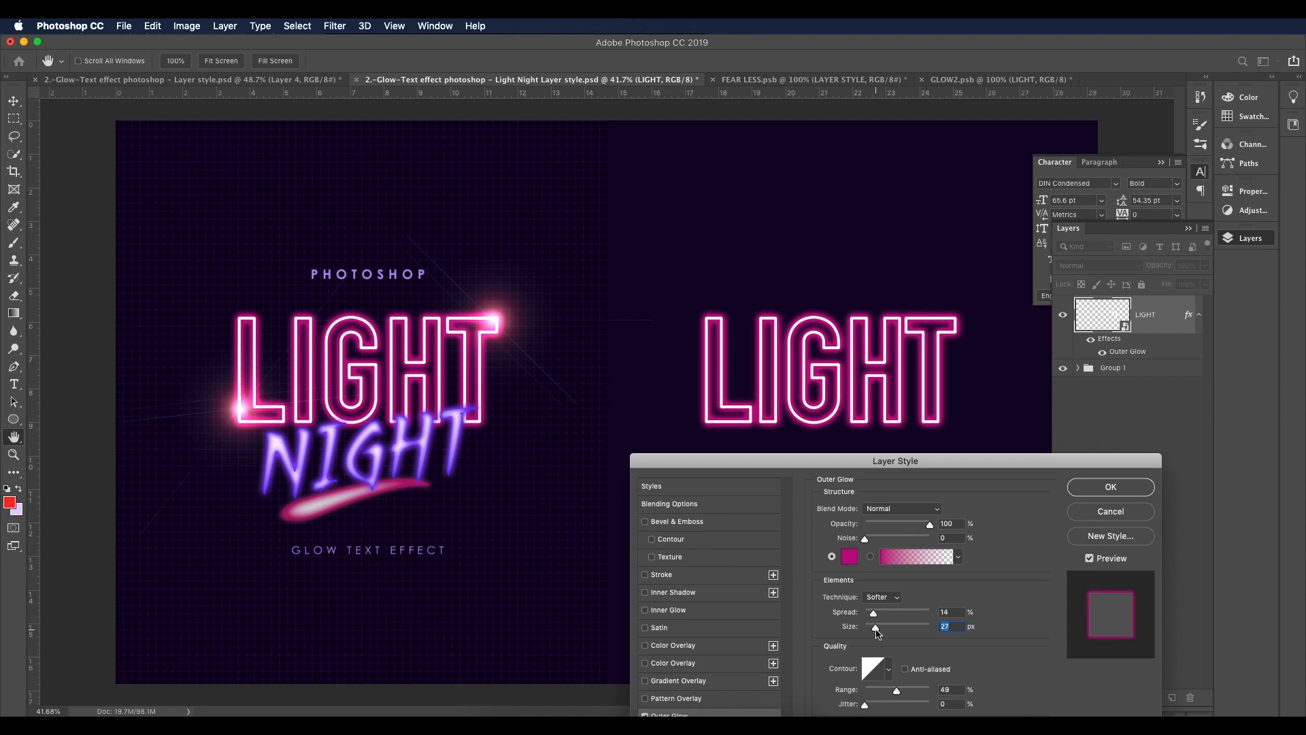
Step: Fine-tune the LIGHT outer glow to 13% spread and 51% range, keep its color and apply the effect
{"action": "left_click_drag", "start_coordinate": [878, 633], "coordinate": [878, 633]}
{"action": "left_click_drag", "start_coordinate": [875, 617], "coordinate": [875, 617]}
{"action": "left_click_drag", "start_coordinate": [897, 692], "coordinate": [906, 693]}
{"action": "left_click_drag", "start_coordinate": [909, 693], "coordinate": [889, 692]}
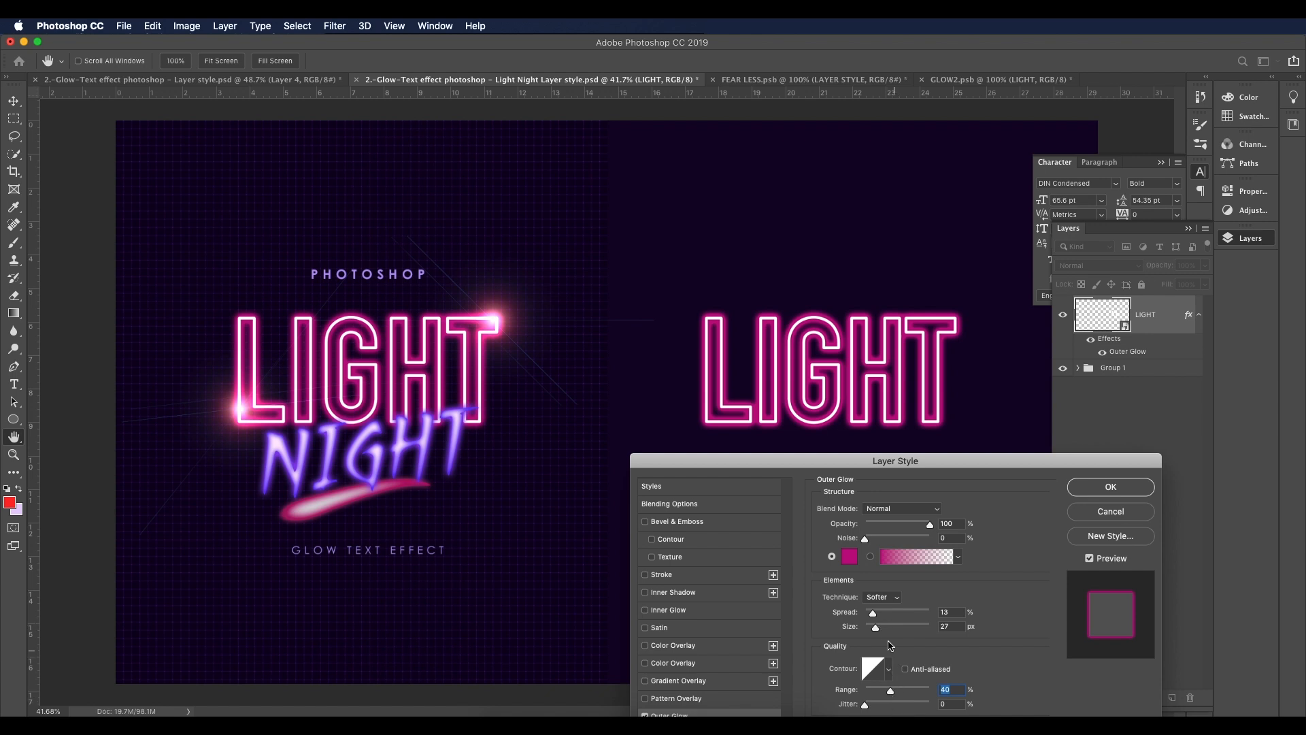
{"action": "mouse_move", "coordinate": [874, 618]}
{"action": "left_mouse_down"}
{"action": "mouse_move", "coordinate": [880, 632]}
{"action": "mouse_move", "coordinate": [874, 619]}
{"action": "left_mouse_up"}
{"action": "left_click_drag", "start_coordinate": [893, 693], "coordinate": [901, 693]}
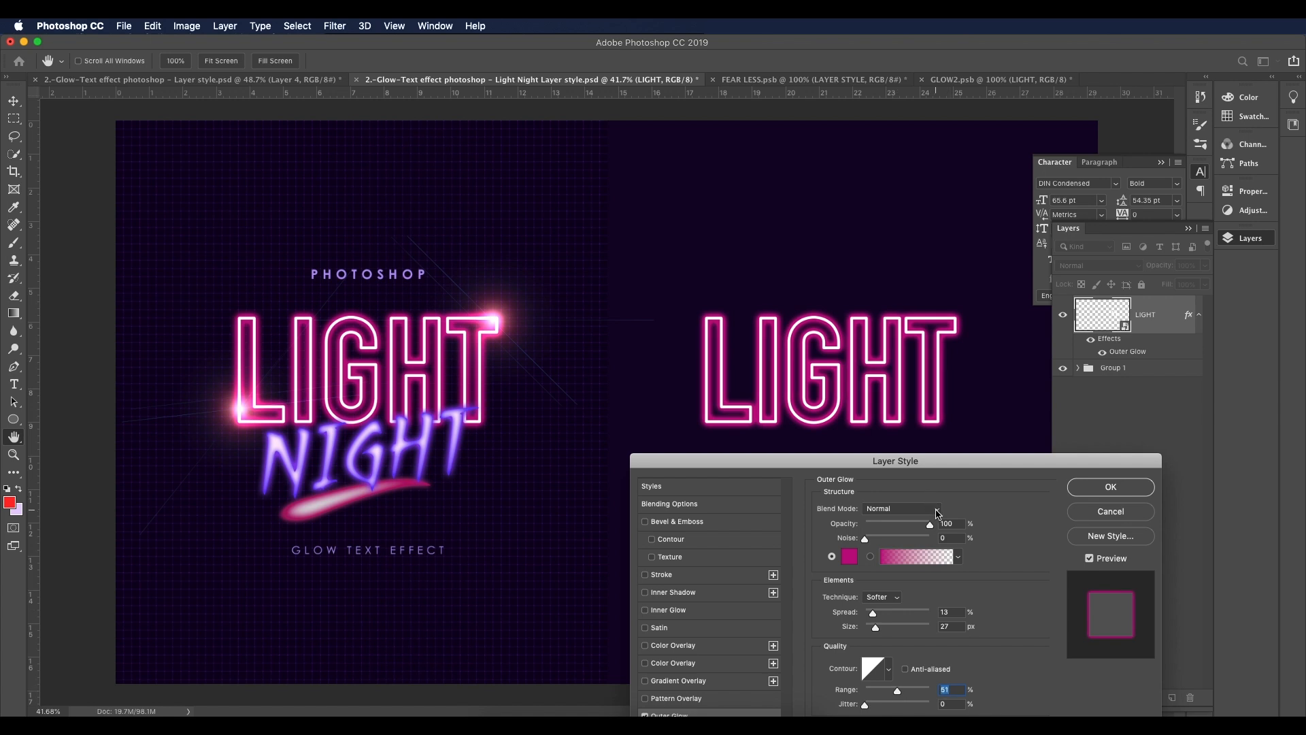
{"action": "left_click", "coordinate": [854, 563]}
{"action": "left_click", "coordinate": [868, 207]}
{"action": "left_click", "coordinate": [1081, 481]}
Step: Add a white NIGHT text layer directly below the new glowing LIGHT word
{"action": "scroll", "coordinate": [759, 414], "scroll_direction": "down", "scroll_amount": 10}
{"action": "scroll", "coordinate": [679, 398], "scroll_direction": "up", "scroll_amount": 8}
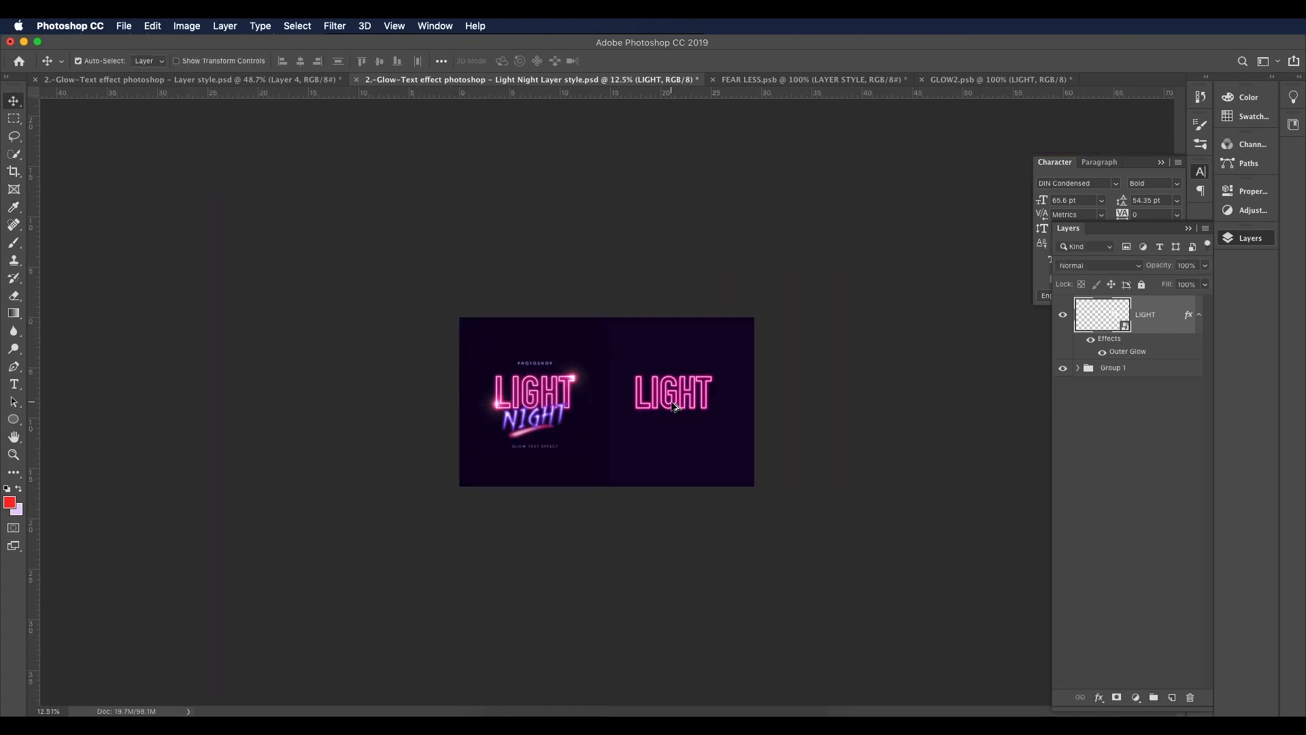
{"action": "scroll", "coordinate": [679, 398], "scroll_direction": "up", "scroll_amount": 1}
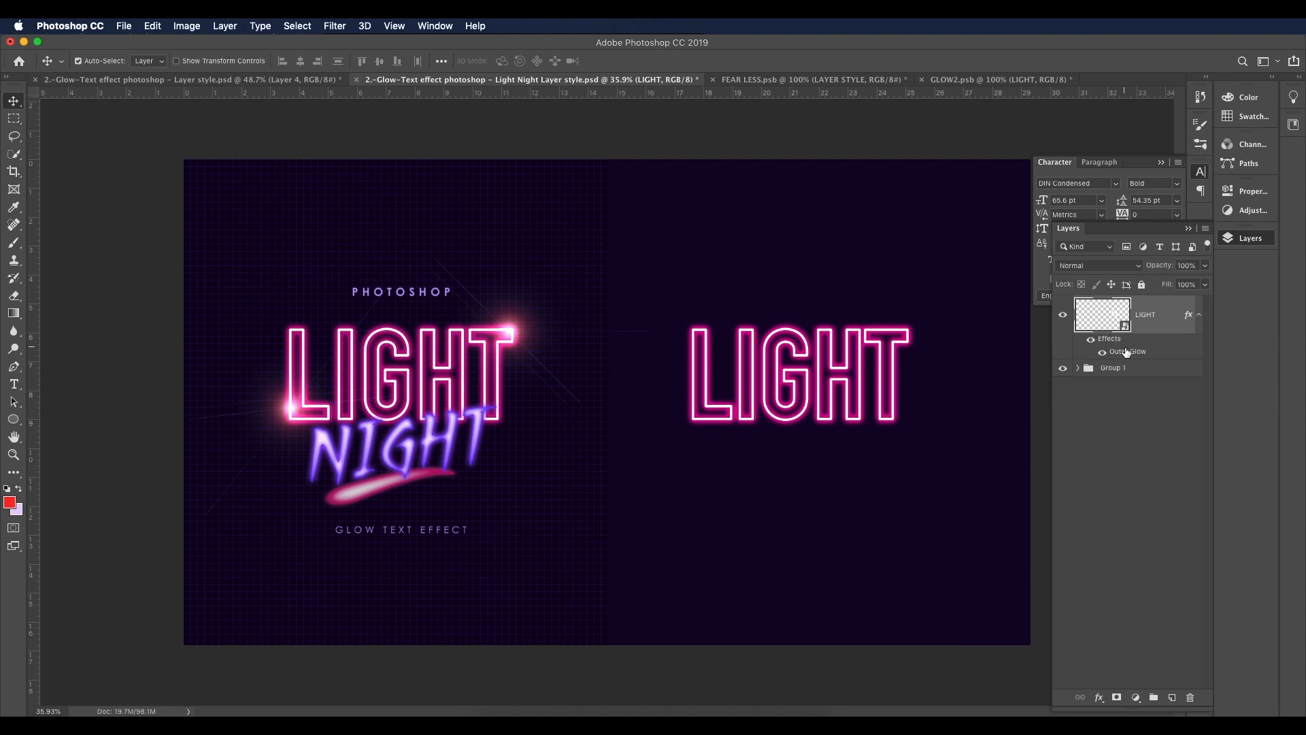
{"action": "scroll", "coordinate": [495, 348], "scroll_direction": "up", "scroll_amount": 1}
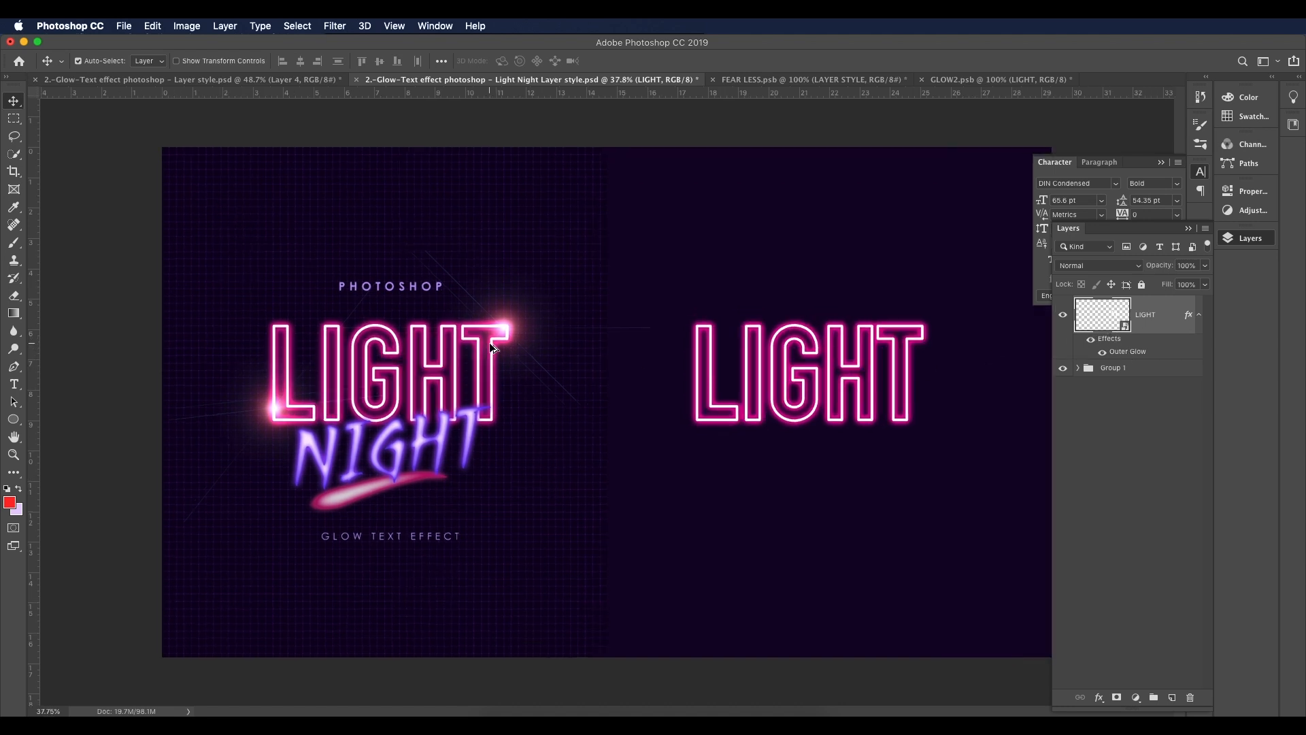
{"action": "scroll", "coordinate": [461, 368], "scroll_direction": "up", "scroll_amount": 1}
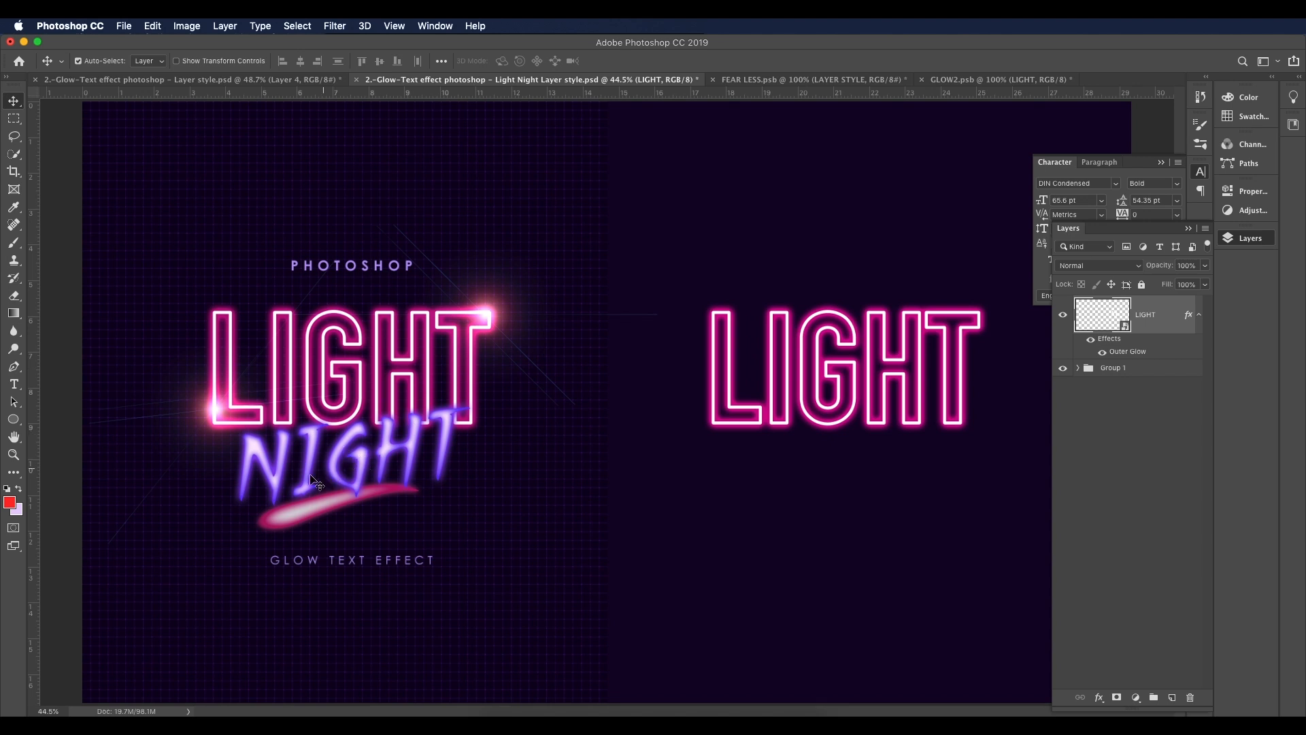
{"action": "scroll", "coordinate": [355, 474], "scroll_direction": "down", "scroll_amount": 1}
{"action": "key", "text": "t"}
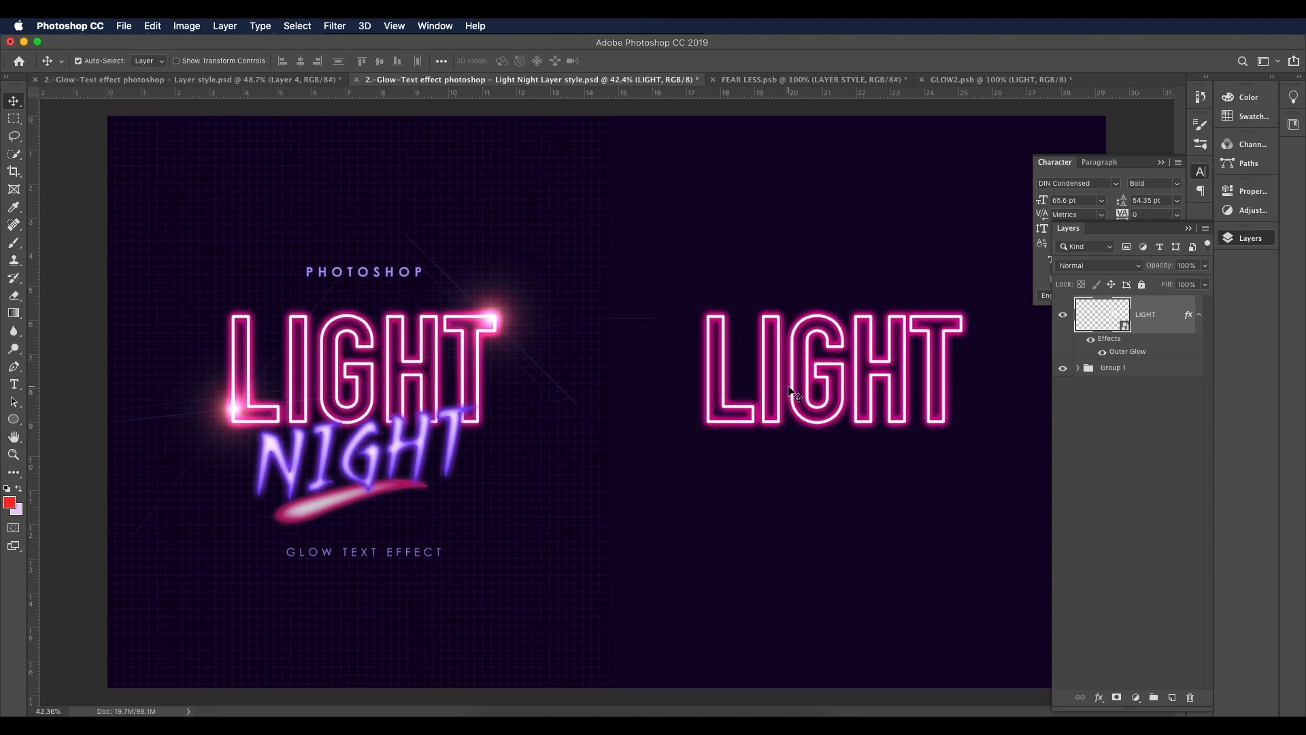
{"action": "left_click", "coordinate": [779, 482]}
{"action": "type", "text": "NIGHT"}
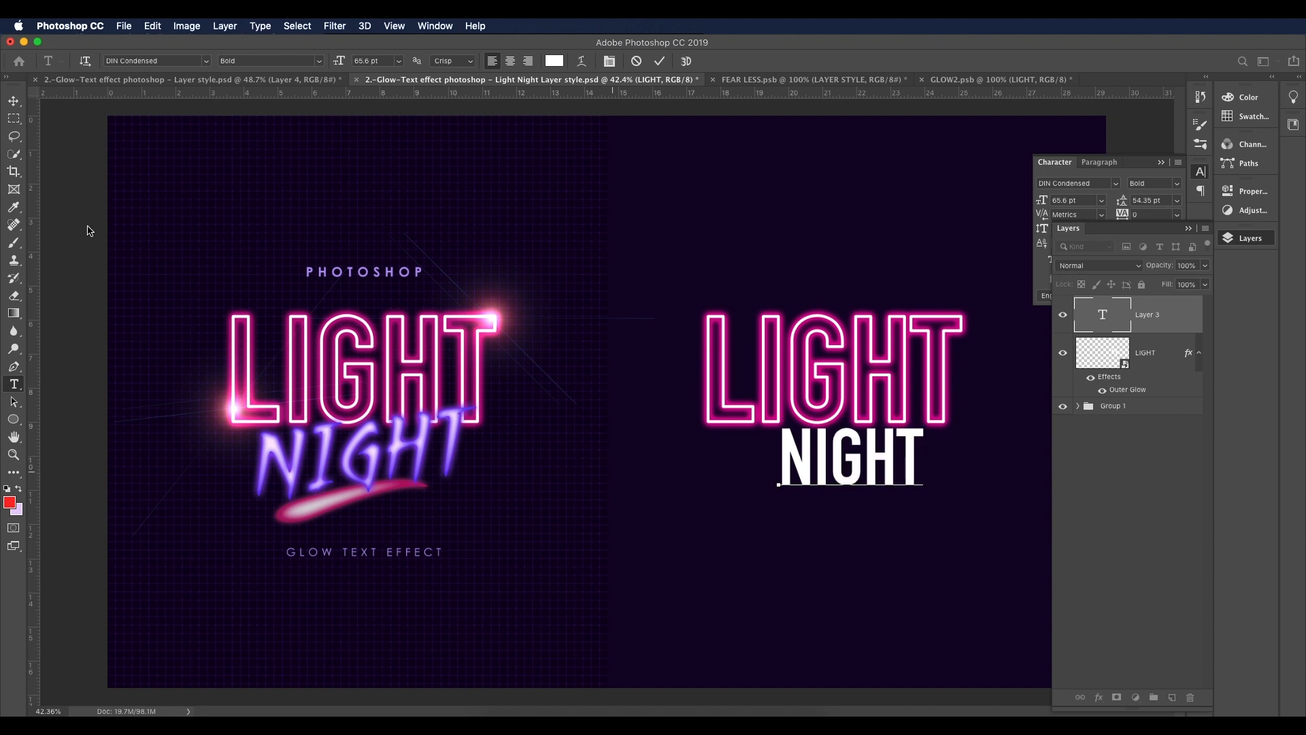
{"action": "left_click", "coordinate": [14, 101]}
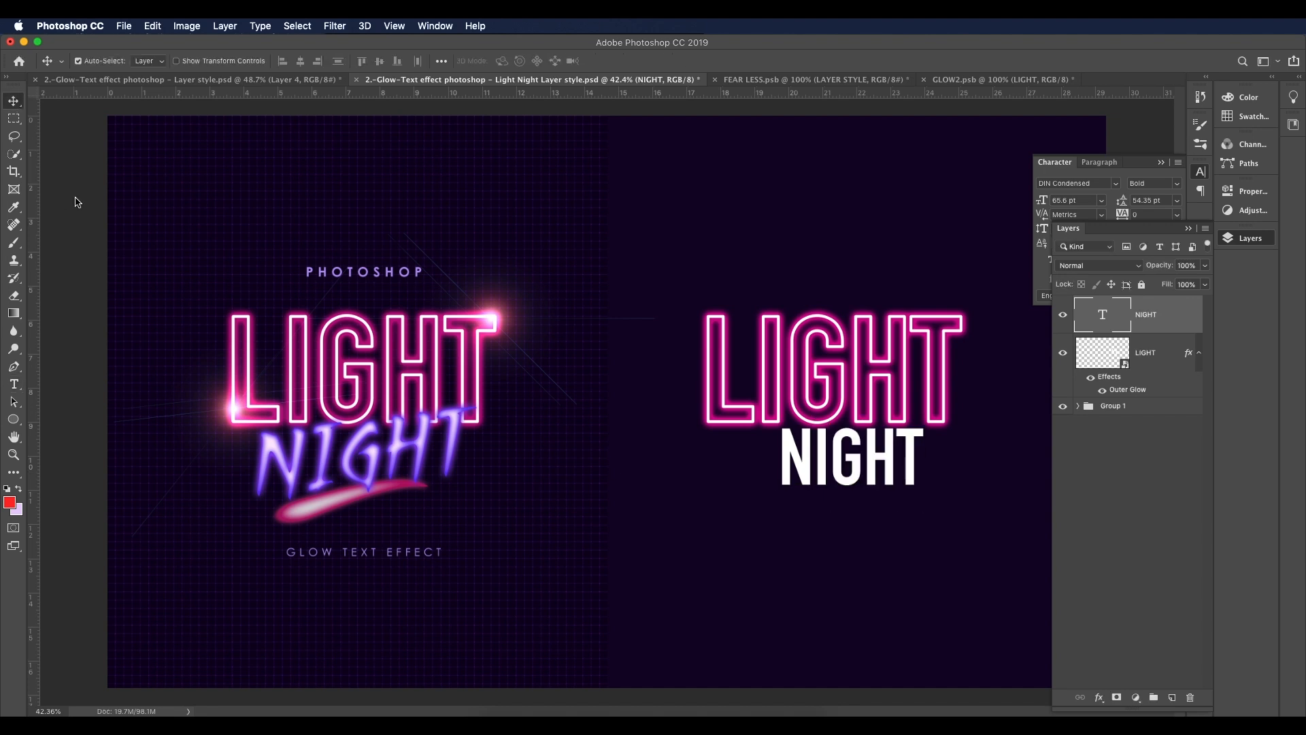
Step: Copy the font name RagingRedLotus BB from the finished example's NIGHT text
{"action": "left_click", "coordinate": [325, 477]}
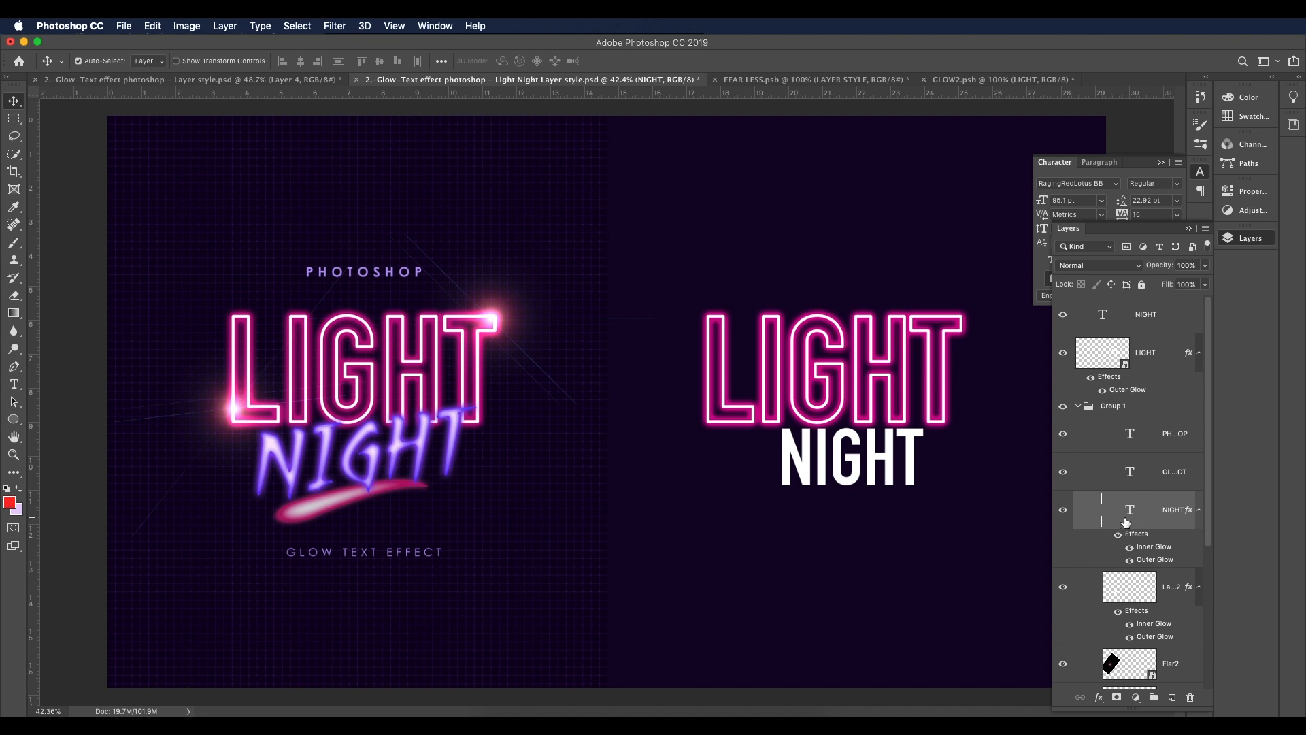
{"action": "key", "text": "t"}
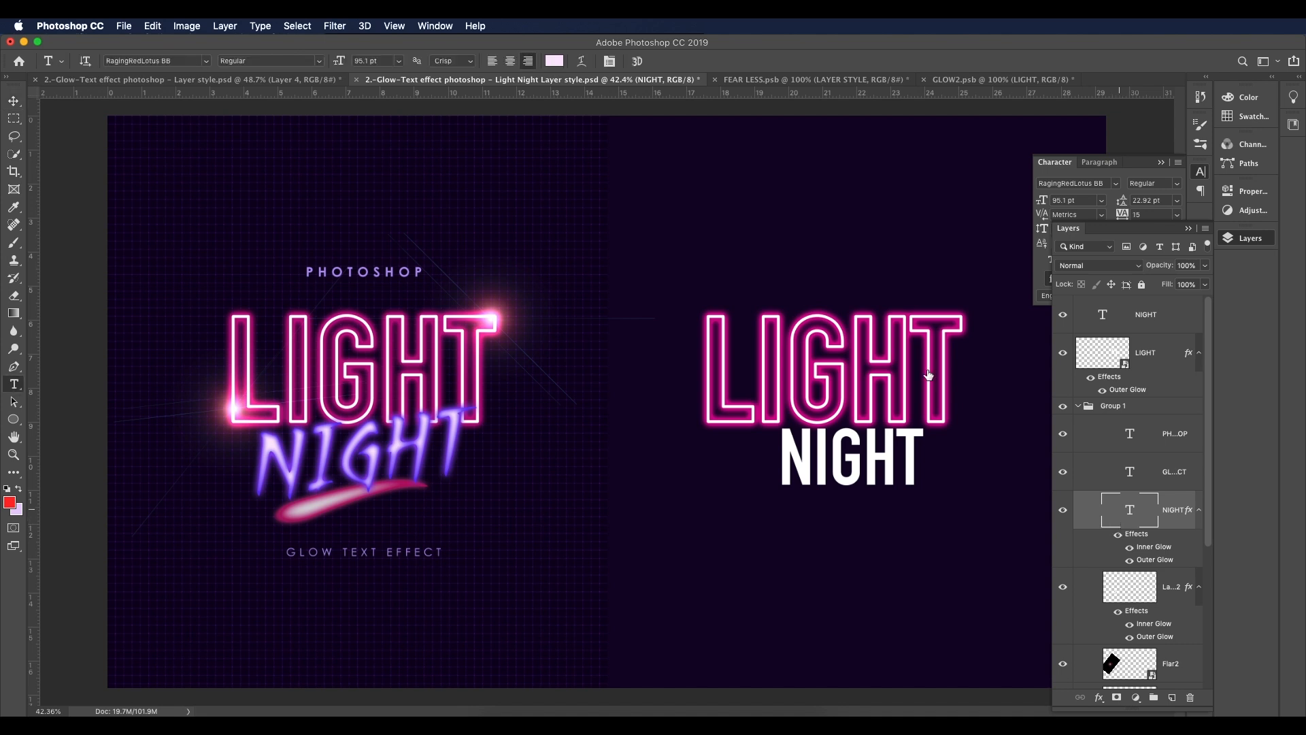
{"action": "left_click", "coordinate": [175, 61]}
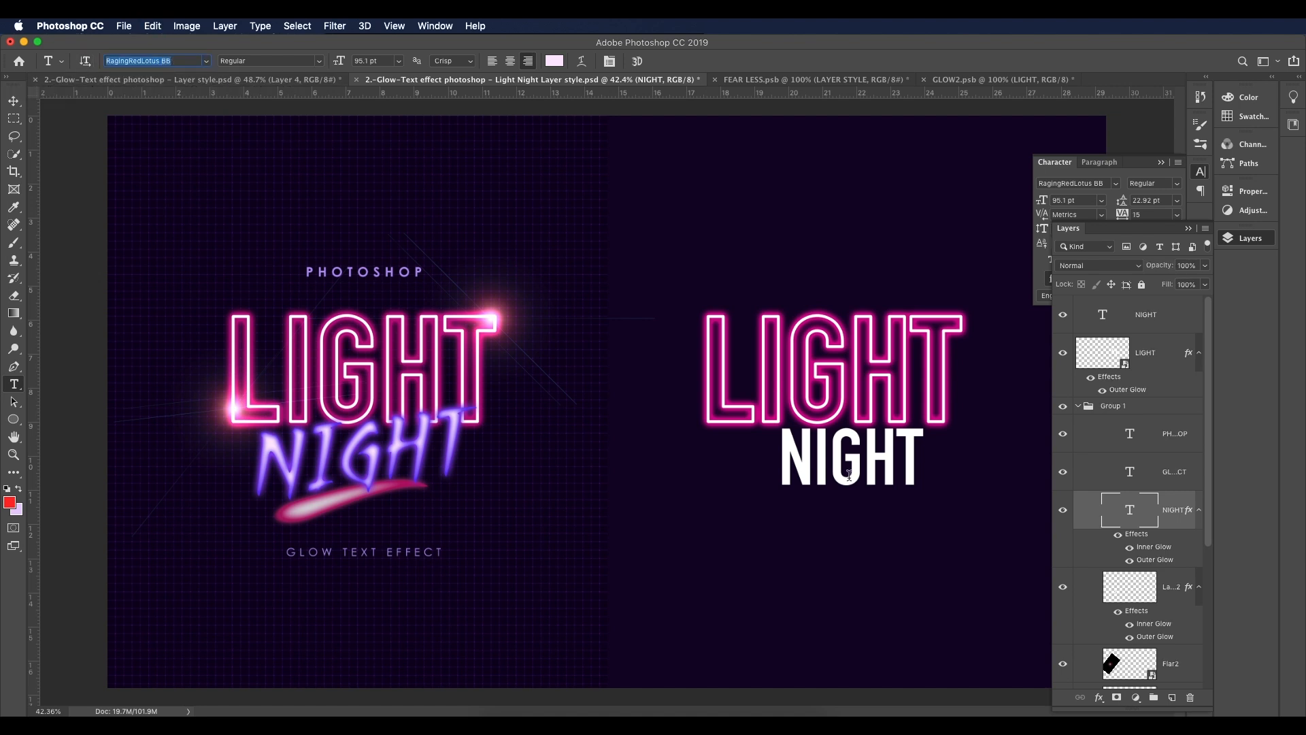
Step: Change the new NIGHT text's font to RagingRedLotus BB Italic
{"action": "left_click", "coordinate": [14, 101]}
{"action": "left_click", "coordinate": [810, 470]}
{"action": "key", "text": "t"}
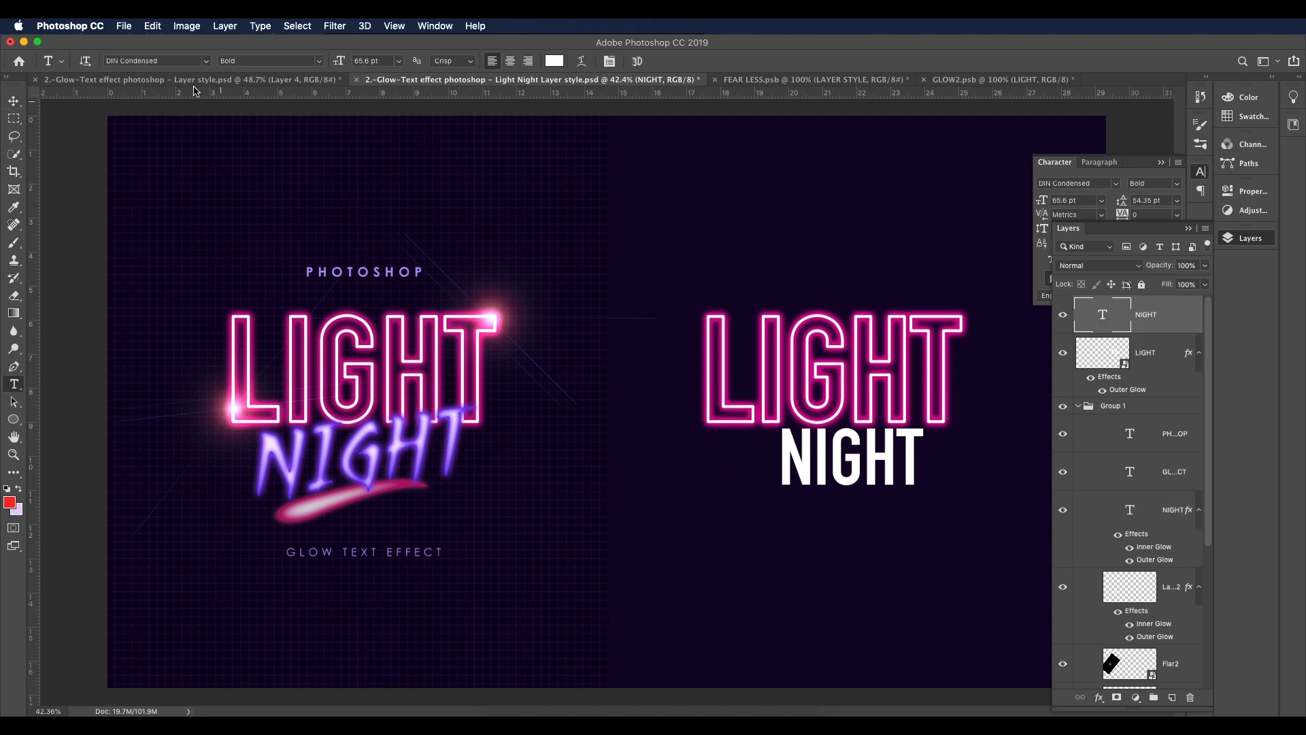
{"action": "left_click", "coordinate": [136, 61]}
{"action": "type", "text": "RagingRedLotus BB"}
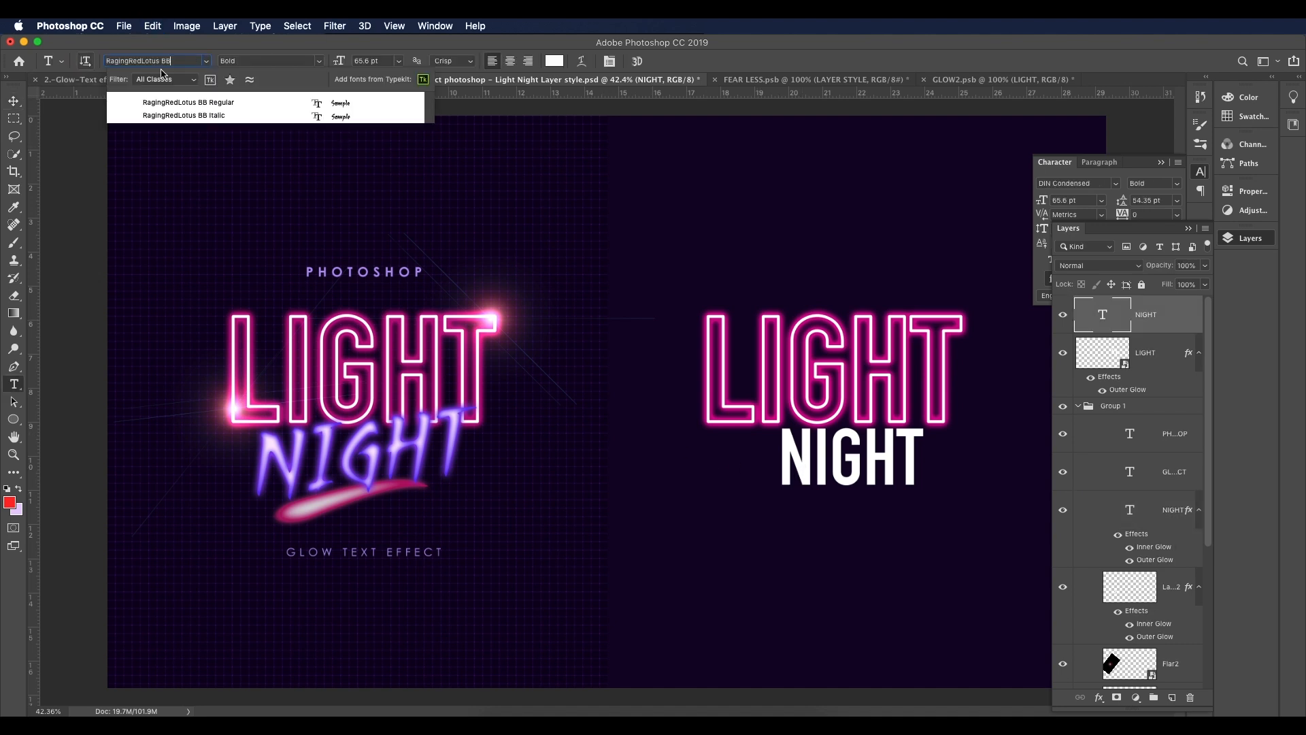
{"action": "left_click", "coordinate": [206, 116]}
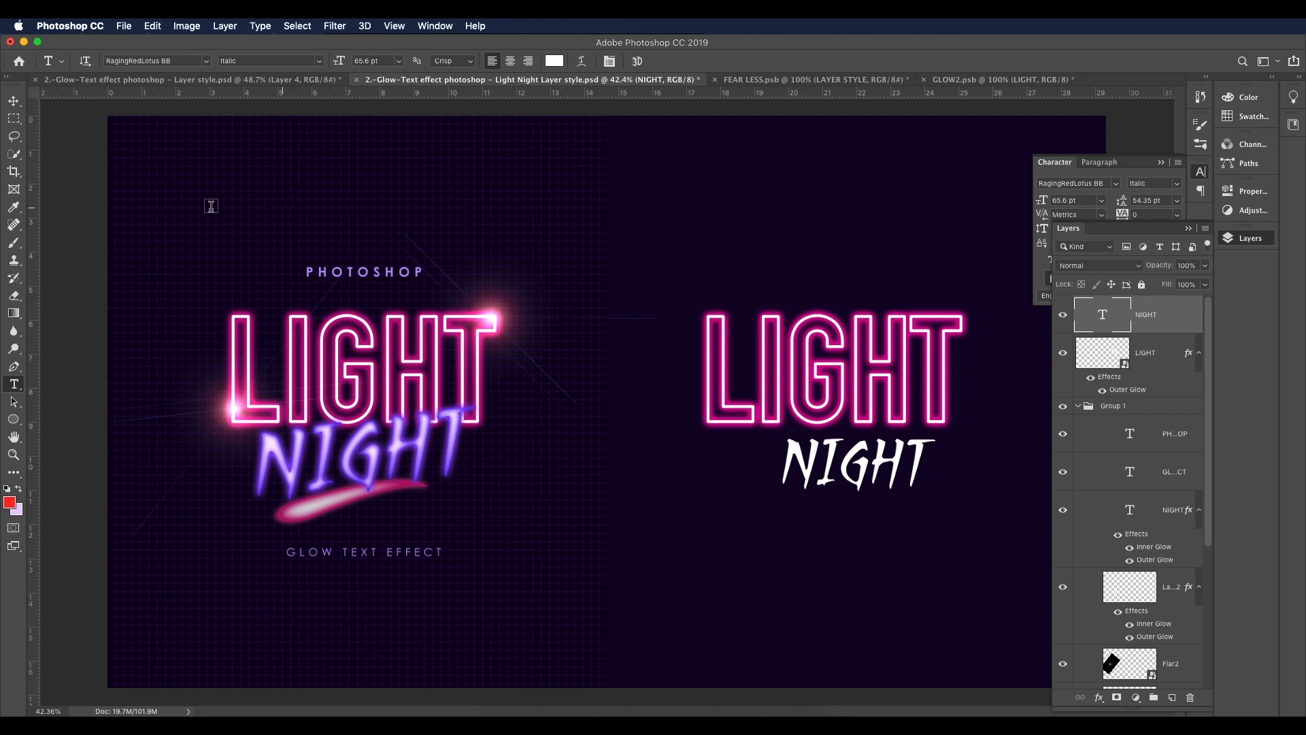
Step: Position the new NIGHT text against LIGHT's lower edge and skew it about -8.5° vertically and -10° horizontally, so it rises to the right
{"action": "left_click", "coordinate": [15, 102]}
{"action": "left_click_drag", "start_coordinate": [844, 484], "coordinate": [815, 473]}
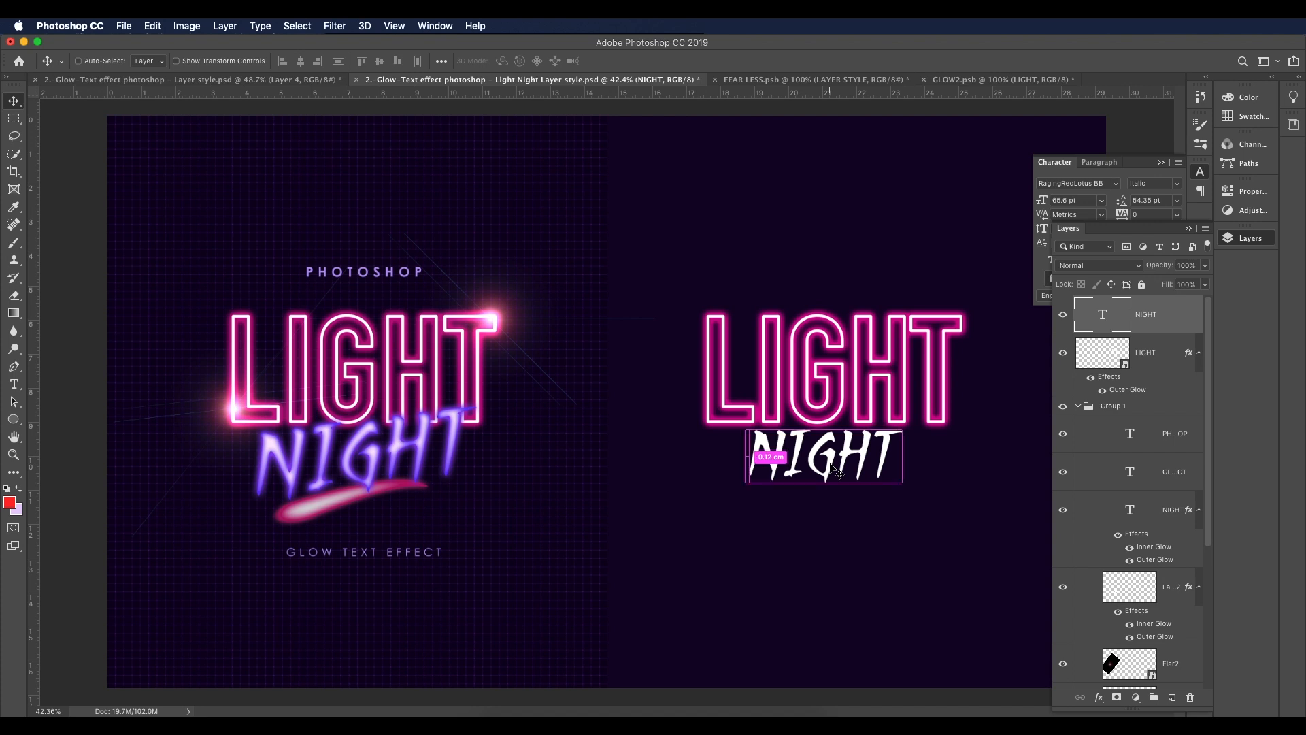
{"action": "key", "text": "ctrl+t"}
{"action": "right_click", "coordinate": [851, 466]}
{"action": "left_click", "coordinate": [891, 515]}
{"action": "left_click_drag", "start_coordinate": [903, 453], "coordinate": [904, 431]}
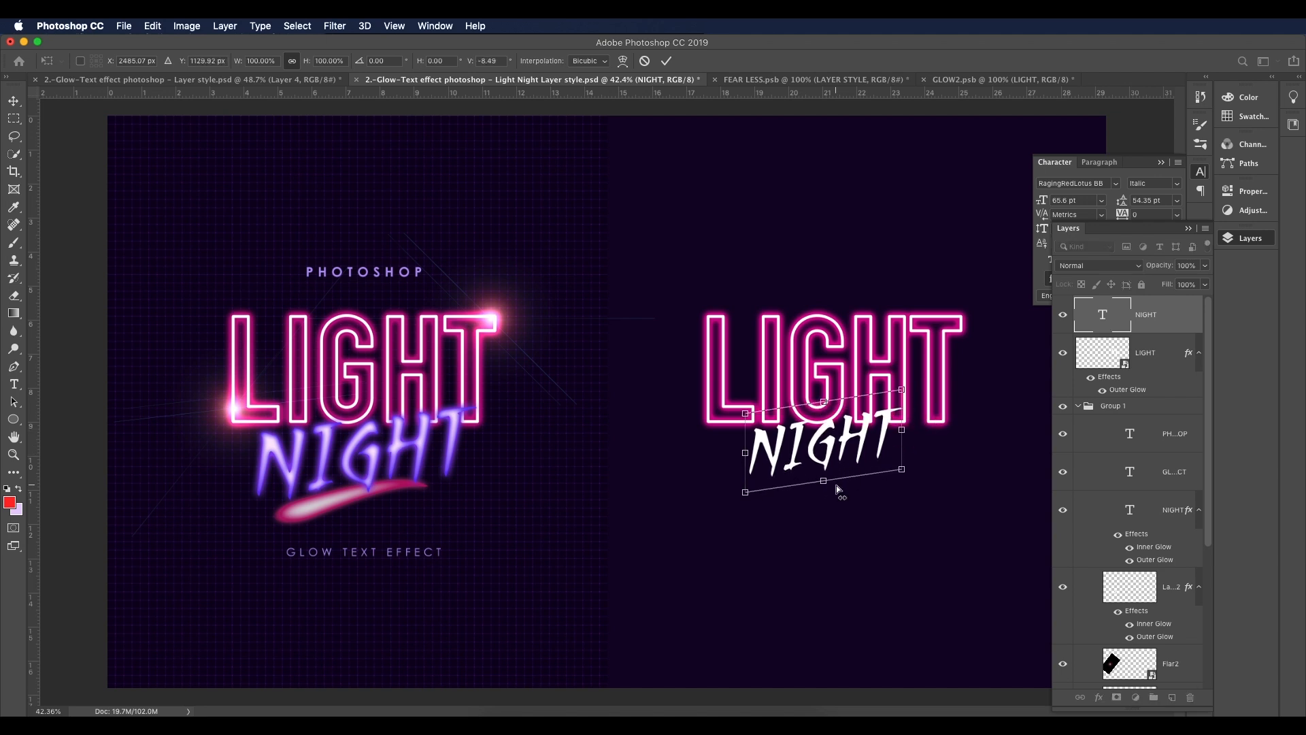
{"action": "left_click_drag", "start_coordinate": [835, 487], "coordinate": [834, 487]}
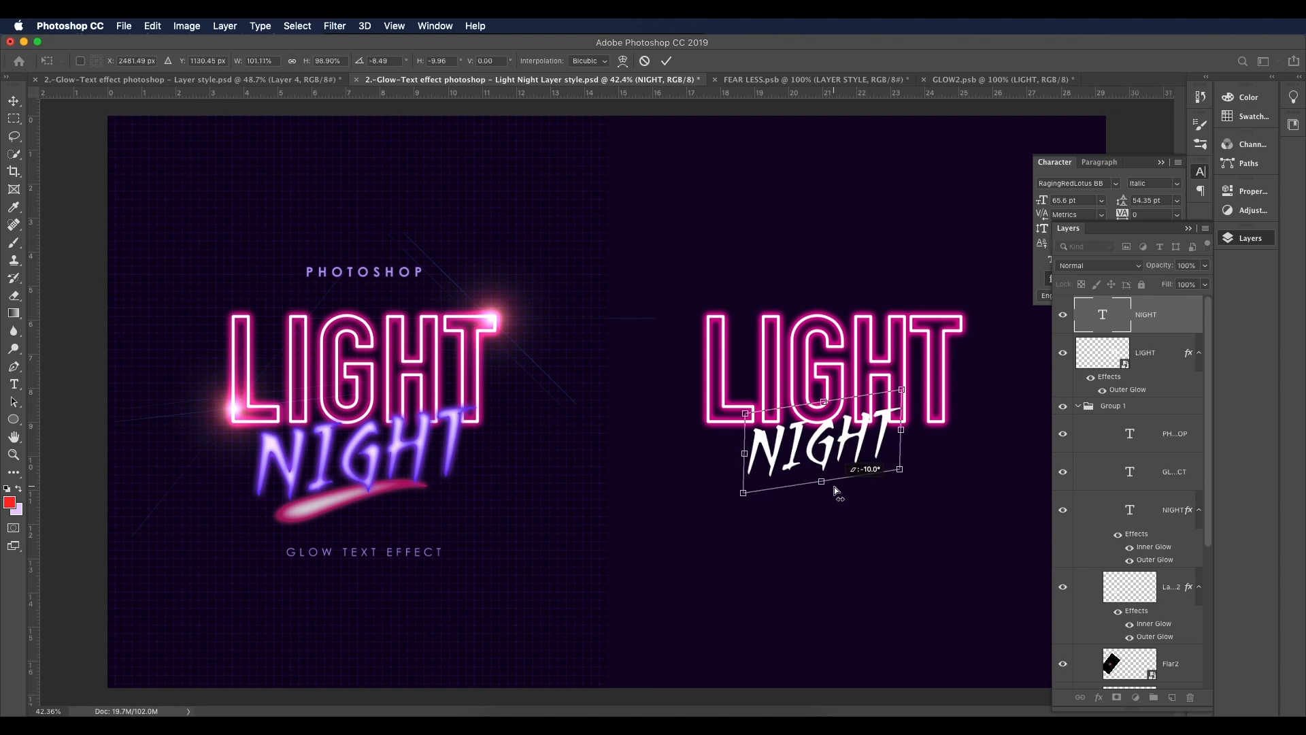
{"action": "left_click_drag", "start_coordinate": [747, 414], "coordinate": [759, 413]}
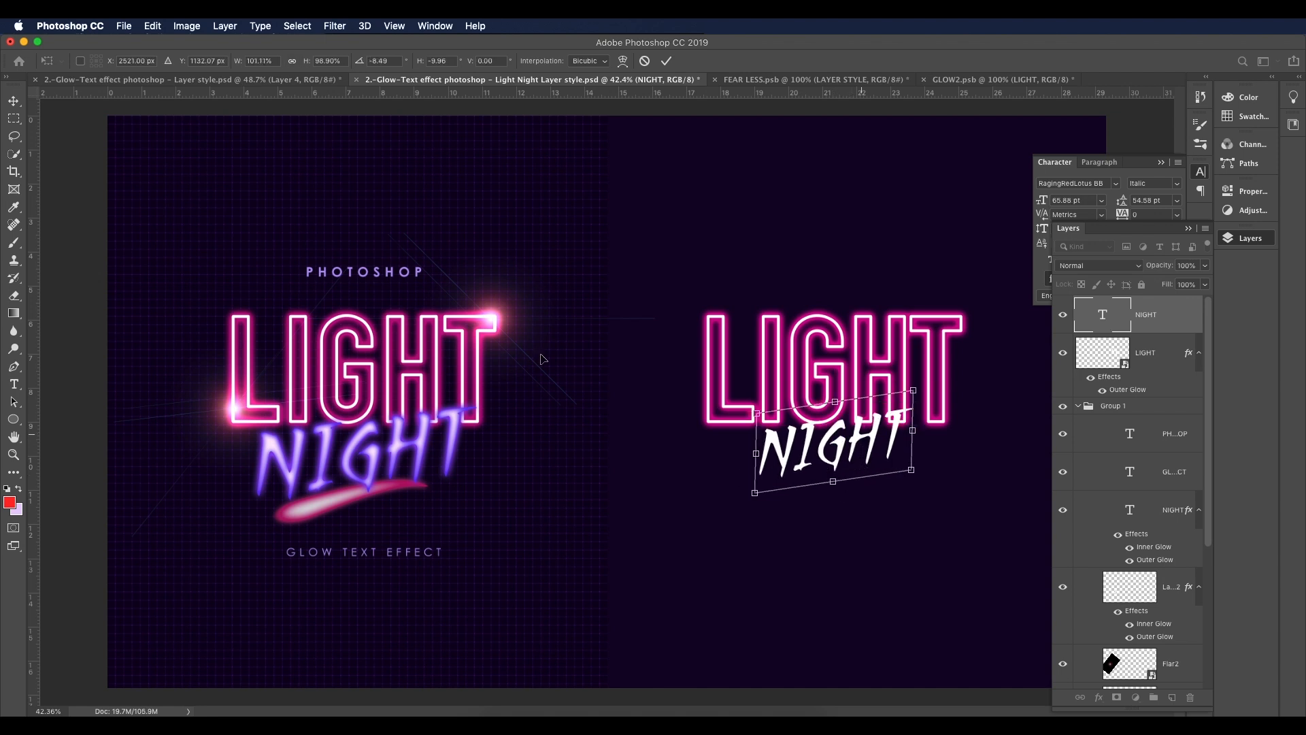
{"action": "left_click", "coordinate": [13, 102]}
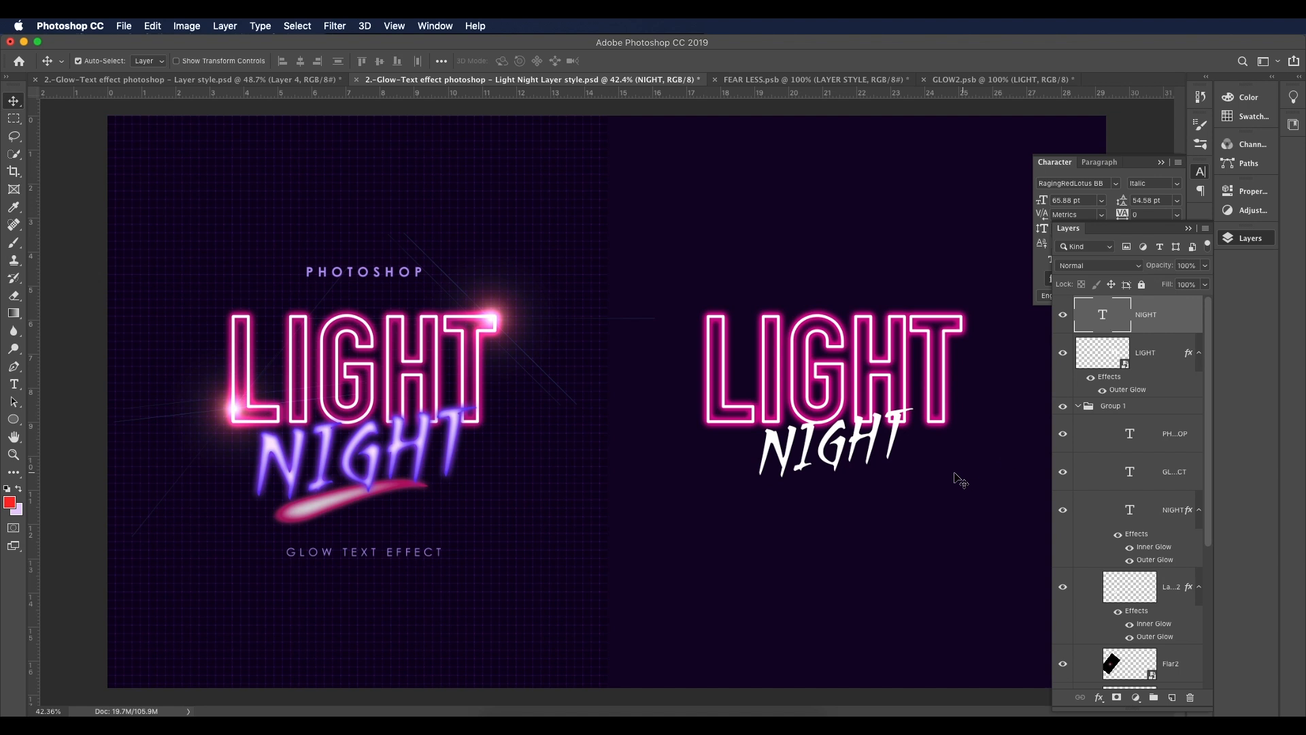
Step: Scale up the new NIGHT text to about 88 pt so it spans most of LIGHT's width
{"action": "key", "text": "super+t"}
{"action": "mouse_move", "coordinate": [919, 502]}
{"action": "left_mouse_down"}
{"action": "mouse_move", "coordinate": [908, 517]}
{"action": "mouse_move", "coordinate": [971, 533]}
{"action": "mouse_move", "coordinate": [913, 525]}
{"action": "mouse_move", "coordinate": [935, 521]}
{"action": "left_mouse_up"}
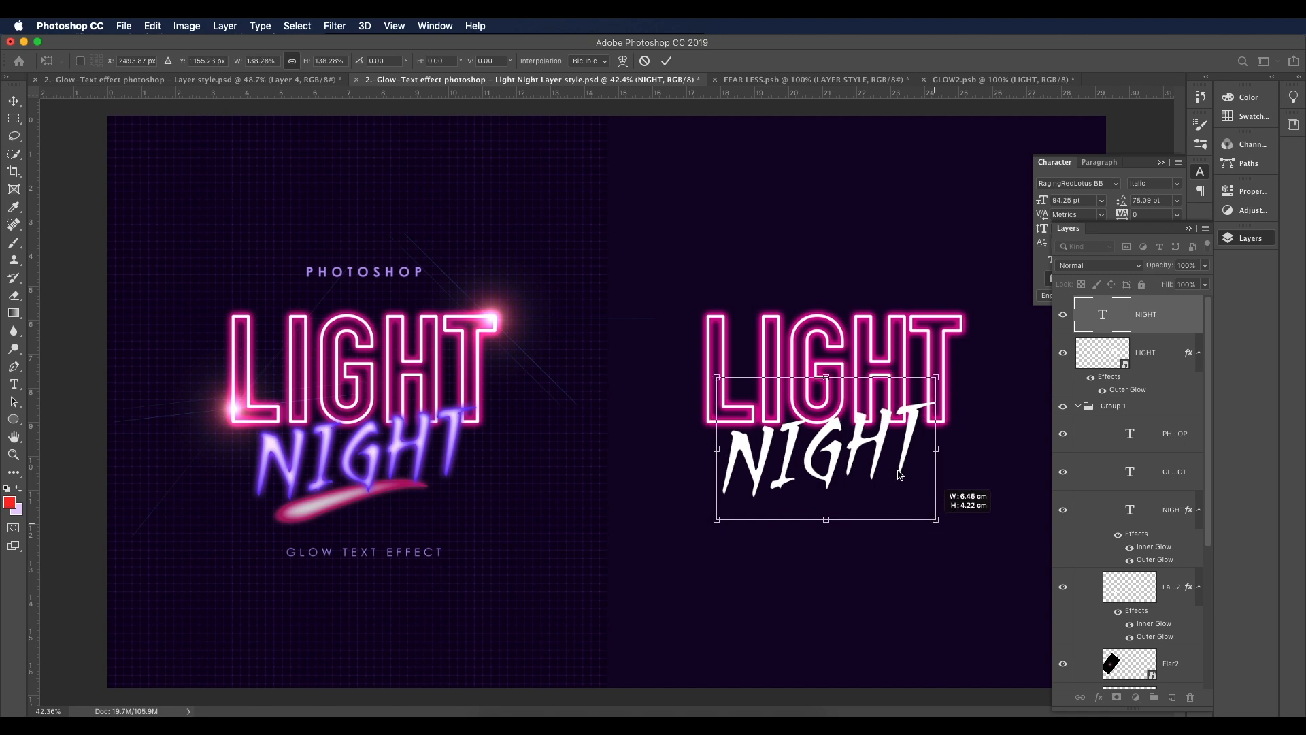
{"action": "key", "text": "Return"}
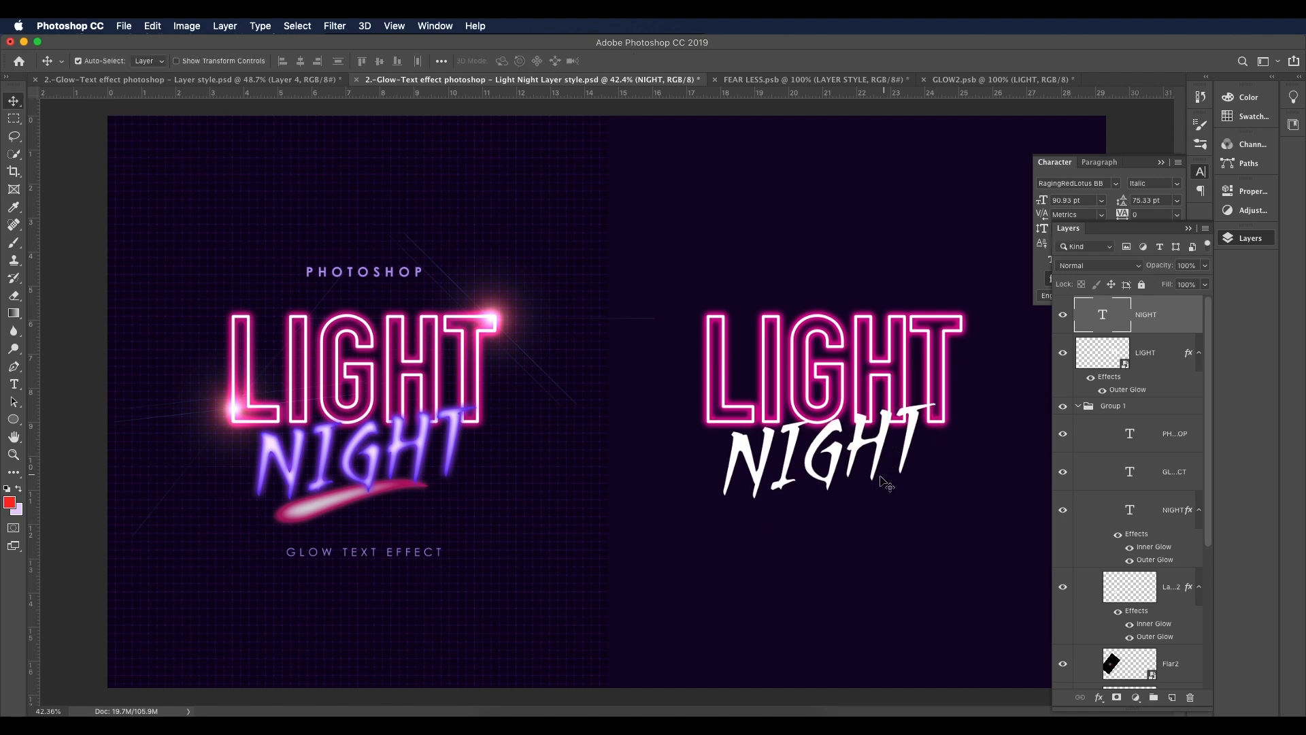
Step: Add an Outer Glow layer style to the new NIGHT text layer
{"action": "scroll", "coordinate": [887, 479], "scroll_direction": "up", "scroll_amount": 2}
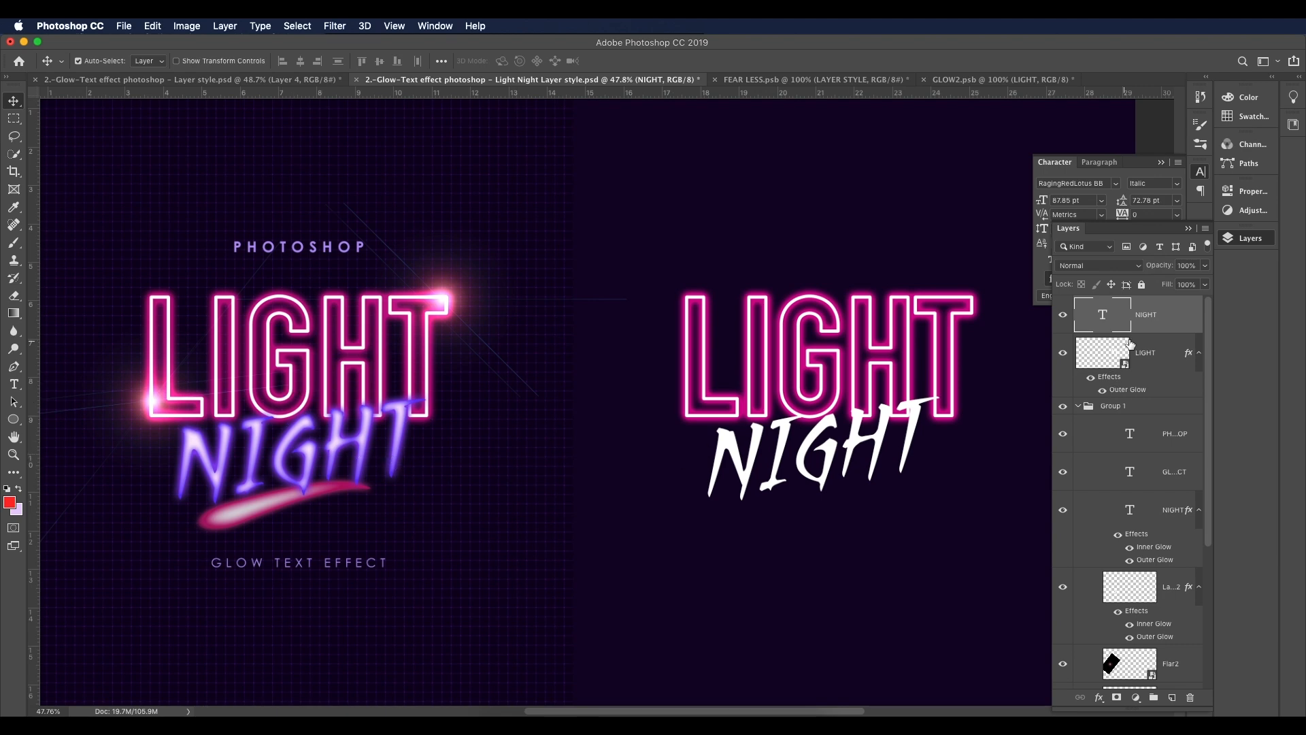
{"action": "double_click", "coordinate": [1166, 325]}
{"action": "left_click_drag", "start_coordinate": [878, 400], "coordinate": [1021, 48]}
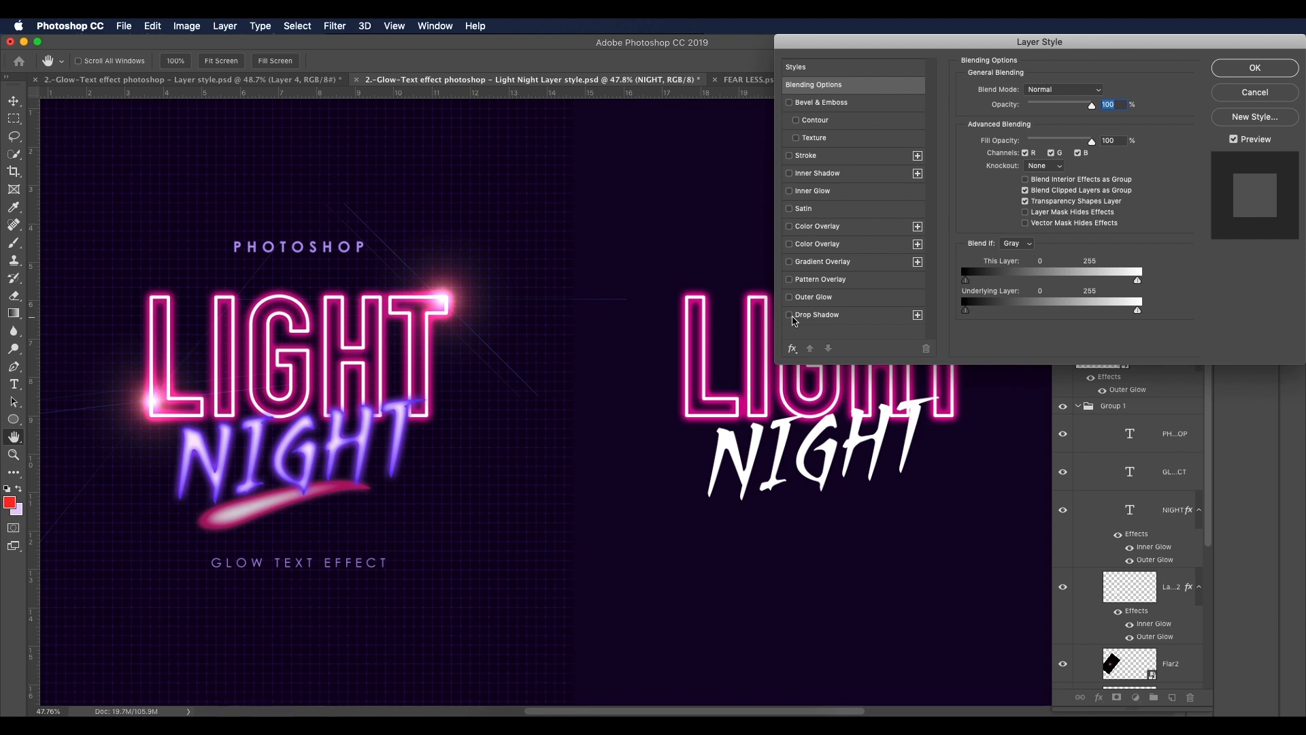
{"action": "left_click", "coordinate": [790, 297]}
{"action": "left_click", "coordinate": [813, 300]}
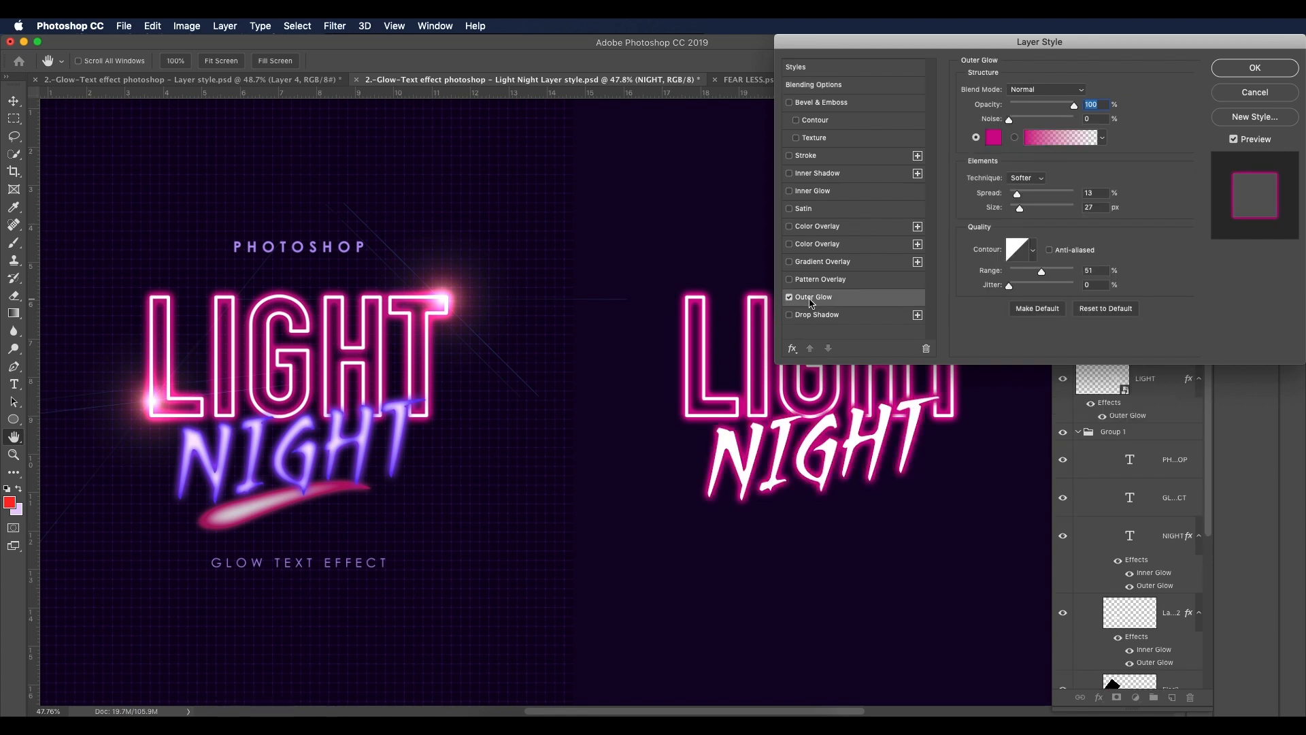
Step: Set the outer glow colour to a deep violet, about #5403af, guided by the finished example's NIGHT glow
{"action": "left_click", "coordinate": [993, 137]}
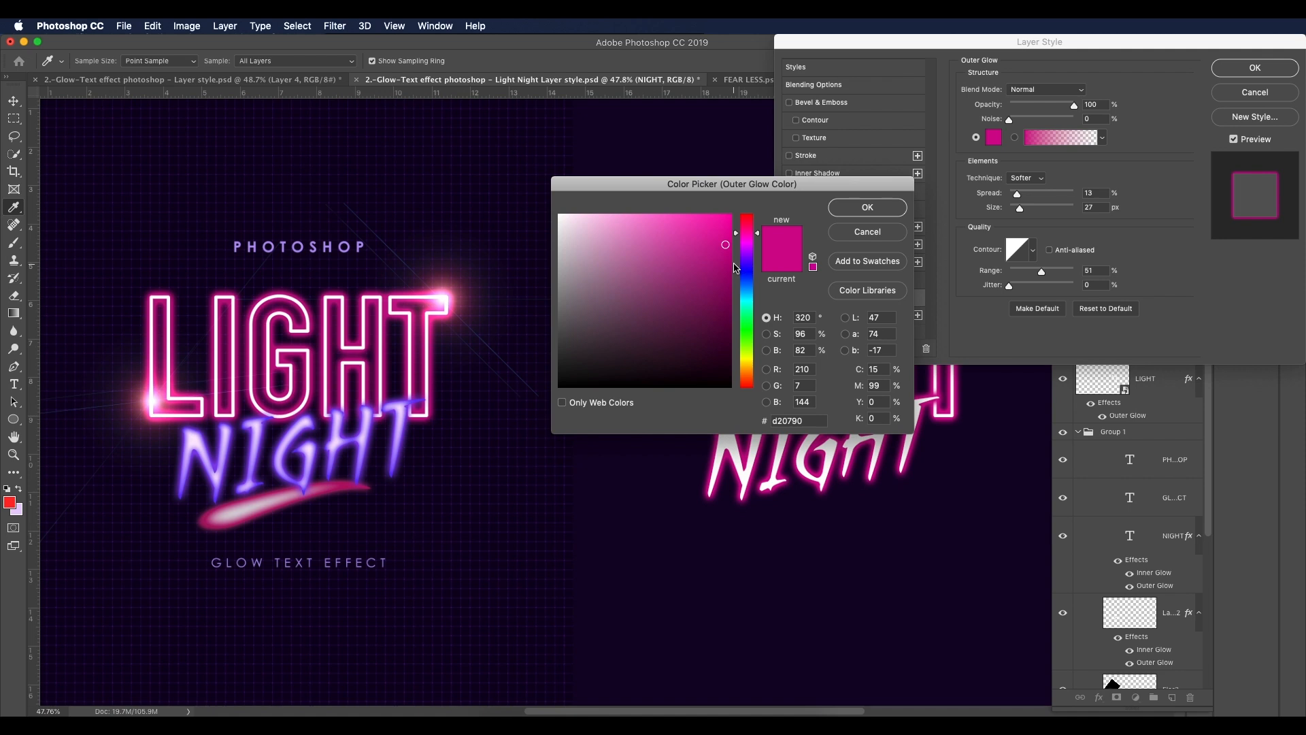
{"action": "left_click", "coordinate": [317, 466]}
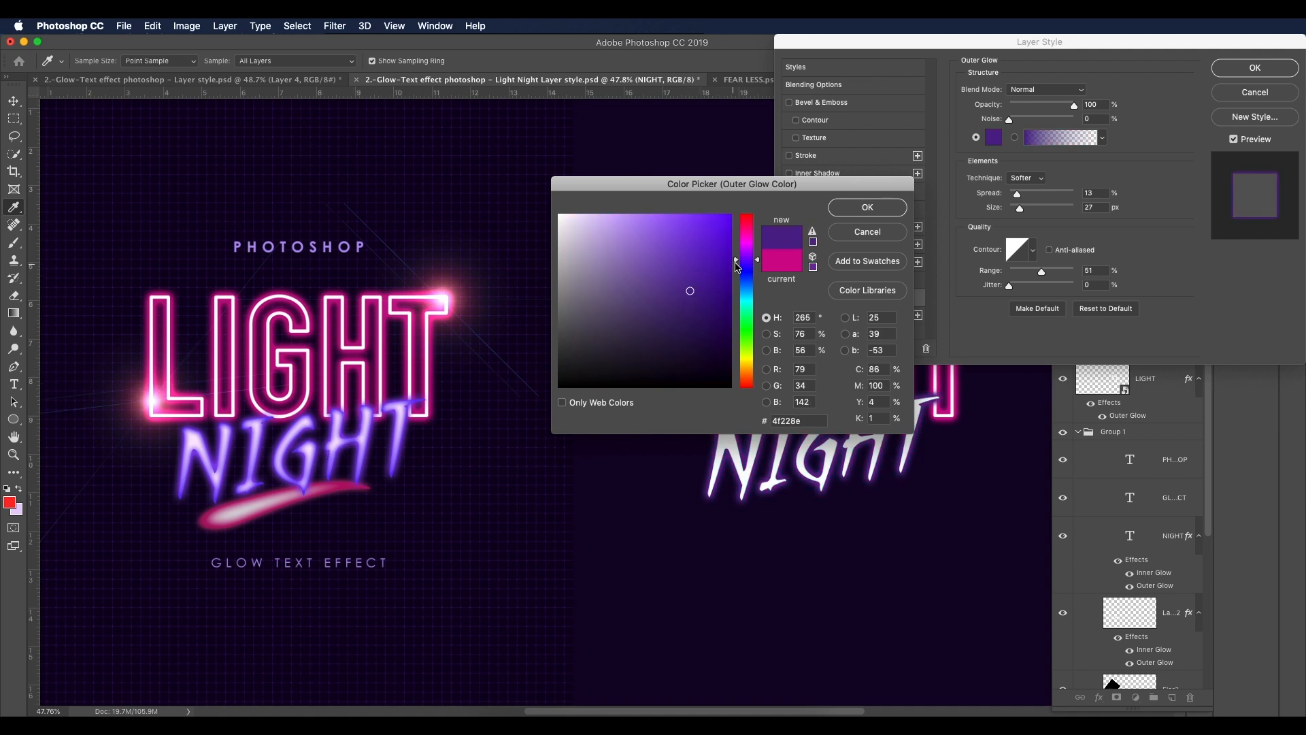
{"action": "left_click", "coordinate": [743, 268]}
{"action": "left_click", "coordinate": [743, 269]}
{"action": "left_click_drag", "start_coordinate": [727, 263], "coordinate": [748, 261]}
{"action": "left_click", "coordinate": [744, 272]}
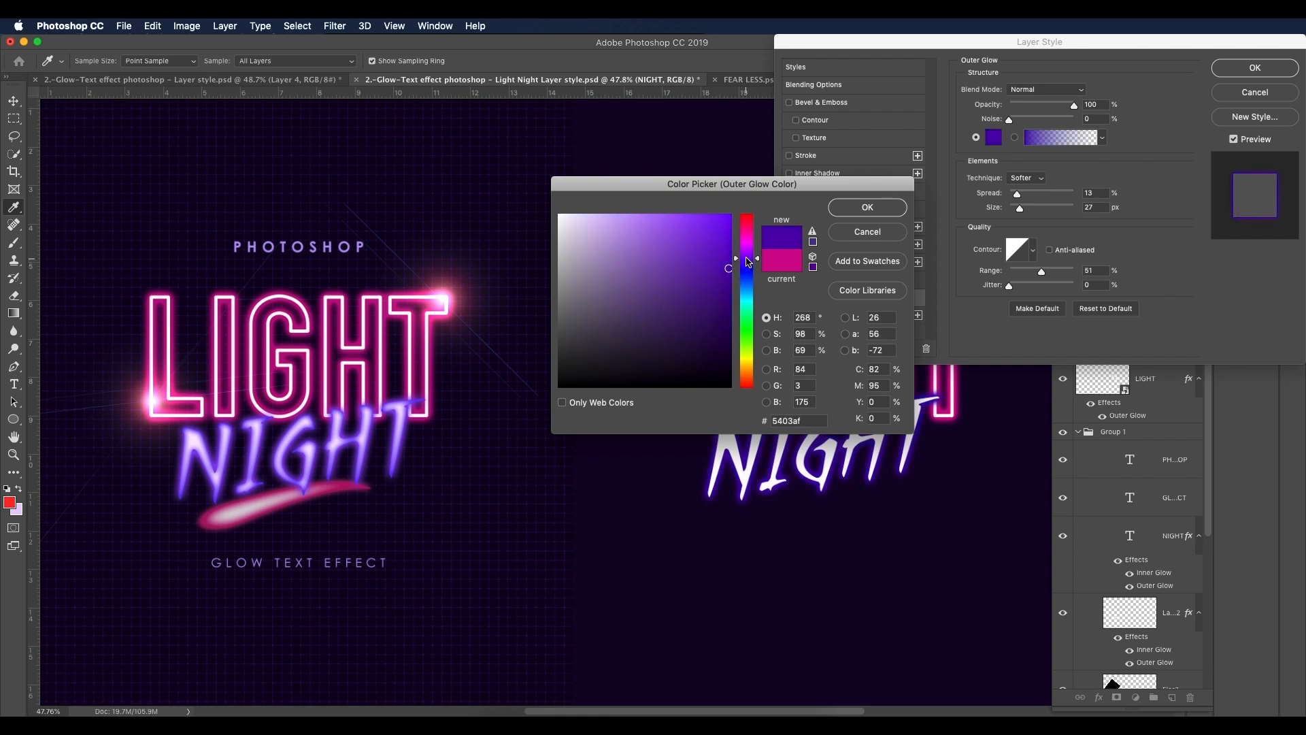
{"action": "left_click", "coordinate": [731, 266]}
{"action": "left_click", "coordinate": [871, 207]}
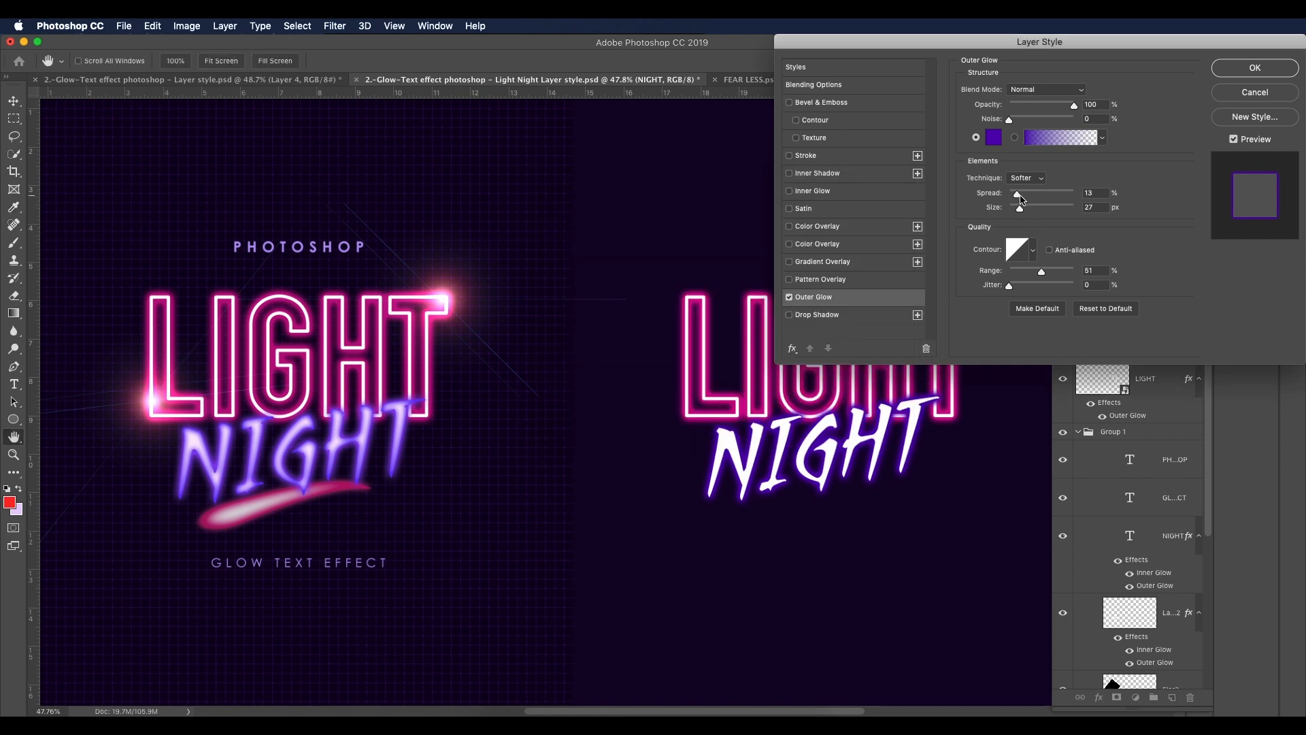
Step: Slightly reduce the outer glow's spread and range, and slightly increase its size
{"action": "left_click_drag", "start_coordinate": [1018, 197], "coordinate": [1015, 197]}
{"action": "left_click_drag", "start_coordinate": [1041, 272], "coordinate": [1037, 273]}
{"action": "left_click_drag", "start_coordinate": [1019, 208], "coordinate": [1022, 209]}
Step: Add an Inner Glow to the new NIGHT text and colour it violet #7102c6
{"action": "left_click", "coordinate": [789, 191]}
{"action": "left_click", "coordinate": [815, 193]}
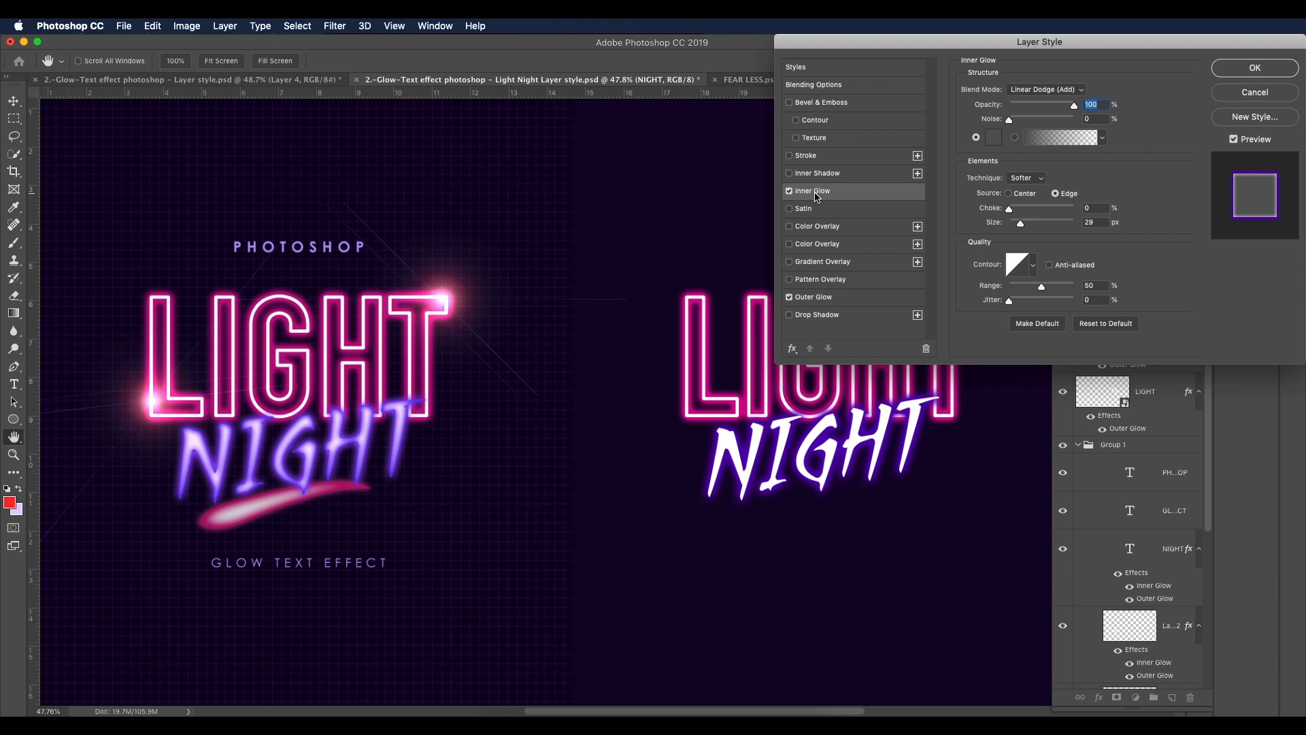
{"action": "left_click", "coordinate": [987, 140]}
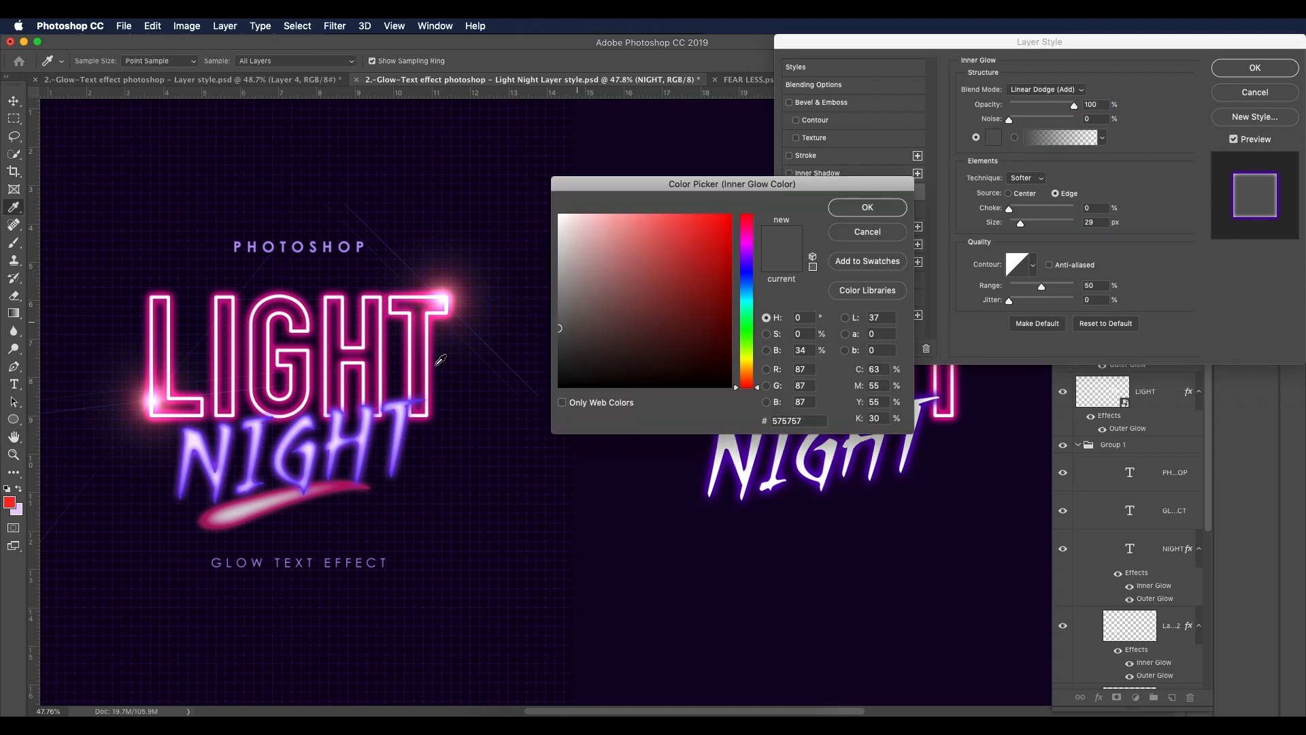
{"action": "left_click", "coordinate": [743, 256]}
{"action": "left_click_drag", "start_coordinate": [718, 254], "coordinate": [746, 258]}
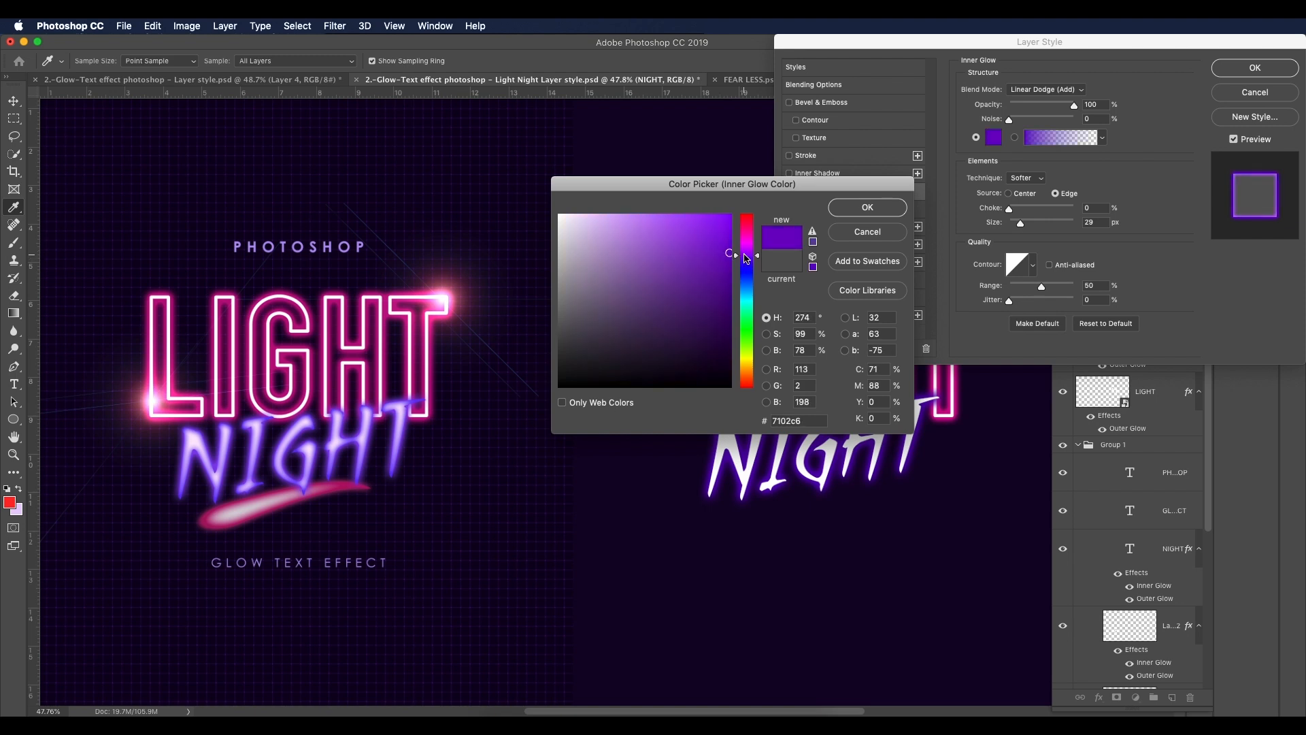
{"action": "left_click", "coordinate": [867, 209]}
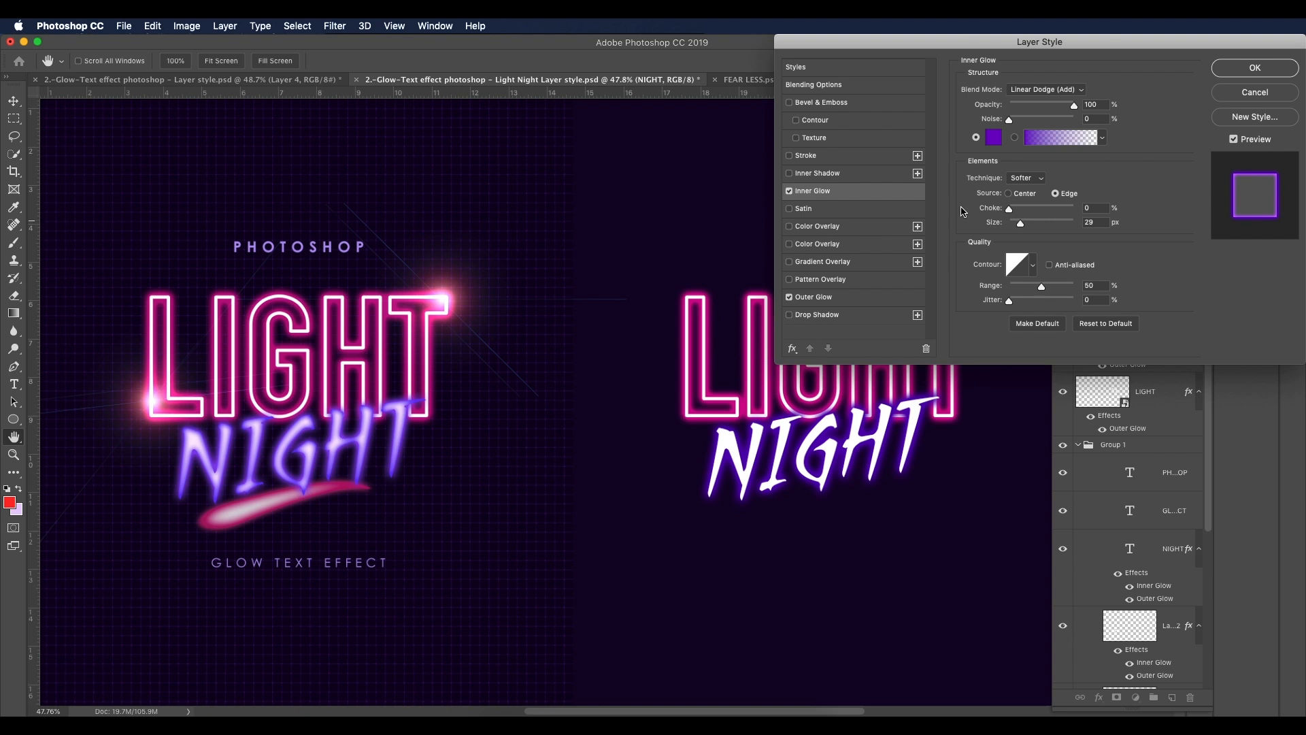
Step: Keep the inner glow's source at Edge and set its blend mode to Normal
{"action": "left_click", "coordinate": [1008, 194]}
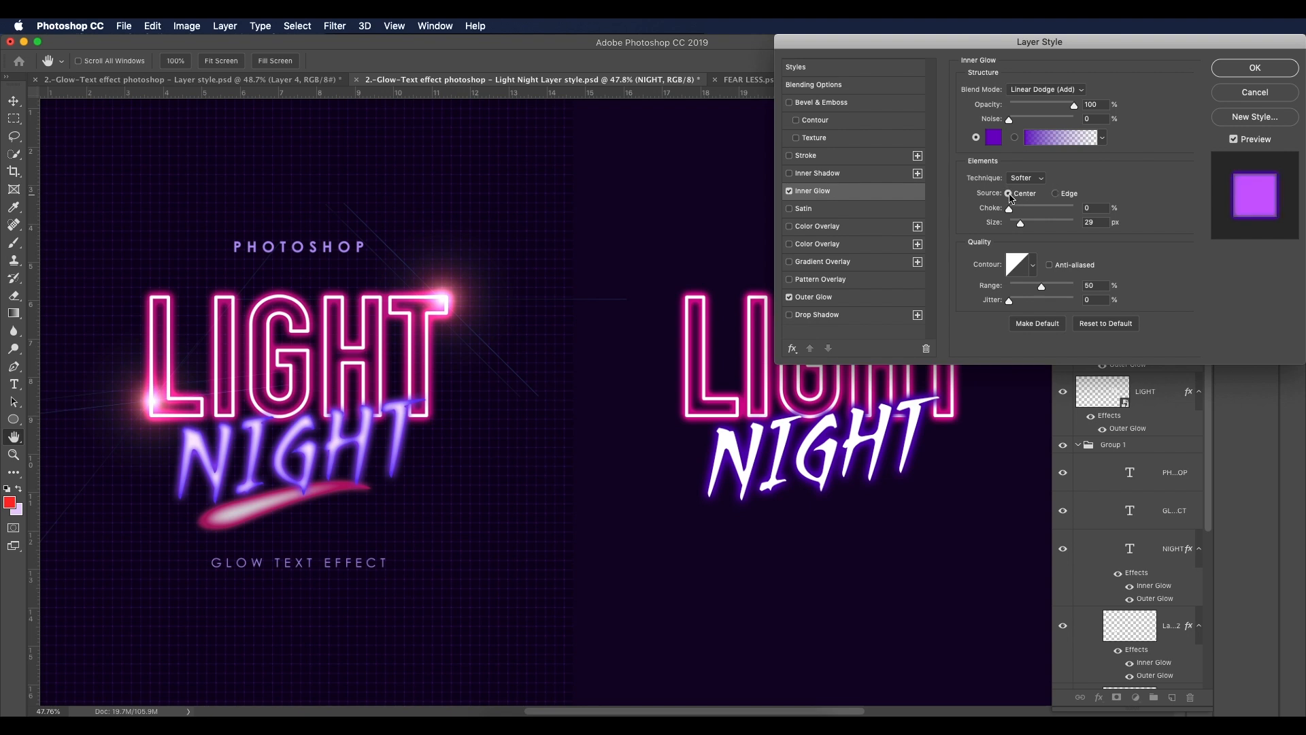
{"action": "left_click", "coordinate": [1055, 194]}
{"action": "left_click", "coordinate": [1045, 89]}
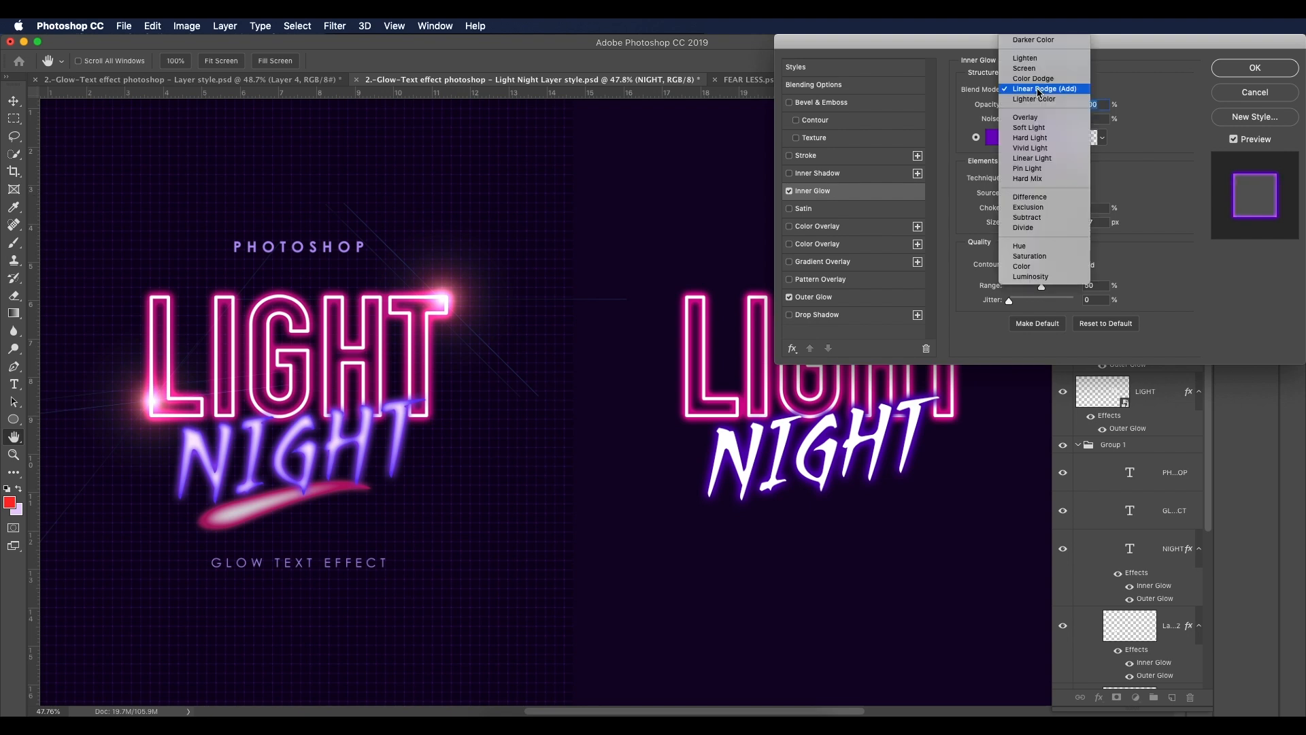
{"action": "left_click", "coordinate": [1035, 40]}
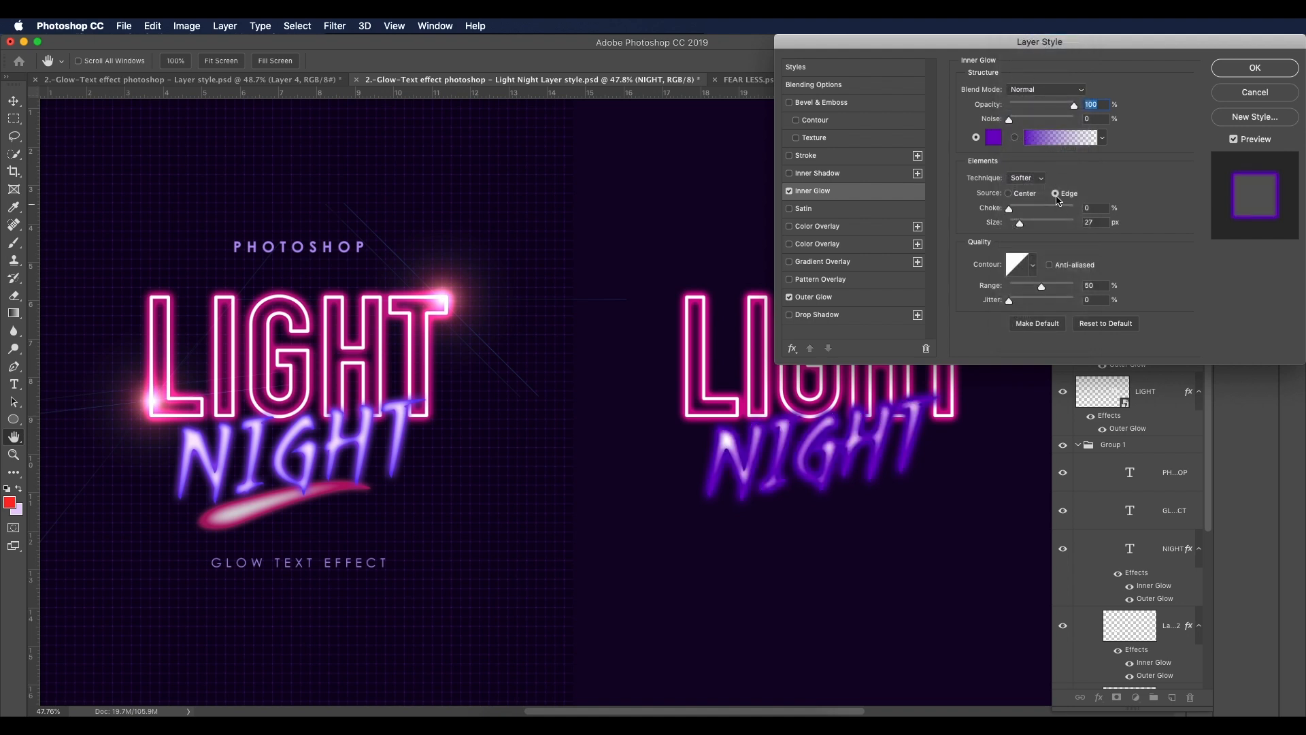
{"action": "left_click", "coordinate": [1047, 90]}
{"action": "left_click", "coordinate": [1047, 90]}
Step: Adjust the inner glow's range to 68% and its size to 21 px
{"action": "mouse_move", "coordinate": [1044, 285]}
{"action": "left_mouse_down"}
{"action": "mouse_move", "coordinate": [1027, 291]}
{"action": "mouse_move", "coordinate": [1052, 294]}
{"action": "left_mouse_up"}
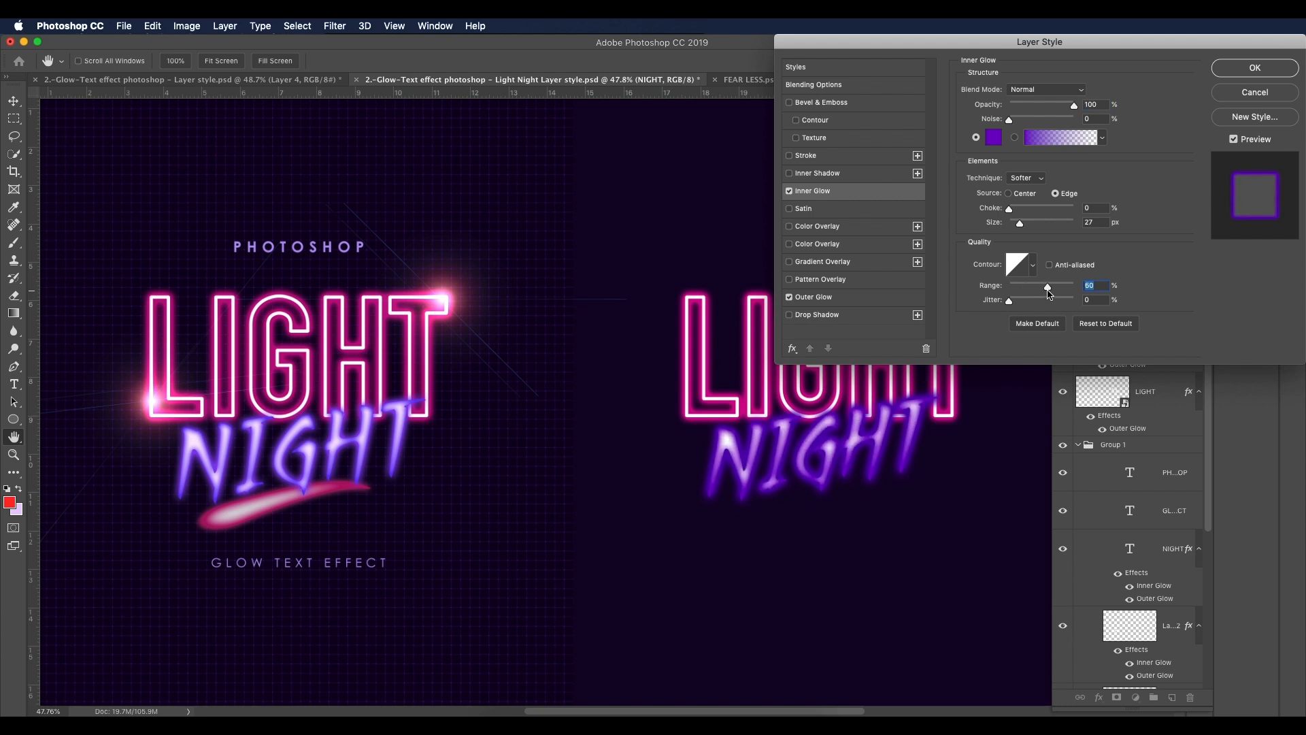
{"action": "left_click_drag", "start_coordinate": [1021, 228], "coordinate": [1020, 227]}
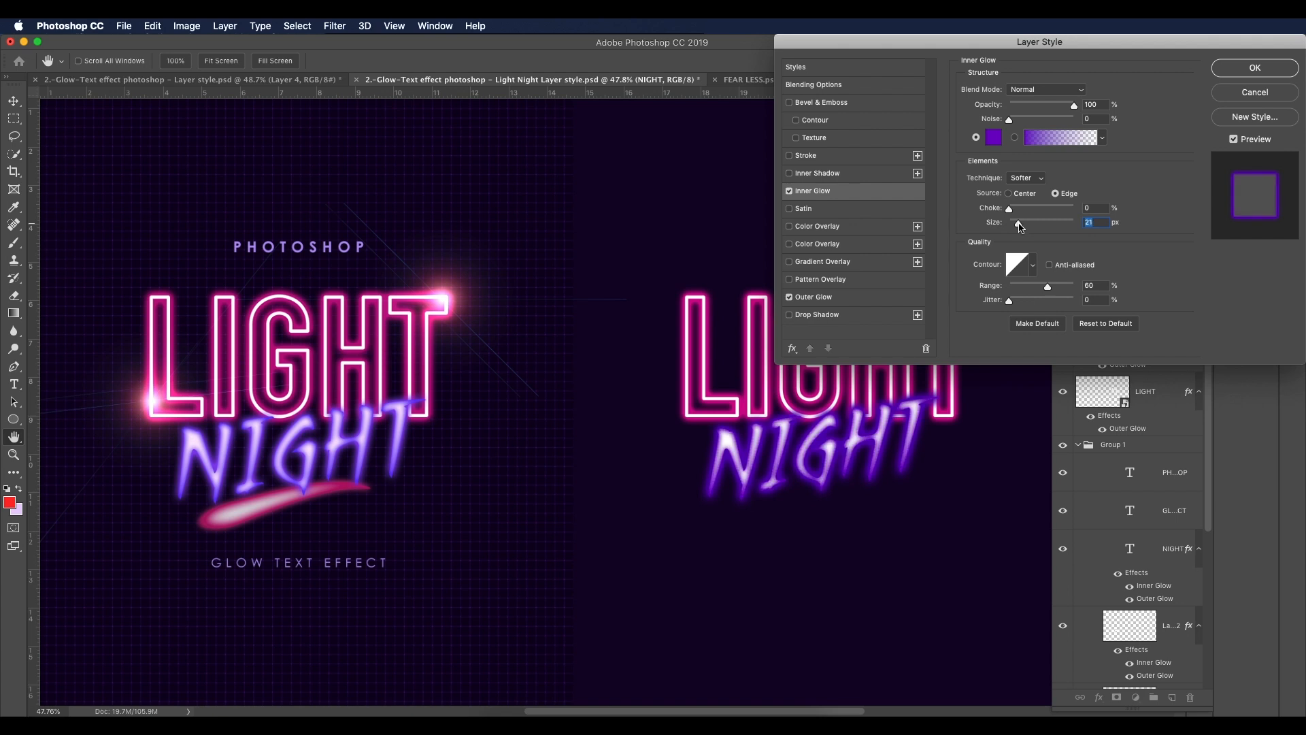
{"action": "left_click_drag", "start_coordinate": [1048, 293], "coordinate": [1052, 301]}
{"action": "left_click_drag", "start_coordinate": [1019, 228], "coordinate": [1020, 229]}
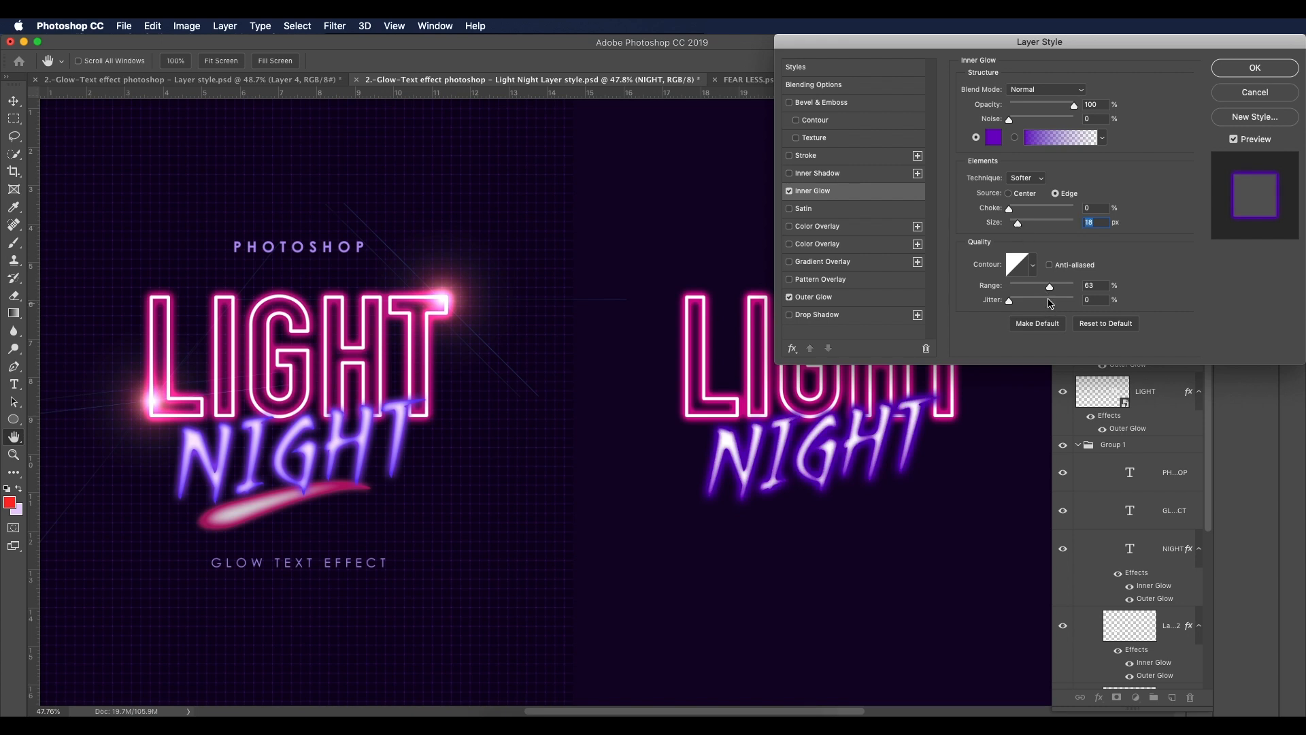
{"action": "left_click_drag", "start_coordinate": [1049, 287], "coordinate": [1057, 290]}
{"action": "left_click_drag", "start_coordinate": [1018, 225], "coordinate": [1020, 228]}
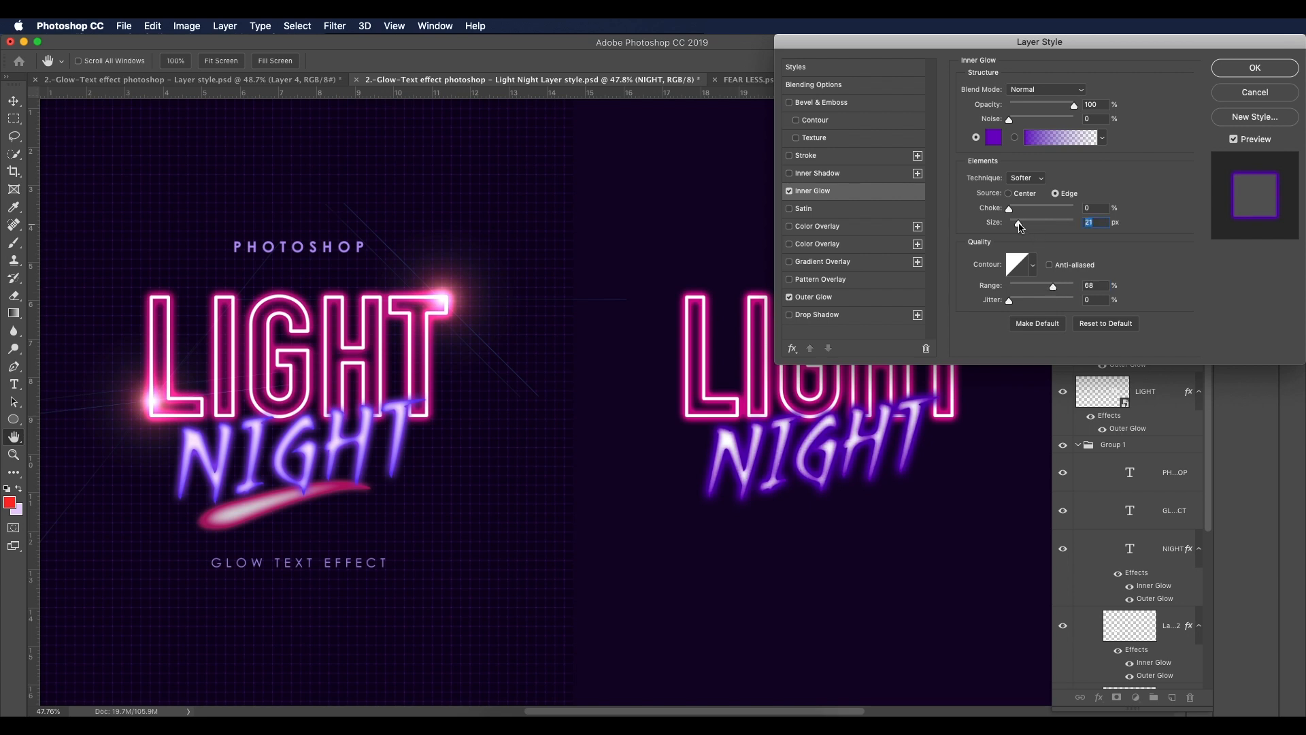
{"action": "left_click", "coordinate": [1056, 280]}
Step: Shift the inner glow colour to a slightly bluer violet and apply the NIGHT layer style
{"action": "left_click", "coordinate": [994, 137]}
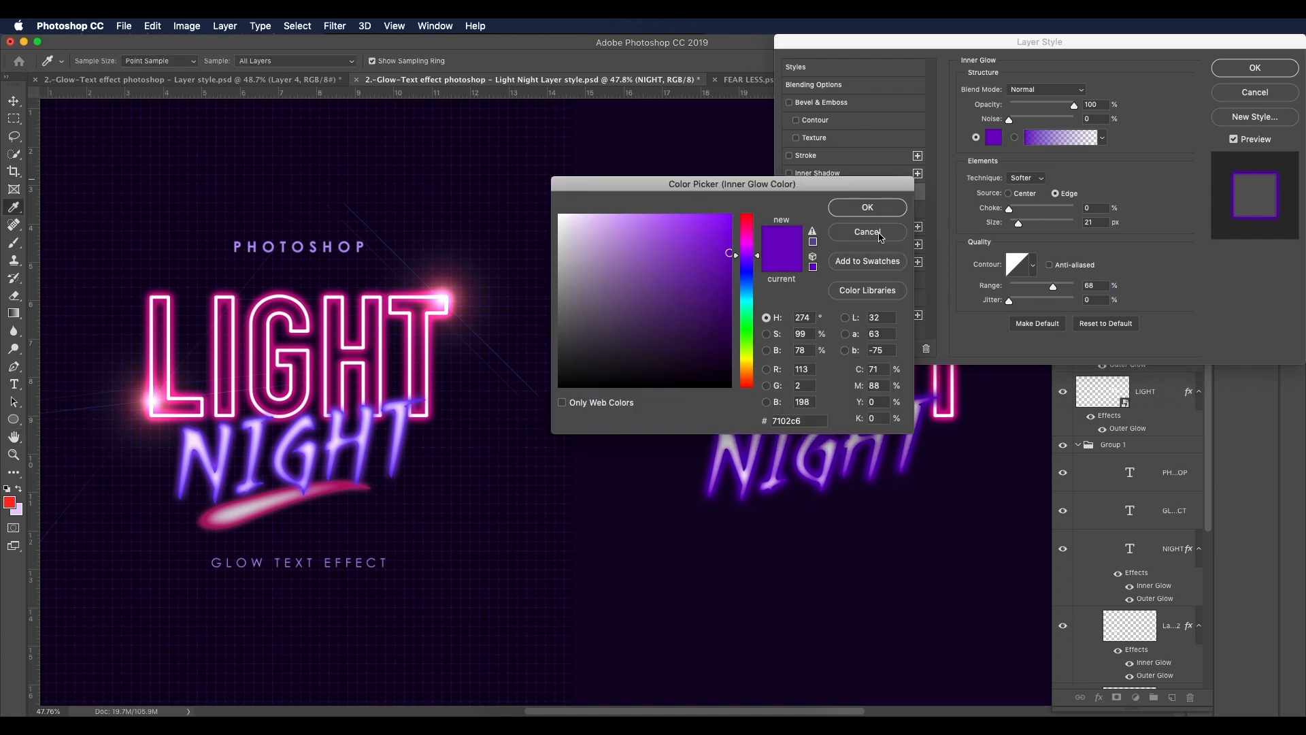
{"action": "left_click_drag", "start_coordinate": [752, 257], "coordinate": [751, 261]}
{"action": "double_click", "coordinate": [801, 416]}
{"action": "left_click", "coordinate": [863, 209]}
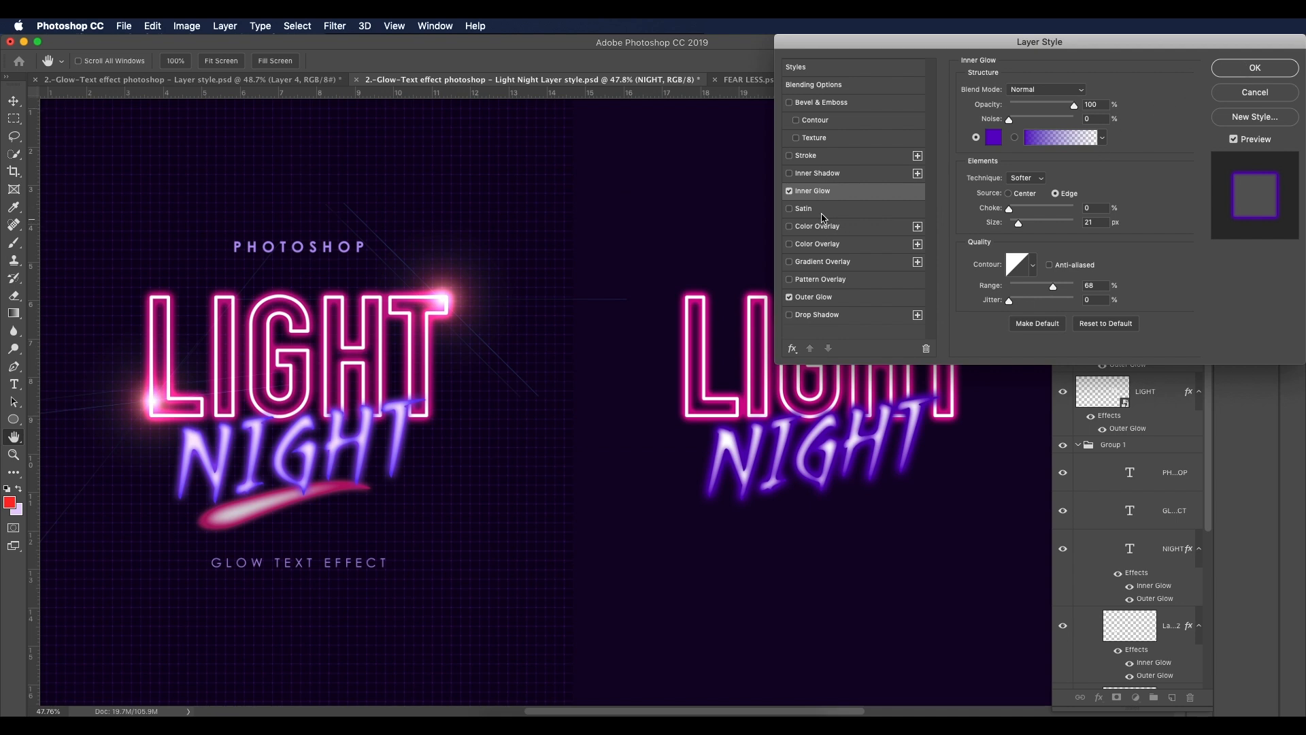
{"action": "left_click", "coordinate": [1255, 68]}
Step: Compare the new LIGHT NIGHT lettering with the finished example, both as a whole and close up
{"action": "key", "text": "super+minus"}
{"action": "key", "text": "super+minus"}
{"action": "key", "text": "super+minus"}
{"action": "key", "text": "super+plus"}
{"action": "key", "text": "super+plus"}
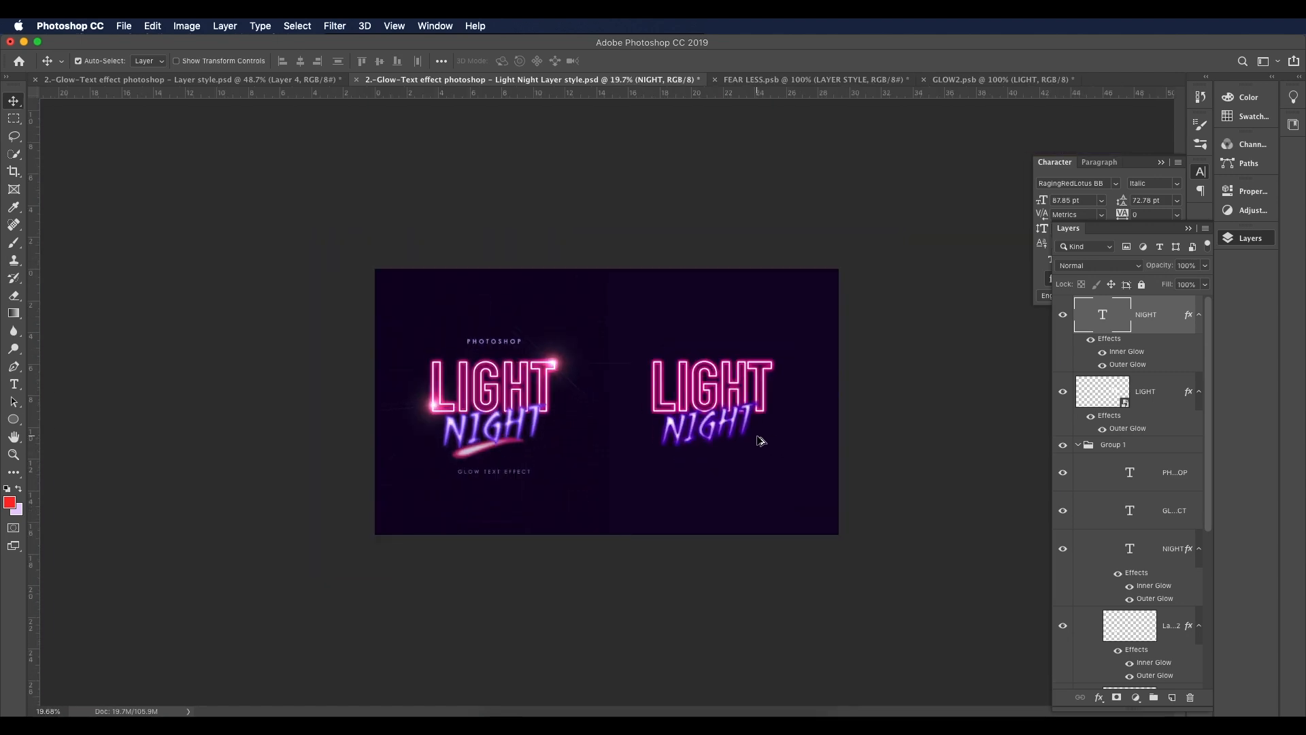
{"action": "scroll", "coordinate": [408, 500], "scroll_direction": "up", "scroll_amount": 3}
{"action": "scroll", "coordinate": [355, 495], "scroll_direction": "down", "scroll_amount": 1}
{"action": "left_click_drag", "start_coordinate": [544, 499], "coordinate": [452, 460]}
{"action": "scroll", "coordinate": [781, 510], "scroll_direction": "down", "scroll_amount": 3}
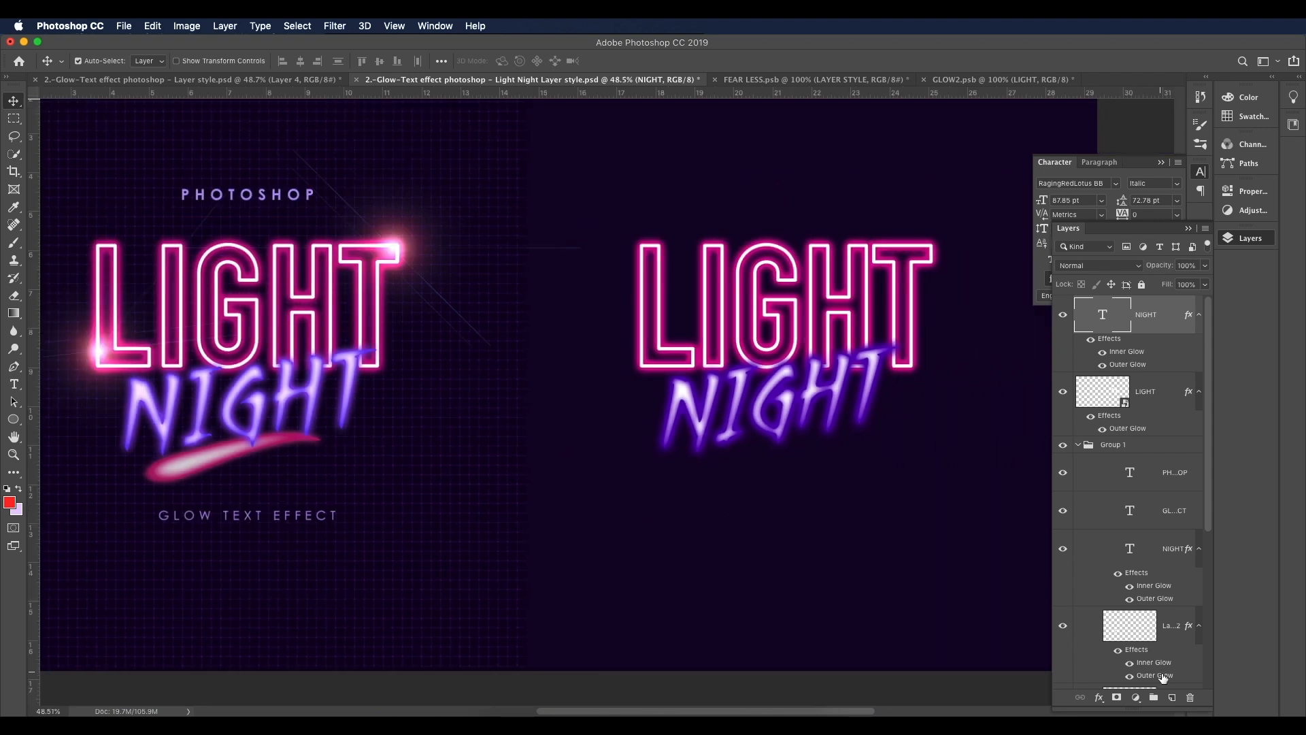
Step: Add a new layer above NIGHT, choose the Hard Round Pressure Size brush at about 65 px, and undo a test dab
{"action": "left_click", "coordinate": [1172, 697]}
{"action": "key", "text": "b"}
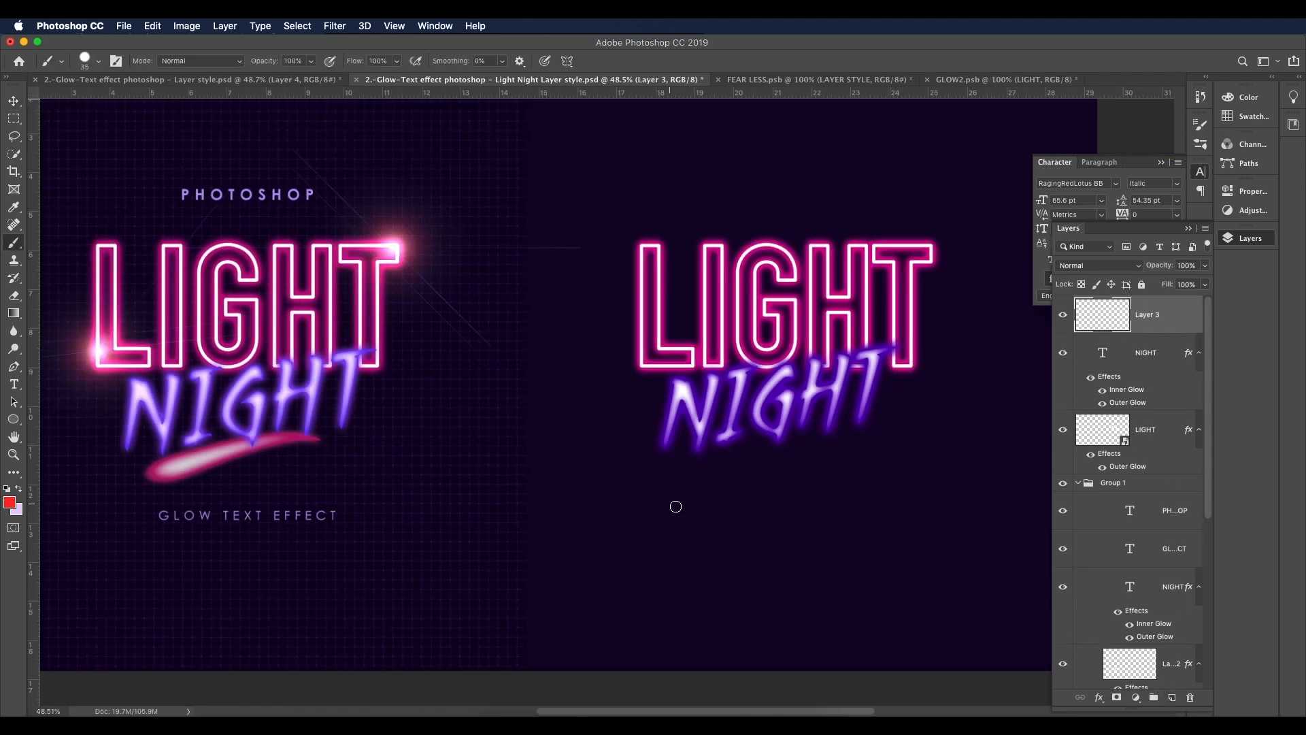
{"action": "right_click", "coordinate": [687, 507]}
{"action": "left_click", "coordinate": [722, 644]}
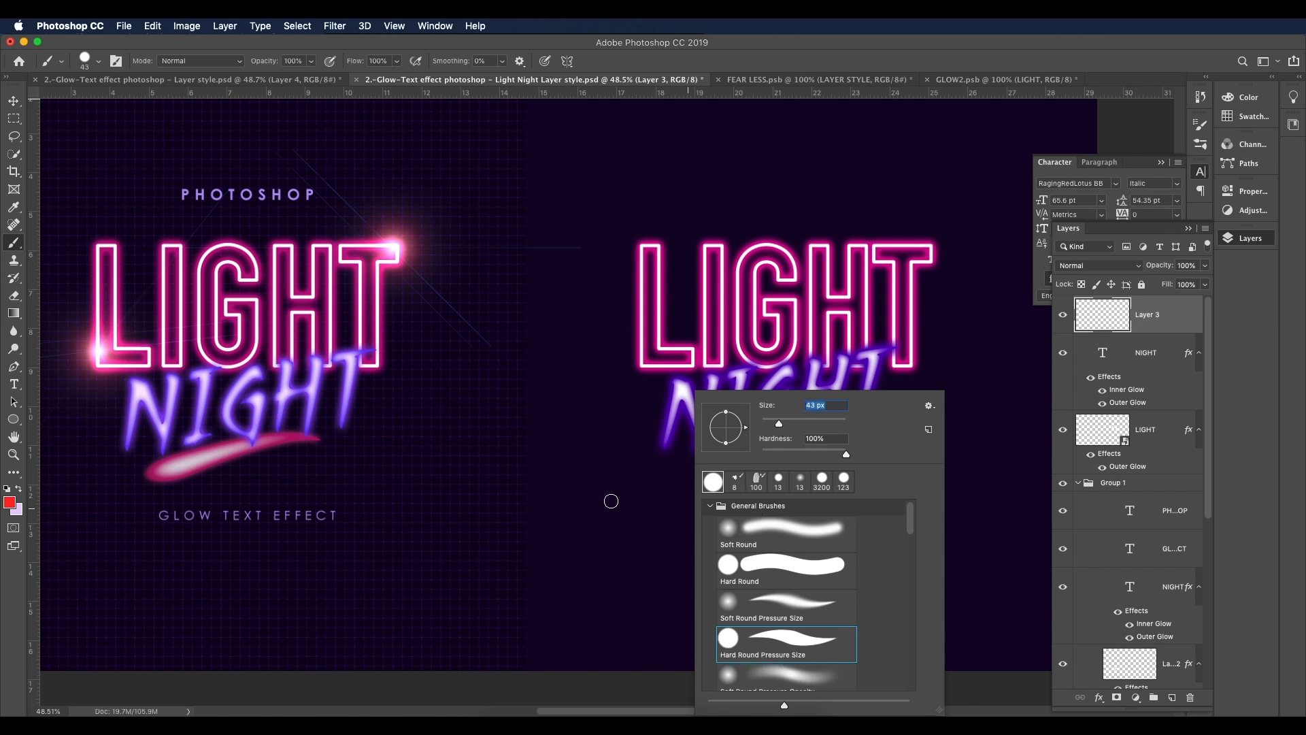
{"action": "left_click", "coordinate": [662, 497]}
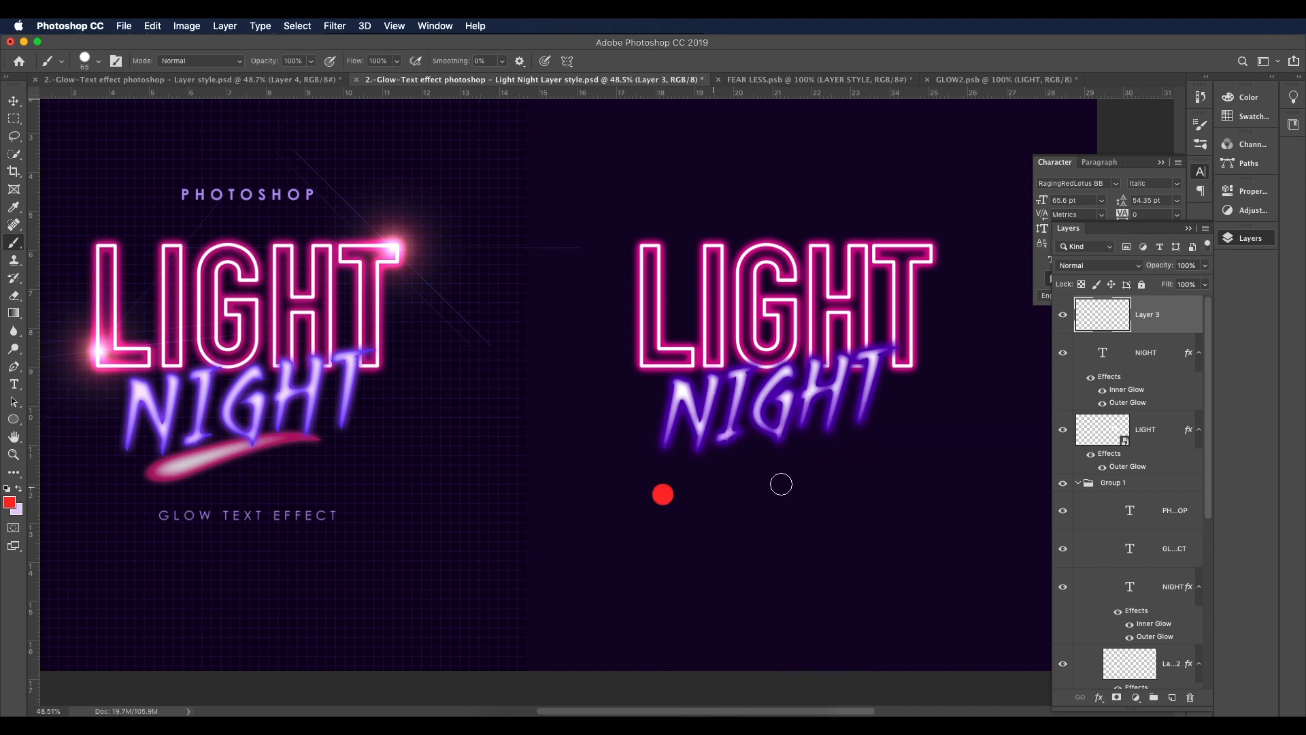
{"action": "key", "text": "super+z"}
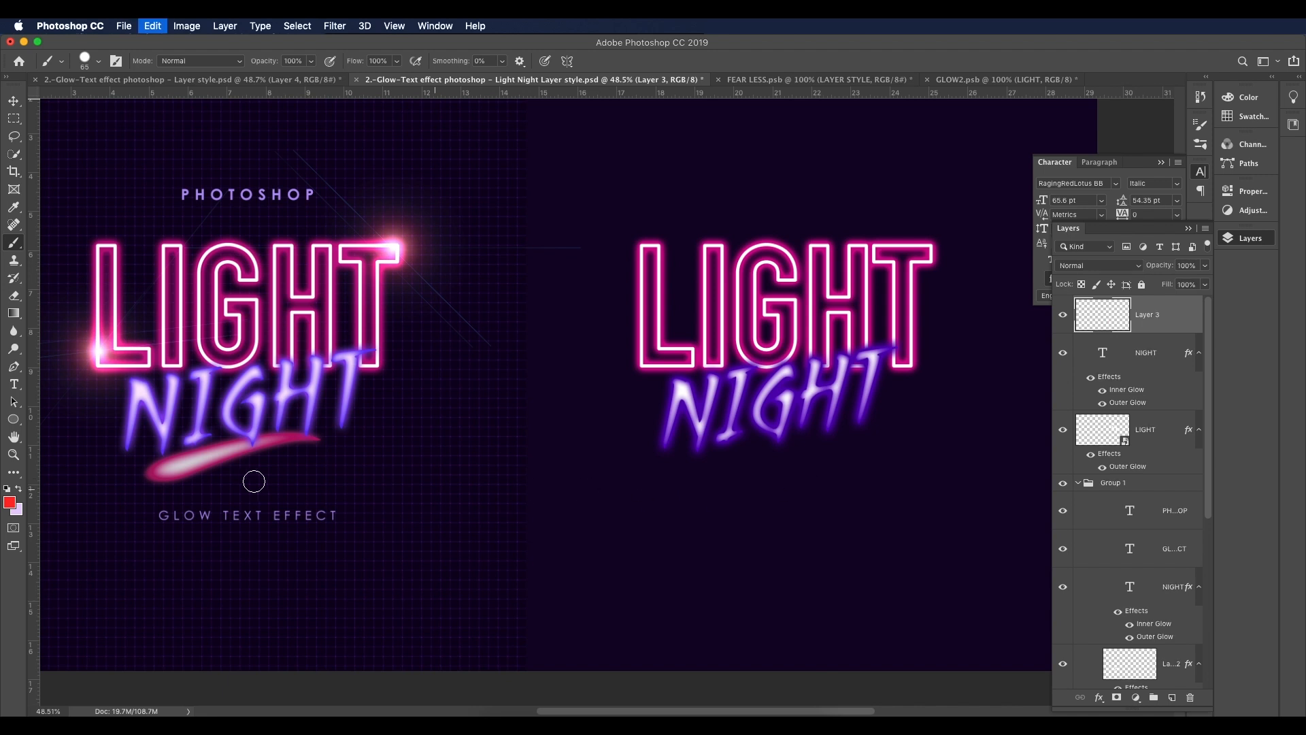
Step: Paint a straight white (#ffffff) stroke about 4.6 cm wide below the new NIGHT text, rising to the right
{"action": "left_click", "coordinate": [9, 502]}
{"action": "left_click_drag", "start_coordinate": [638, 298], "coordinate": [546, 200]}
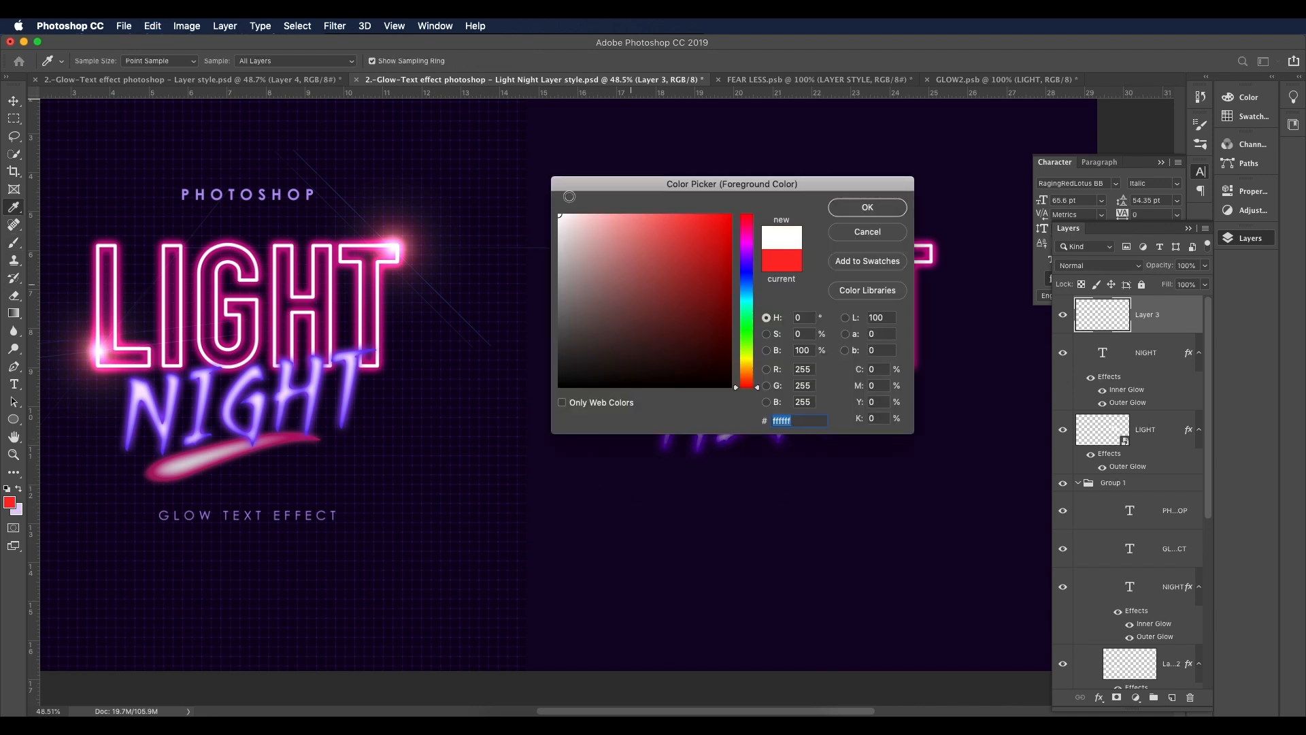
{"action": "left_click", "coordinate": [862, 218]}
{"action": "left_click", "coordinate": [692, 497]}
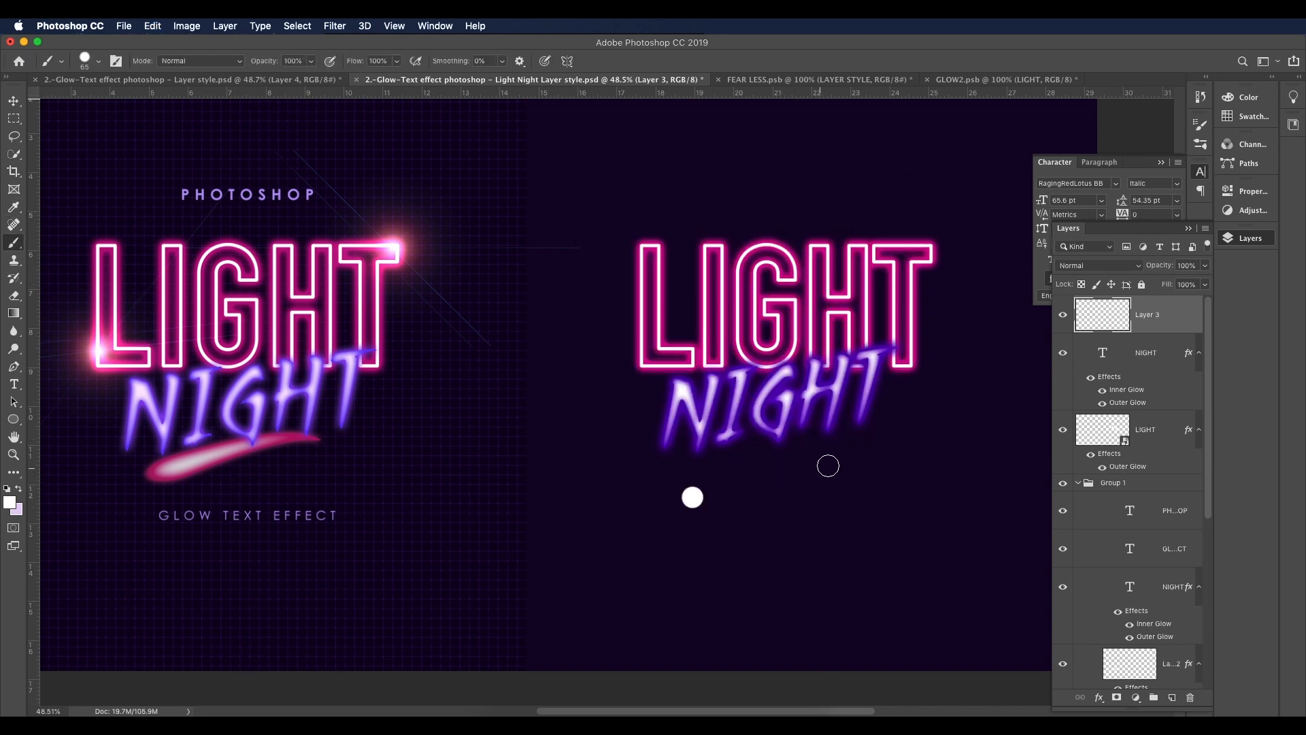
{"action": "left_click", "coordinate": [849, 465], "text": "shift"}
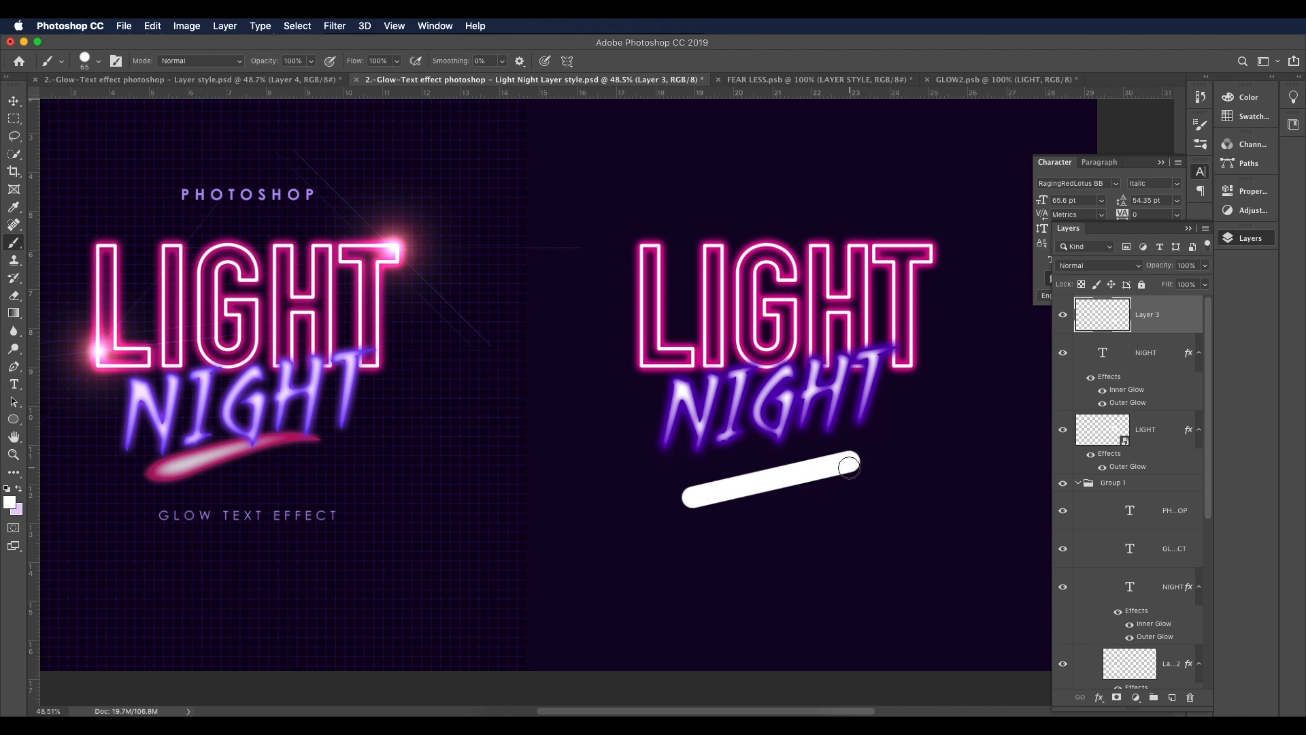
Step: Warp the white stroke by pulling its lower right corner and its left edge inward
{"action": "key", "text": "super+t"}
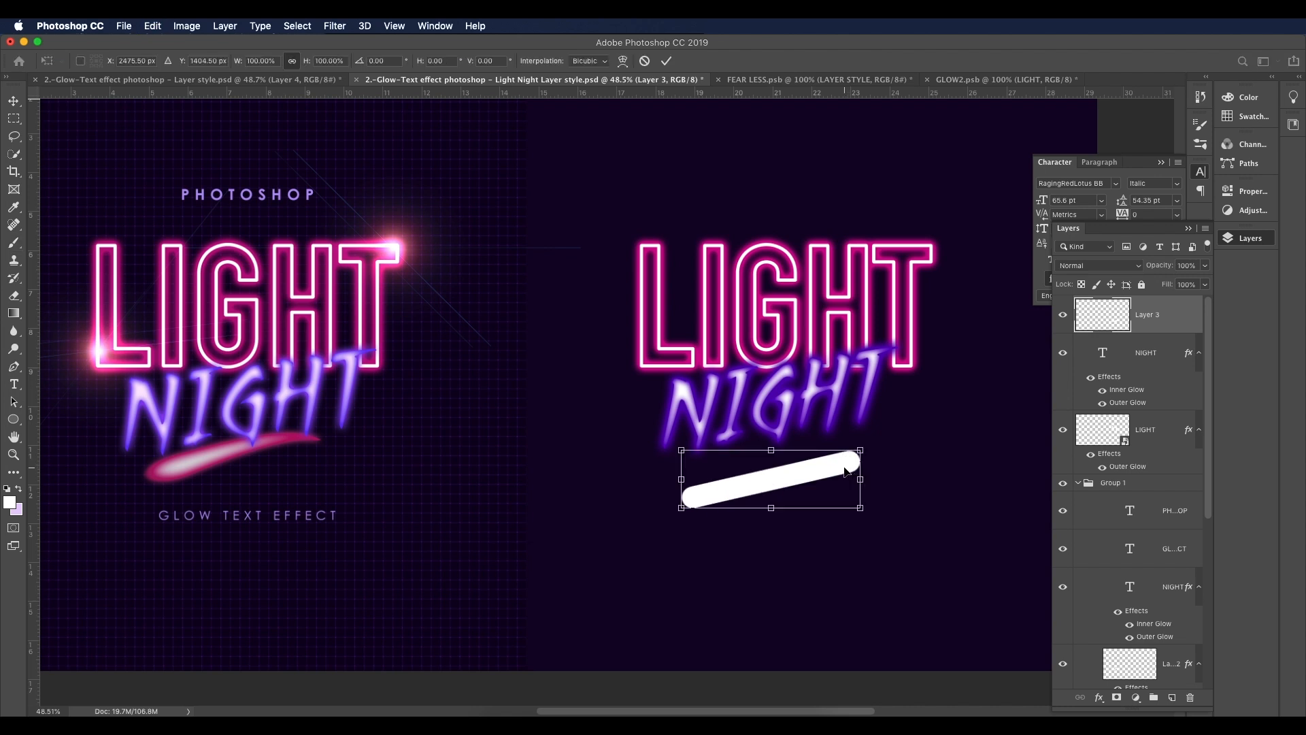
{"action": "right_click", "coordinate": [842, 469]}
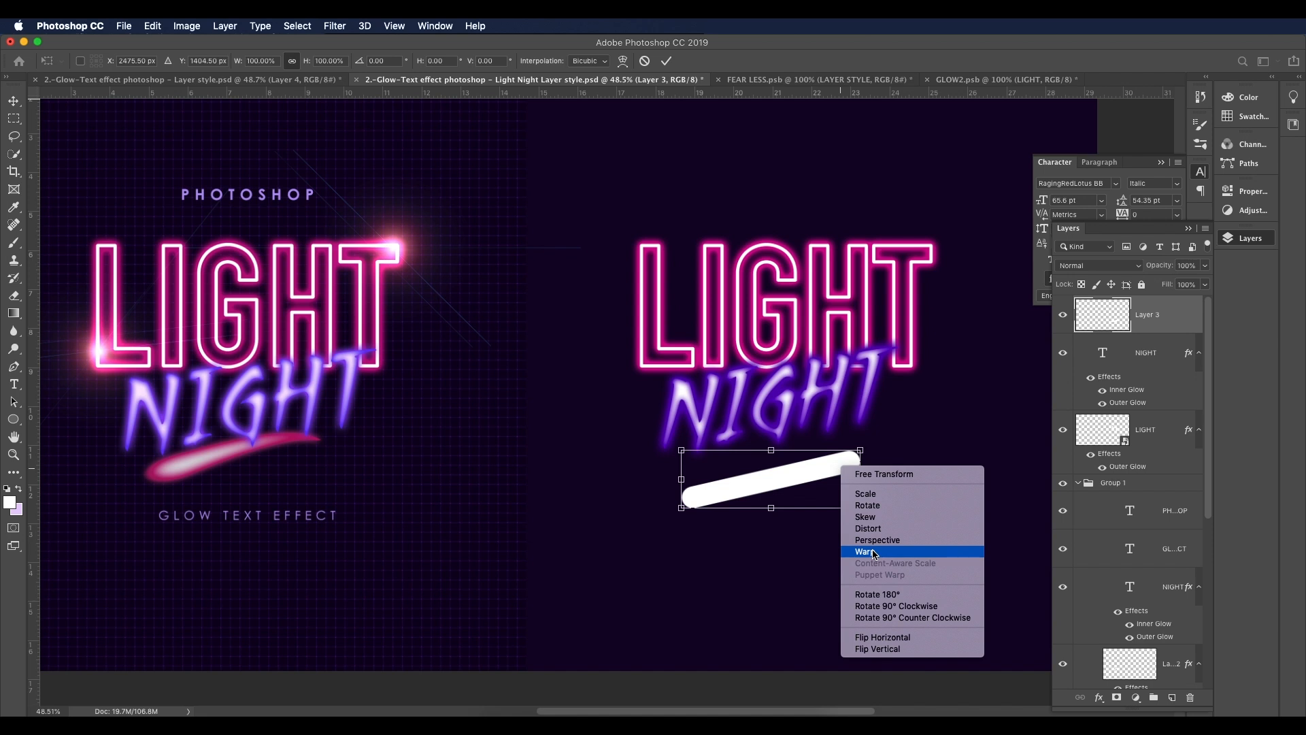
{"action": "left_click", "coordinate": [874, 552]}
{"action": "mouse_move", "coordinate": [858, 497]}
{"action": "left_mouse_down"}
{"action": "mouse_move", "coordinate": [825, 457]}
{"action": "mouse_move", "coordinate": [795, 476]}
{"action": "mouse_move", "coordinate": [789, 467]}
{"action": "left_mouse_up"}
{"action": "left_click_drag", "start_coordinate": [684, 491], "coordinate": [735, 505]}
{"action": "key", "text": "Return"}
Step: Warp the white stroke again, pulling its right side up and inward to bend it into an arc
{"action": "scroll", "coordinate": [781, 460], "scroll_direction": "up", "scroll_amount": 3}
{"action": "scroll", "coordinate": [837, 481], "scroll_direction": "left", "scroll_amount": 1}
{"action": "key", "text": "super+t"}
{"action": "right_click", "coordinate": [831, 476]}
{"action": "left_click", "coordinate": [852, 563]}
{"action": "mouse_move", "coordinate": [948, 518]}
{"action": "left_mouse_down"}
{"action": "mouse_move", "coordinate": [935, 504]}
{"action": "mouse_move", "coordinate": [943, 513]}
{"action": "left_mouse_up"}
{"action": "left_click_drag", "start_coordinate": [948, 468], "coordinate": [871, 425]}
{"action": "left_click_drag", "start_coordinate": [801, 444], "coordinate": [818, 420]}
{"action": "mouse_move", "coordinate": [859, 481]}
{"action": "left_mouse_down"}
{"action": "mouse_move", "coordinate": [847, 480]}
{"action": "mouse_move", "coordinate": [887, 455]}
{"action": "left_mouse_up"}
{"action": "key", "text": "Return"}
Step: Apply a further warp to the stroke's right end so the arc finishes in a thin, downward-curving tip
{"action": "scroll", "coordinate": [854, 455], "scroll_direction": "down", "scroll_amount": 1}
{"action": "key", "text": "super+t"}
{"action": "right_click", "coordinate": [845, 460]}
{"action": "left_click", "coordinate": [867, 548]}
{"action": "mouse_move", "coordinate": [937, 435]}
{"action": "left_mouse_down"}
{"action": "mouse_move", "coordinate": [932, 457]}
{"action": "mouse_move", "coordinate": [890, 419]}
{"action": "left_mouse_up"}
{"action": "left_click_drag", "start_coordinate": [932, 487], "coordinate": [904, 466]}
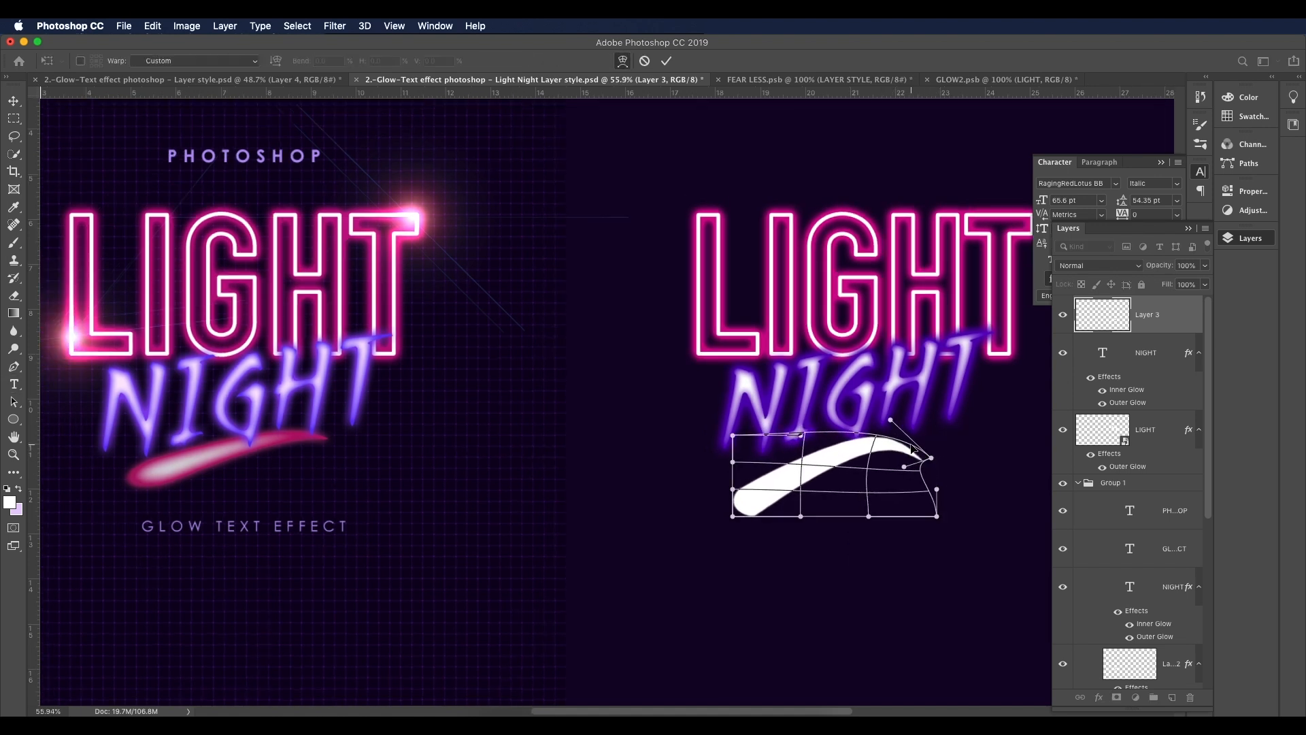
{"action": "key", "text": "Return"}
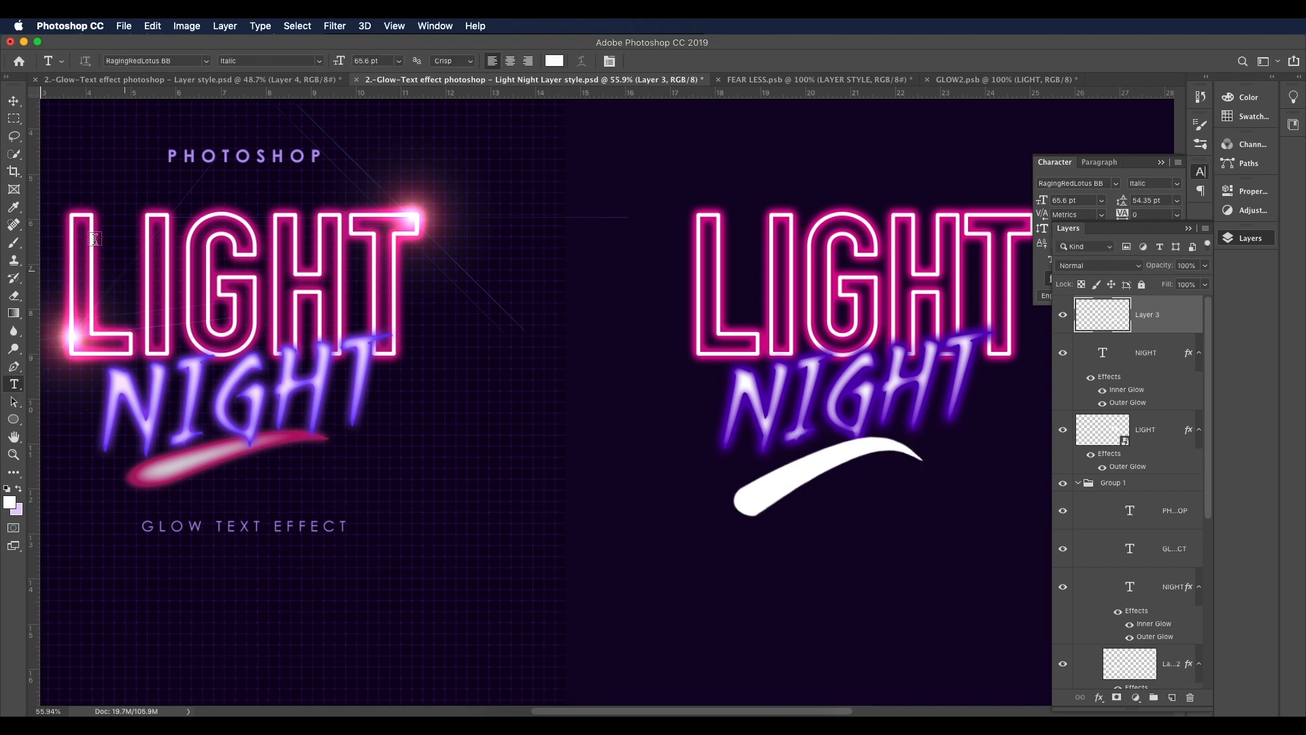
Step: Shift the white arc up and right so it tucks under the new NIGHT text, and place its layer beneath the NIGHT layer
{"action": "left_click", "coordinate": [14, 100]}
{"action": "left_click_drag", "start_coordinate": [840, 467], "coordinate": [856, 458]}
{"action": "left_click_drag", "start_coordinate": [1165, 312], "coordinate": [1164, 391]}
{"action": "key", "text": "Up"}
{"action": "key", "text": "Up"}
{"action": "key", "text": "Up"}
{"action": "key", "text": "Up"}
{"action": "key", "text": "Up"}
{"action": "key", "text": "Up"}
{"action": "key", "text": "Up"}
{"action": "key", "text": "Up"}
{"action": "key", "text": "Up"}
{"action": "key", "text": "Up"}
{"action": "key", "text": "Up"}
{"action": "key", "text": "Up"}
{"action": "key", "text": "Up"}
{"action": "key", "text": "Up"}
{"action": "key", "text": "Up"}
{"action": "key", "text": "Up"}
{"action": "key", "text": "Up"}
{"action": "key", "text": "Up"}
{"action": "key", "text": "Up"}
{"action": "key", "text": "Up"}
{"action": "key", "text": "Up"}
{"action": "key", "text": "Up"}
{"action": "key", "text": "Up"}
{"action": "key", "text": "Up"}
{"action": "key", "text": "Up"}
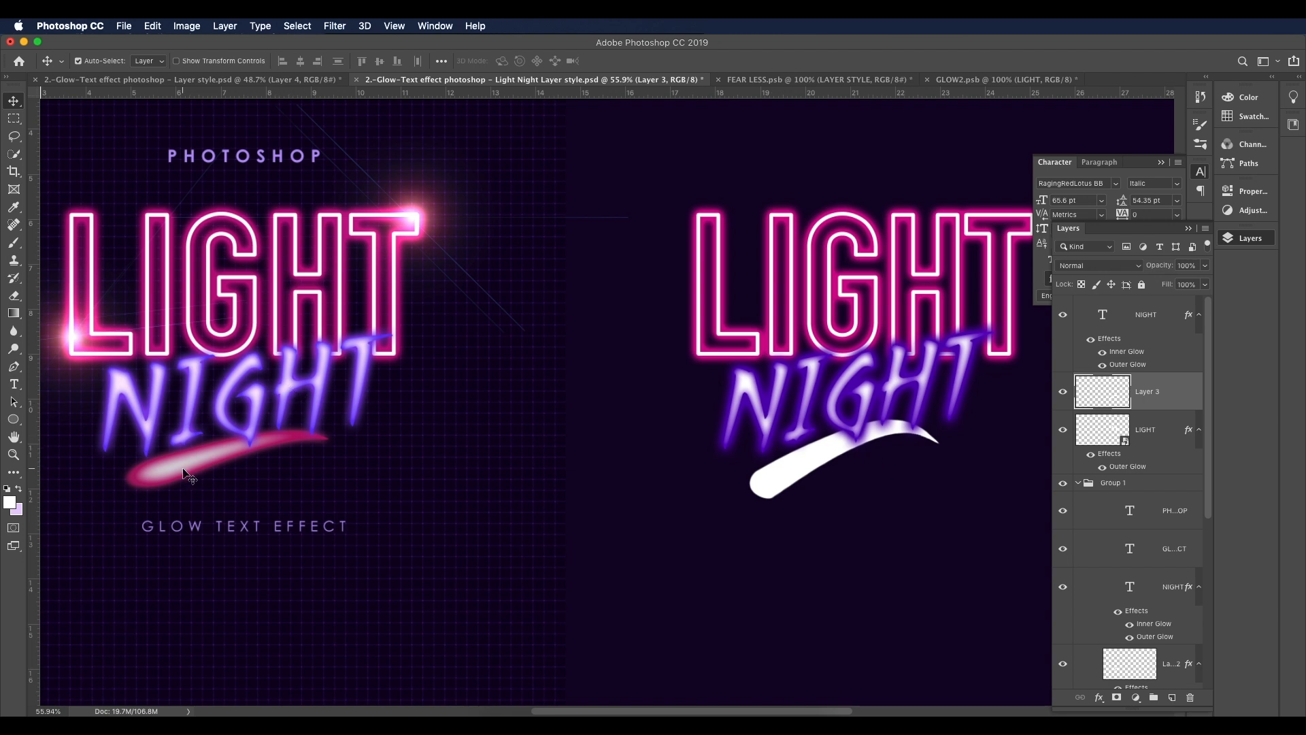
Step: Add a magenta (#c10f87) Outer Glow to the white arc, sampling the finished LIGHT lettering, with a range of 63%
{"action": "double_click", "coordinate": [1193, 402]}
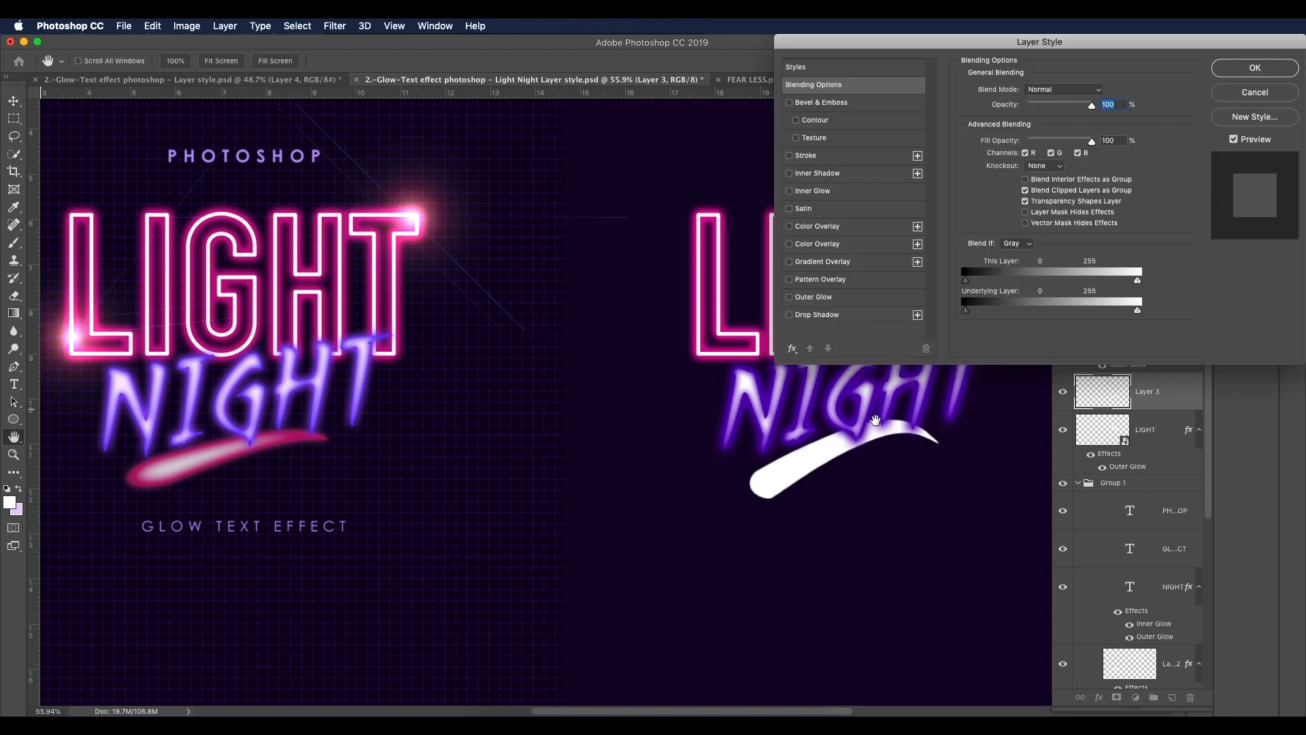
{"action": "left_click", "coordinate": [806, 299]}
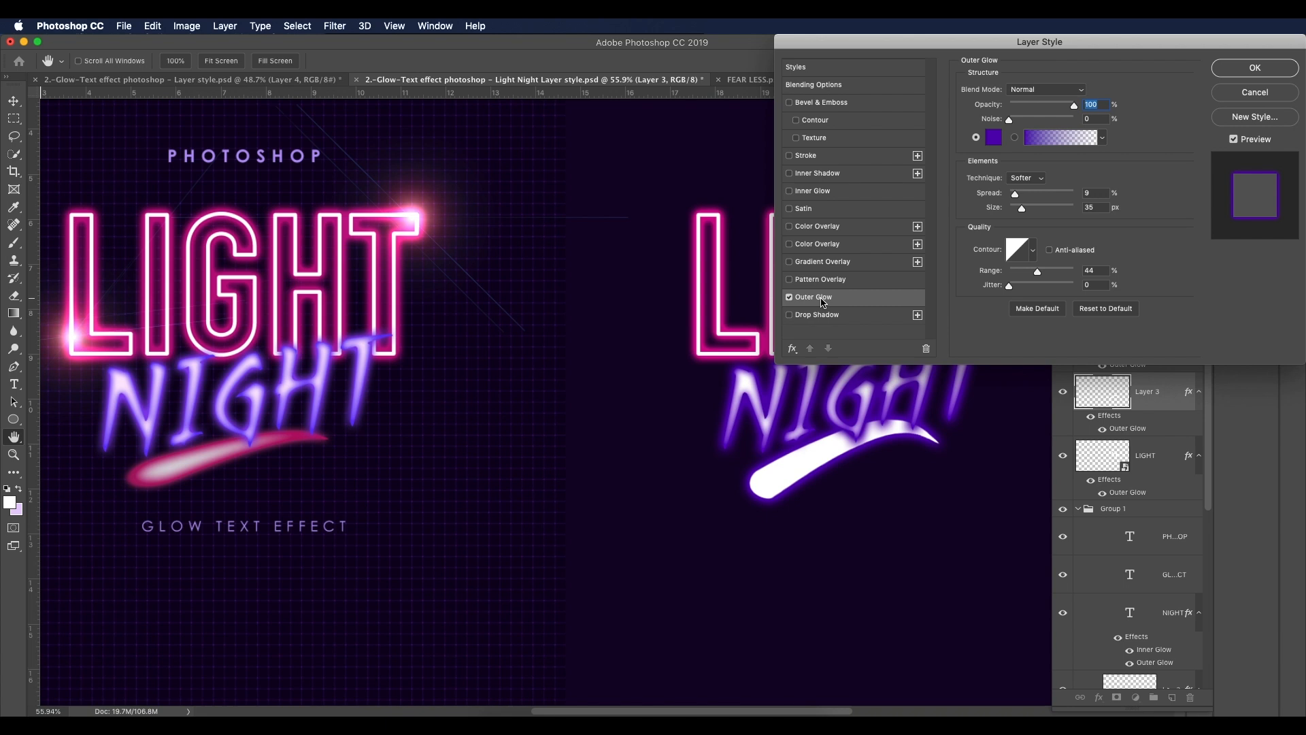
{"action": "left_click", "coordinate": [994, 138]}
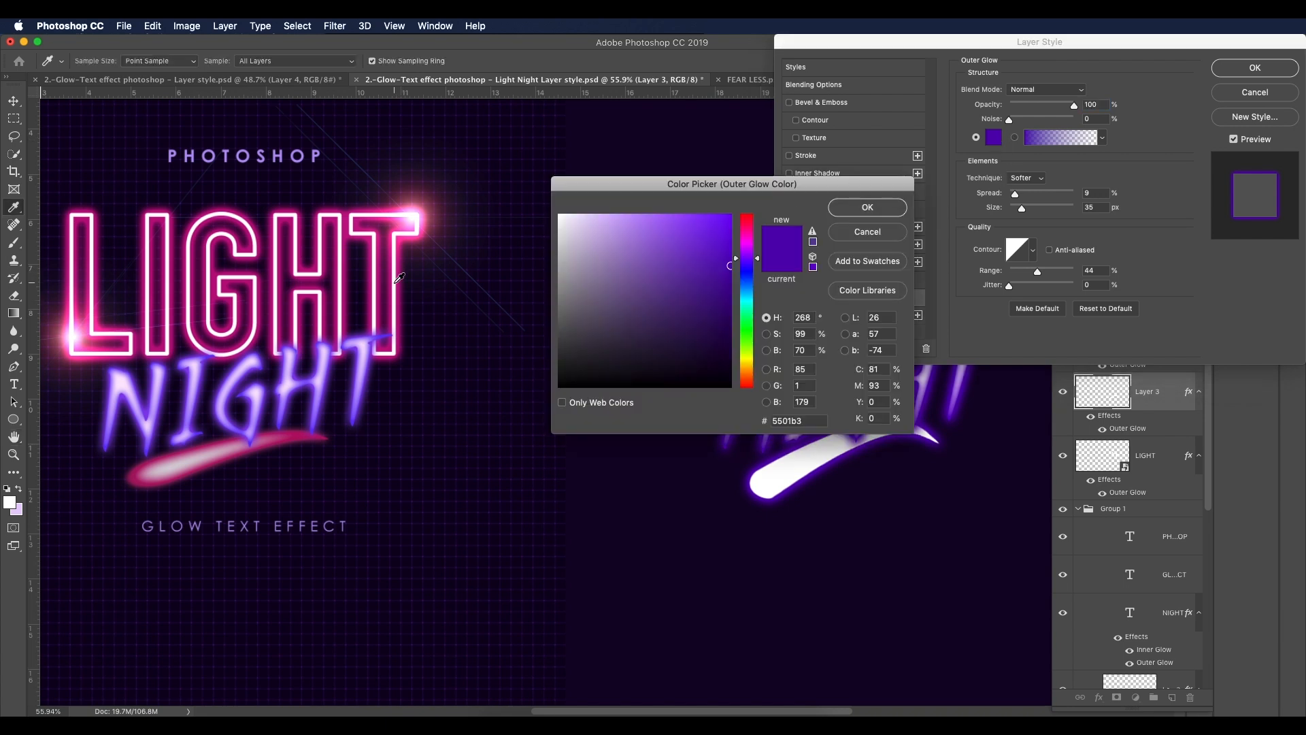
{"action": "left_click", "coordinate": [402, 282]}
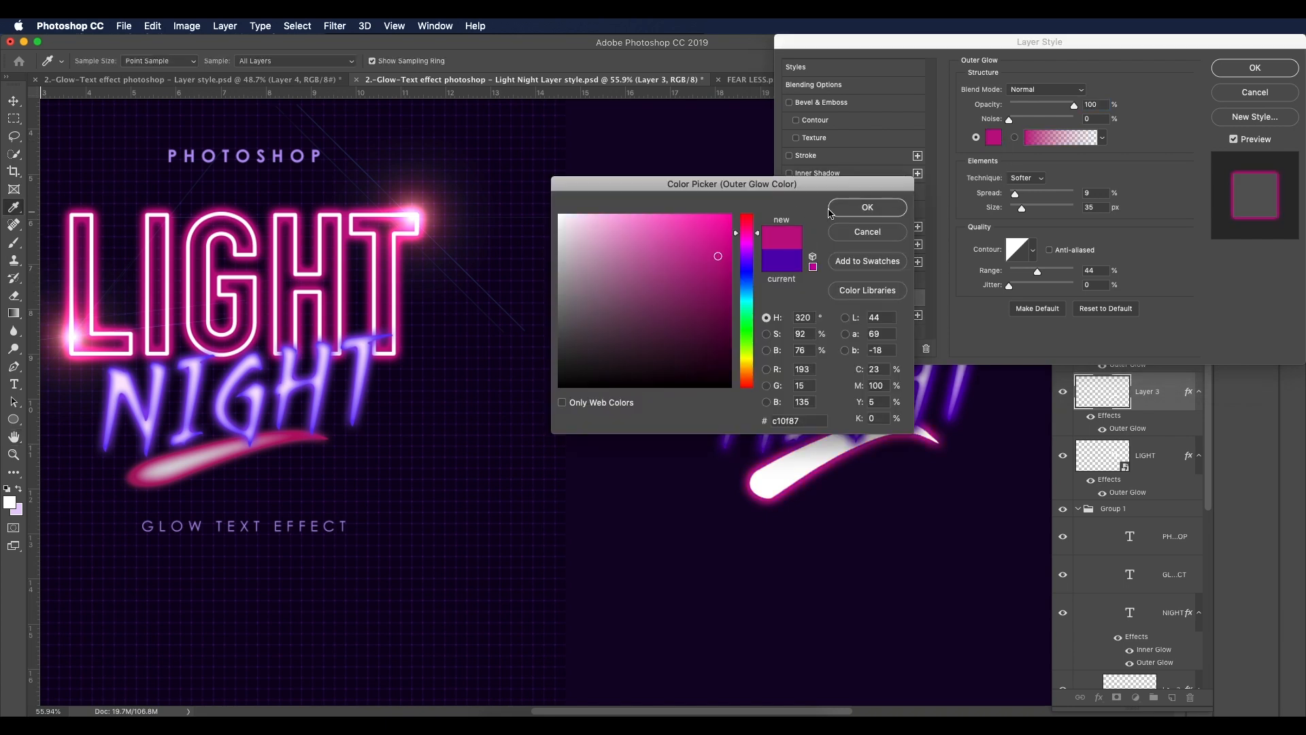
{"action": "left_click", "coordinate": [866, 207]}
{"action": "left_click_drag", "start_coordinate": [1035, 273], "coordinate": [1043, 274]}
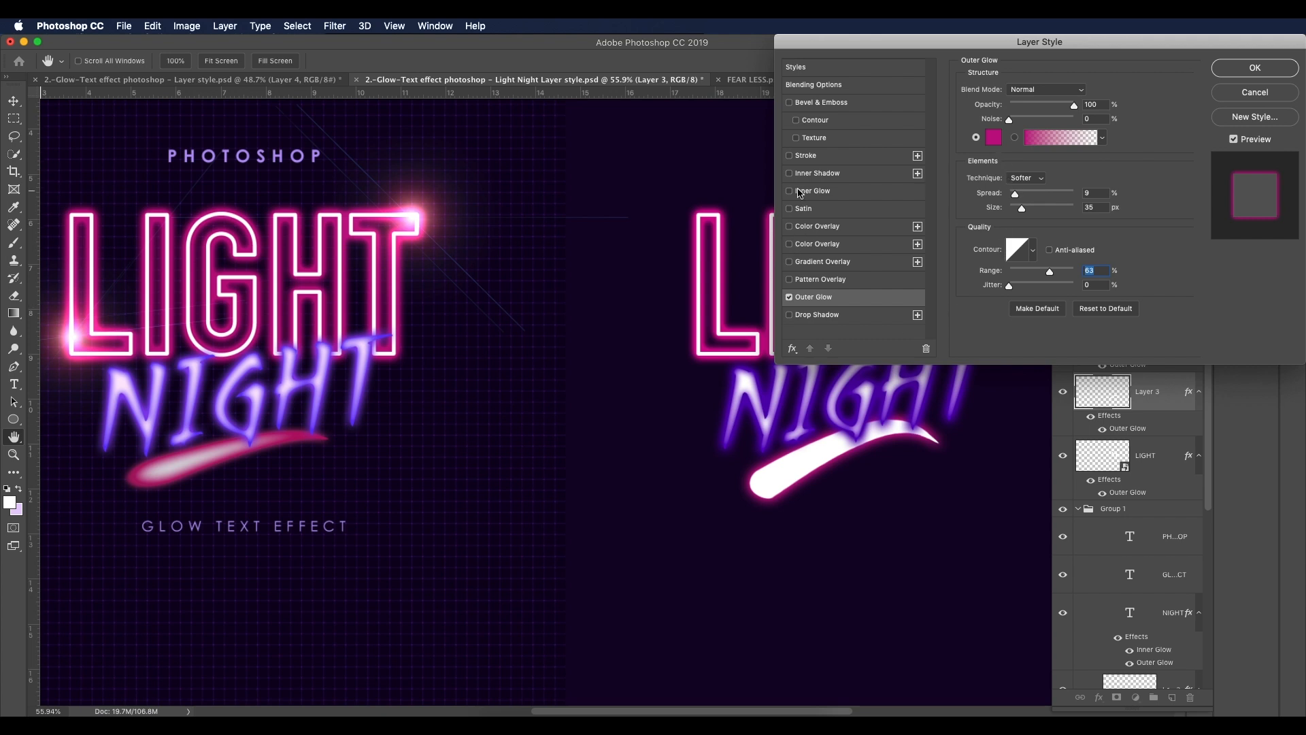
Step: Enable an Inner Glow on the arc and pick a dark magenta based on the edge of the finished example's underline
{"action": "left_click", "coordinate": [800, 194]}
{"action": "left_click", "coordinate": [992, 139]}
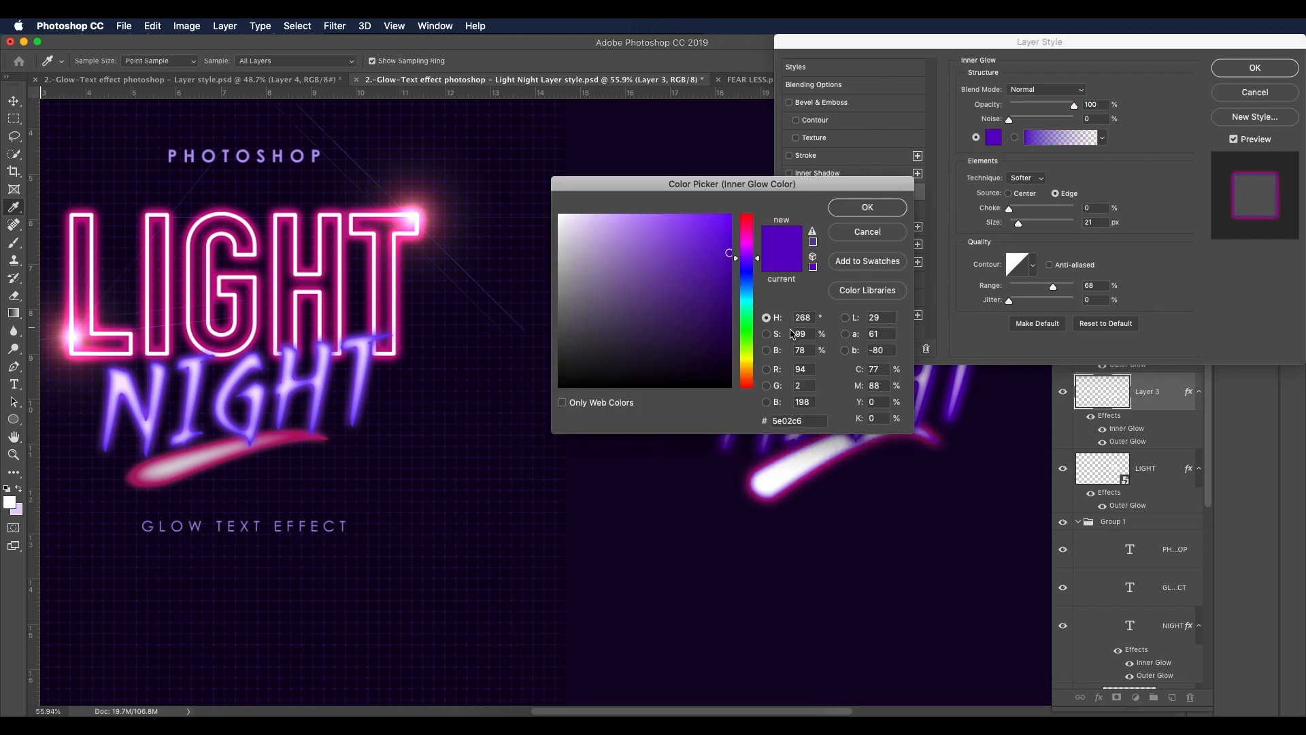
{"action": "left_click", "coordinate": [143, 478]}
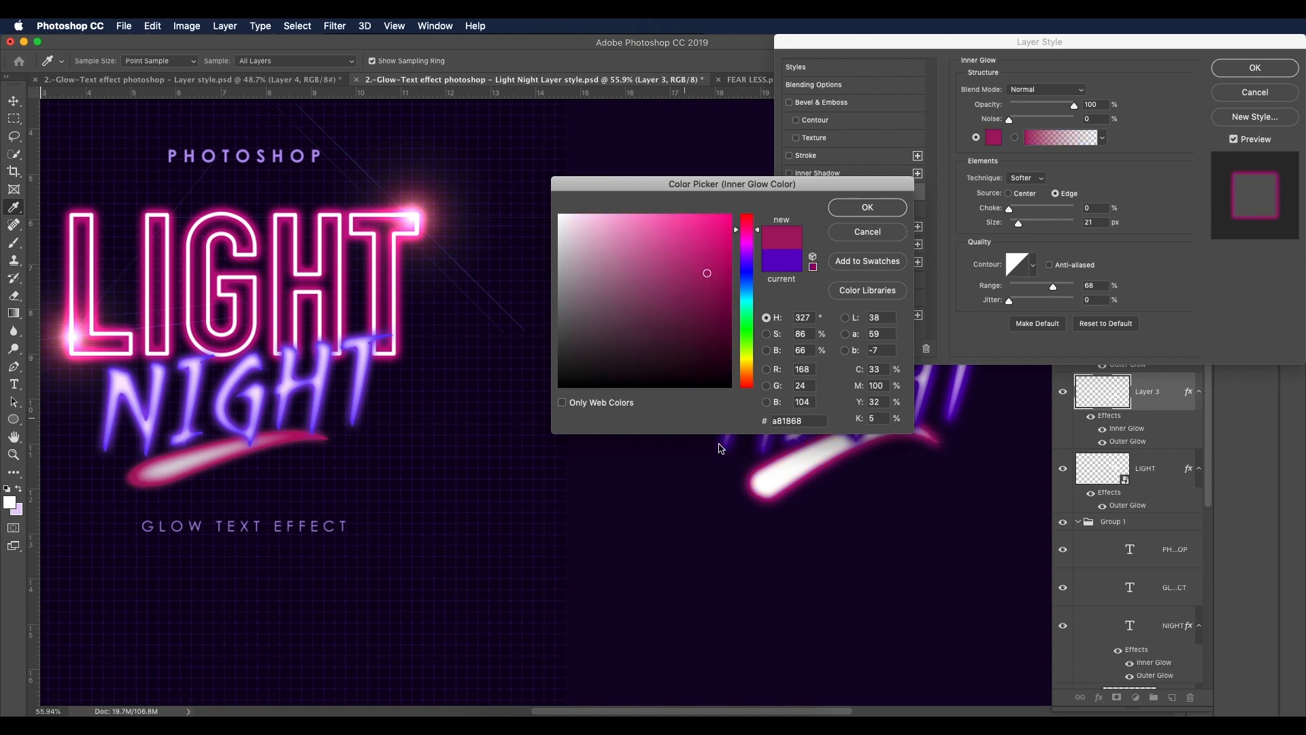
{"action": "left_click", "coordinate": [718, 266]}
{"action": "left_click_drag", "start_coordinate": [810, 421], "coordinate": [763, 425]}
{"action": "left_click", "coordinate": [719, 269]}
{"action": "left_click", "coordinate": [834, 214]}
Step: Enlarge the arc's Inner Glow to soften its white core, set the range to 64%, and apply the layer style
{"action": "left_click_drag", "start_coordinate": [1015, 224], "coordinate": [1030, 225]}
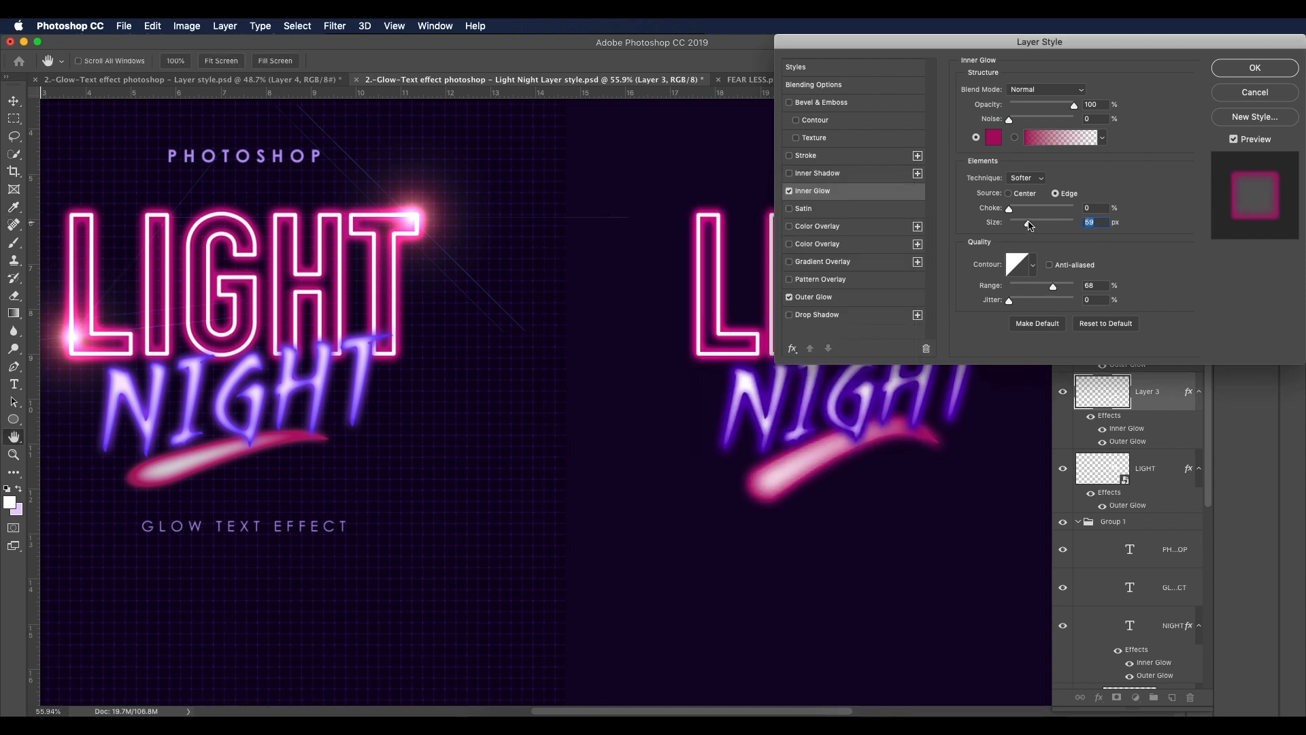
{"action": "left_click_drag", "start_coordinate": [1052, 287], "coordinate": [1038, 290]}
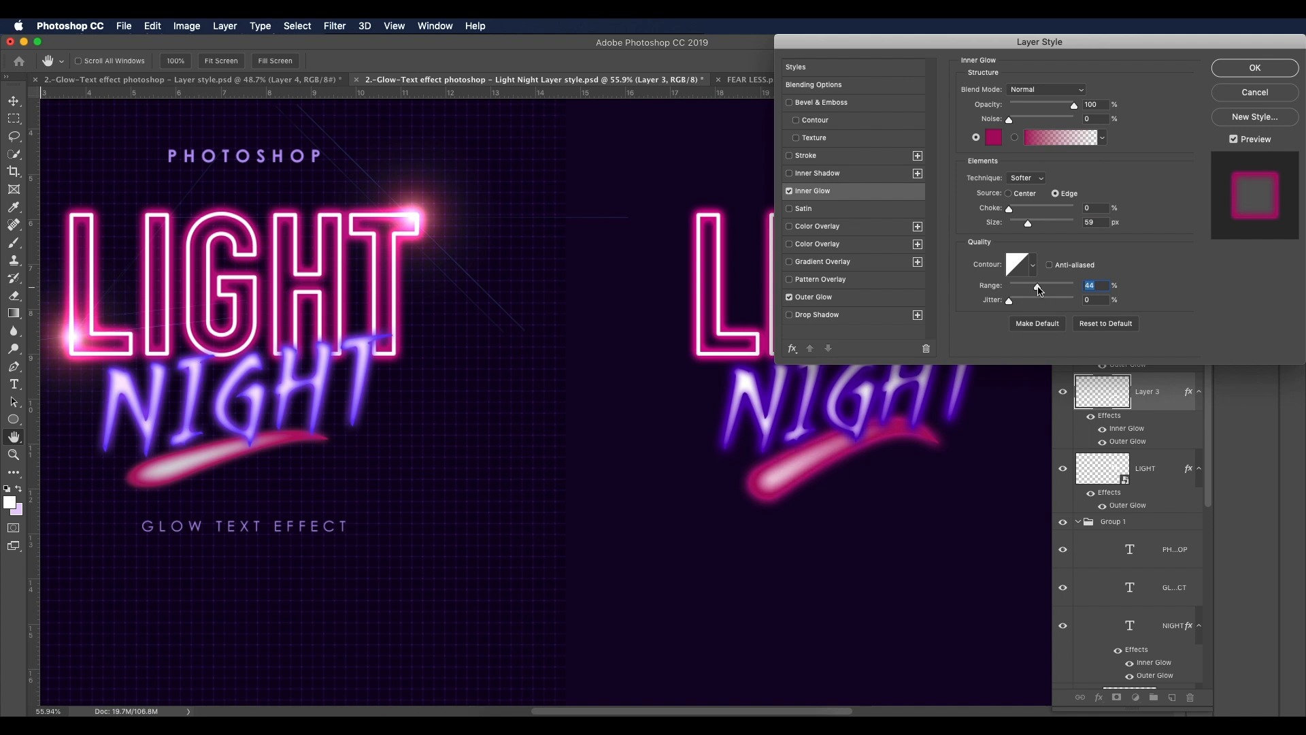
{"action": "left_click_drag", "start_coordinate": [1029, 227], "coordinate": [1031, 225]}
{"action": "left_click_drag", "start_coordinate": [1043, 286], "coordinate": [1046, 291]}
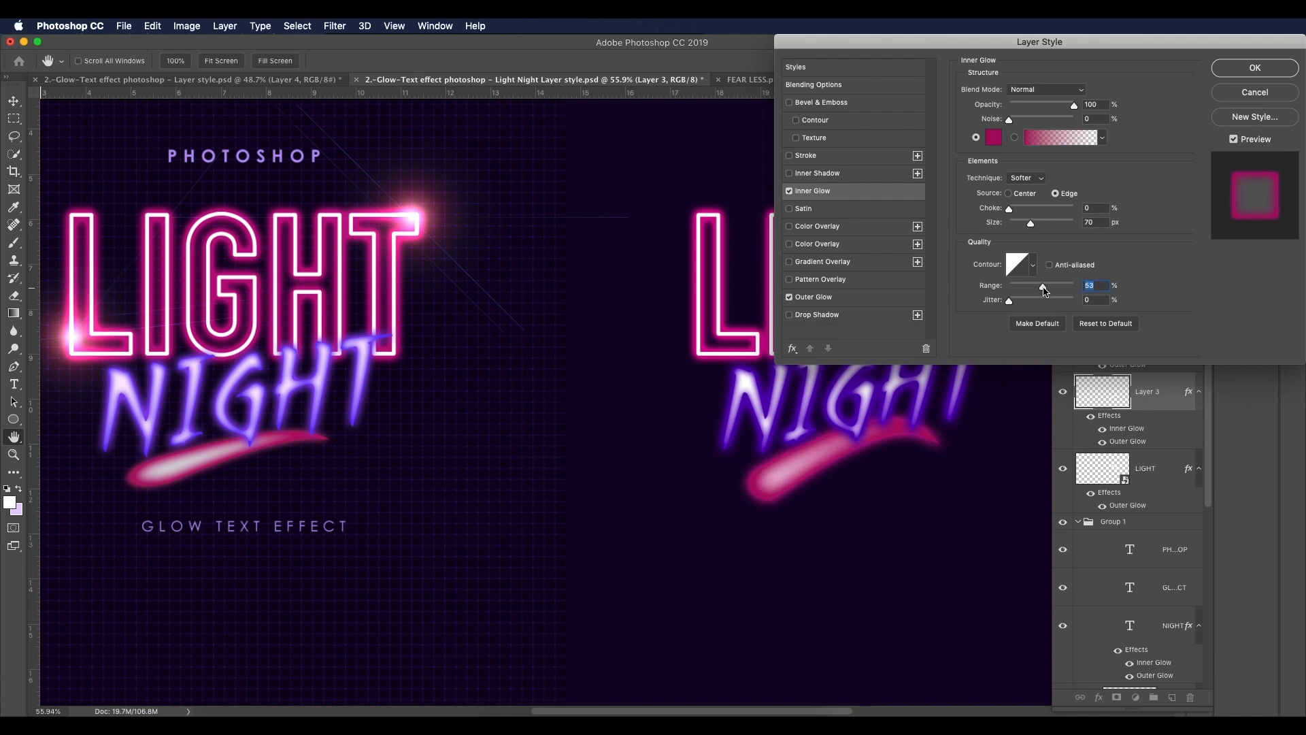
{"action": "left_click_drag", "start_coordinate": [1031, 225], "coordinate": [1027, 224]}
{"action": "left_click_drag", "start_coordinate": [1043, 286], "coordinate": [1048, 293]}
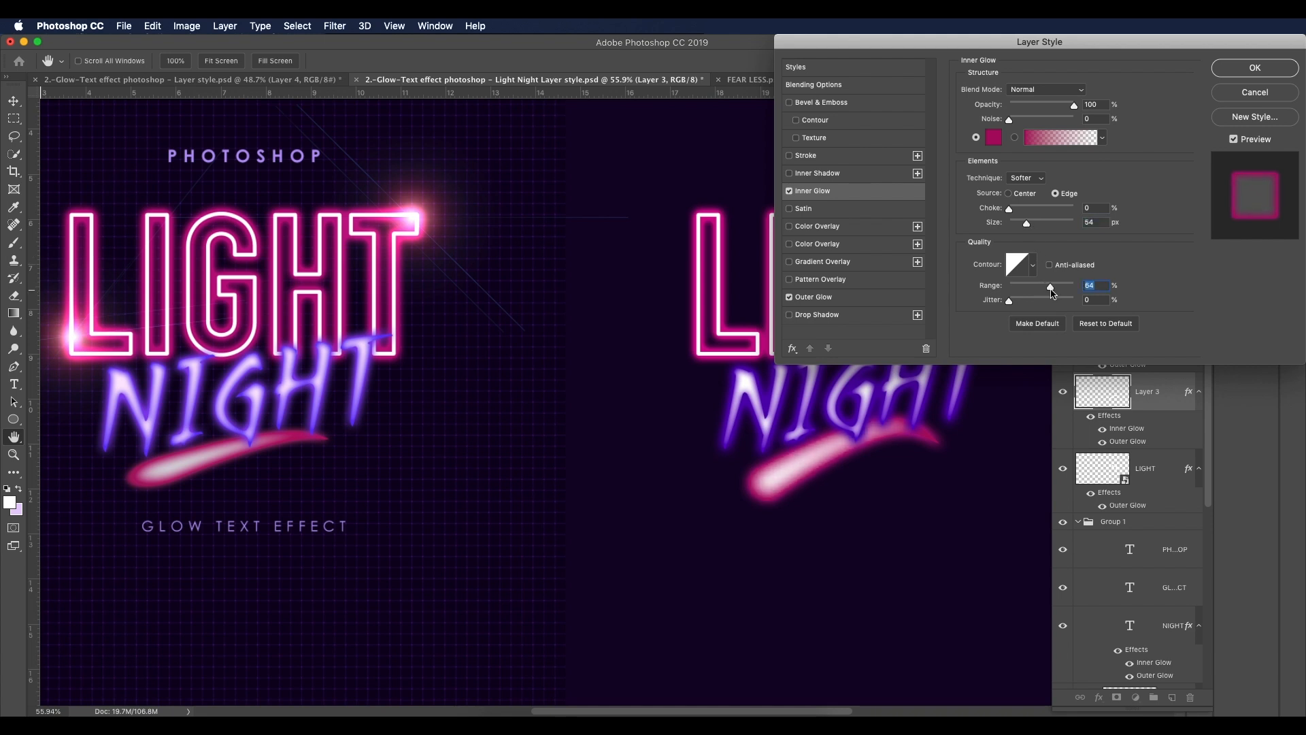
{"action": "left_click_drag", "start_coordinate": [1027, 227], "coordinate": [1029, 224]}
{"action": "left_click", "coordinate": [1291, 65]}
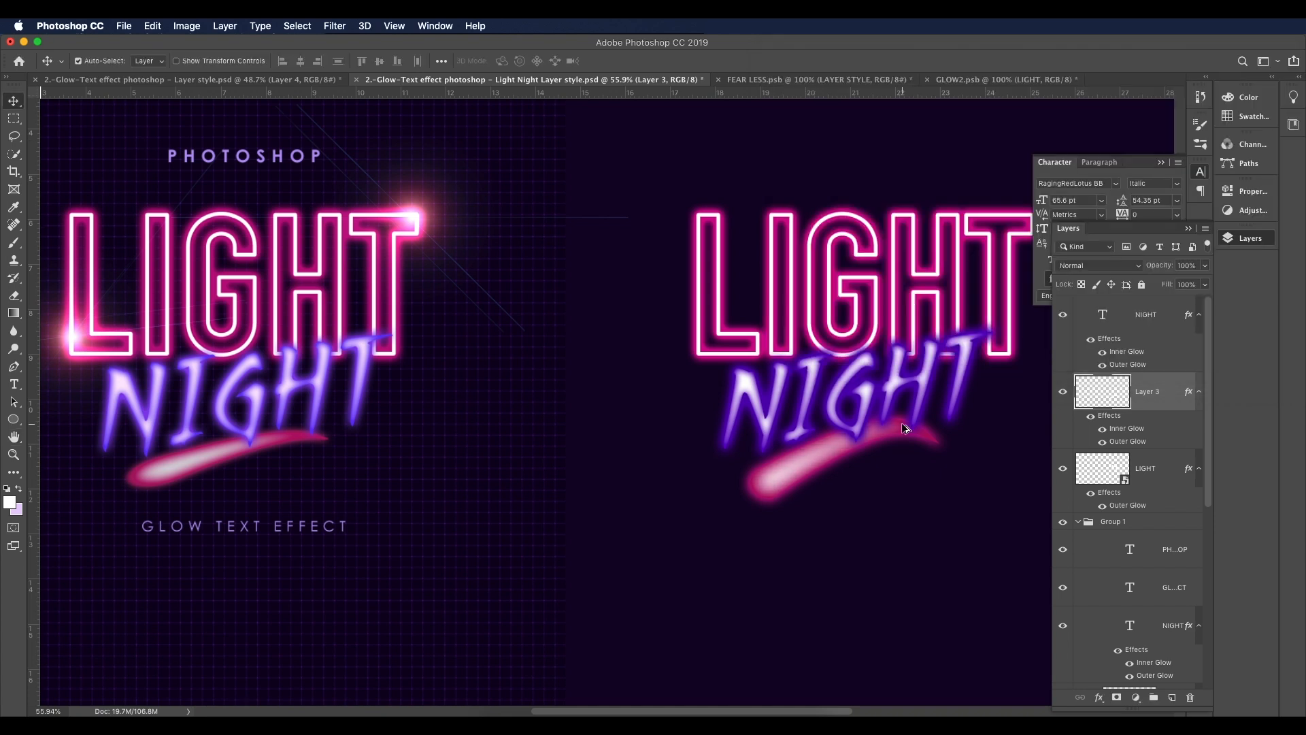
Step: Free-transform the glowing arc slightly to the right, and make a small transform adjustment to the new NIGHT text
{"action": "key", "text": "super+minus"}
{"action": "key", "text": "super+minus"}
{"action": "key", "text": "super+minus"}
{"action": "scroll", "coordinate": [802, 512], "scroll_direction": "up", "scroll_amount": 2}
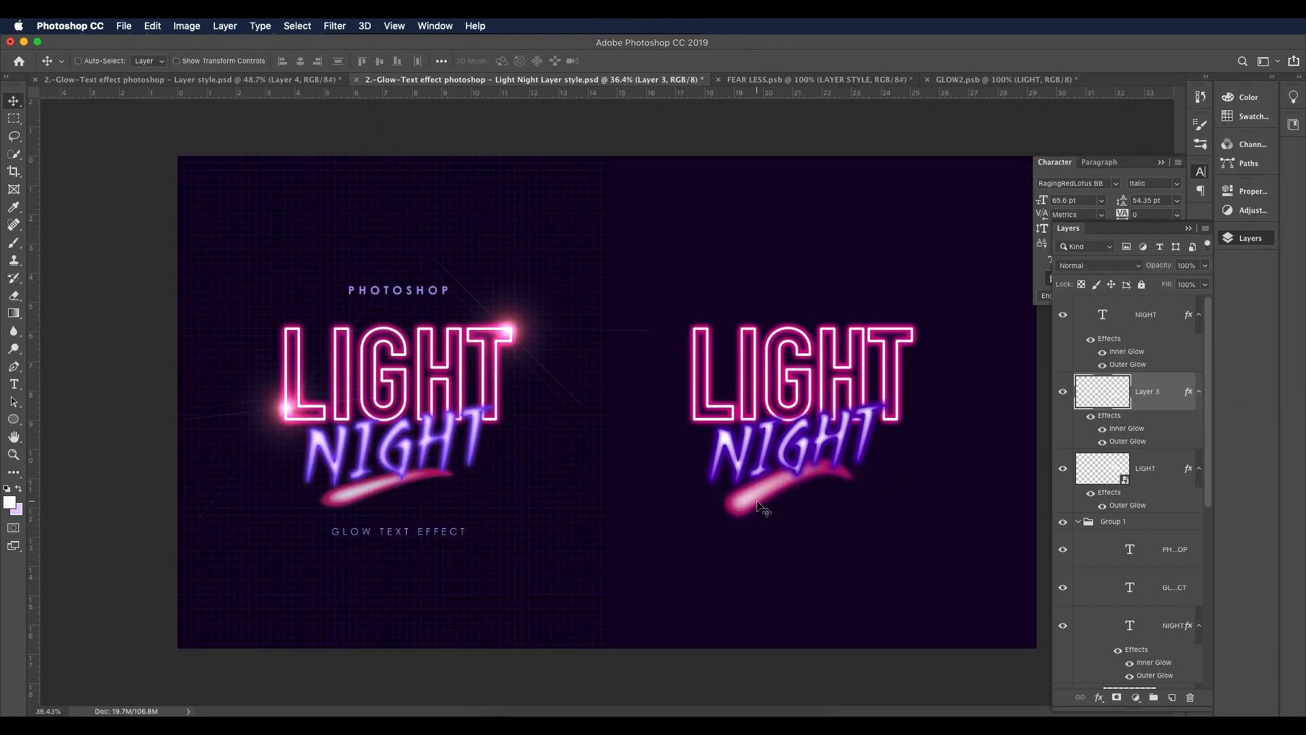
{"action": "key", "text": "super+t"}
{"action": "key", "text": "Return"}
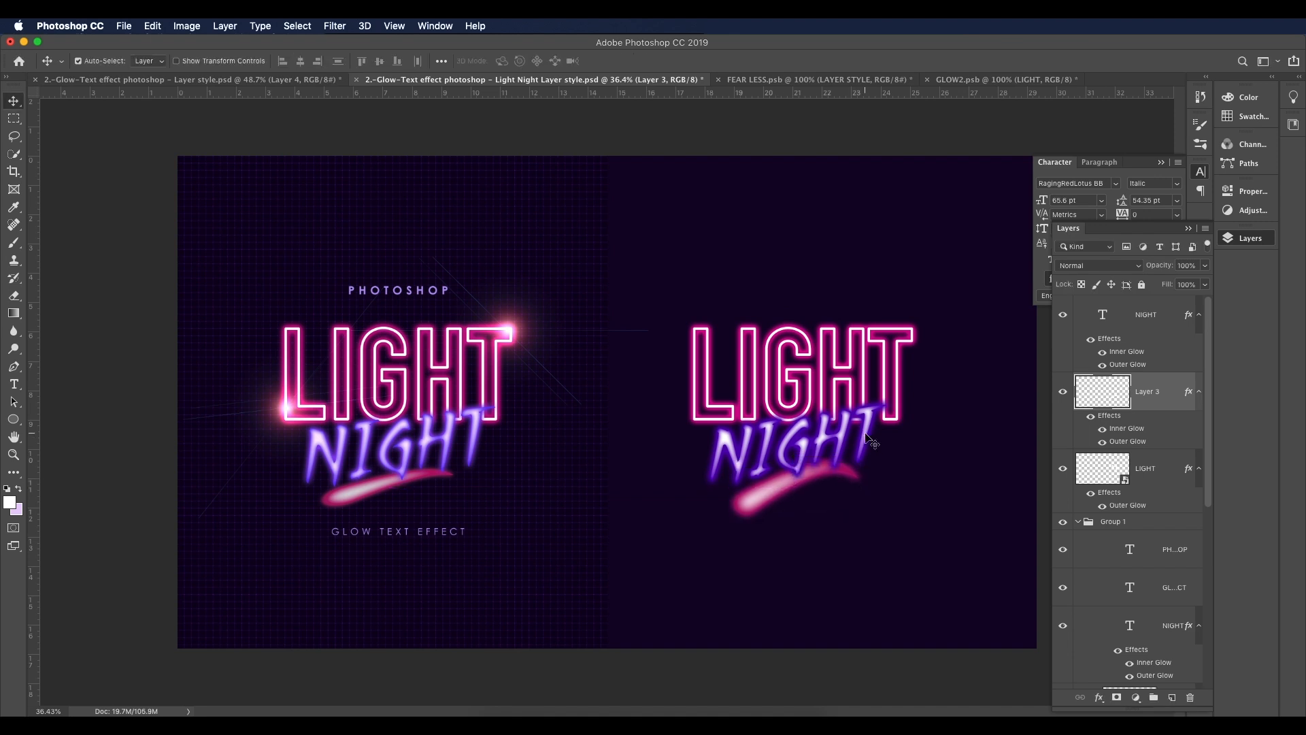
{"action": "left_click", "coordinate": [865, 436]}
{"action": "key", "text": "super+t"}
{"action": "left_click_drag", "start_coordinate": [886, 386], "coordinate": [890, 383]}
{"action": "key", "text": "Return"}
Step: Copy the PHOTOSHOP and GLOW TEXT EFFECT captions to the new design, above LIGHT and below the underline
{"action": "left_click", "coordinate": [443, 536]}
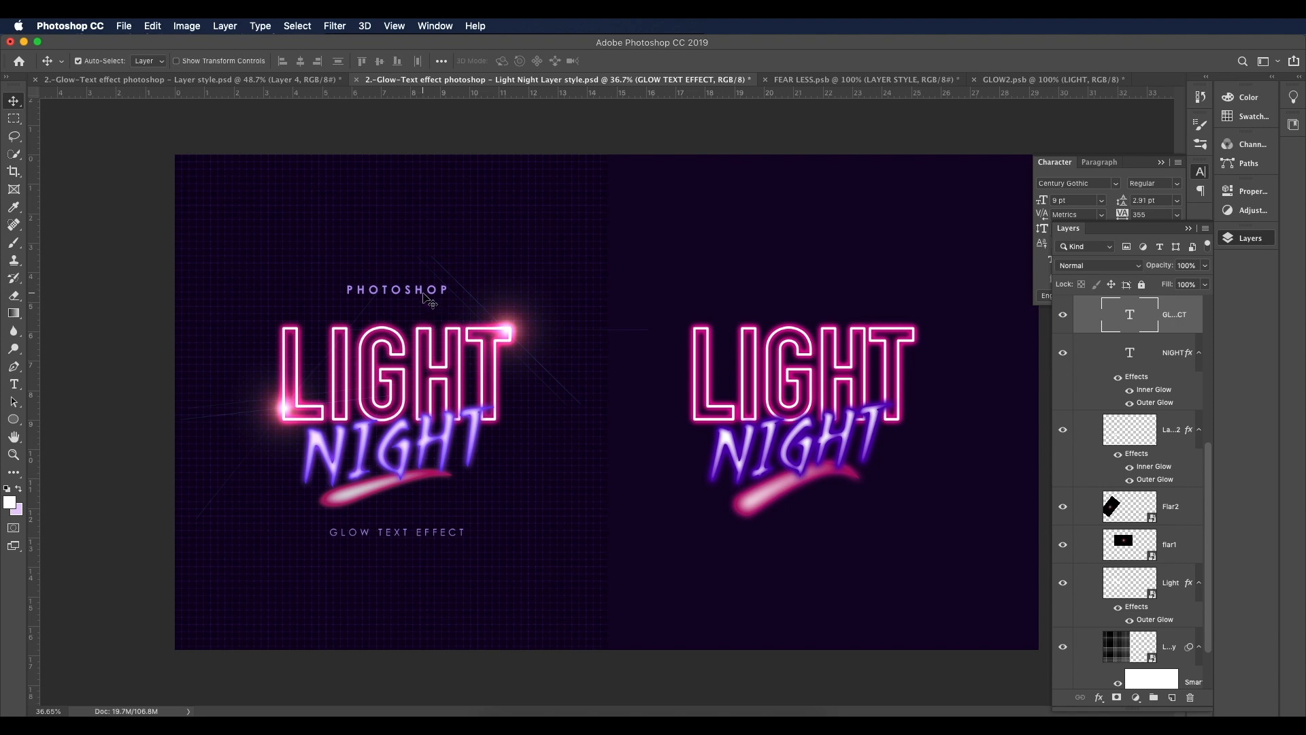
{"action": "key", "text": "super+alt+a"}
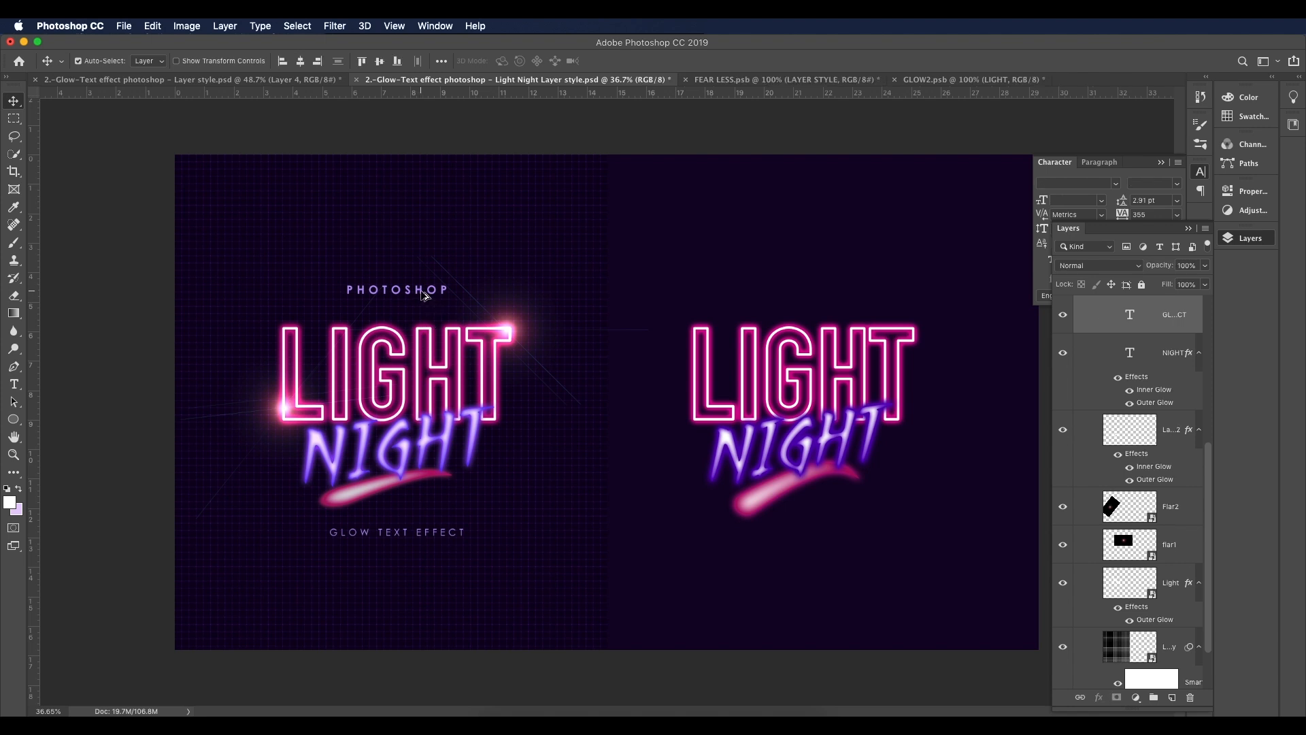
{"action": "left_click_drag", "start_coordinate": [422, 294], "coordinate": [832, 303]}
{"action": "double_click", "coordinate": [856, 541]}
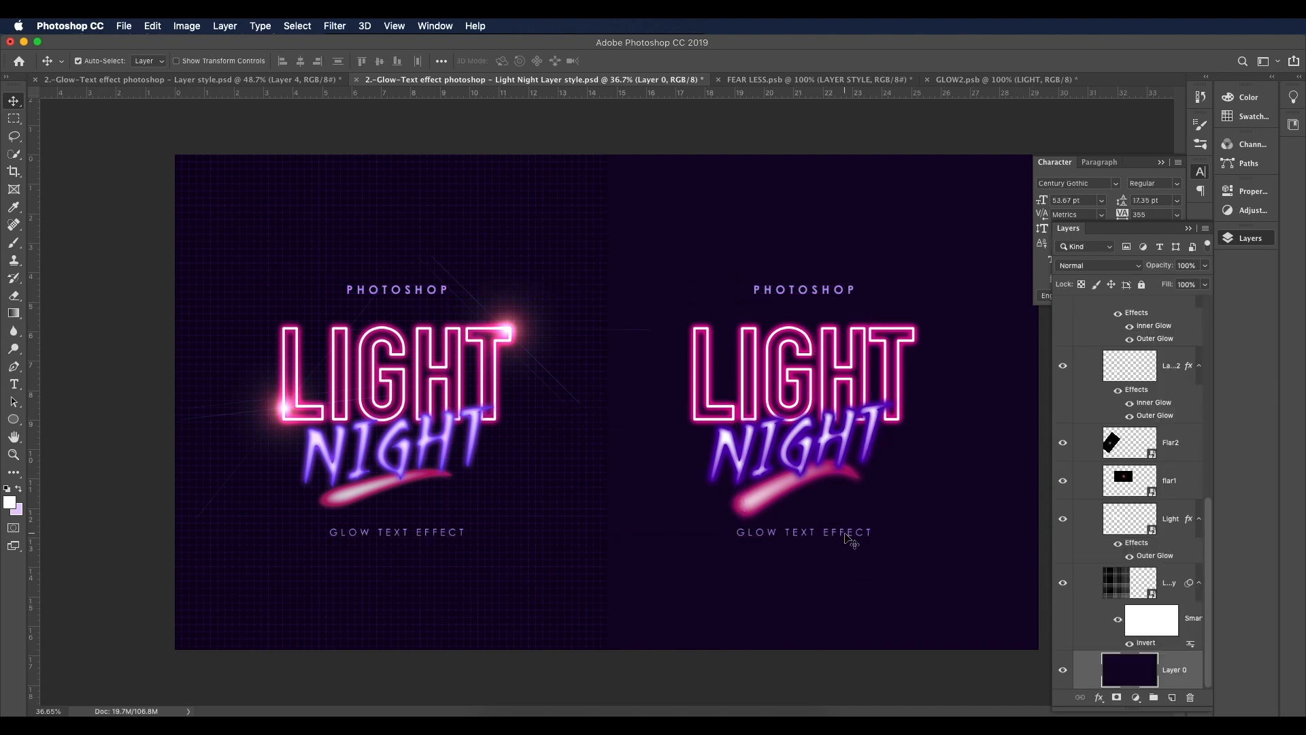
{"action": "scroll", "coordinate": [535, 424], "scroll_direction": "up", "scroll_amount": 4}
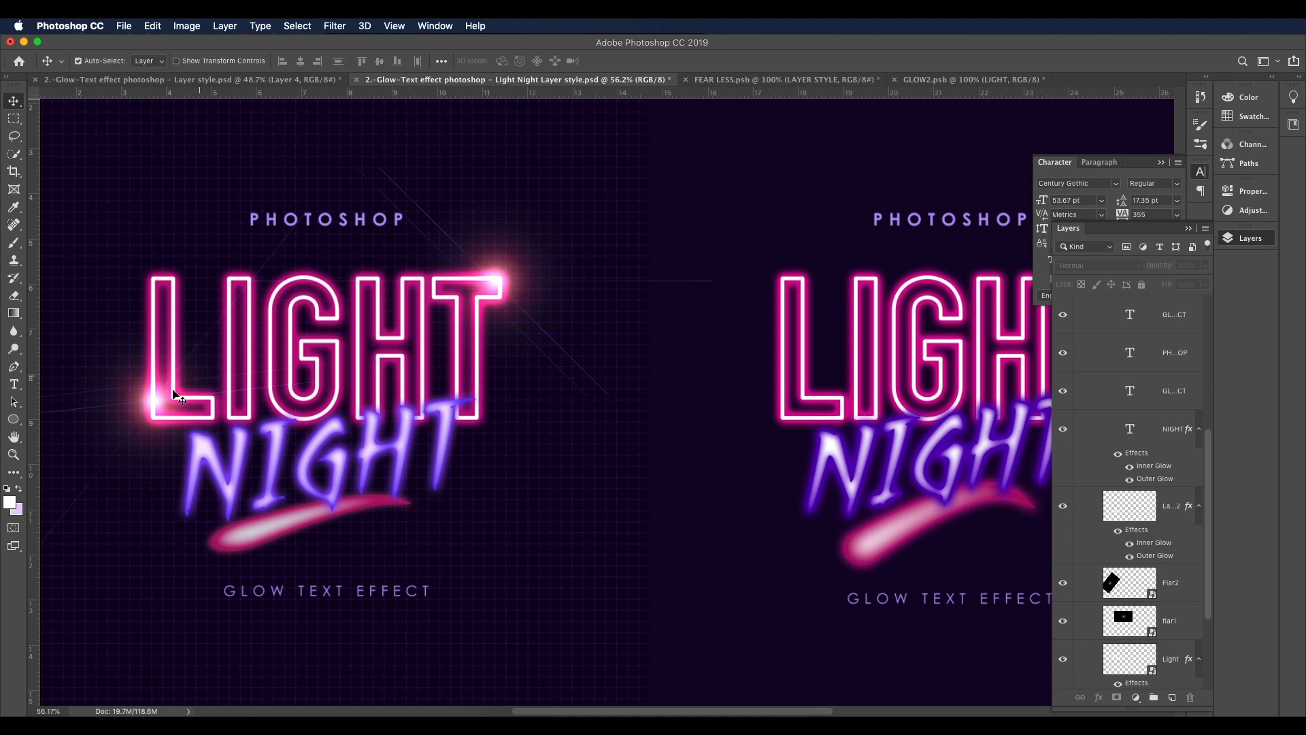
{"action": "scroll", "coordinate": [469, 327], "scroll_direction": "down", "scroll_amount": 2}
{"action": "scroll", "coordinate": [470, 330], "scroll_direction": "down", "scroll_amount": 3}
{"action": "scroll", "coordinate": [1180, 354], "scroll_direction": "up", "scroll_amount": 5}
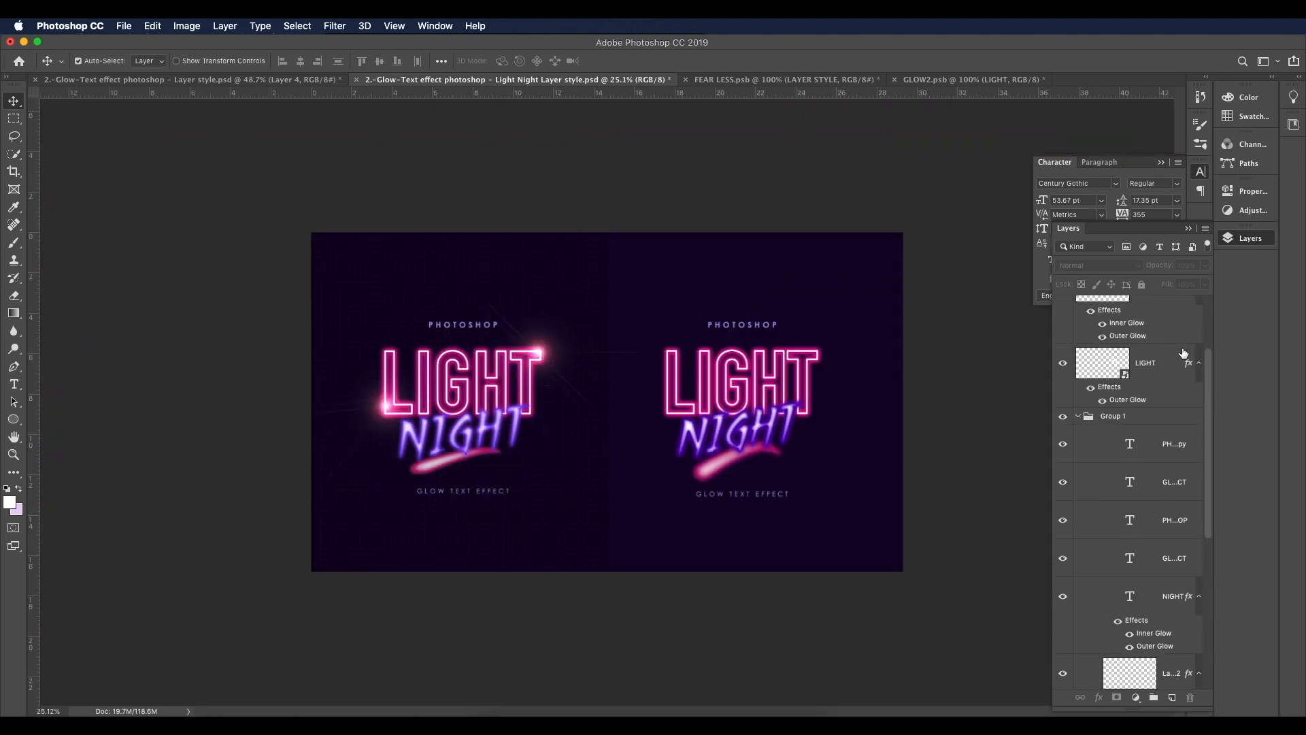
Step: Collapse Group 1, then create a new layer above NIGHT and fill it with white
{"action": "left_click", "coordinate": [1080, 521]}
{"action": "left_click", "coordinate": [1150, 323]}
{"action": "left_click", "coordinate": [1172, 696]}
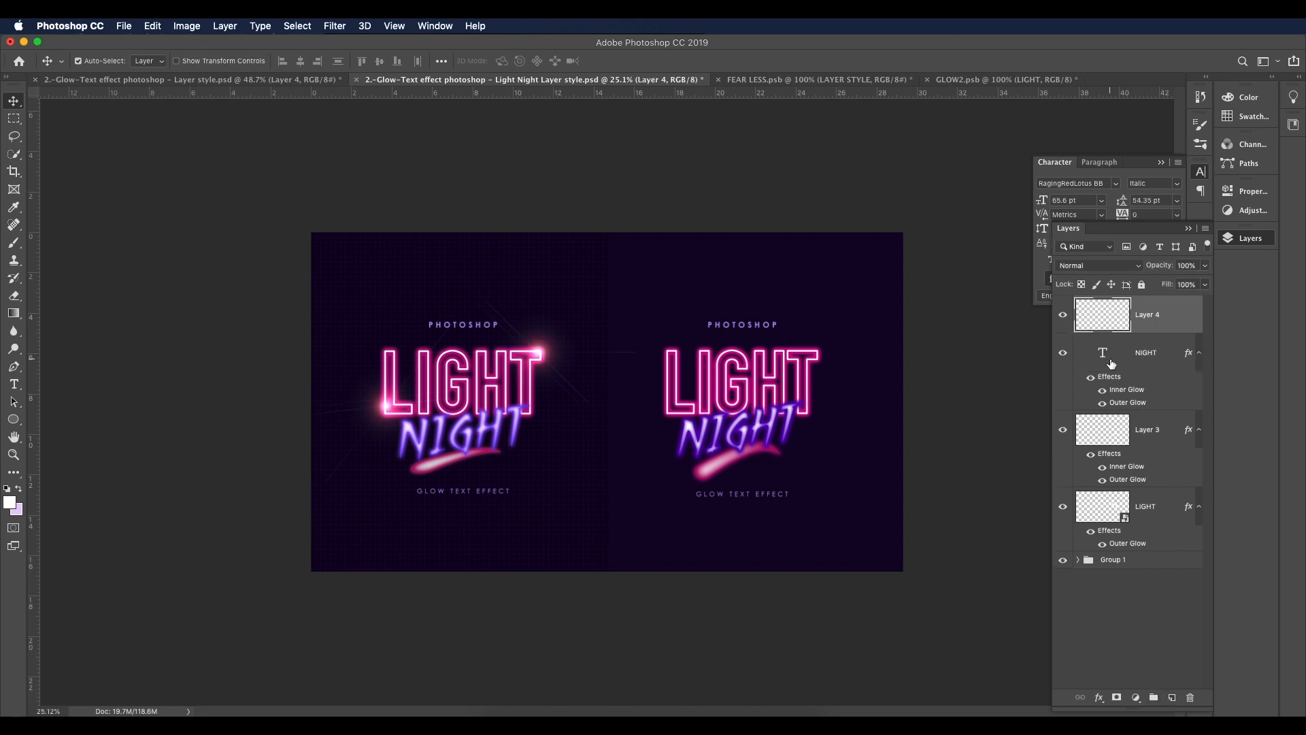
{"action": "key", "text": "alt+BackSpace"}
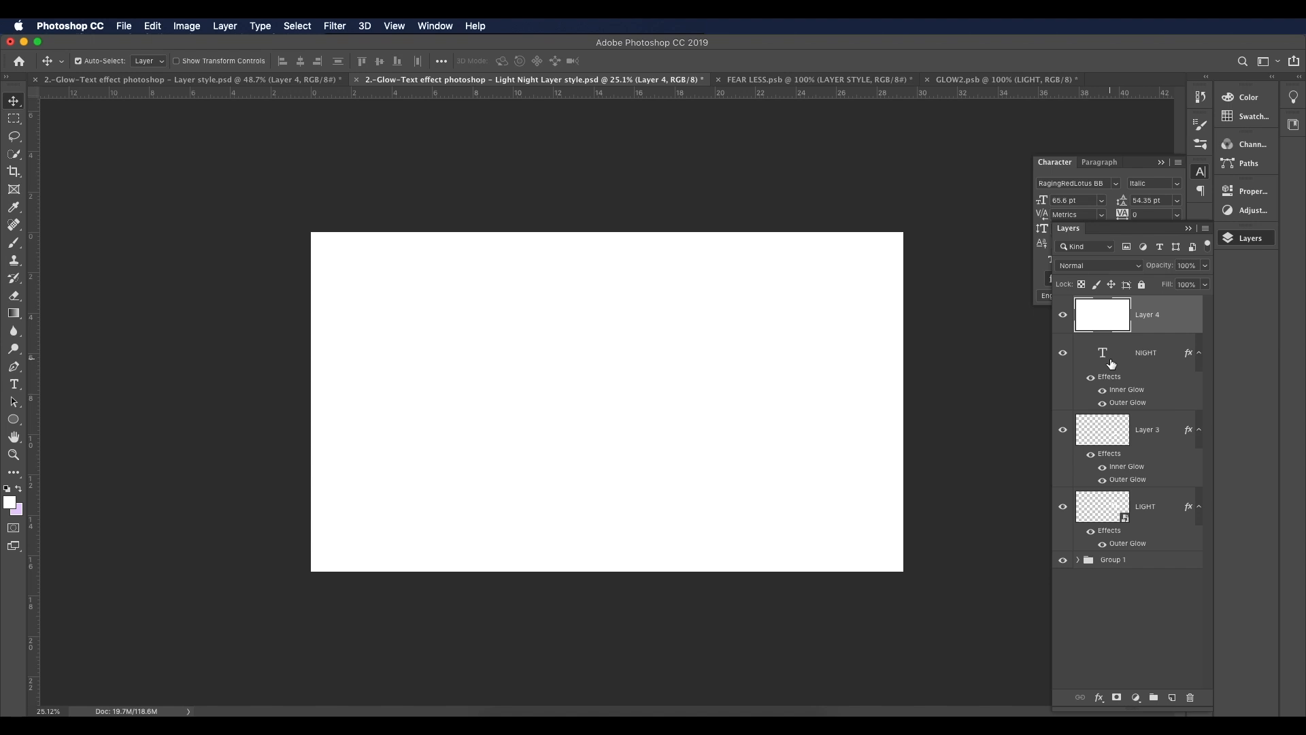
Step: Apply a Pattern Overlay to the white layer using the black-edged white square pattern at 516% scale to form a grid
{"action": "double_click", "coordinate": [1187, 324]}
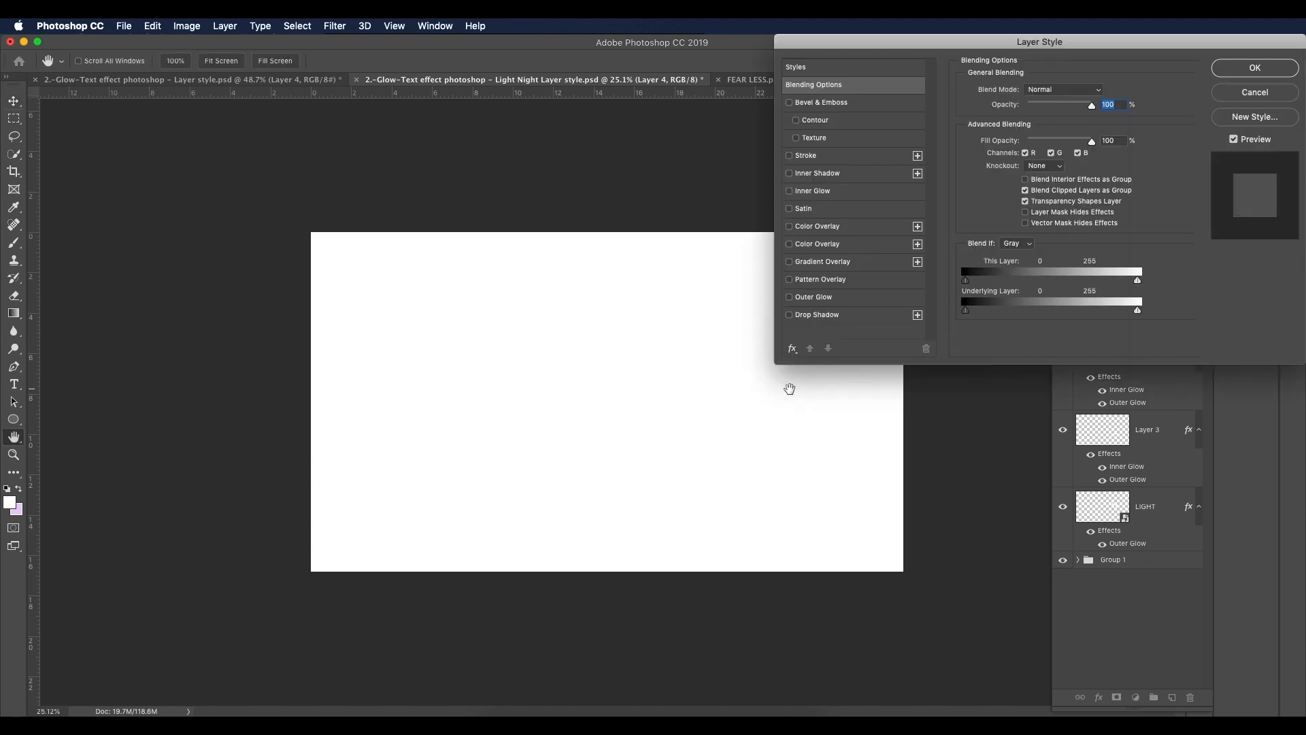
{"action": "left_click", "coordinate": [790, 280]}
{"action": "left_click", "coordinate": [819, 280]}
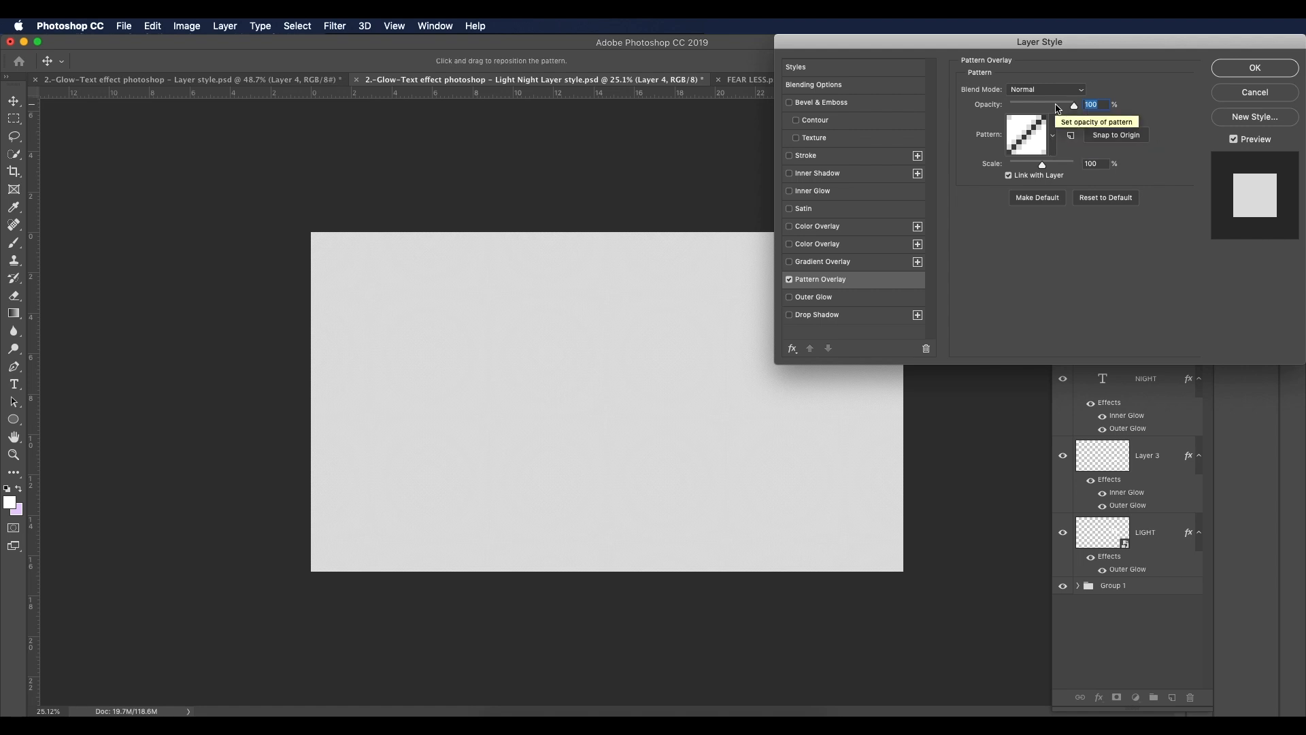
{"action": "left_click", "coordinate": [1053, 135]}
{"action": "left_click", "coordinate": [1028, 178]}
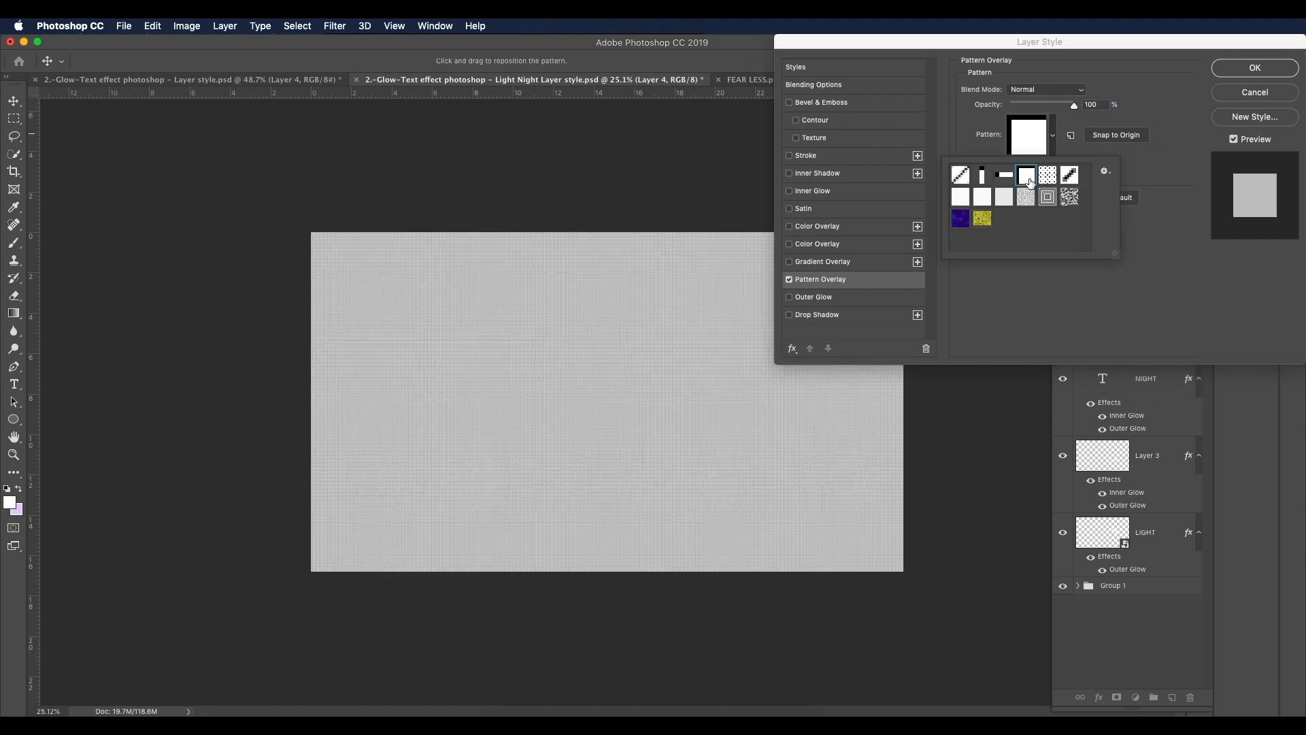
{"action": "left_click", "coordinate": [1053, 141]}
{"action": "left_click_drag", "start_coordinate": [1043, 165], "coordinate": [1058, 168]}
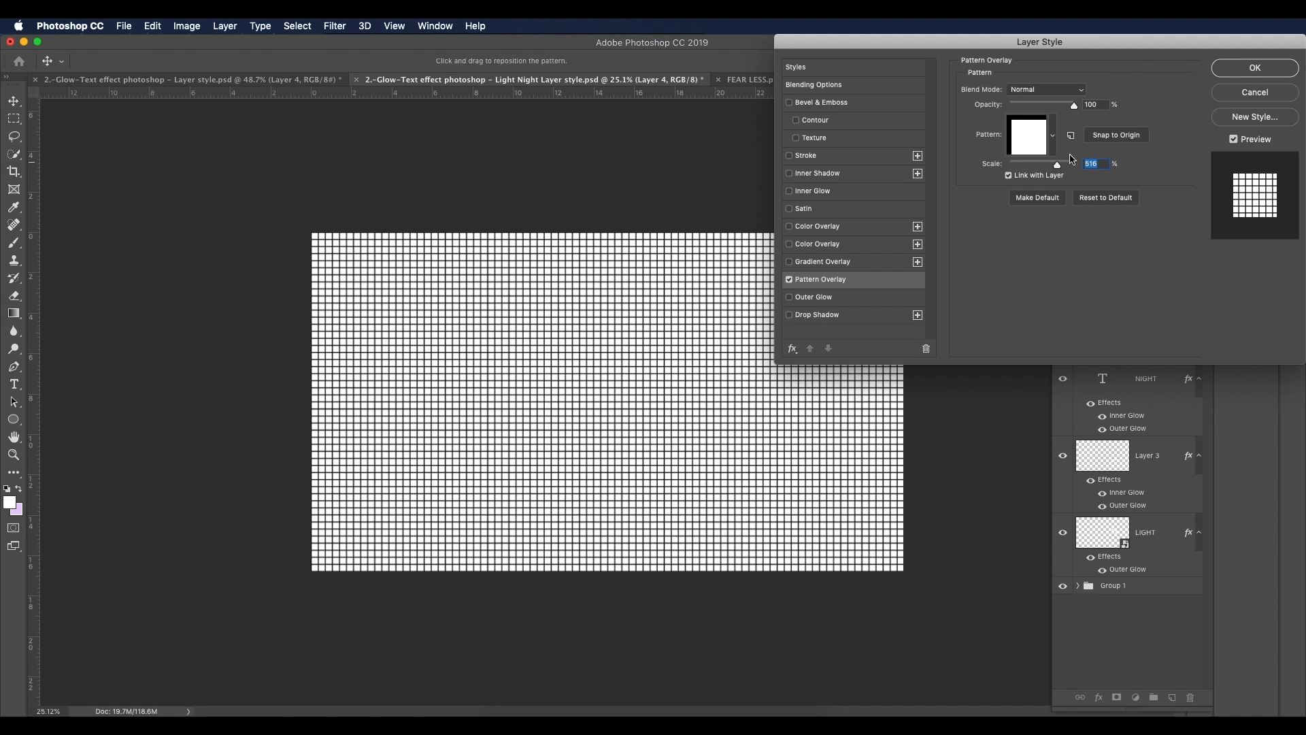
{"action": "left_click", "coordinate": [1217, 71]}
Step: Convert the grid layer to a smart object and invert it to white lines on black
{"action": "right_click", "coordinate": [1165, 325]}
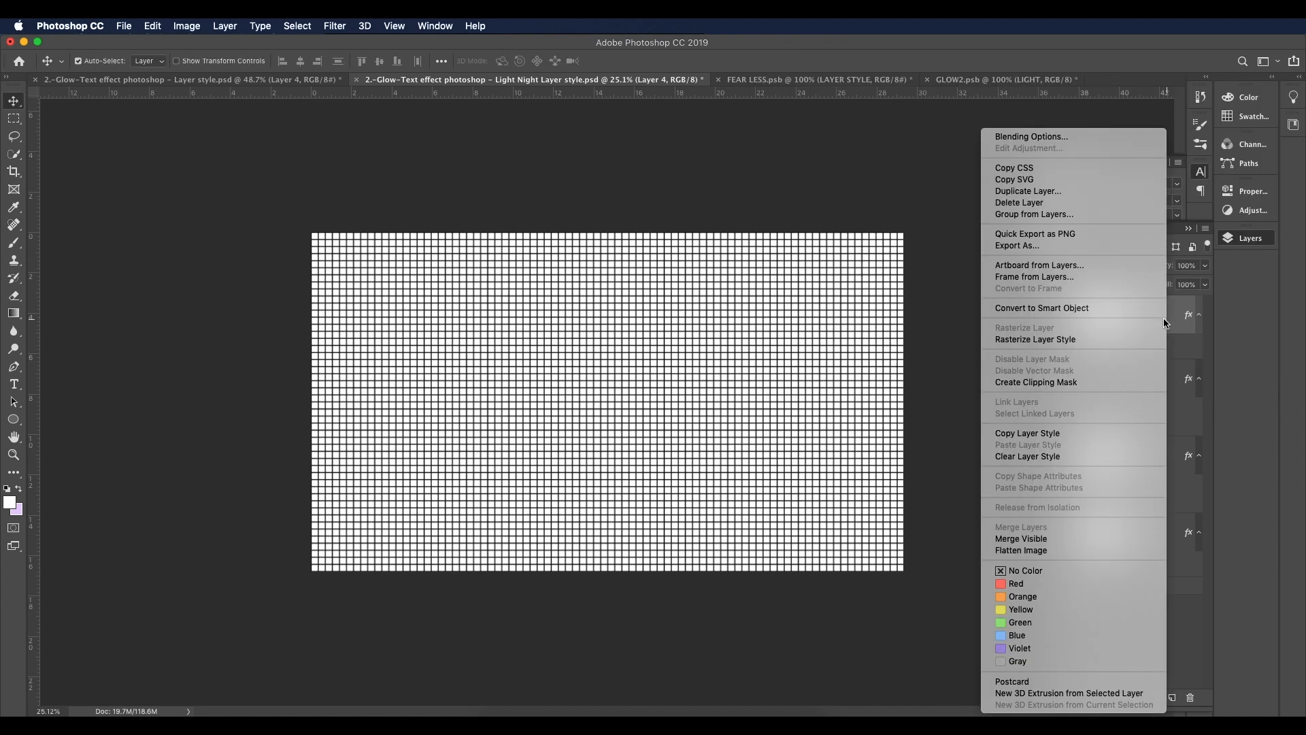
{"action": "left_click", "coordinate": [1067, 311]}
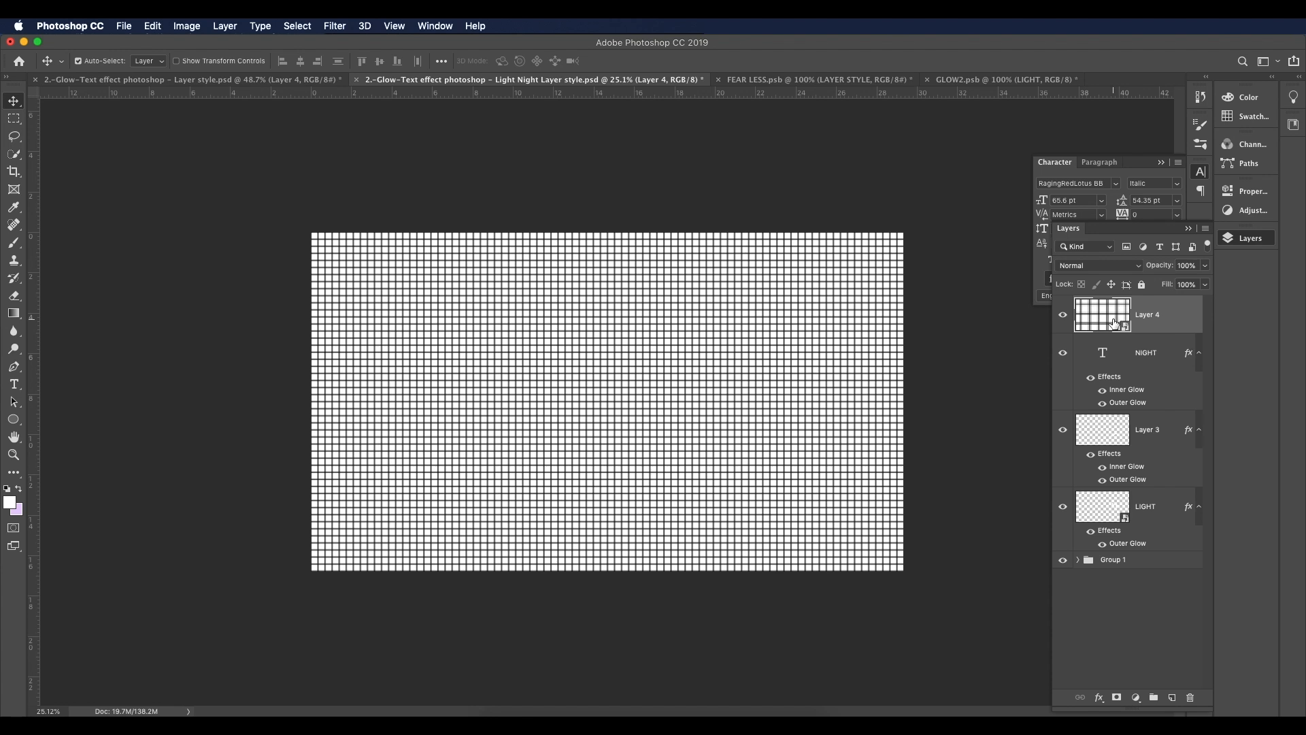
{"action": "key", "text": "super+i"}
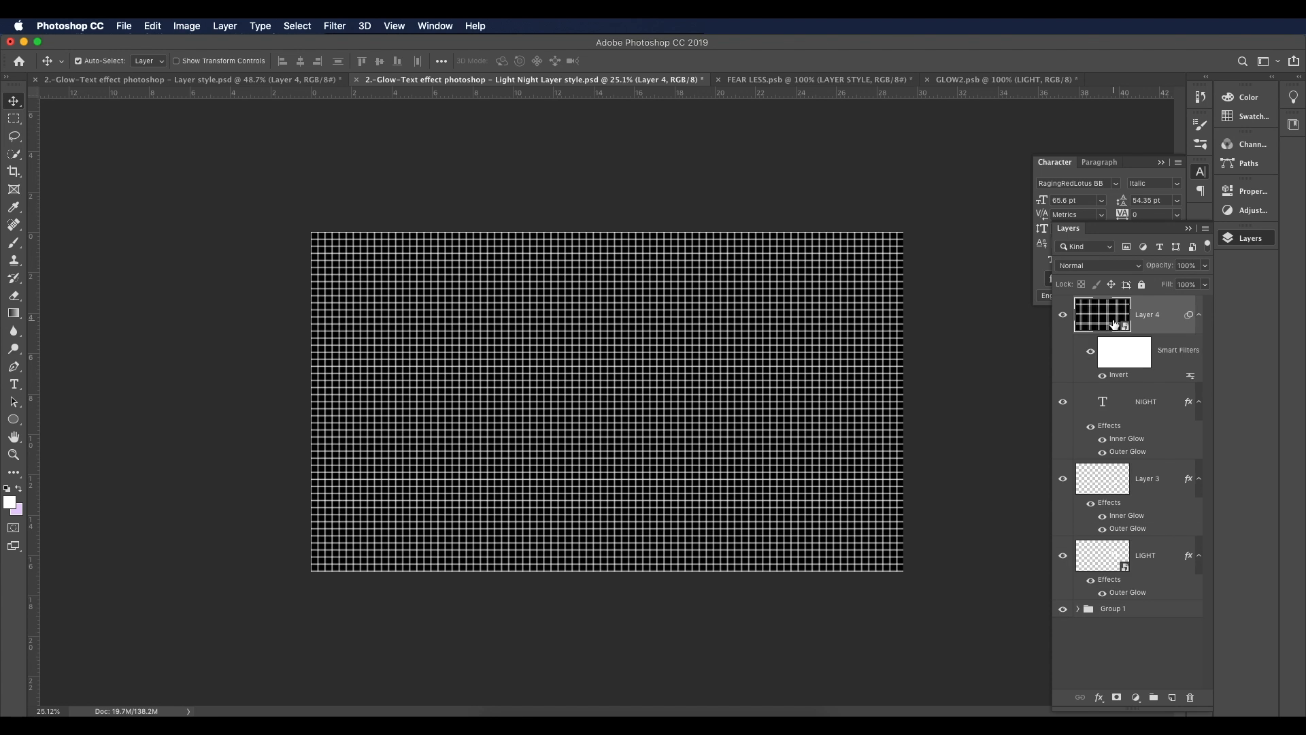
Step: Set the grid layer's blend mode to Vivid Light and move it below the LIGHT layer, directly above Group 1
{"action": "left_click", "coordinate": [1120, 267]}
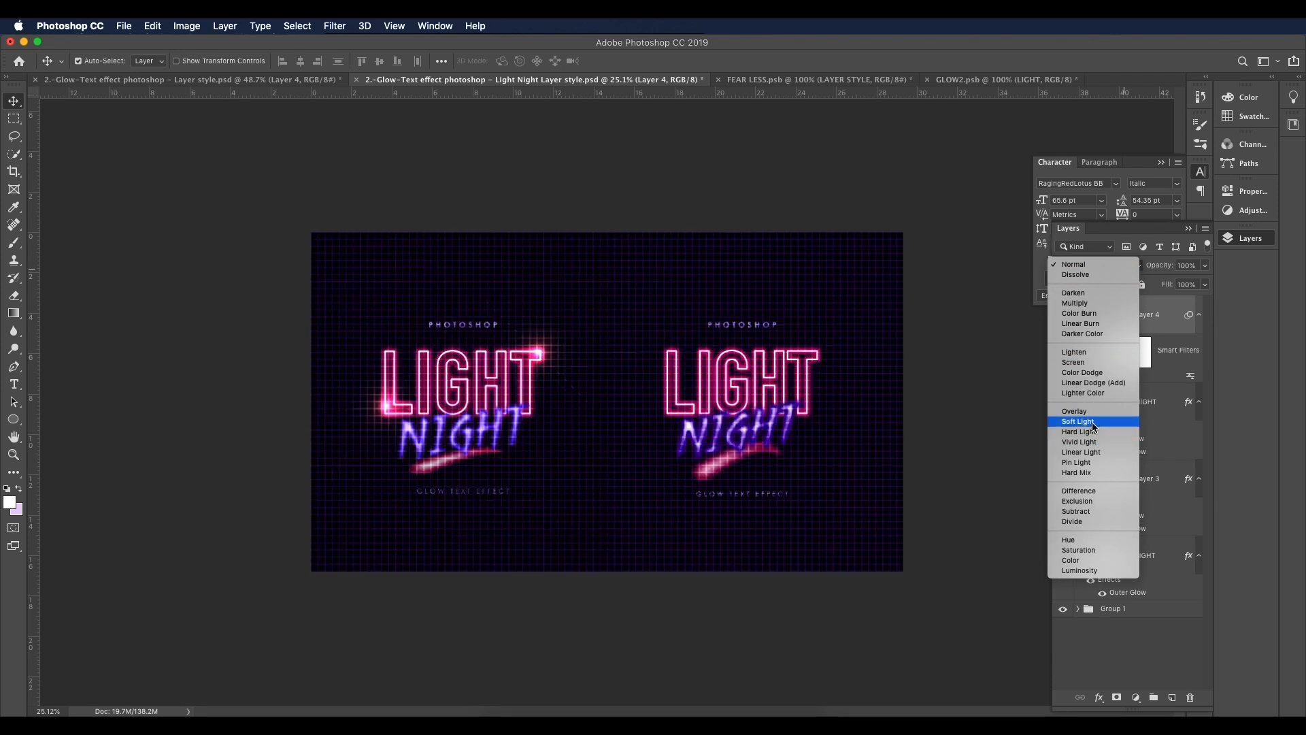
{"action": "left_click", "coordinate": [1091, 444]}
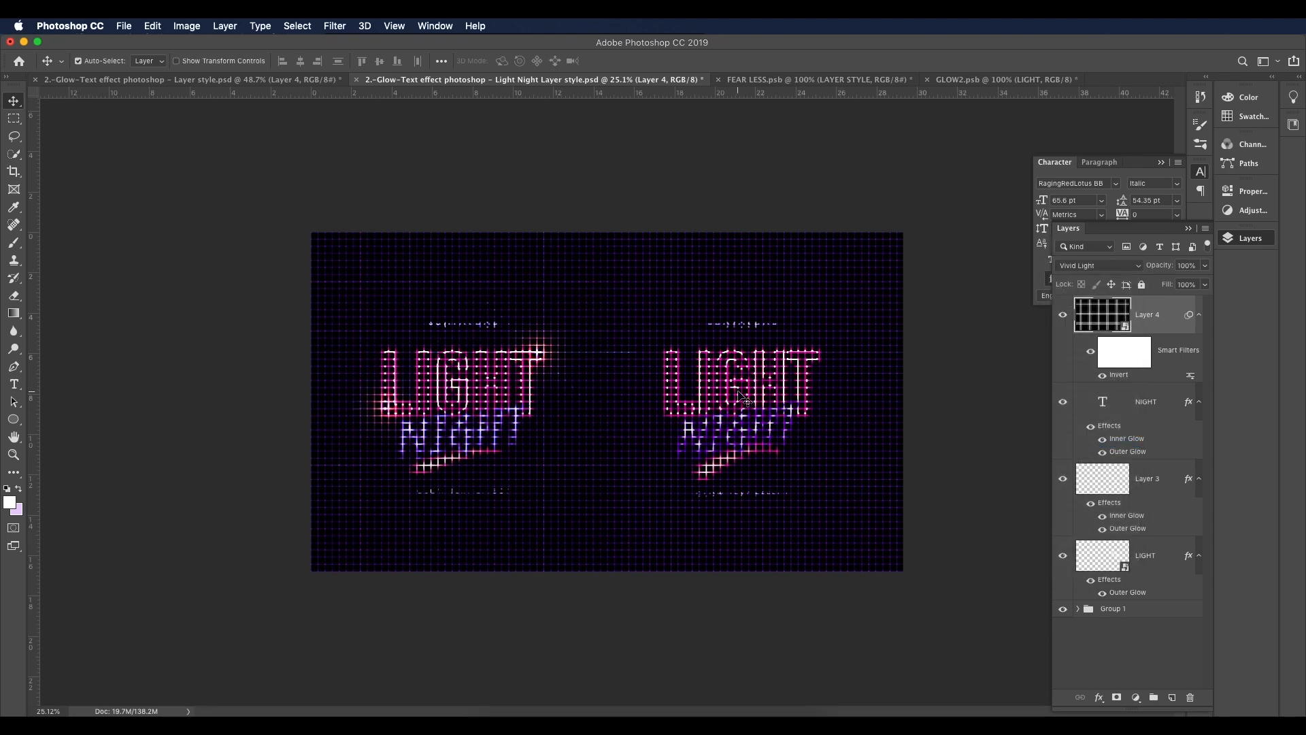
{"action": "scroll", "coordinate": [932, 398], "scroll_direction": "up", "scroll_amount": 5}
{"action": "scroll", "coordinate": [932, 398], "scroll_direction": "down", "scroll_amount": 4}
{"action": "left_click_drag", "start_coordinate": [1140, 326], "coordinate": [1141, 599]}
{"action": "scroll", "coordinate": [810, 418], "scroll_direction": "up", "scroll_amount": 2}
{"action": "scroll", "coordinate": [813, 417], "scroll_direction": "down", "scroll_amount": 3}
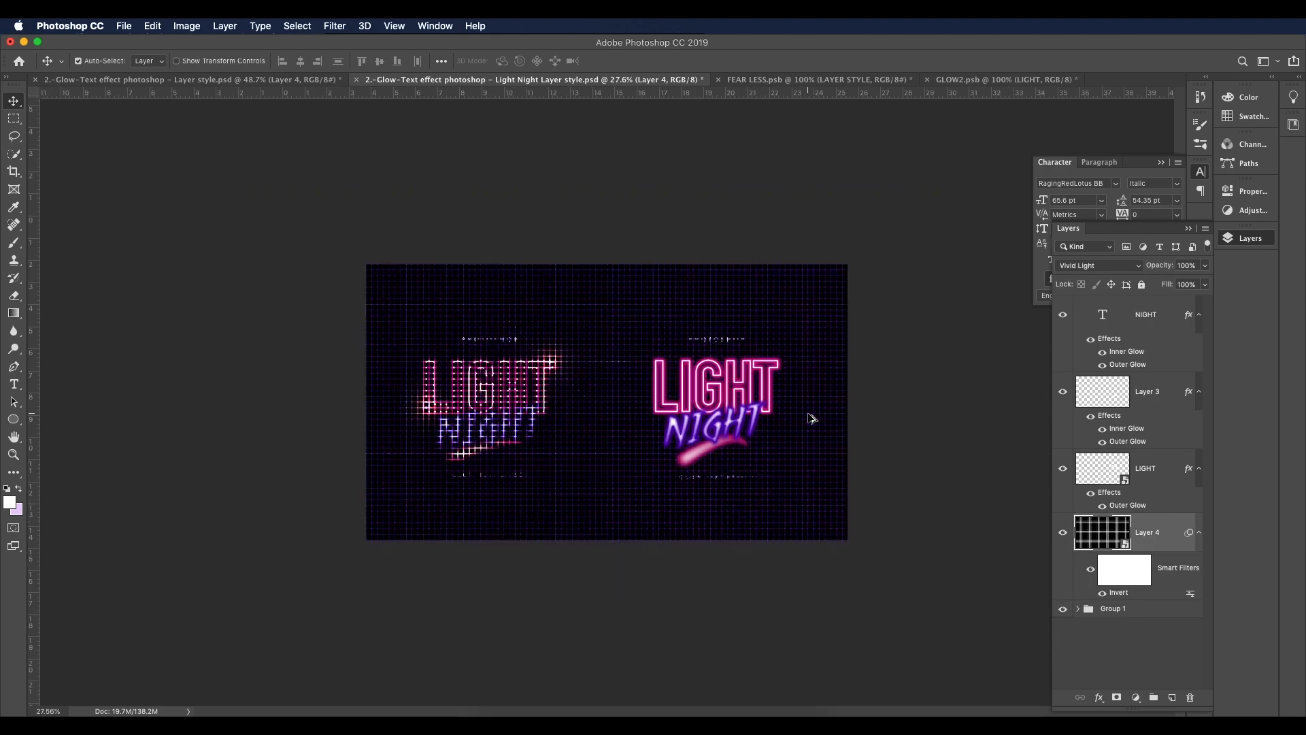
Step: Move the copied PHOTOSHOP and GLOW TEXT EFFECT text layers out of Group 1 to sit above the grid layer
{"action": "left_click", "coordinate": [1079, 609]}
{"action": "scroll", "coordinate": [1147, 624], "scroll_direction": "down", "scroll_amount": 1}
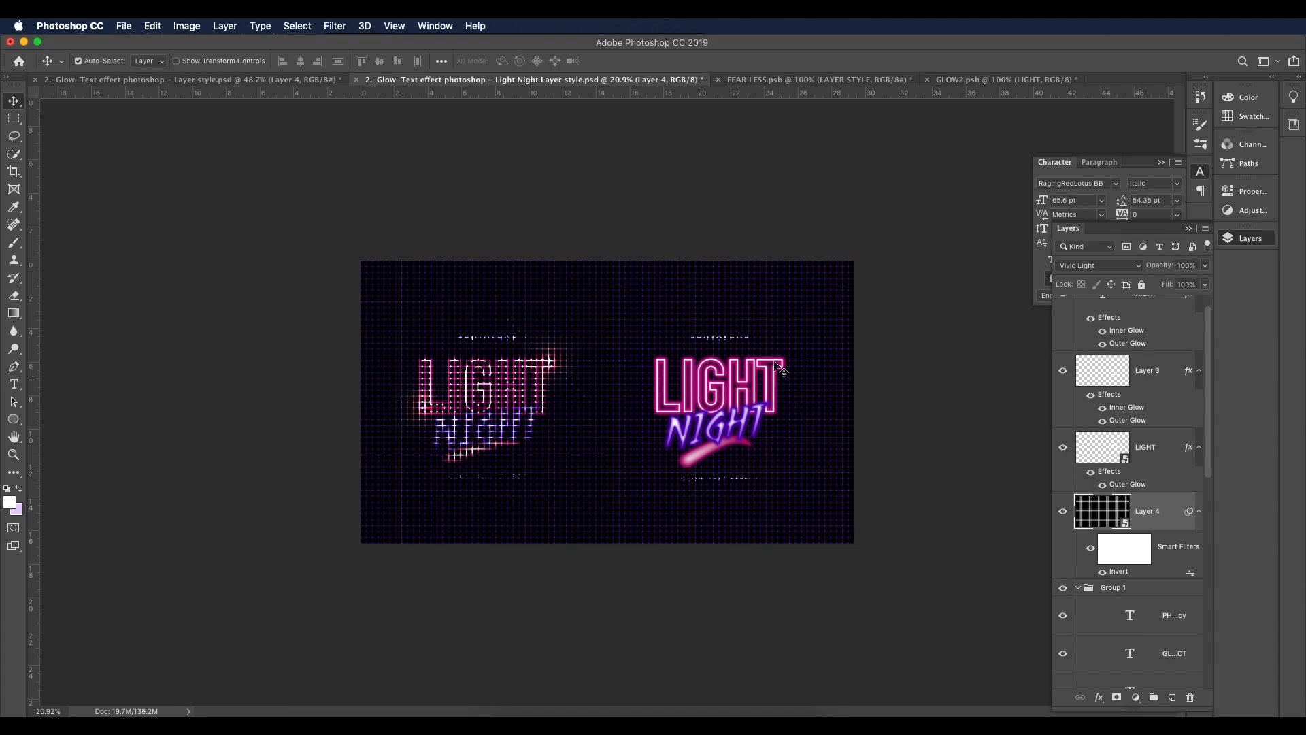
{"action": "left_click", "coordinate": [1177, 616]}
{"action": "left_click", "coordinate": [1169, 657], "text": "shift"}
{"action": "left_click_drag", "start_coordinate": [1168, 658], "coordinate": [1150, 493]}
{"action": "key", "text": "super+0"}
{"action": "scroll", "coordinate": [778, 368], "scroll_direction": "up", "scroll_amount": 5}
{"action": "scroll", "coordinate": [778, 368], "scroll_direction": "down", "scroll_amount": 5}
{"action": "scroll", "coordinate": [1125, 549], "scroll_direction": "down", "scroll_amount": 2}
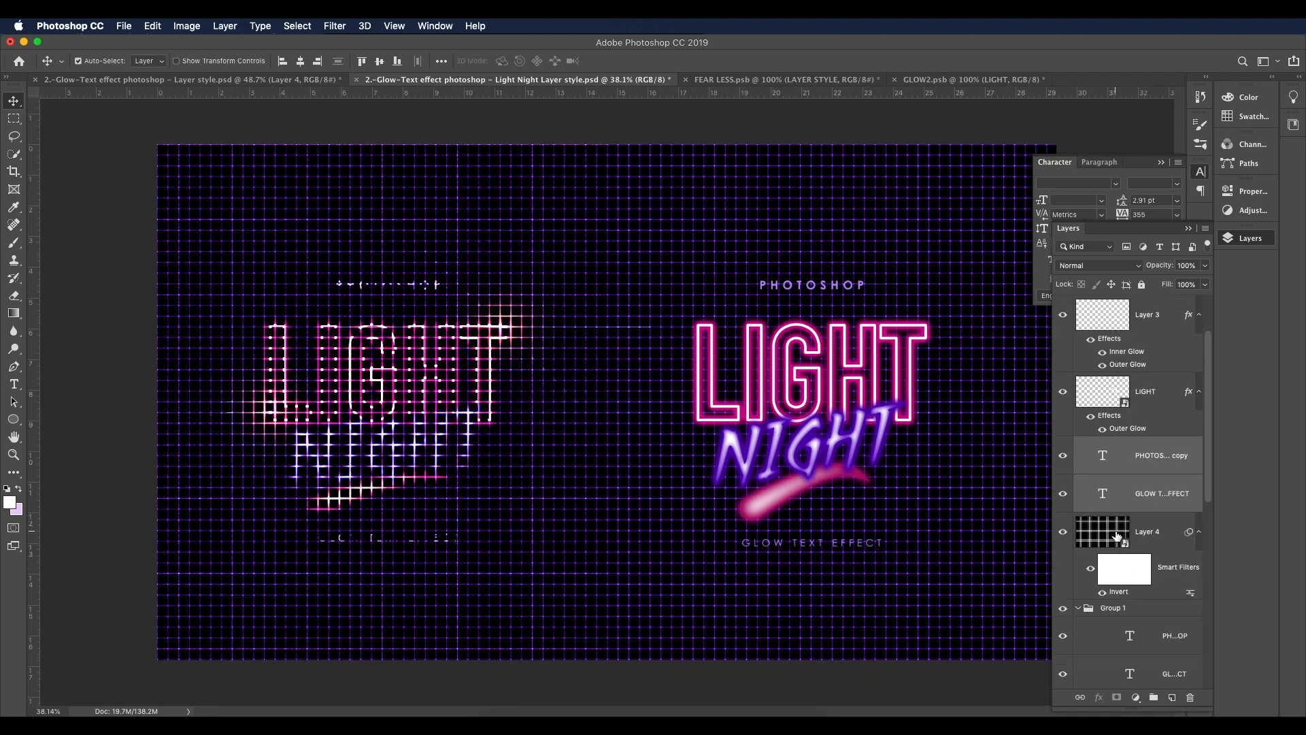
Step: Lower the opacity of the grid layer to 26%
{"action": "left_click", "coordinate": [1116, 538]}
{"action": "left_click", "coordinate": [1204, 266]}
{"action": "left_click_drag", "start_coordinate": [1203, 282], "coordinate": [1165, 284]}
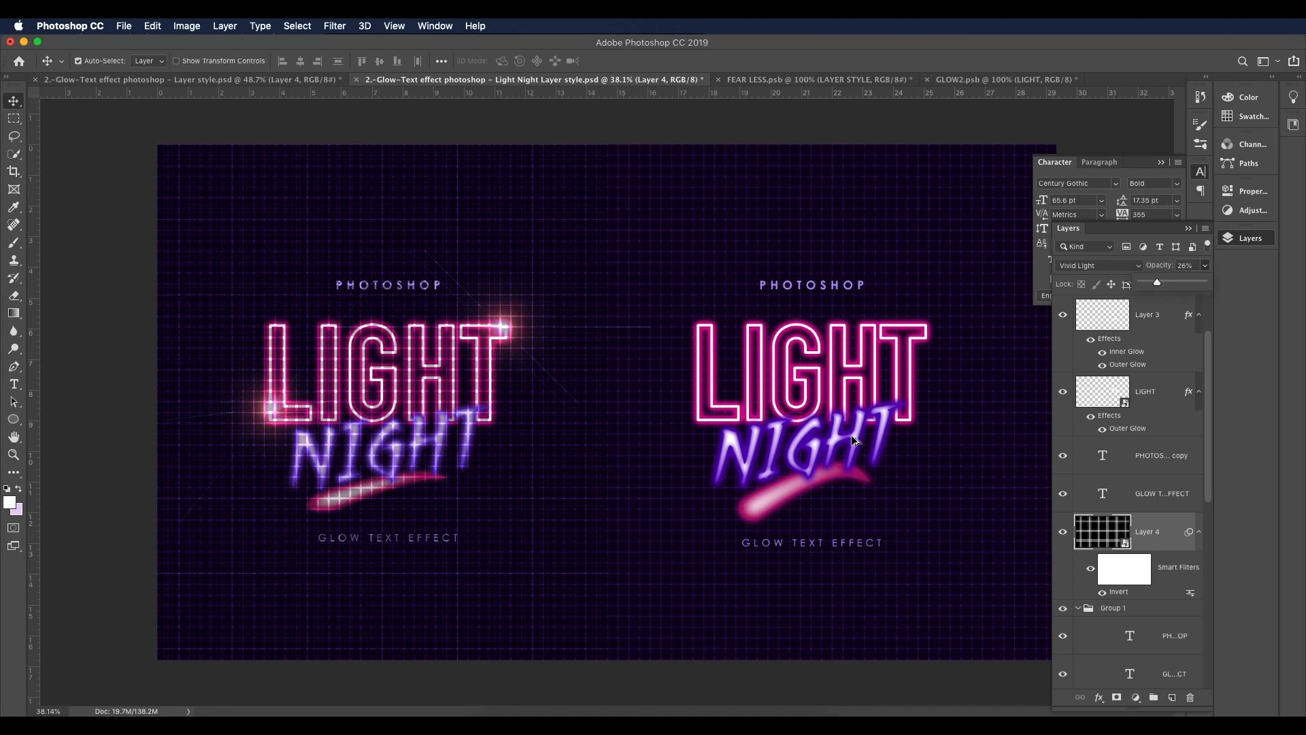
Step: Select the right half of the canvas and add a layer mask that limits the grid layer to that half
{"action": "scroll", "coordinate": [888, 455], "scroll_direction": "down", "scroll_amount": 2}
{"action": "scroll", "coordinate": [656, 227], "scroll_direction": "down", "scroll_amount": 2}
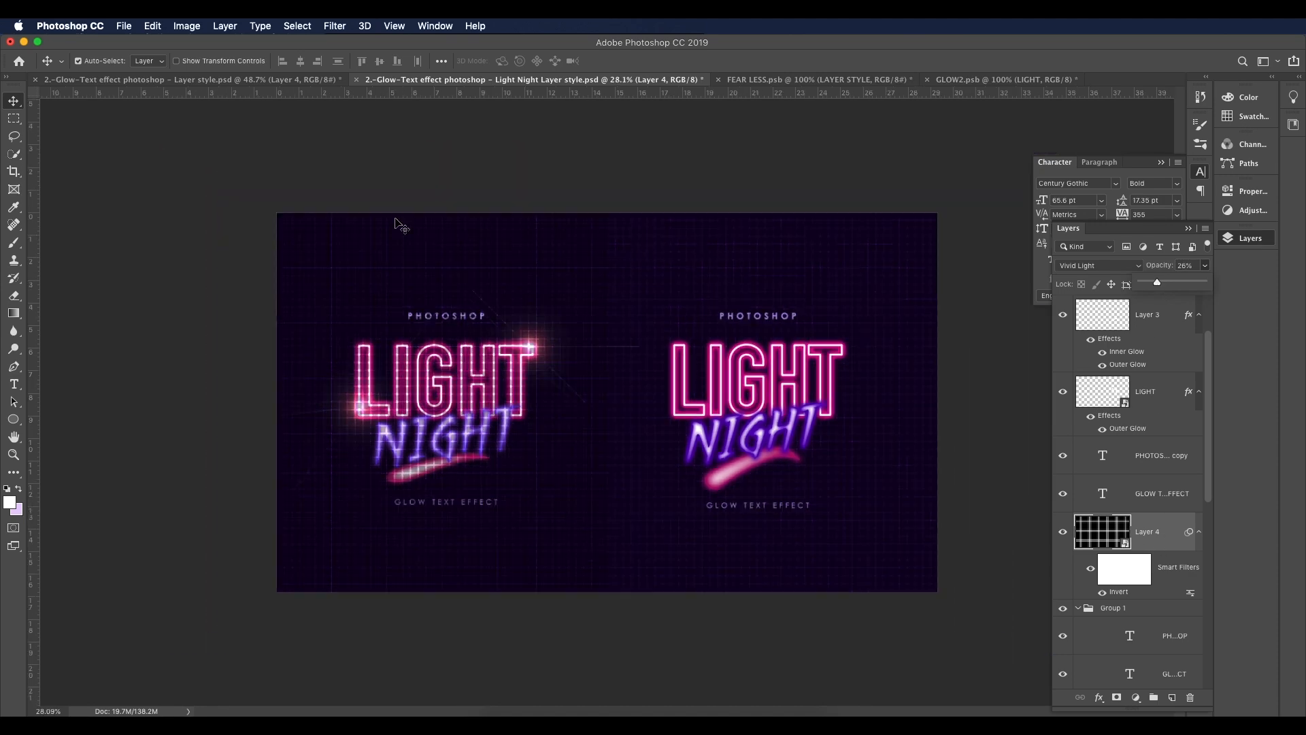
{"action": "left_click", "coordinate": [16, 121]}
{"action": "left_click_drag", "start_coordinate": [939, 204], "coordinate": [596, 621]}
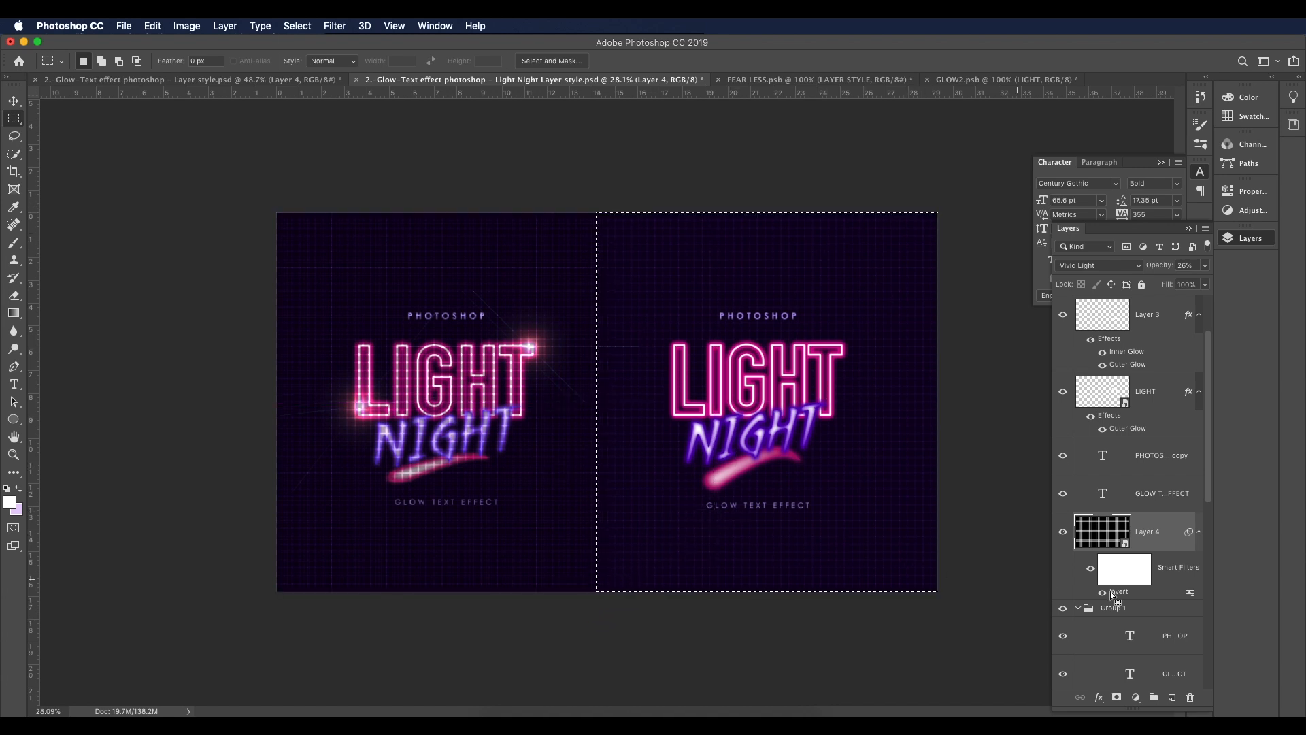
{"action": "left_click", "coordinate": [1116, 697]}
{"action": "scroll", "coordinate": [788, 338], "scroll_direction": "up", "scroll_amount": 5}
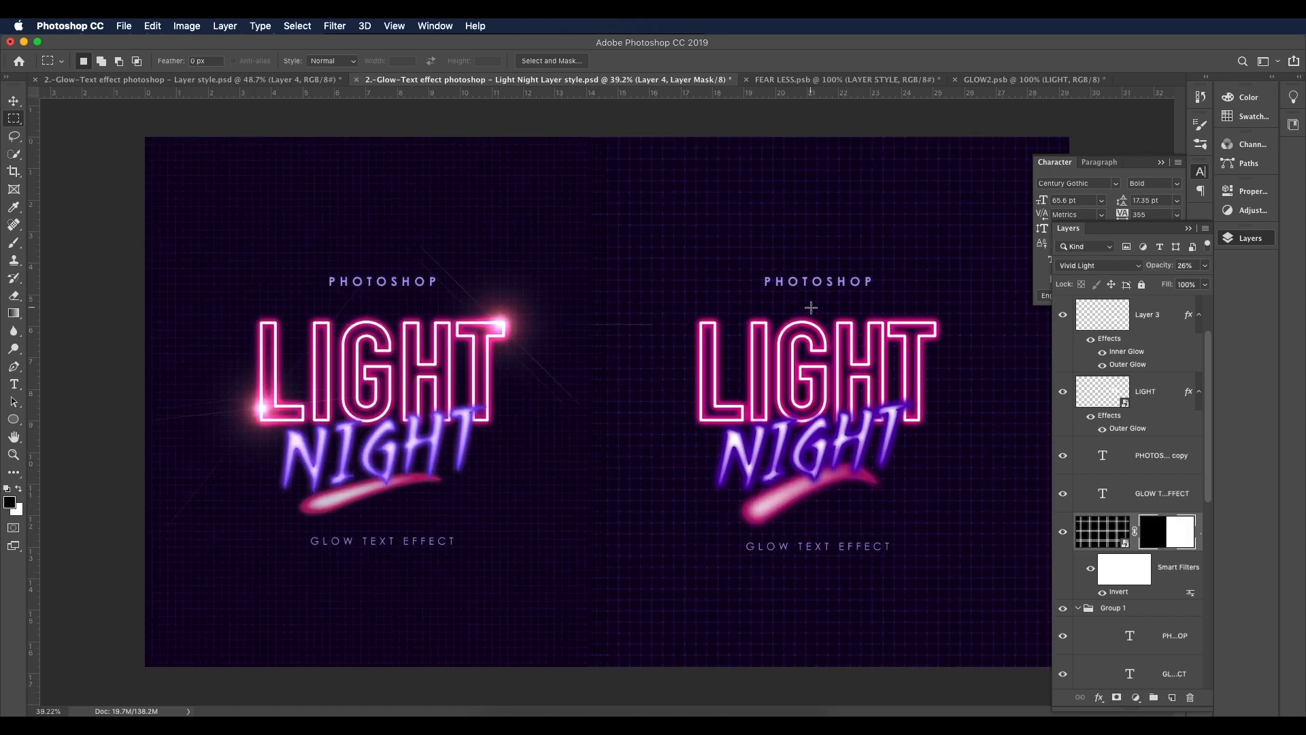
{"action": "scroll", "coordinate": [787, 338], "scroll_direction": "up", "scroll_amount": 3}
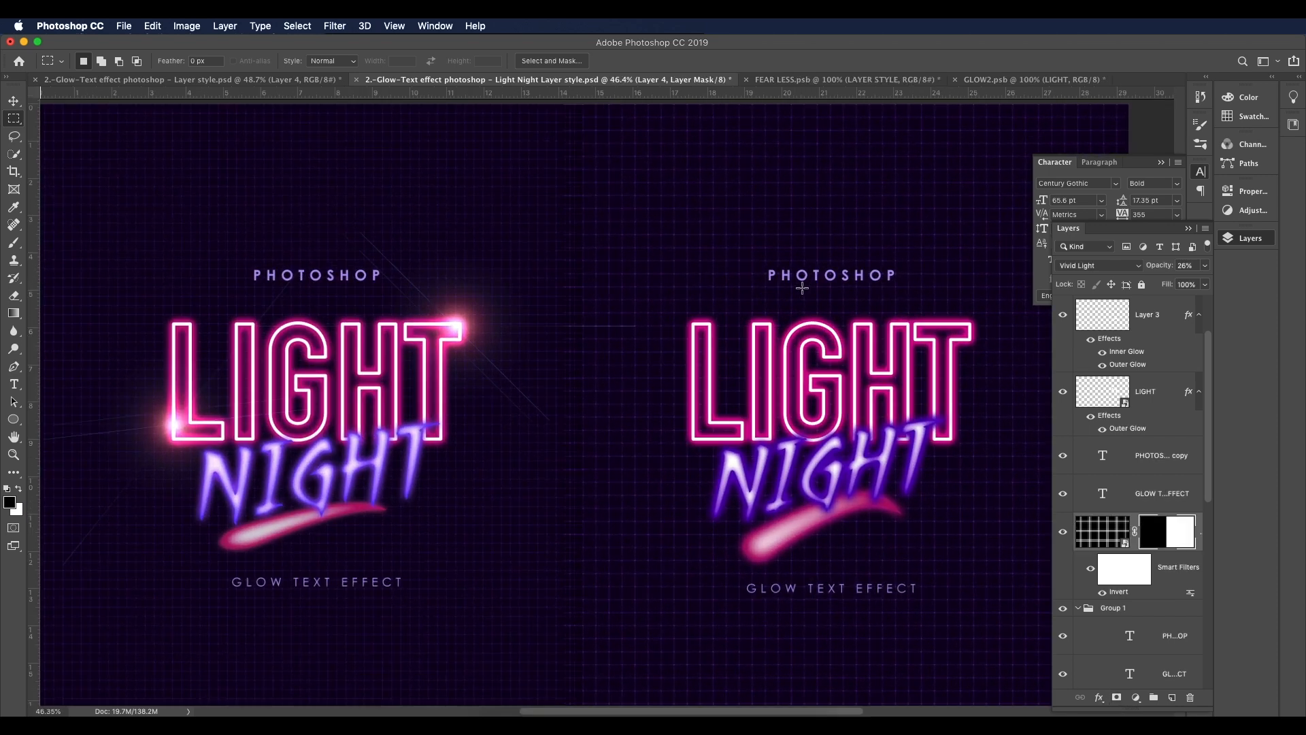
Step: Lower the opacity of the masked grid layer to 17%
{"action": "left_click", "coordinate": [1115, 548]}
{"action": "left_click", "coordinate": [1205, 267]}
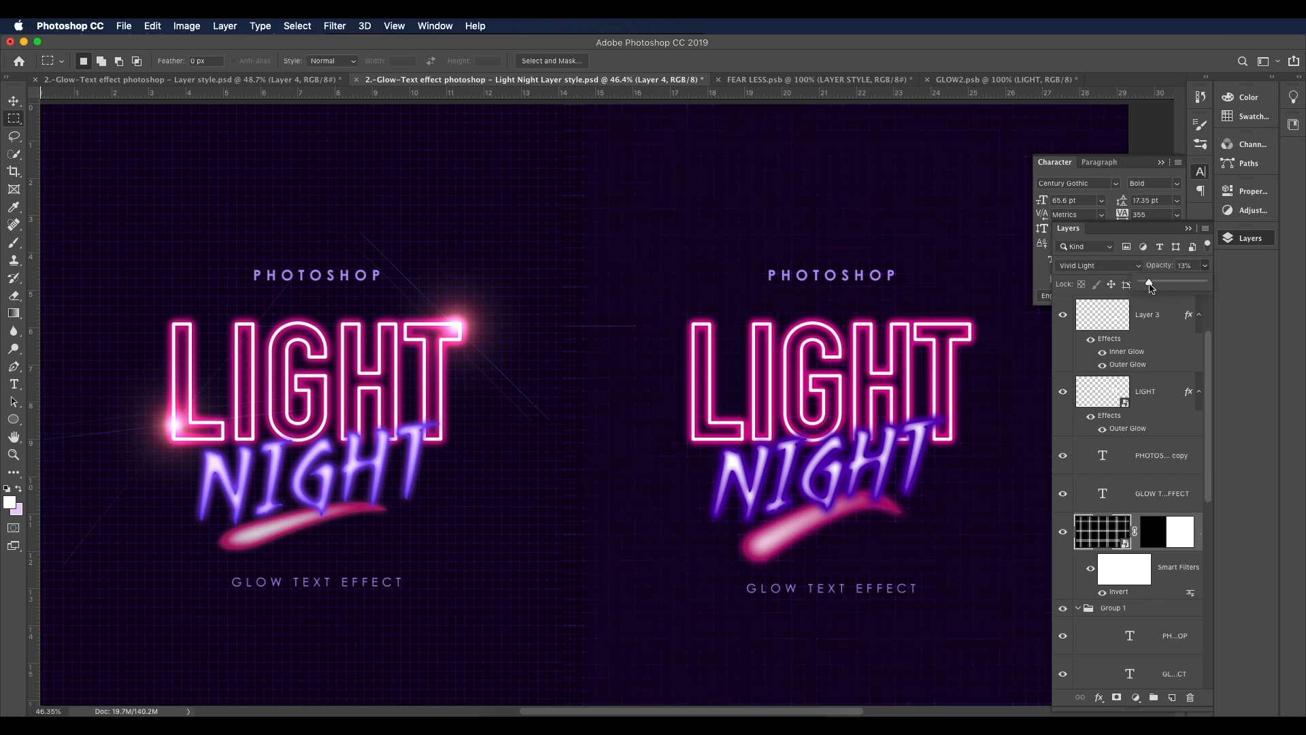
{"action": "scroll", "coordinate": [904, 425], "scroll_direction": "down", "scroll_amount": 5}
{"action": "scroll", "coordinate": [725, 408], "scroll_direction": "up", "scroll_amount": 3}
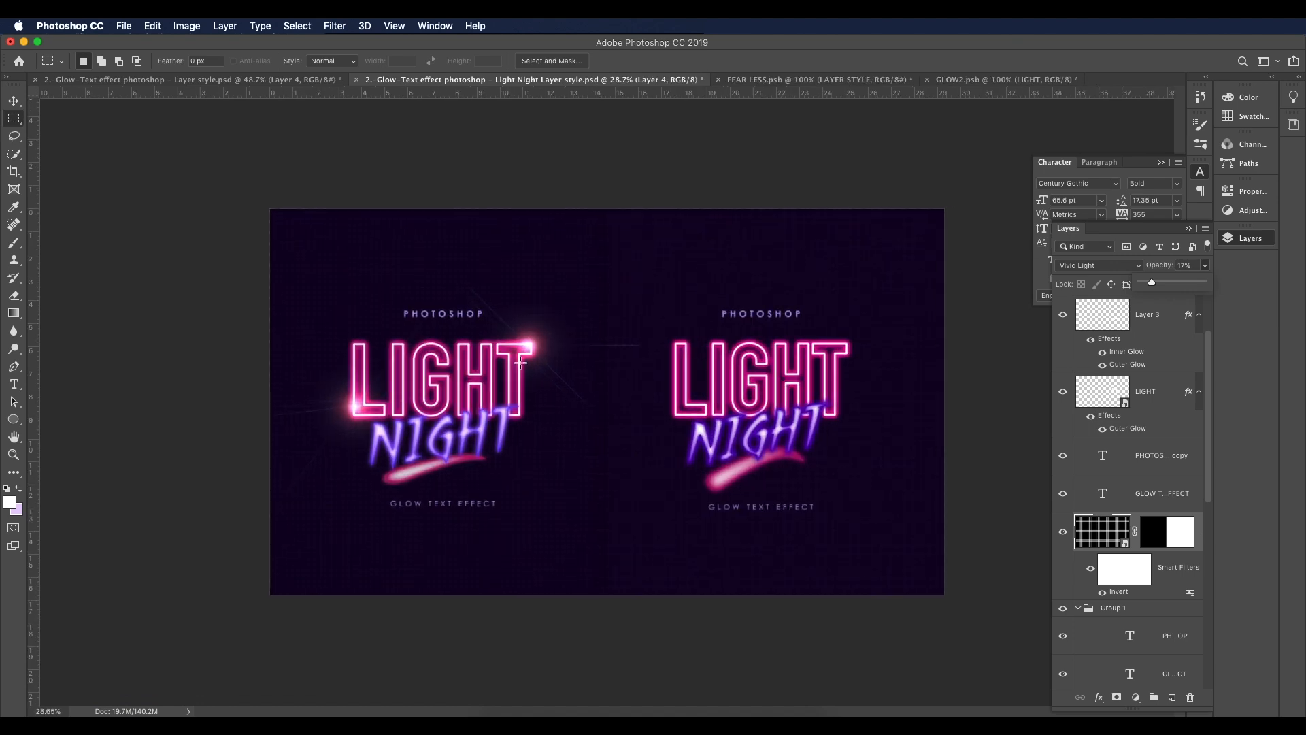
{"action": "scroll", "coordinate": [539, 347], "scroll_direction": "up", "scroll_amount": 1}
{"action": "scroll", "coordinate": [539, 347], "scroll_direction": "up", "scroll_amount": 2}
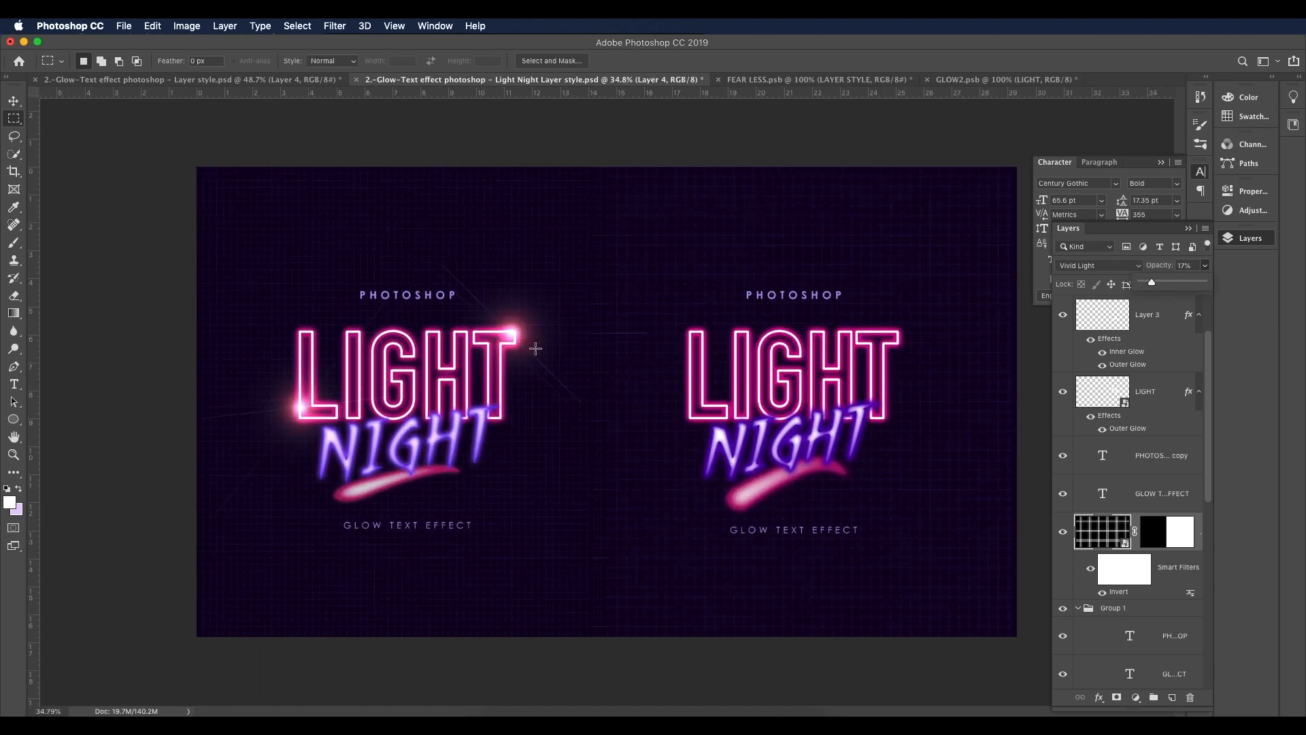
Step: Add a new layer above the NIGHT text layer and fill it with black
{"action": "left_click", "coordinate": [1182, 348]}
{"action": "scroll", "coordinate": [1204, 653], "scroll_direction": "up", "scroll_amount": 1}
{"action": "scroll", "coordinate": [1189, 349], "scroll_direction": "up", "scroll_amount": 1}
{"action": "left_click", "coordinate": [1173, 314]}
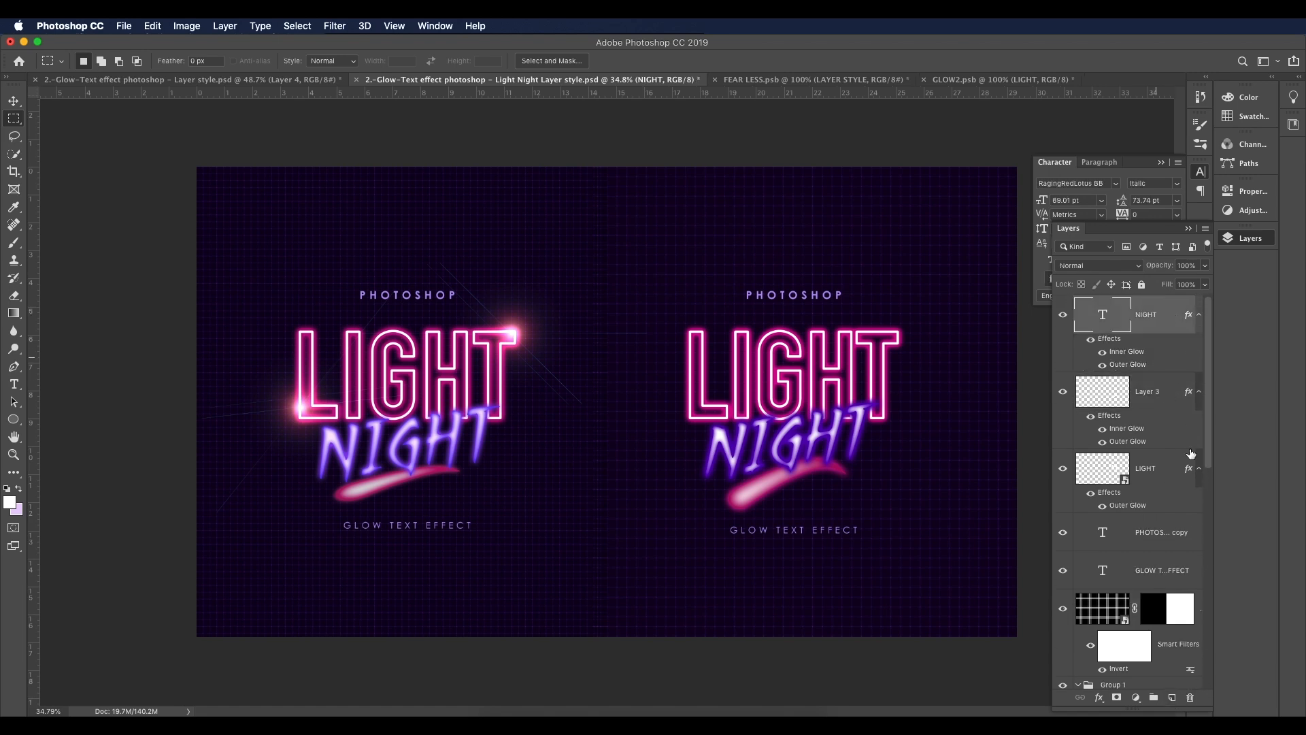
{"action": "left_click", "coordinate": [1172, 697]}
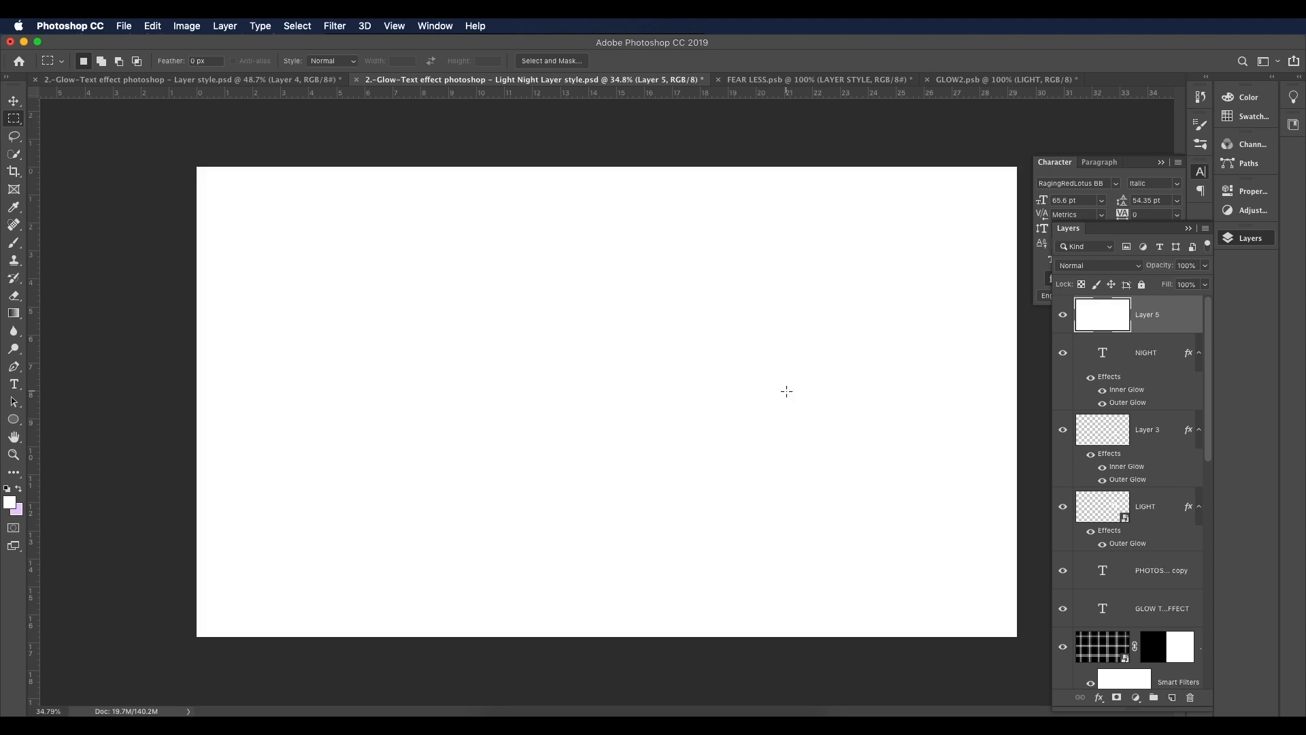
{"action": "left_click", "coordinate": [9, 502]}
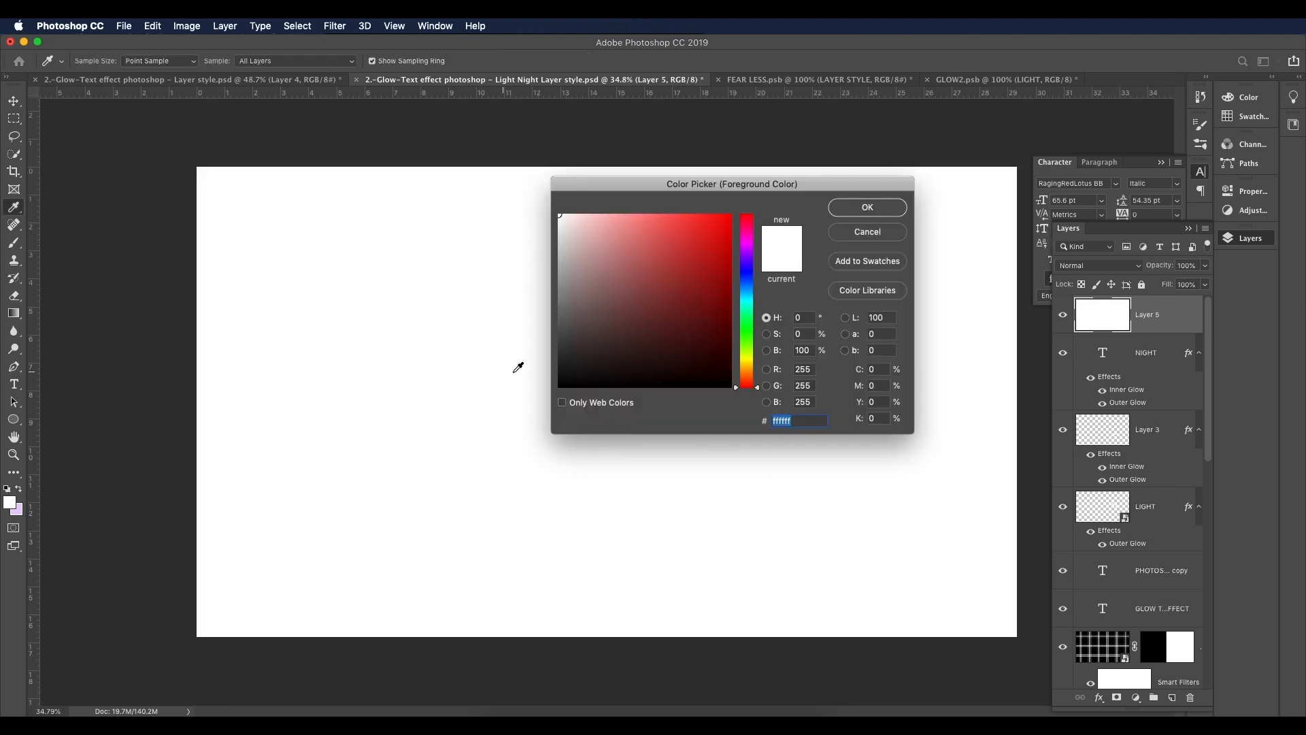
{"action": "left_click", "coordinate": [566, 386]}
{"action": "left_click", "coordinate": [862, 211]}
{"action": "key", "text": "m"}
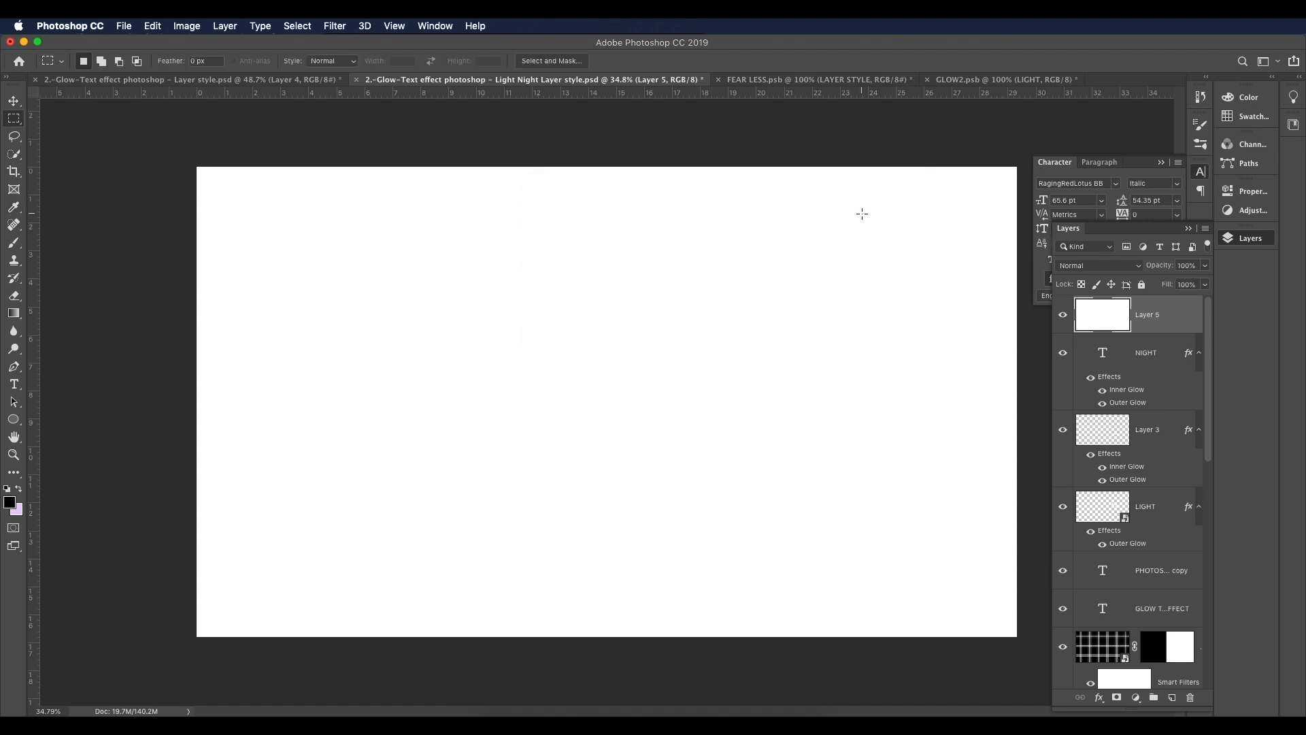
{"action": "key", "text": "alt+BackSpace"}
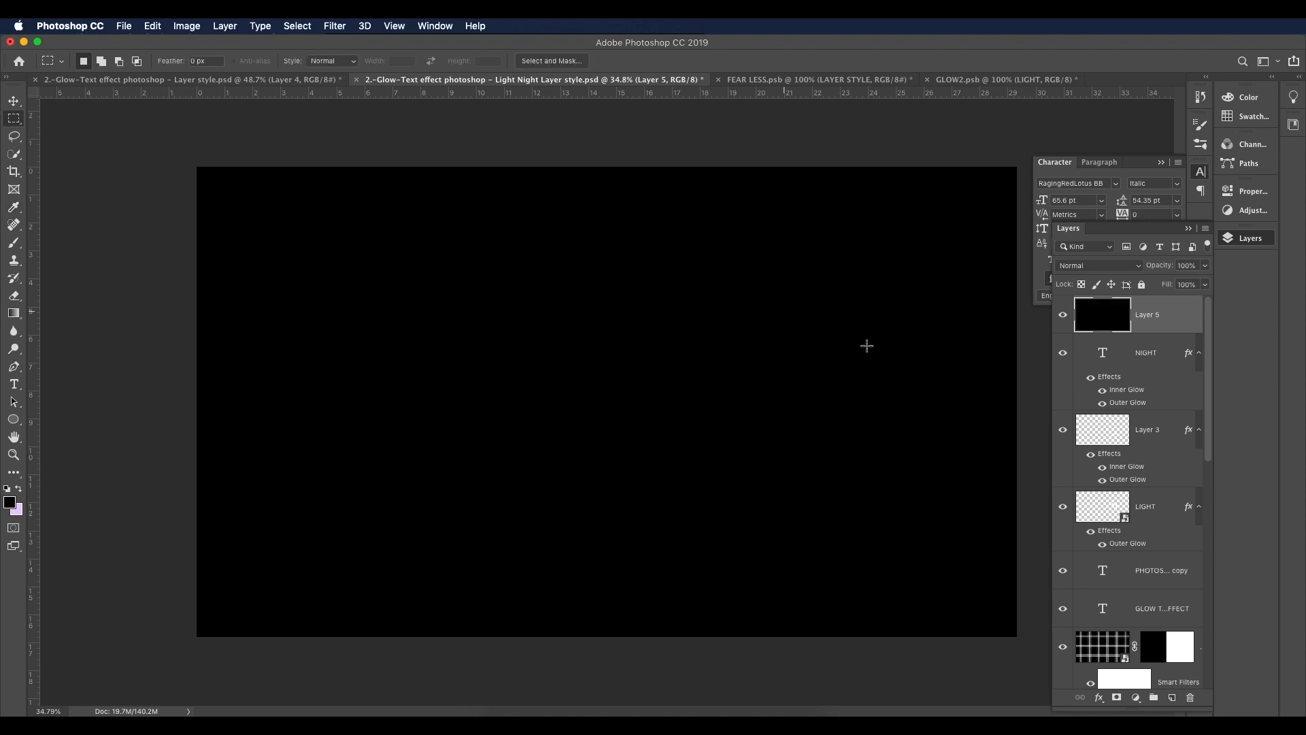
Step: Render a Movie Prime lens flare on the black layer and adjust its brightness
{"action": "left_click", "coordinate": [335, 26]}
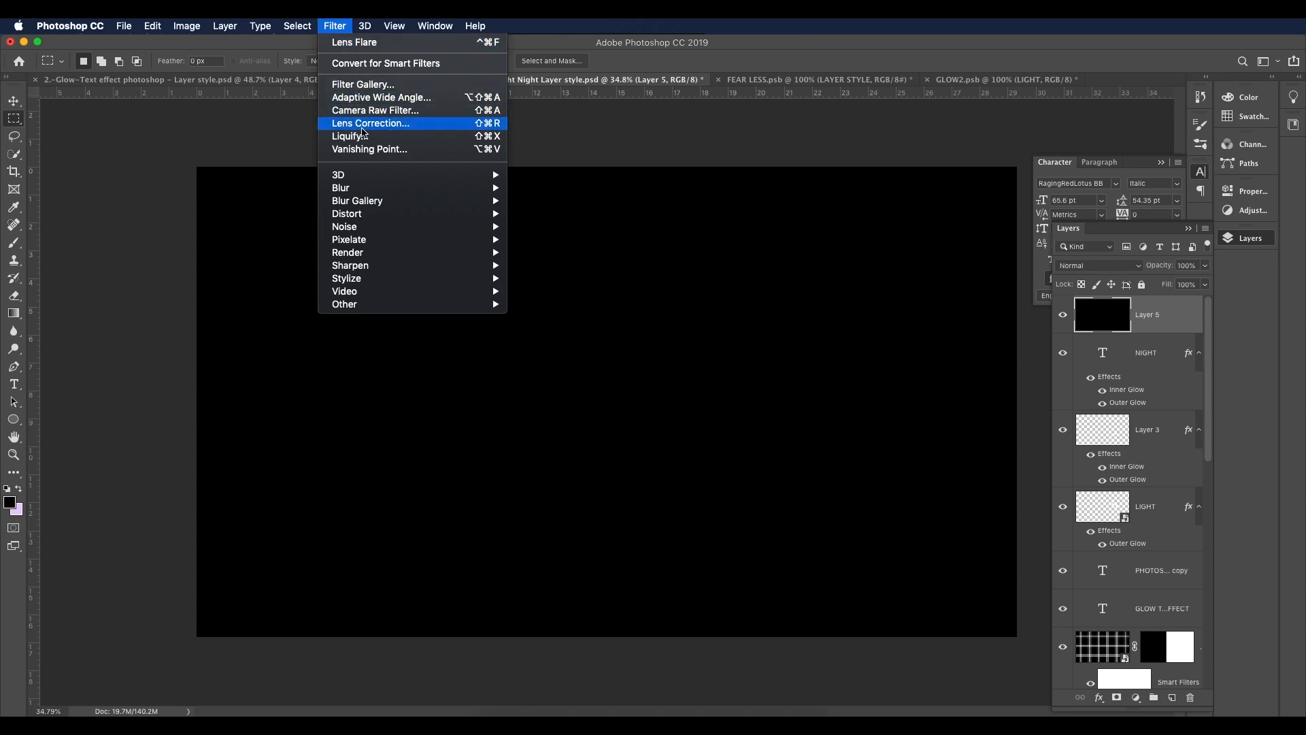
{"action": "mouse_move", "coordinate": [393, 259]}
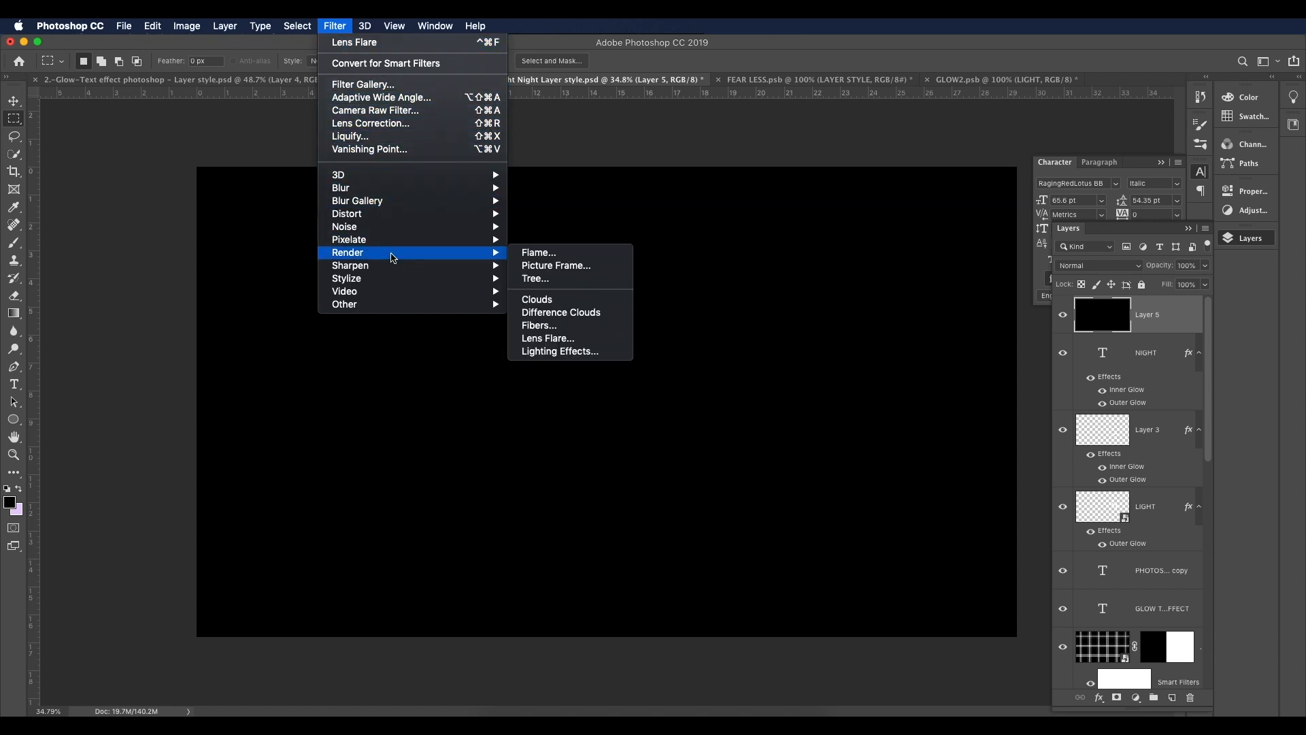
{"action": "left_click", "coordinate": [575, 351]}
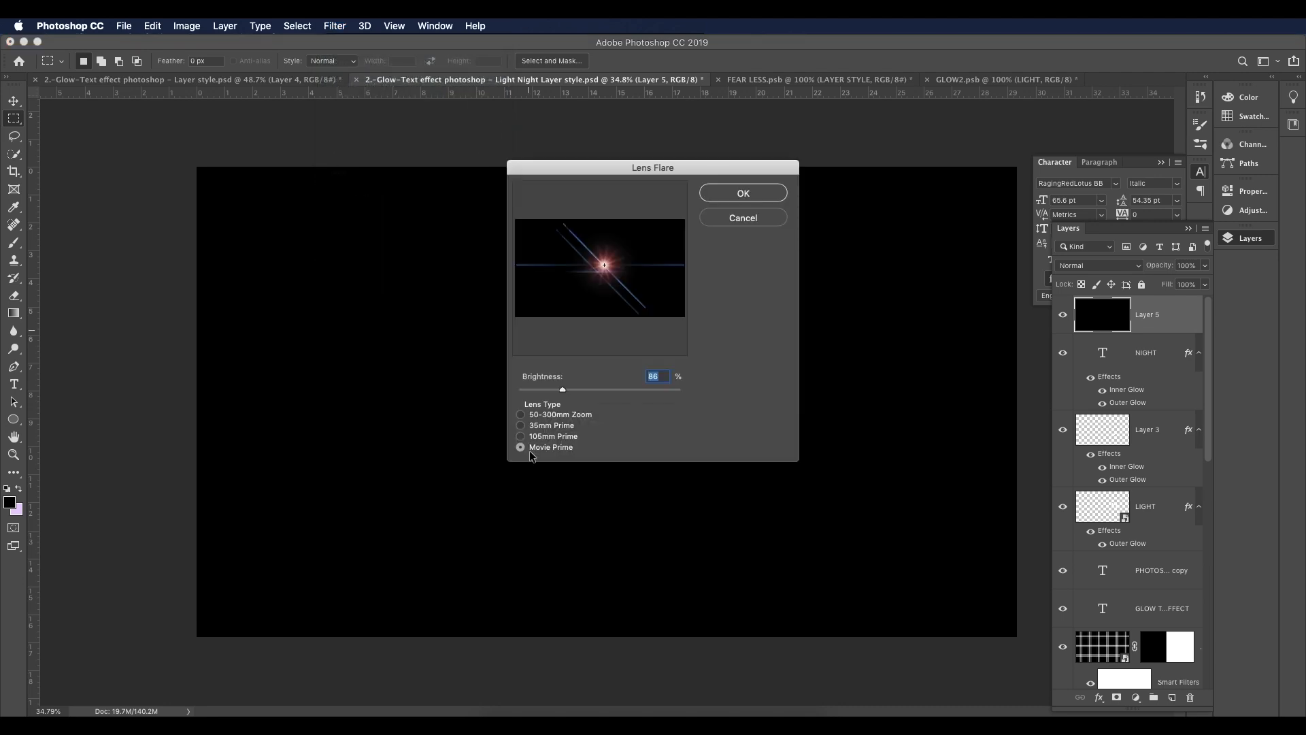
{"action": "left_click", "coordinate": [522, 435]}
{"action": "left_click", "coordinate": [522, 426]}
{"action": "left_click", "coordinate": [521, 415]}
{"action": "left_click", "coordinate": [520, 447]}
{"action": "mouse_move", "coordinate": [558, 390]}
{"action": "left_mouse_down"}
{"action": "mouse_move", "coordinate": [537, 389]}
{"action": "mouse_move", "coordinate": [557, 389]}
{"action": "left_mouse_up"}
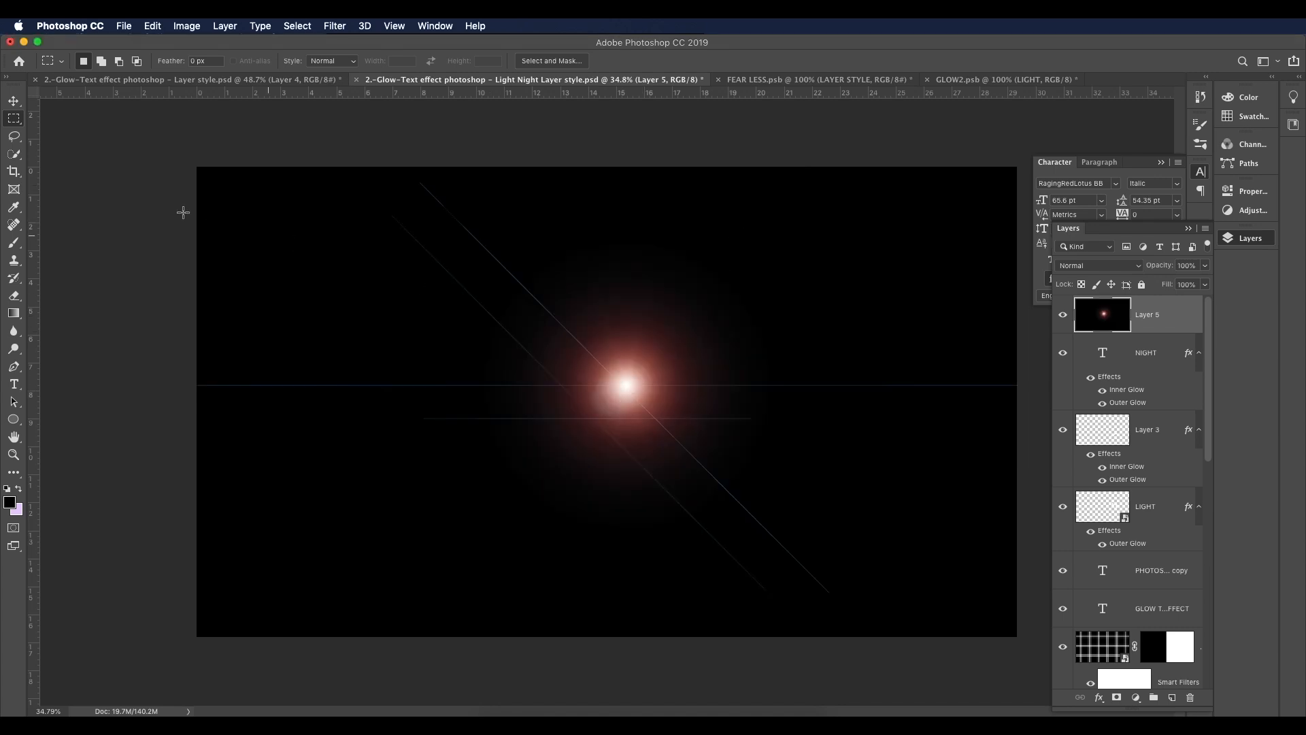
Step: Scale the lens flare layer to 40.24% and move it over the right-hand LIGHT lettering
{"action": "left_click", "coordinate": [14, 100]}
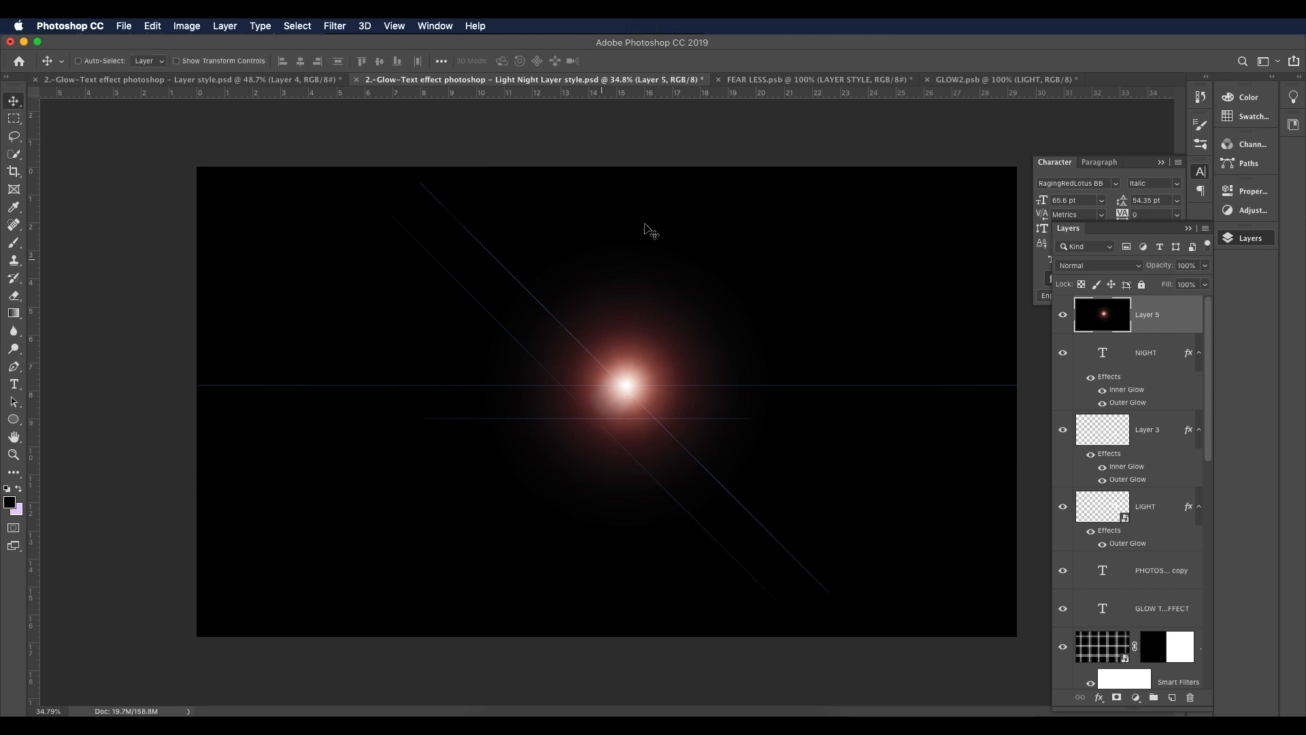
{"action": "key", "text": "super+t"}
{"action": "left_click_drag", "start_coordinate": [1017, 169], "coordinate": [866, 324]}
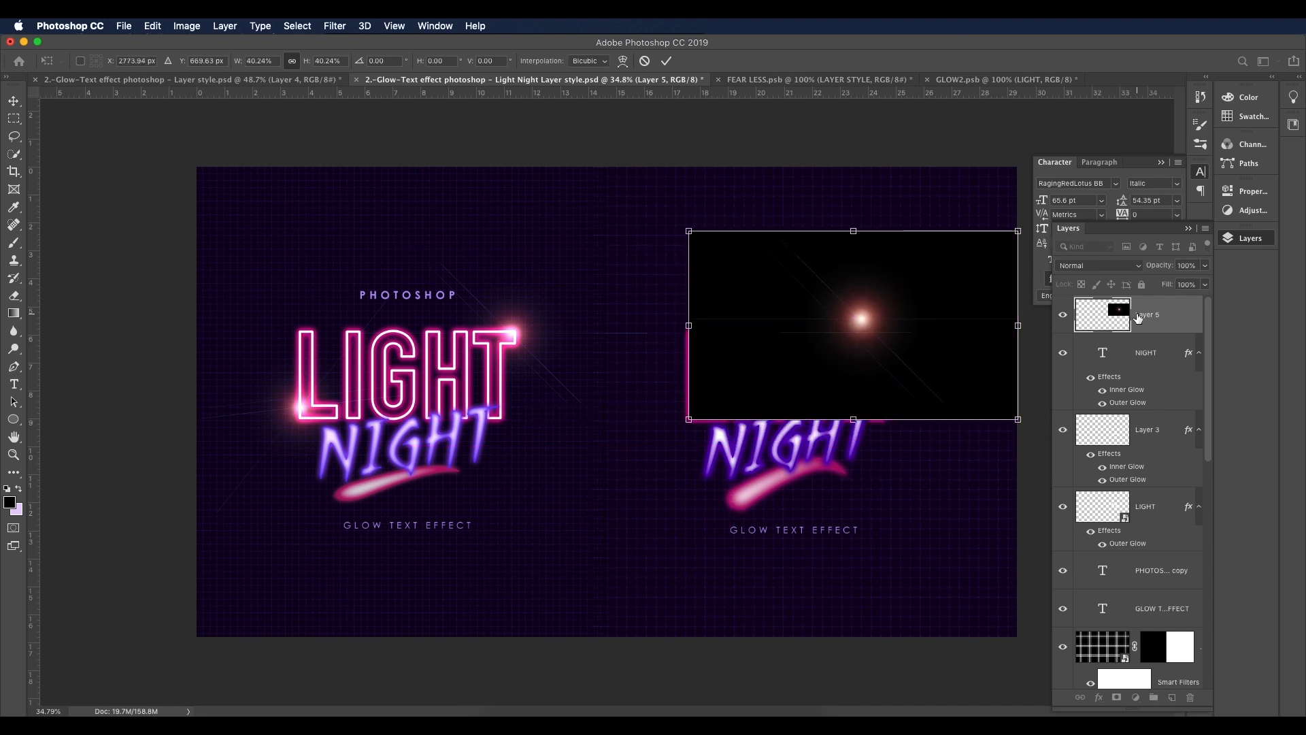
Step: Set the flare layer's blend mode to Screen and position the flare on the upper-right corner of the right-hand T
{"action": "left_click", "coordinate": [1124, 269]}
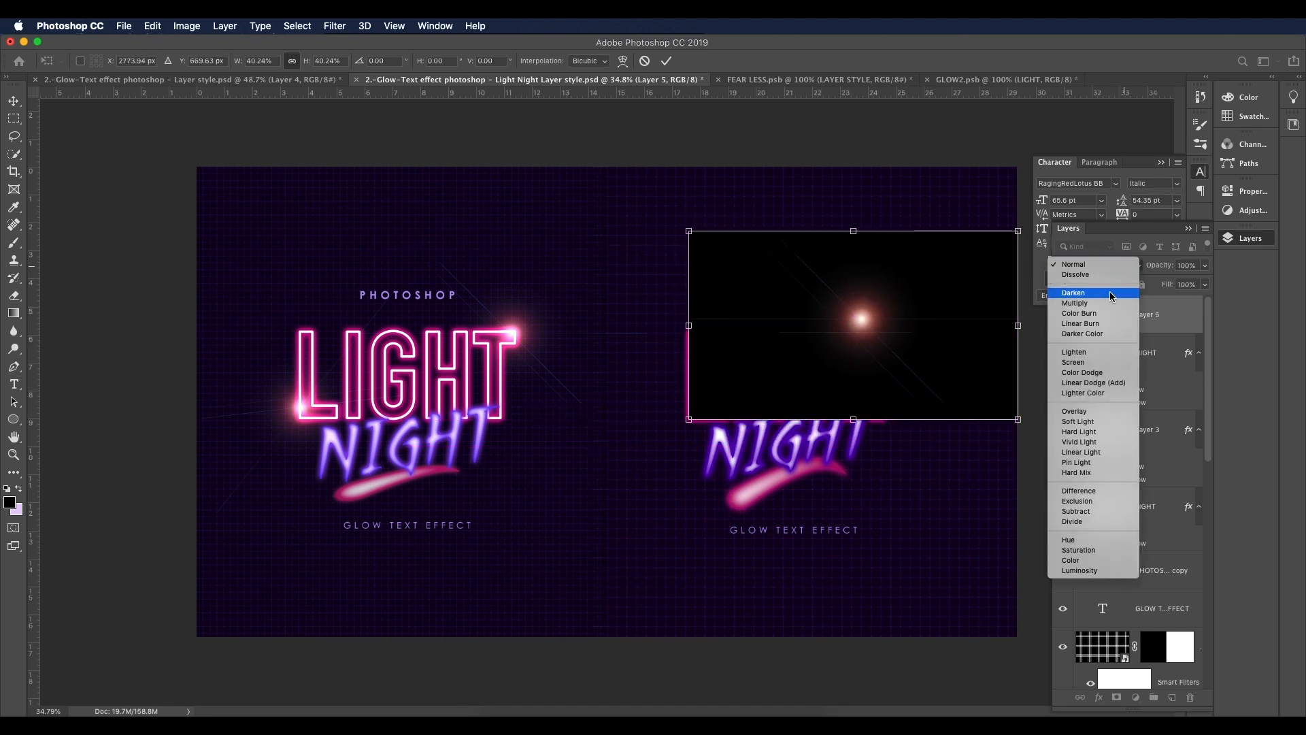
{"action": "left_click", "coordinate": [1087, 365]}
{"action": "left_click_drag", "start_coordinate": [870, 322], "coordinate": [903, 340]}
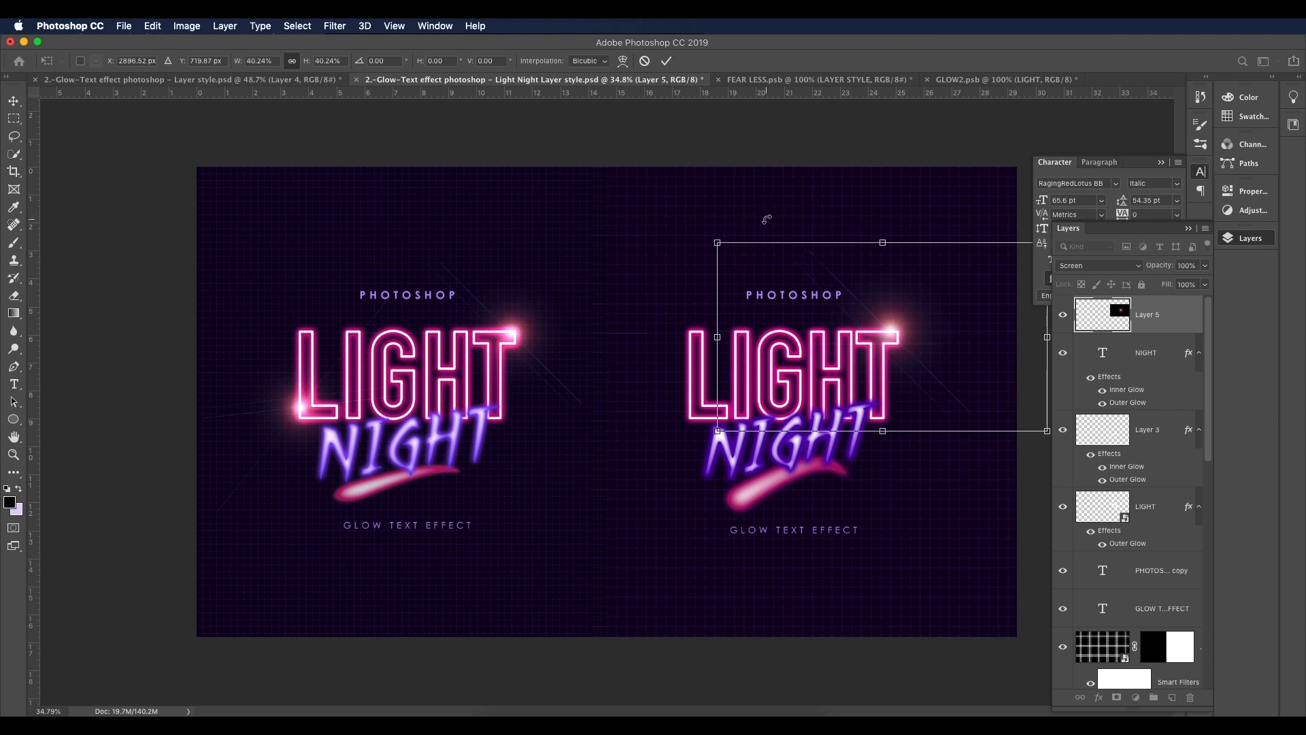
{"action": "key", "text": "Return"}
Step: Change the flare layer's blend mode to Linear Dodge (Add)
{"action": "scroll", "coordinate": [932, 350], "scroll_direction": "up", "scroll_amount": 1}
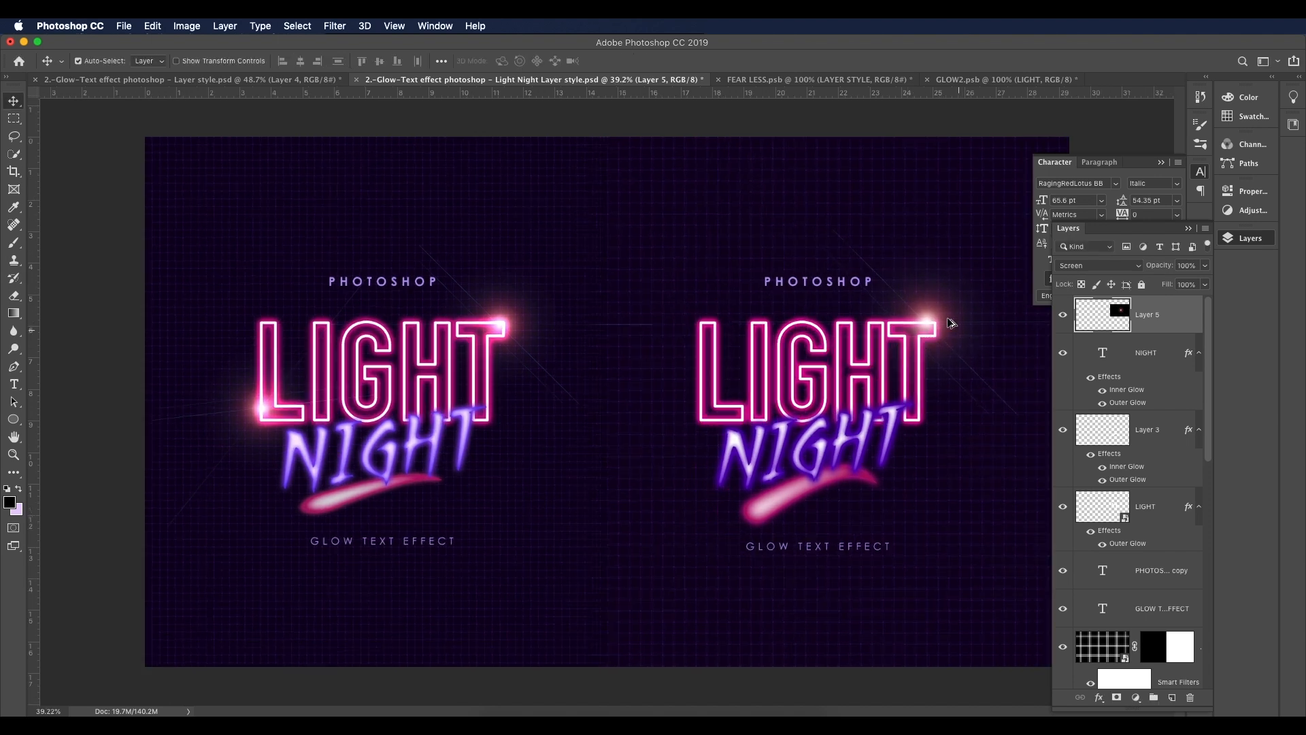
{"action": "scroll", "coordinate": [956, 329], "scroll_direction": "up", "scroll_amount": 1}
{"action": "left_click", "coordinate": [1103, 266]}
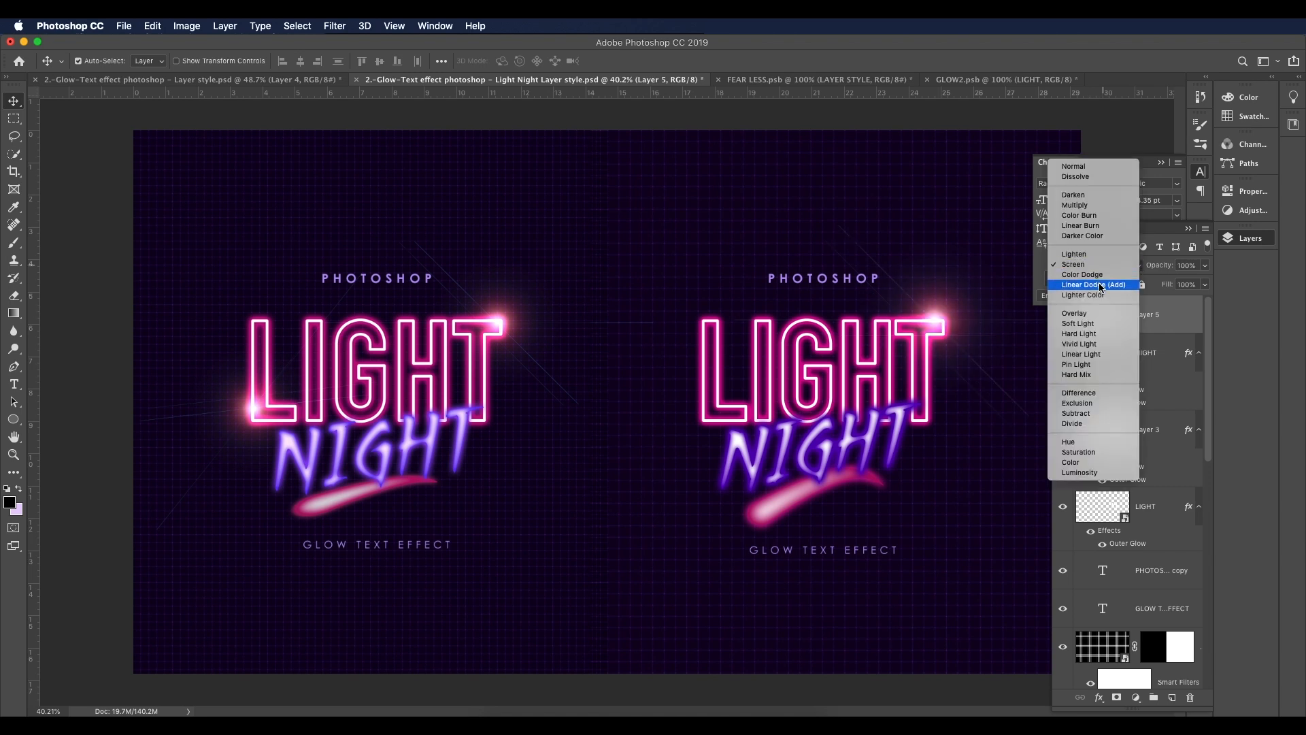
{"action": "left_click", "coordinate": [1088, 285]}
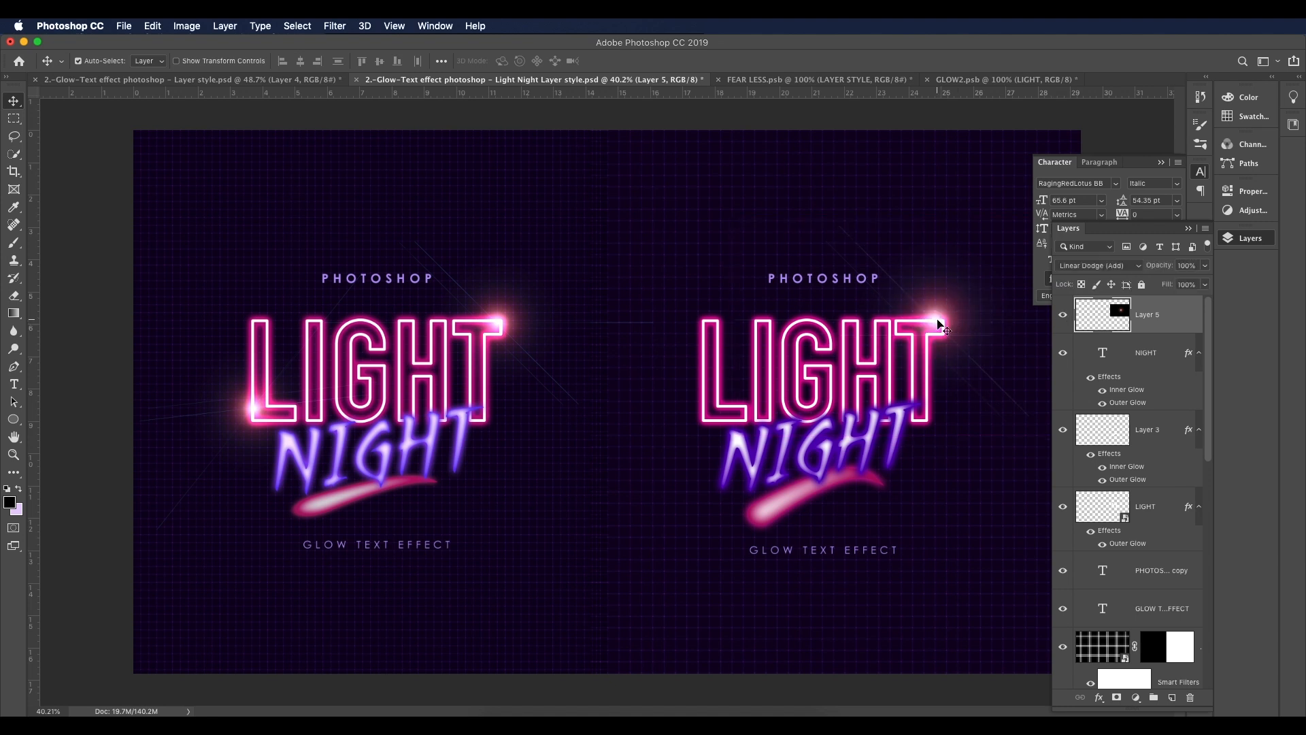
Step: Duplicate the flare onto the lower-left corner of the right-hand L and rotate the copy
{"action": "left_click_drag", "start_coordinate": [878, 350], "coordinate": [708, 422]}
{"action": "key", "text": "super+t"}
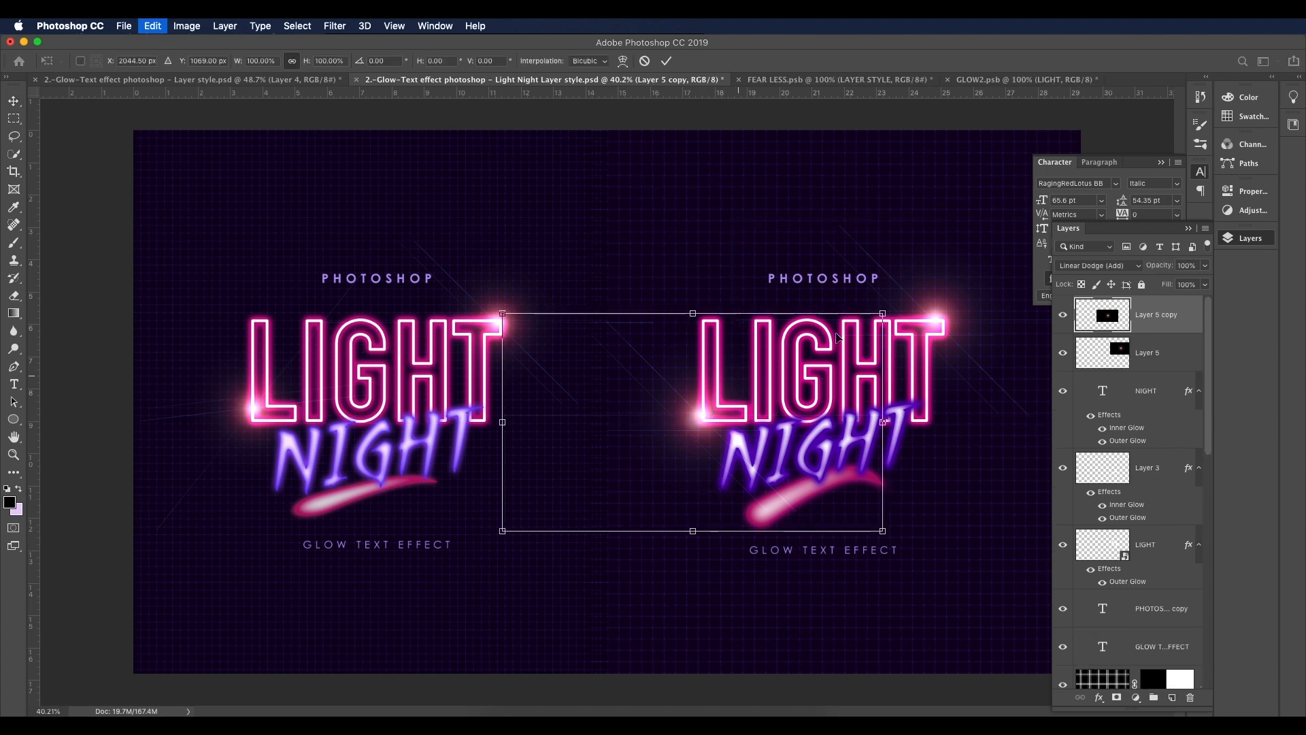
{"action": "left_click_drag", "start_coordinate": [896, 312], "coordinate": [708, 410]}
{"action": "key", "text": "Return"}
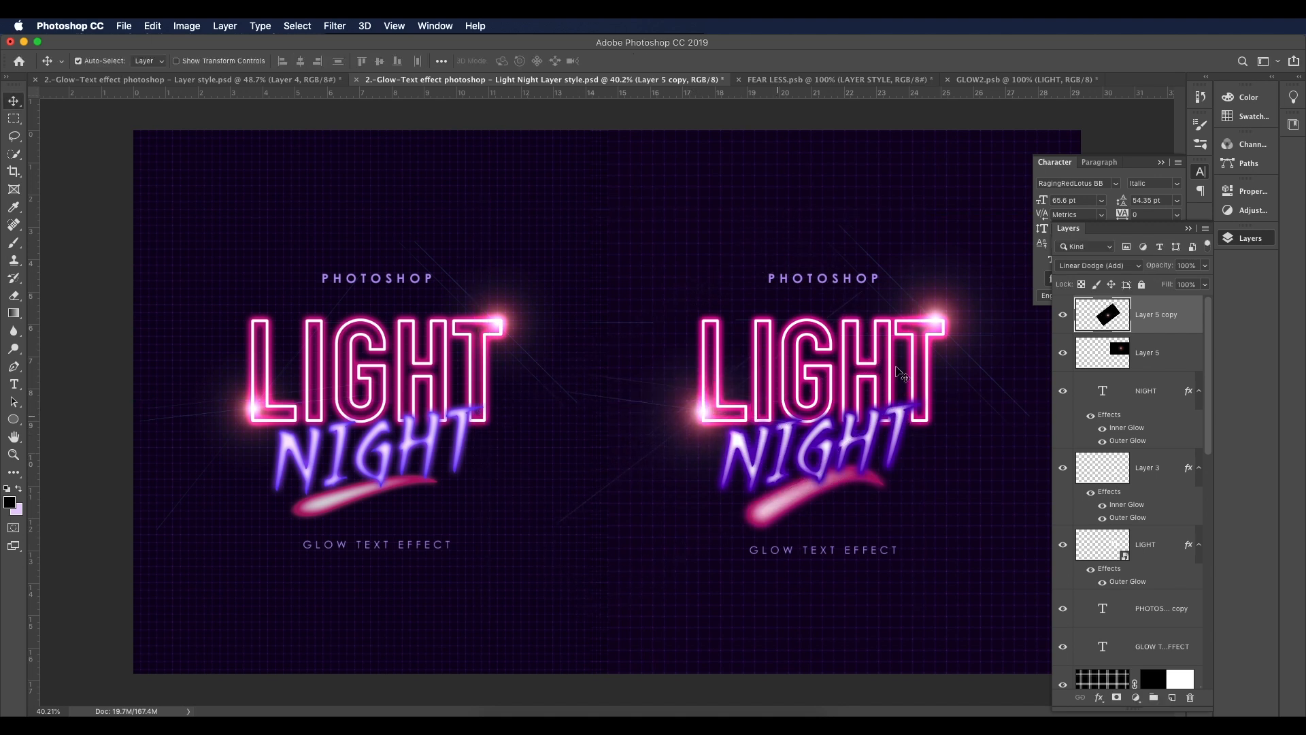
Step: Examine the flares and grid on the recreated LIGHT NIGHT artwork against the finished example
{"action": "left_click", "coordinate": [937, 325]}
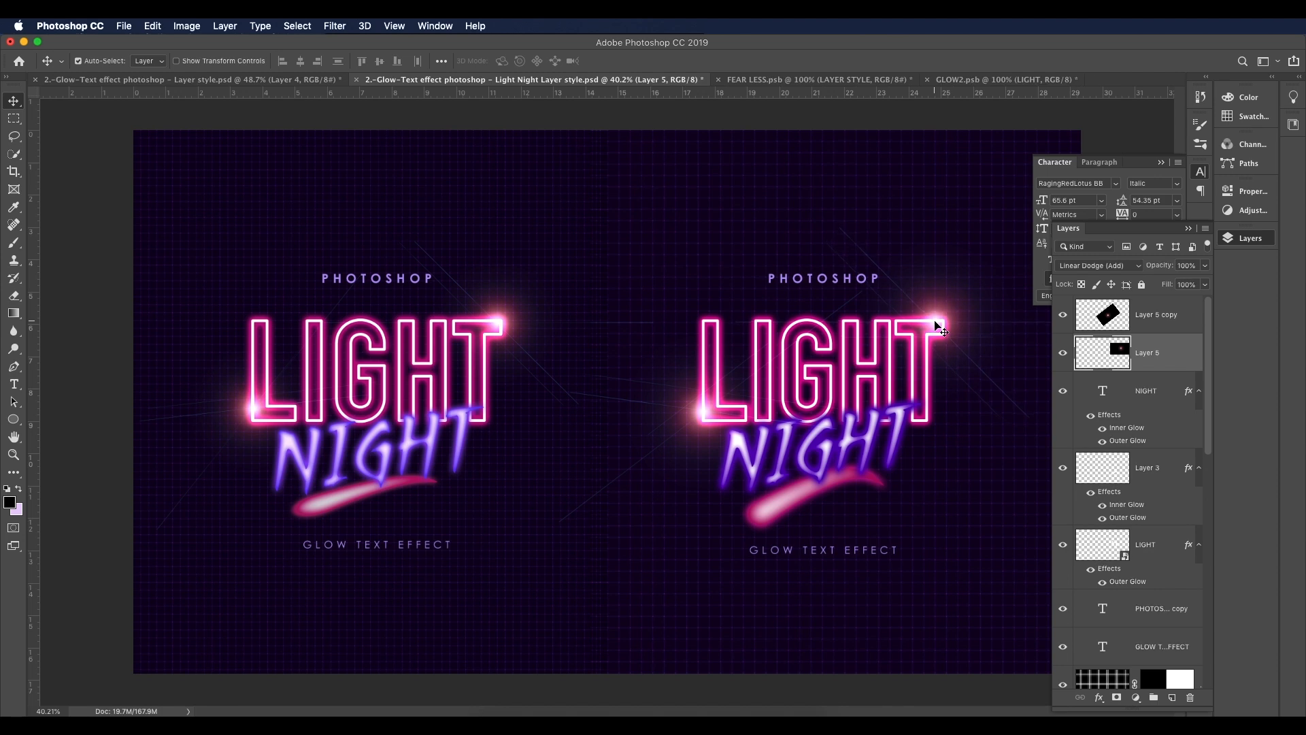
{"action": "scroll", "coordinate": [941, 368], "scroll_direction": "down", "scroll_amount": 5}
{"action": "left_click", "coordinate": [912, 380]}
{"action": "scroll", "coordinate": [850, 378], "scroll_direction": "up", "scroll_amount": 5}
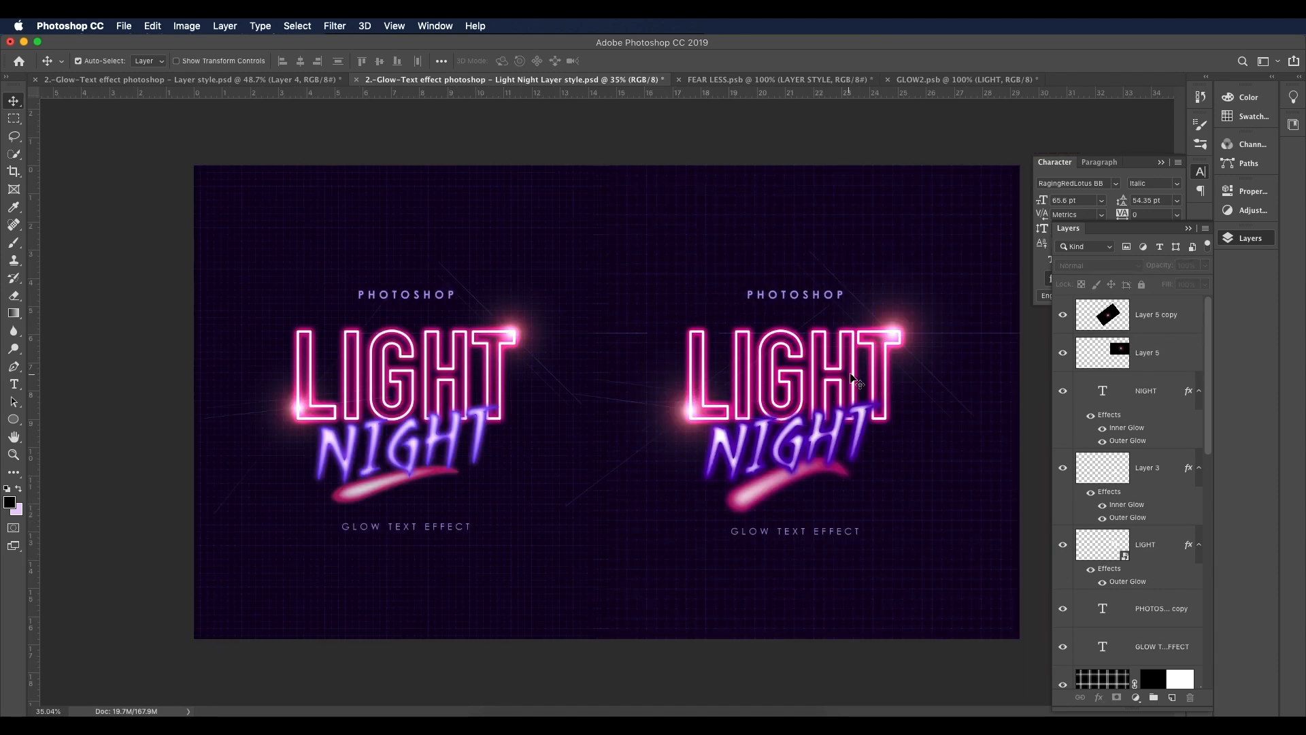
{"action": "scroll", "coordinate": [782, 371], "scroll_direction": "up", "scroll_amount": 2}
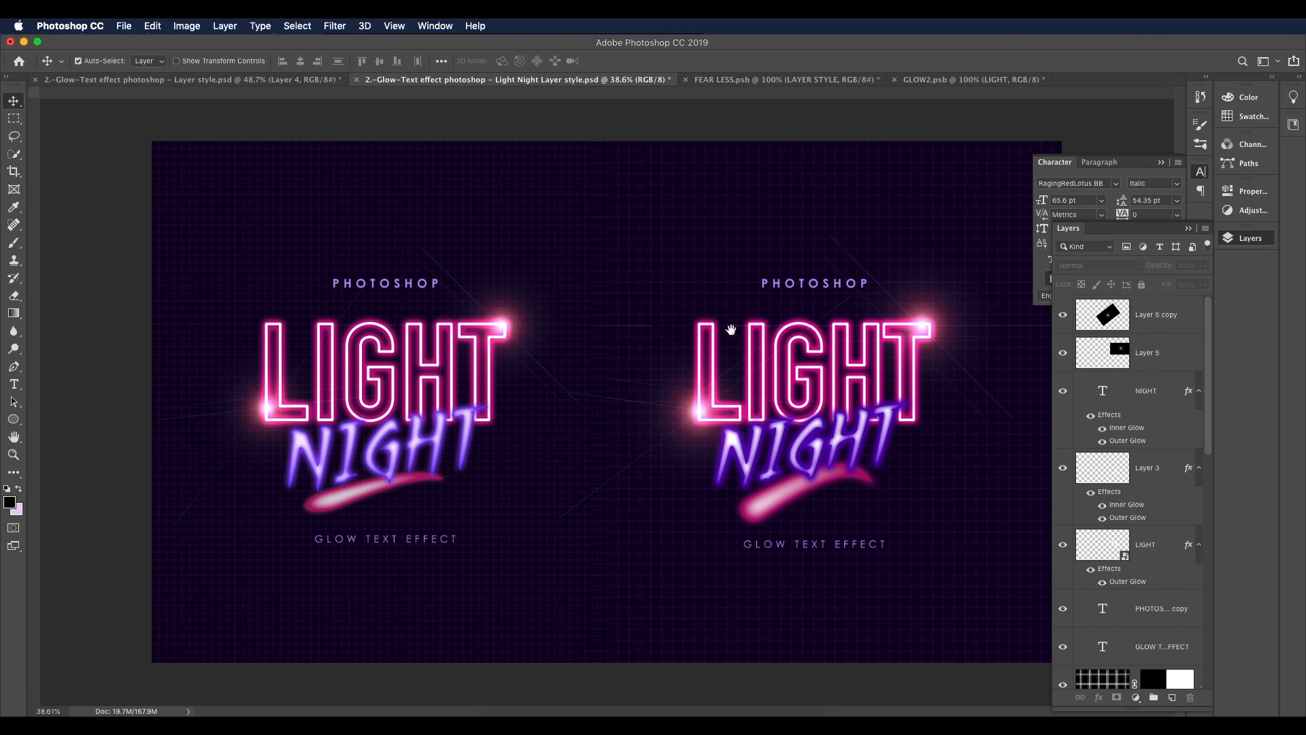
{"action": "key", "text": "super+r"}
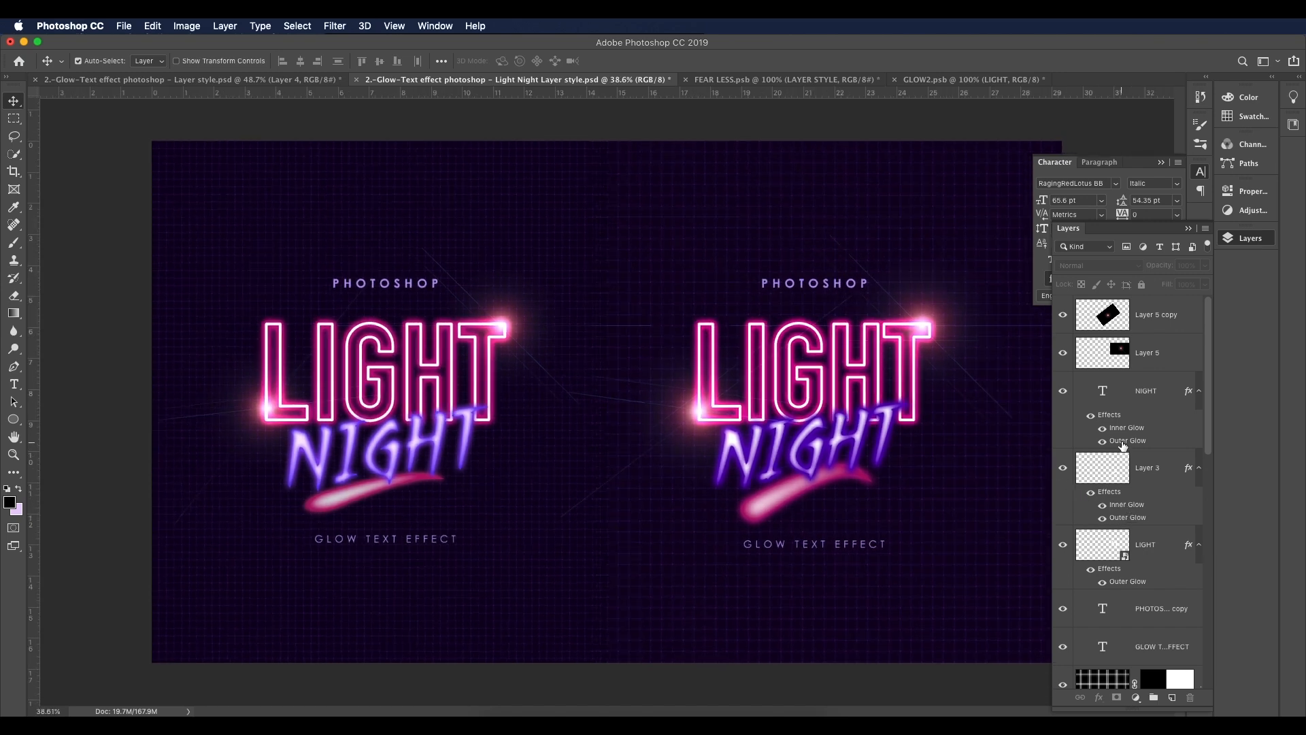
{"action": "scroll", "coordinate": [1124, 456], "scroll_direction": "down", "scroll_amount": 2}
{"action": "left_click", "coordinate": [1106, 607]}
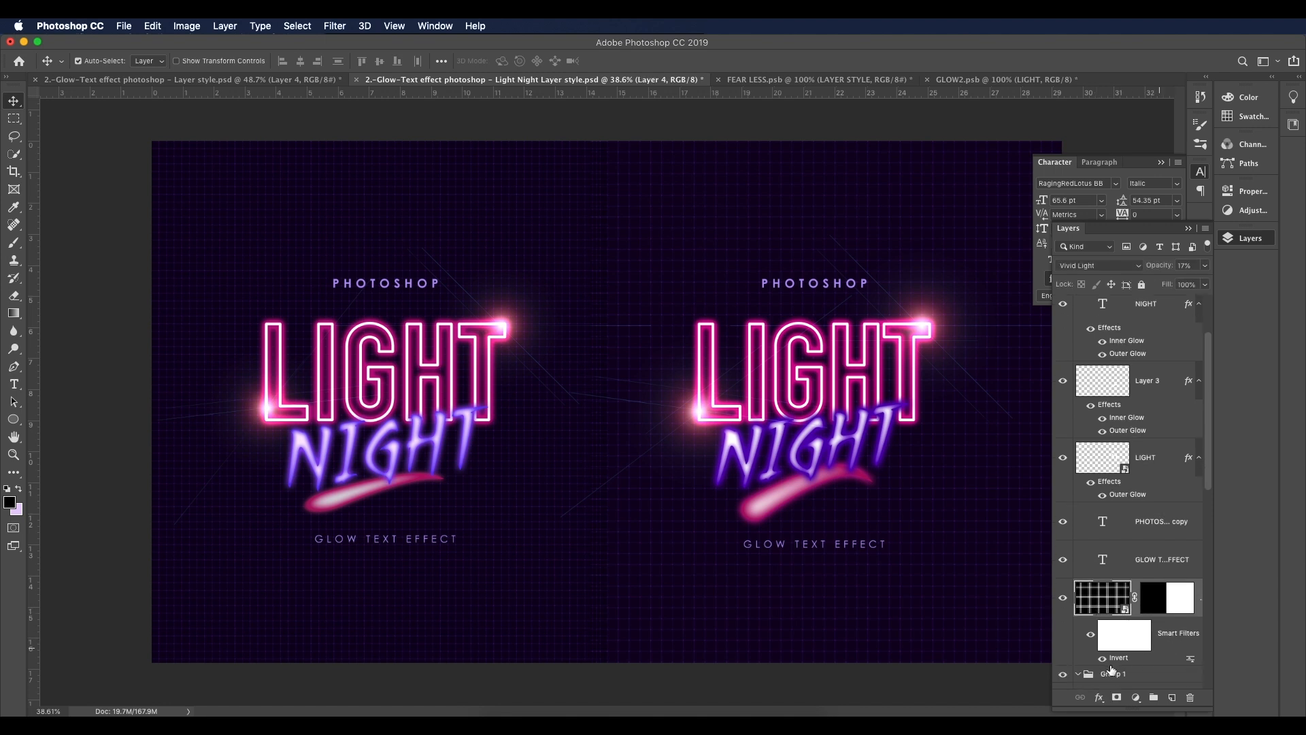
{"action": "key", "text": "super+minus"}
{"action": "key", "text": "super+0"}
{"action": "key", "text": "super+plus"}
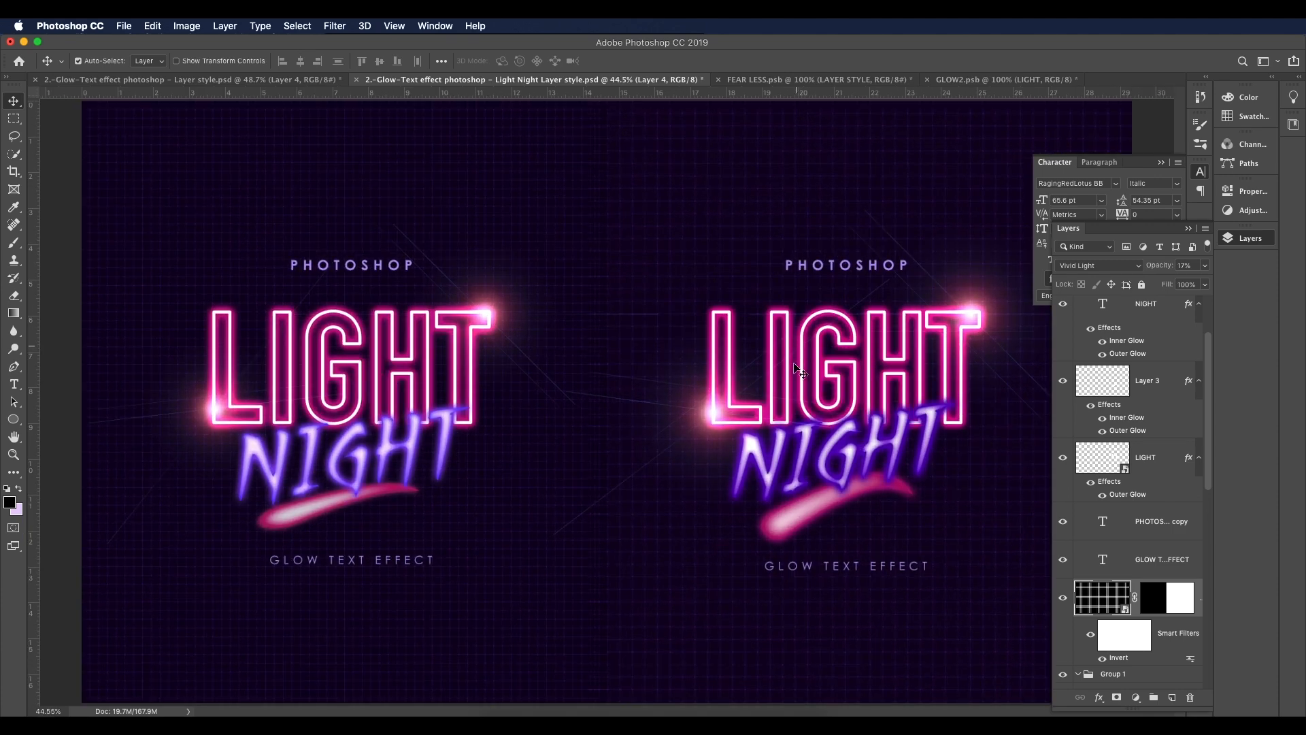
{"action": "scroll", "coordinate": [844, 483], "scroll_direction": "down", "scroll_amount": 1}
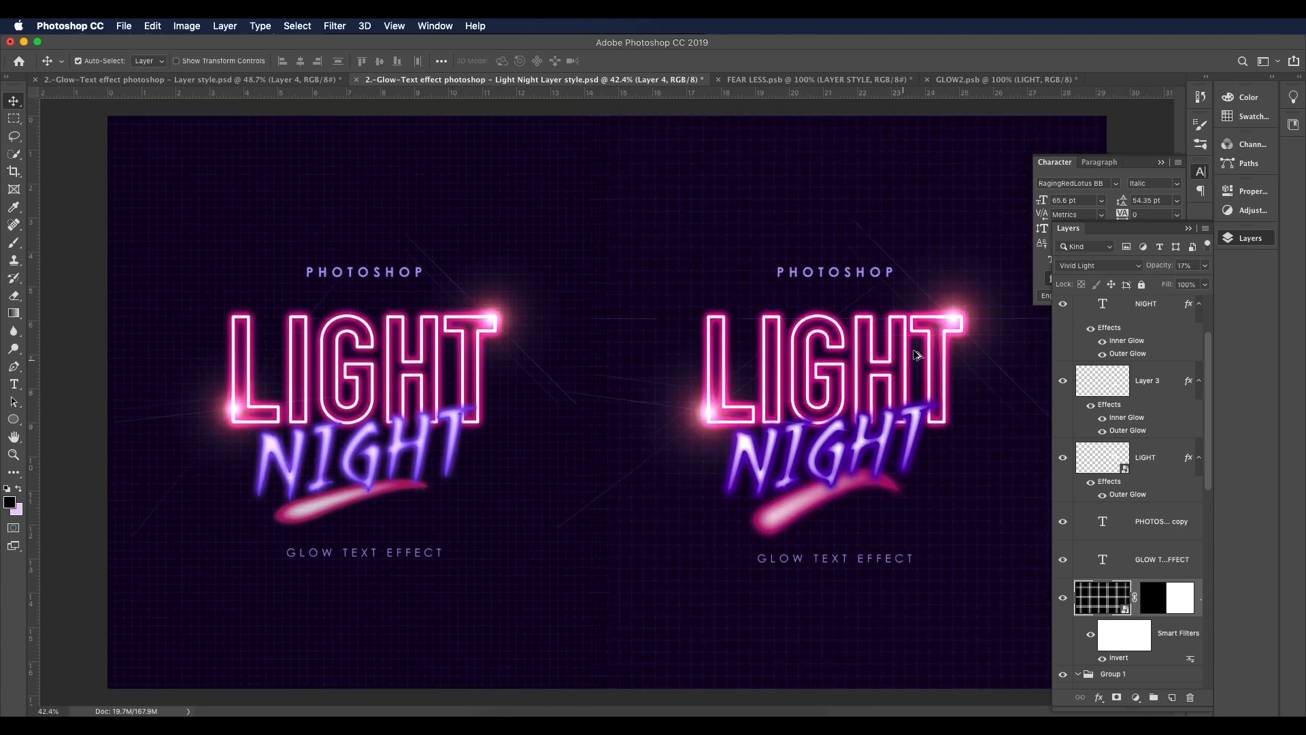
{"action": "scroll", "coordinate": [915, 352], "scroll_direction": "down", "scroll_amount": 2}
{"action": "scroll", "coordinate": [910, 352], "scroll_direction": "up", "scroll_amount": 2}
{"action": "scroll", "coordinate": [641, 410], "scroll_direction": "down", "scroll_amount": 5}
{"action": "scroll", "coordinate": [685, 404], "scroll_direction": "up", "scroll_amount": 5}
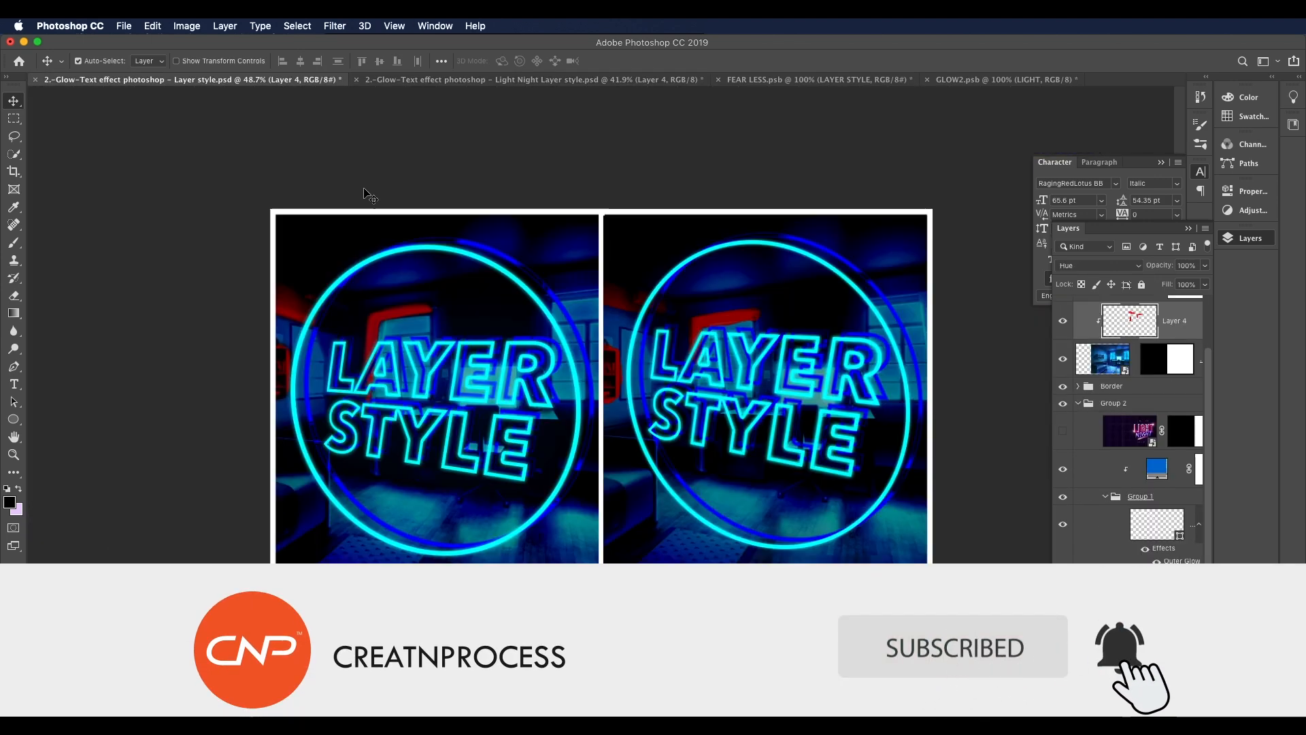
Step: Look over the LAYER STYLE artwork in the other document and return to the Light Night document
{"action": "scroll", "coordinate": [524, 361], "scroll_direction": "up", "scroll_amount": 1}
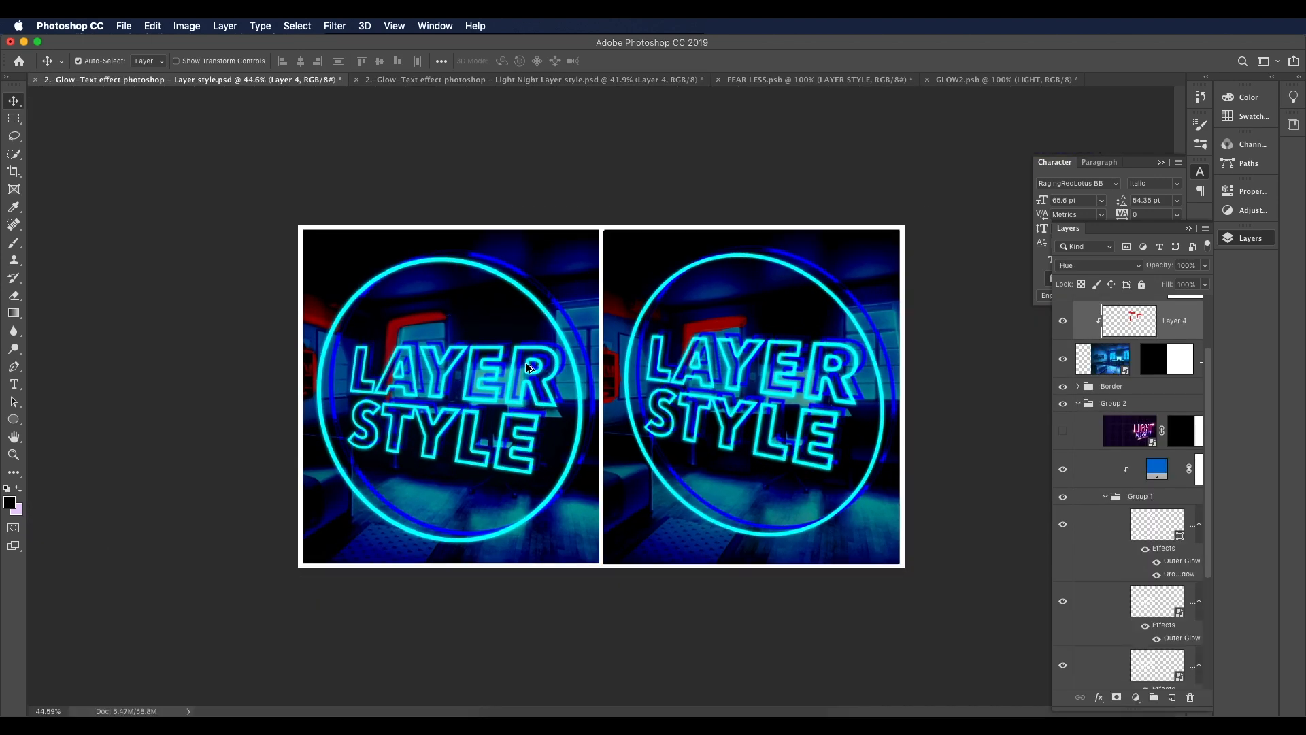
{"action": "scroll", "coordinate": [525, 362], "scroll_direction": "up", "scroll_amount": 1}
{"action": "scroll", "coordinate": [771, 385], "scroll_direction": "up", "scroll_amount": 1}
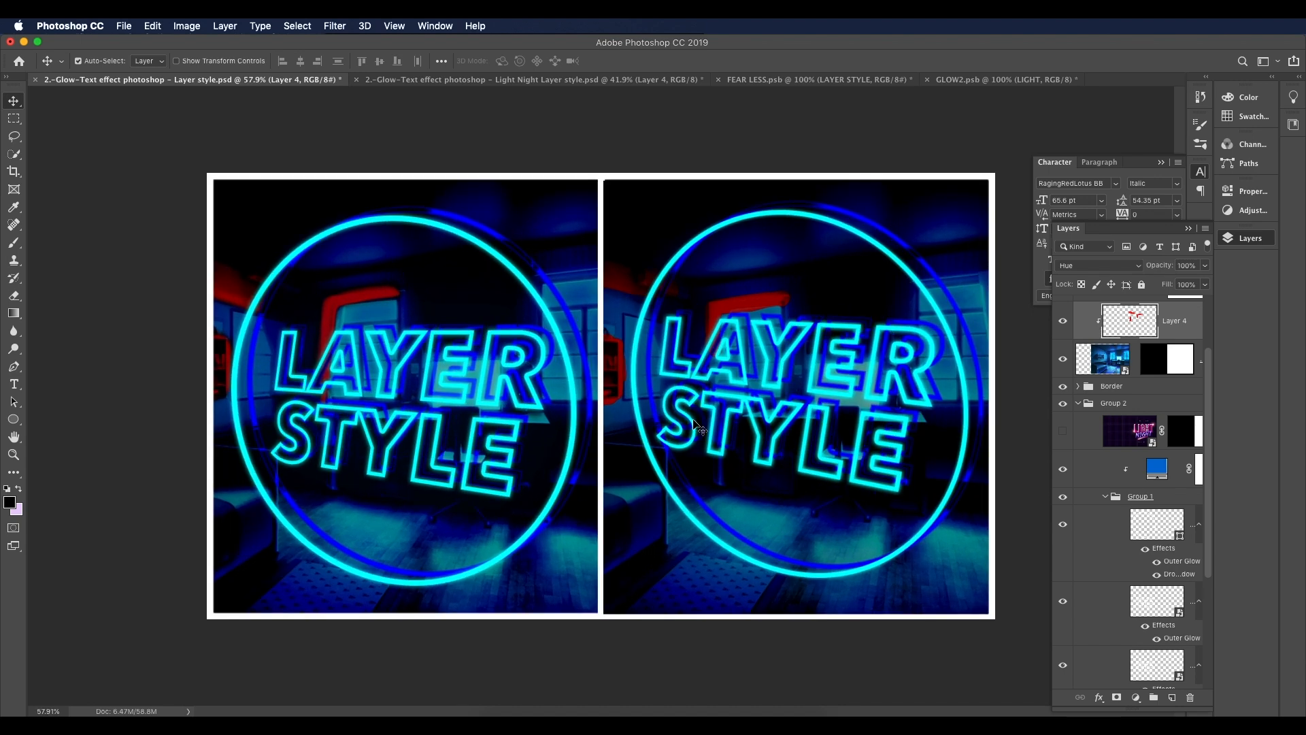
{"action": "scroll", "coordinate": [693, 418], "scroll_direction": "up", "scroll_amount": 1}
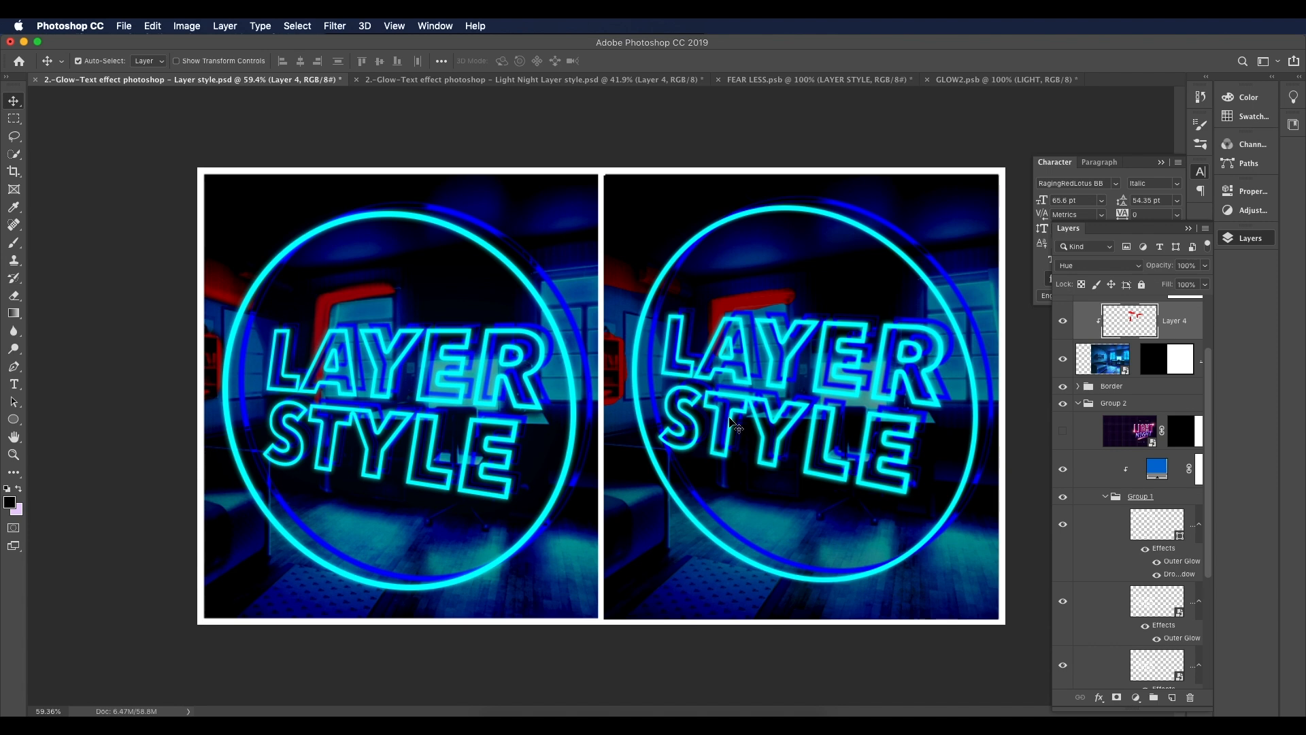
{"action": "left_click", "coordinate": [484, 80]}
{"action": "scroll", "coordinate": [612, 344], "scroll_direction": "up", "scroll_amount": 1}
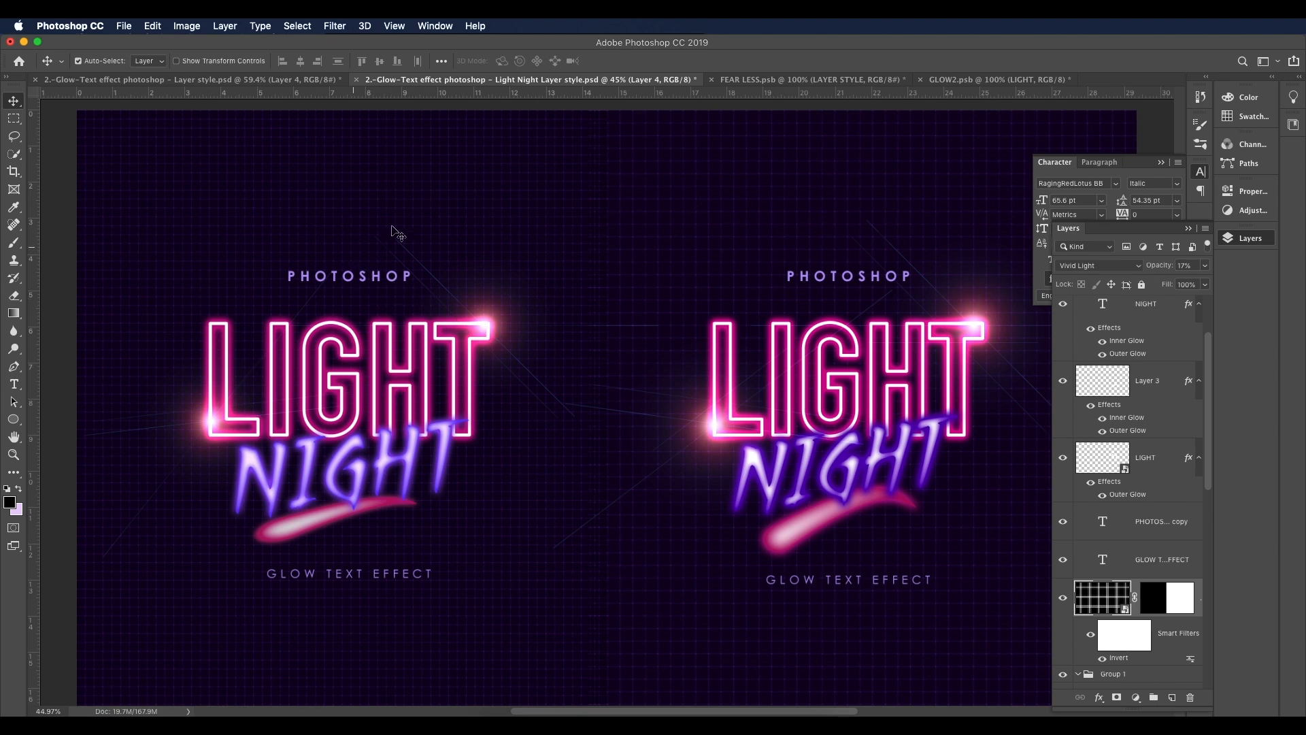
{"action": "scroll", "coordinate": [580, 373], "scroll_direction": "down", "scroll_amount": 2}
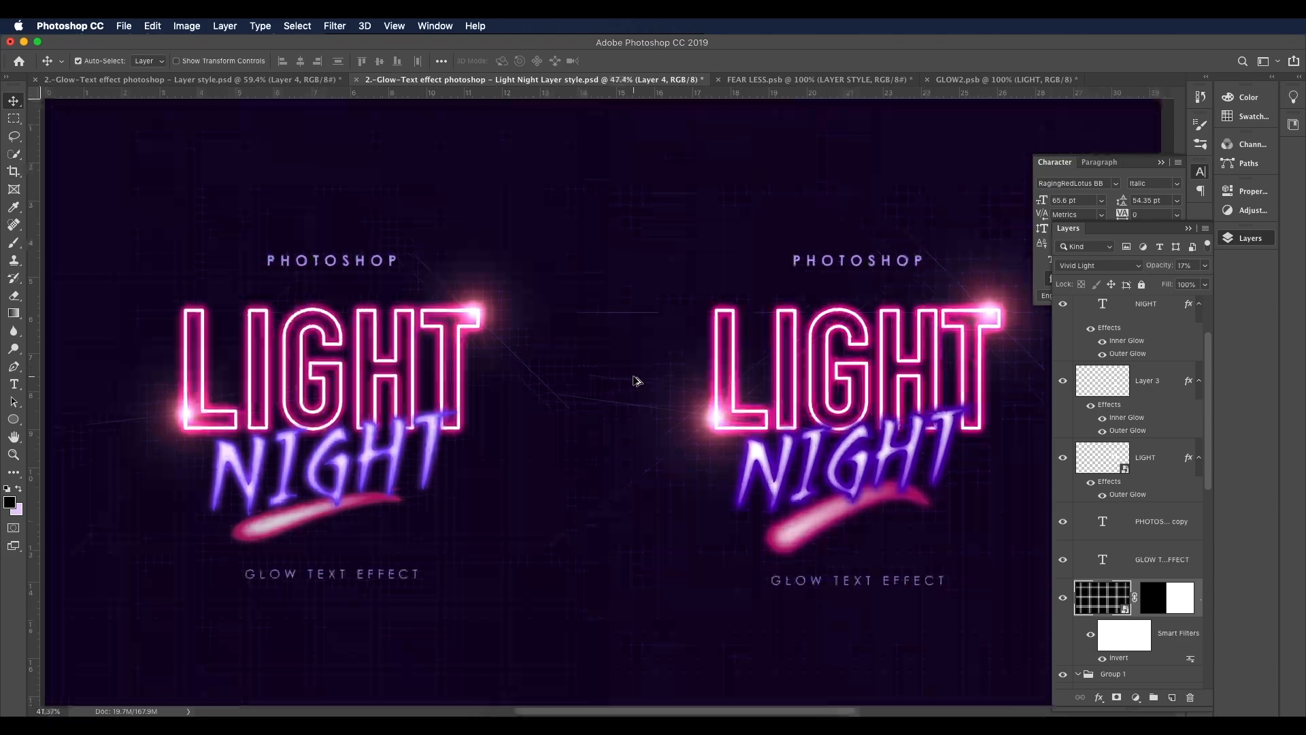